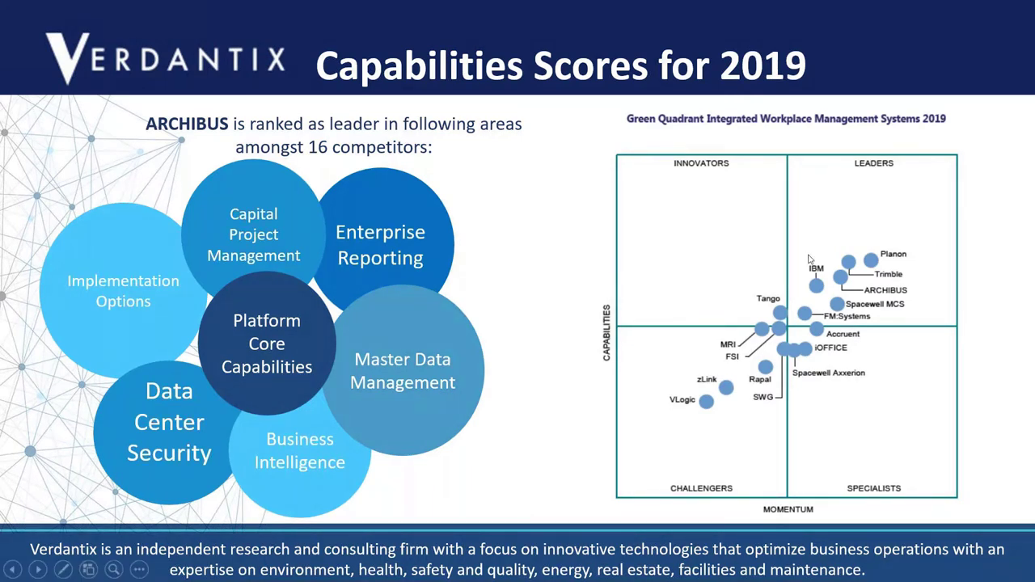
Step: Advance through the IWMS overview slide, highlighting Building Operations and Workplace Services, to the section title
left_click(859, 231)
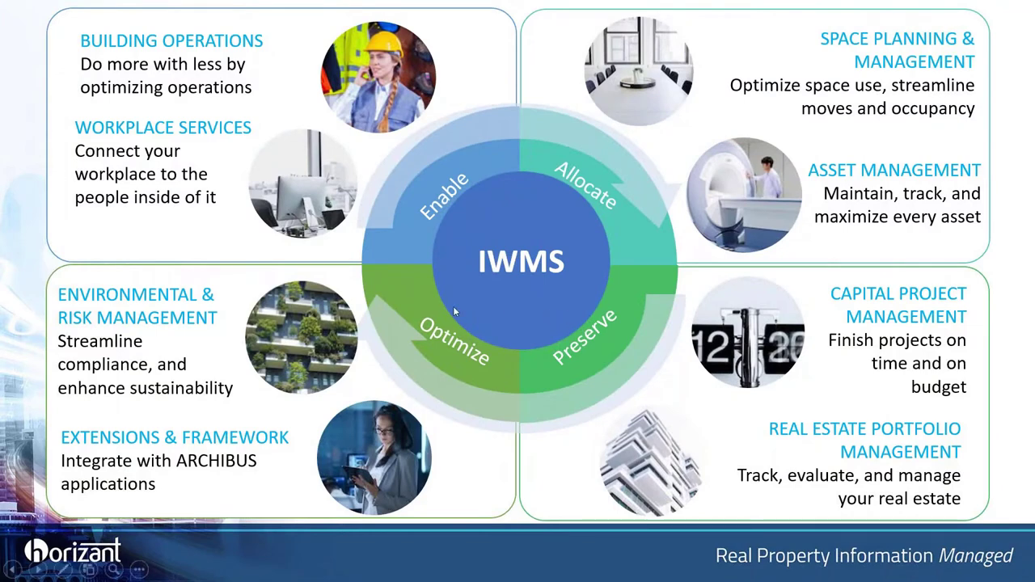
left_click(351, 241)
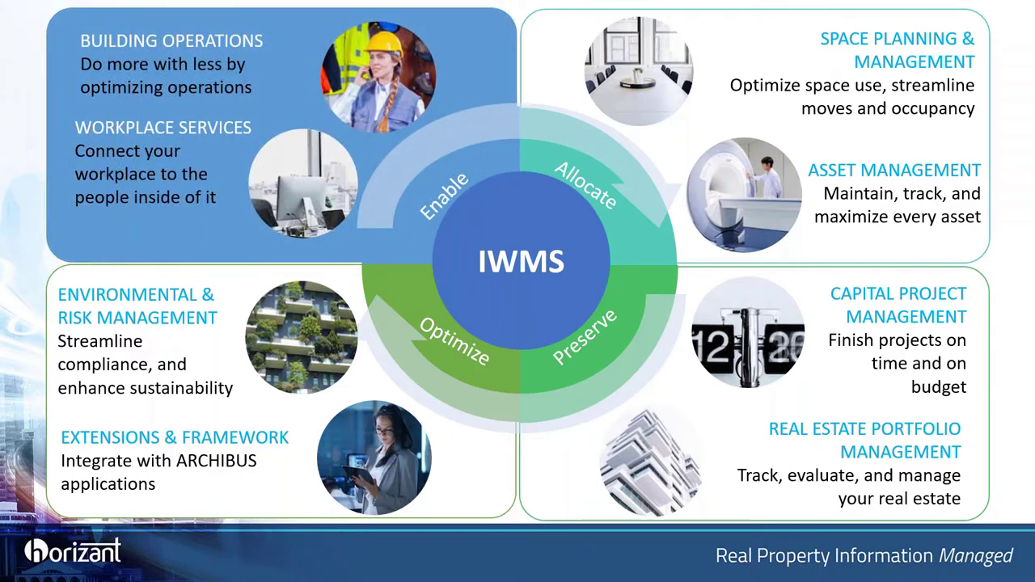
key("Right")
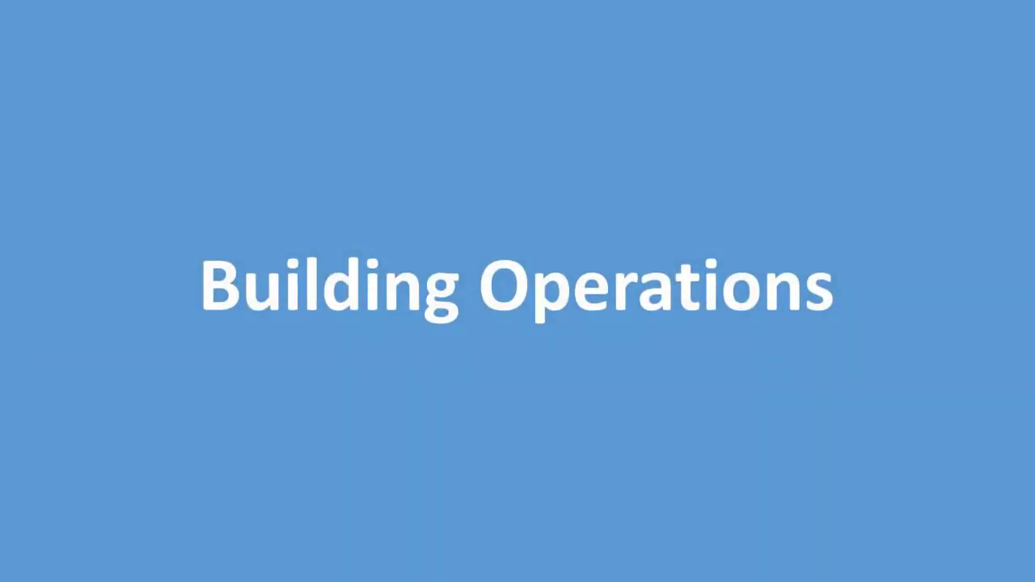
Step: Advance through the Building Operations Console and craftsperson performance slides
left_click(947, 334)
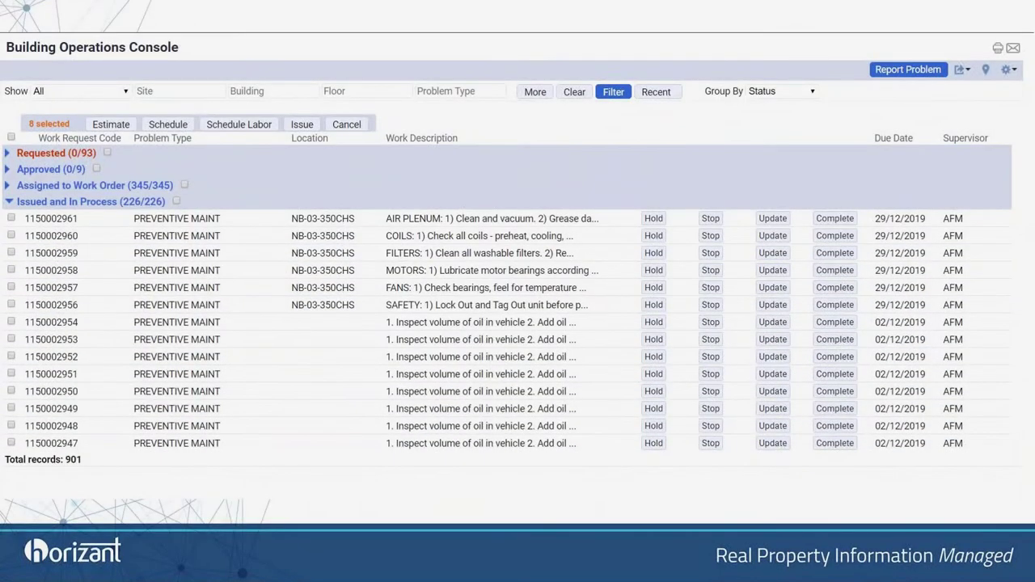
left_click(954, 348)
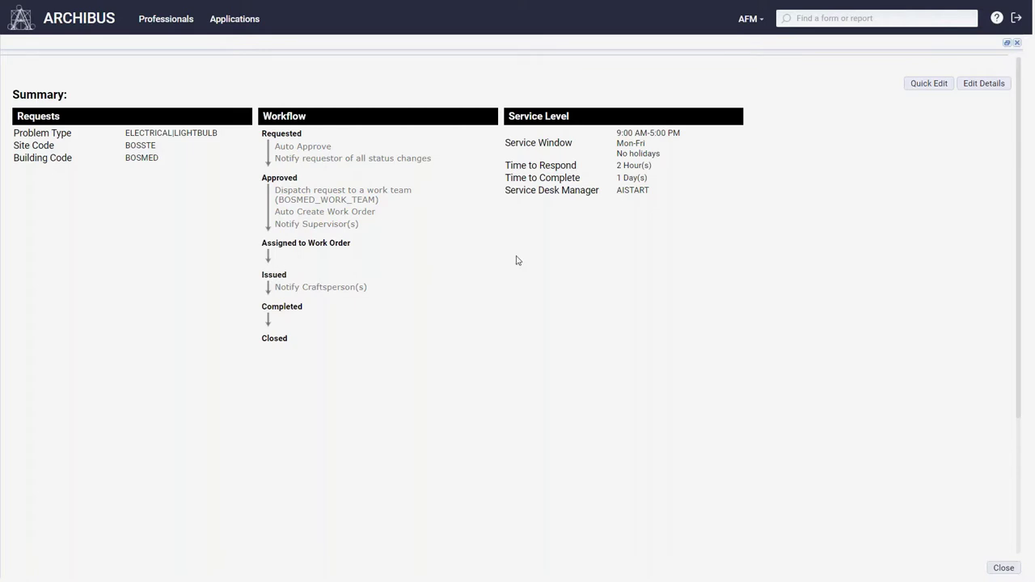
Step: Add and save a Requestor notification on the Assigned to Work Order workflow step
left_click(985, 84)
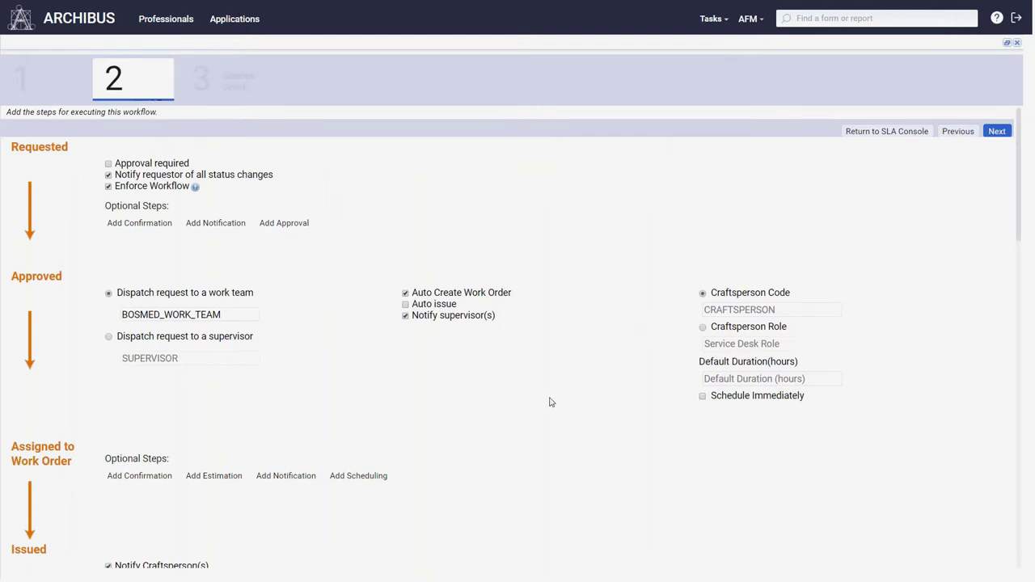
scroll(550, 403, "down", 4)
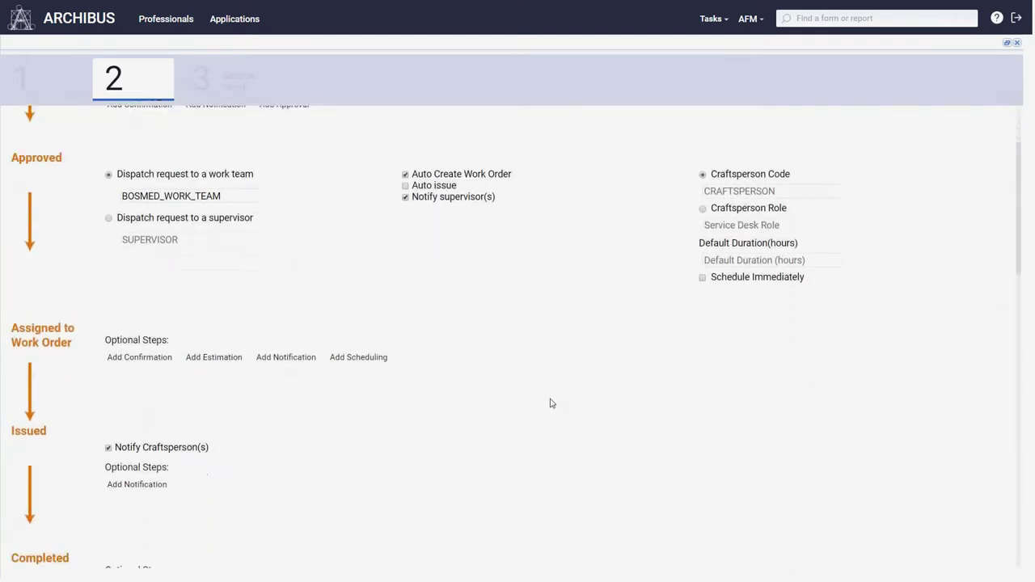
scroll(552, 405, "down", 4)
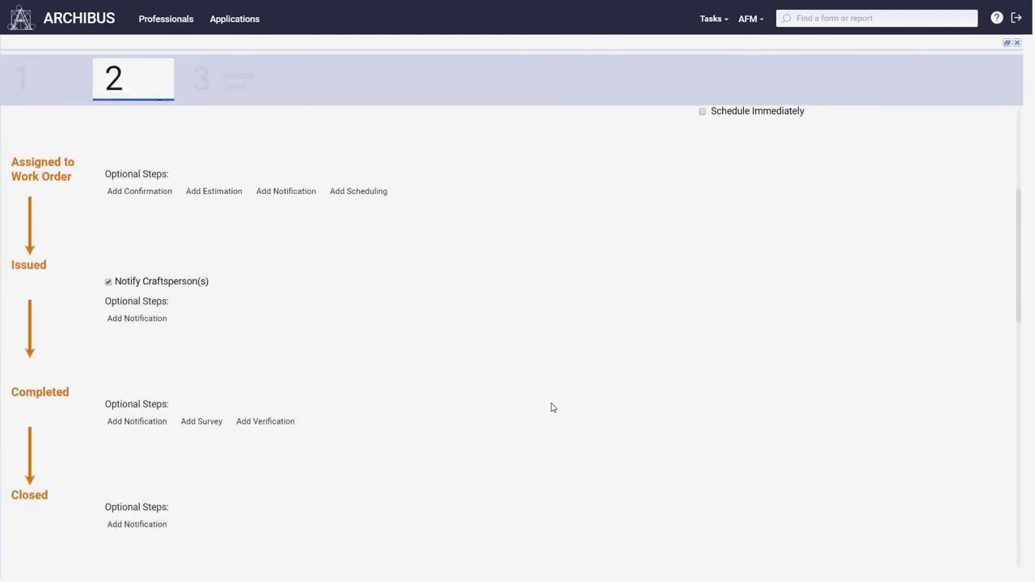
scroll(553, 406, "up", 1)
scroll(553, 407, "up", 3)
scroll(552, 407, "up", 3)
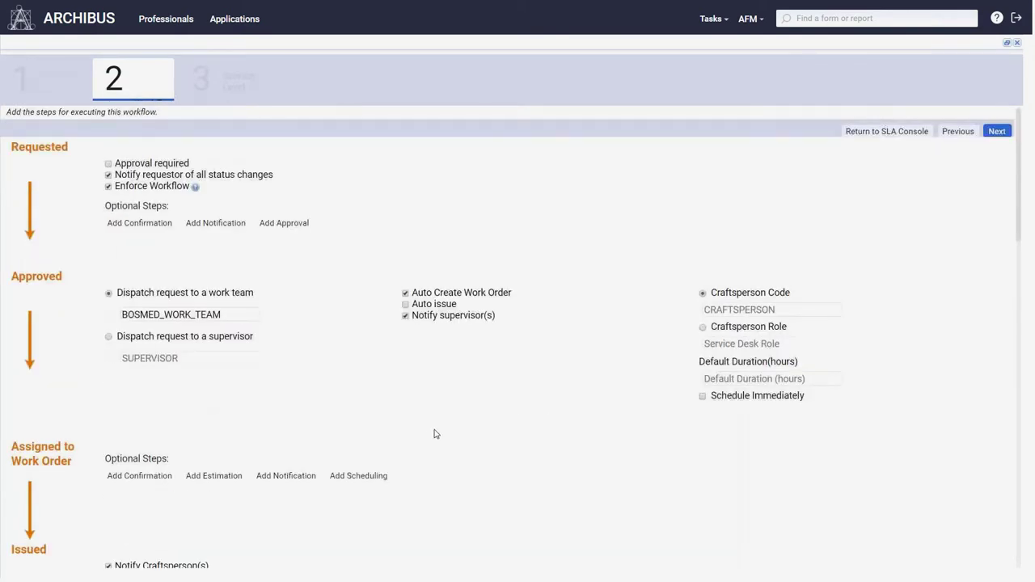
left_click(278, 479)
left_click(226, 244)
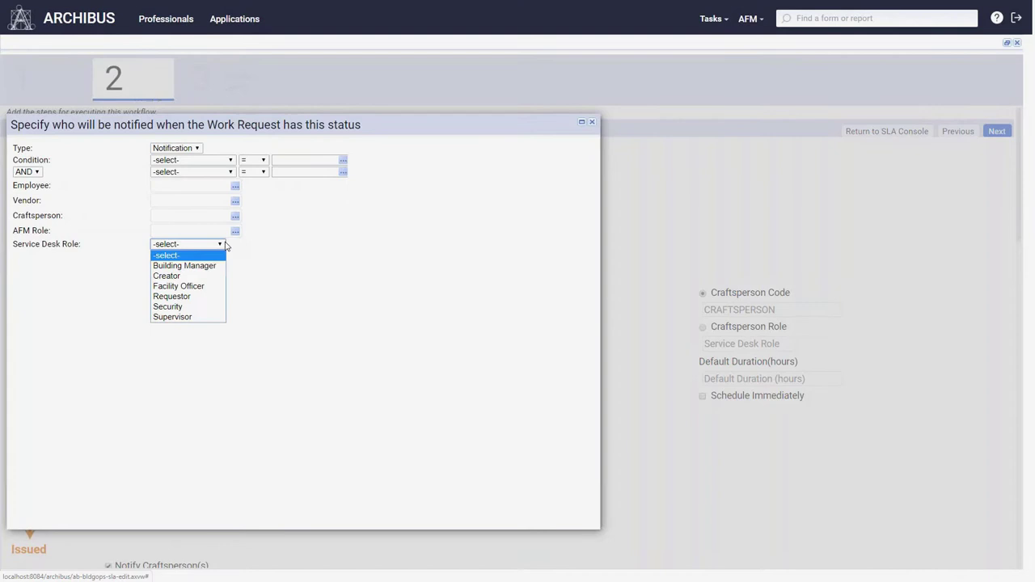
left_click(191, 297)
left_click(166, 282)
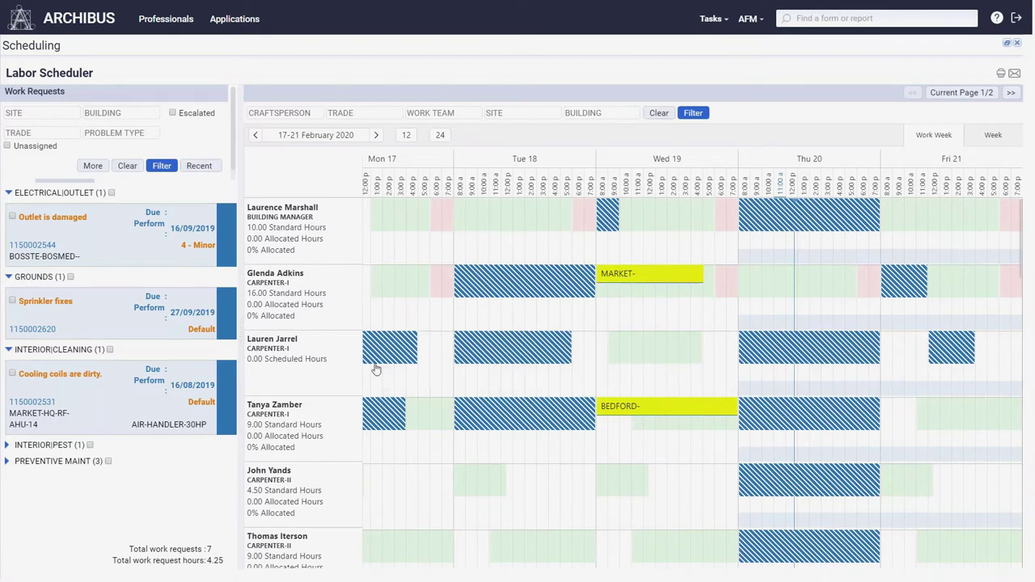
Step: Schedule Sprinkler fixes for a grounds craftsperson on Friday 21 February, then close the Labor Scheduler
mouse_move(375, 370)
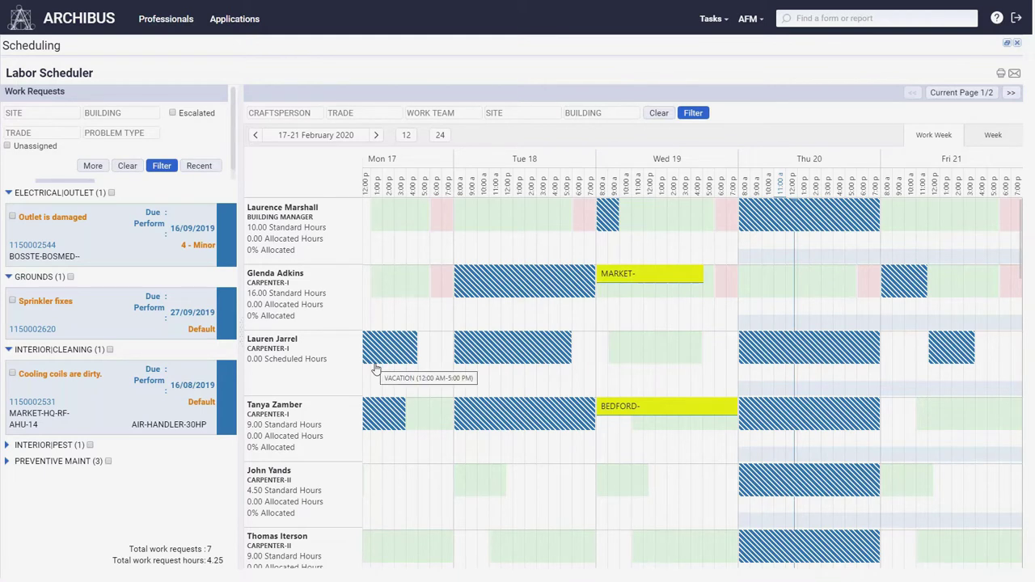
scroll(396, 382, "down", 3)
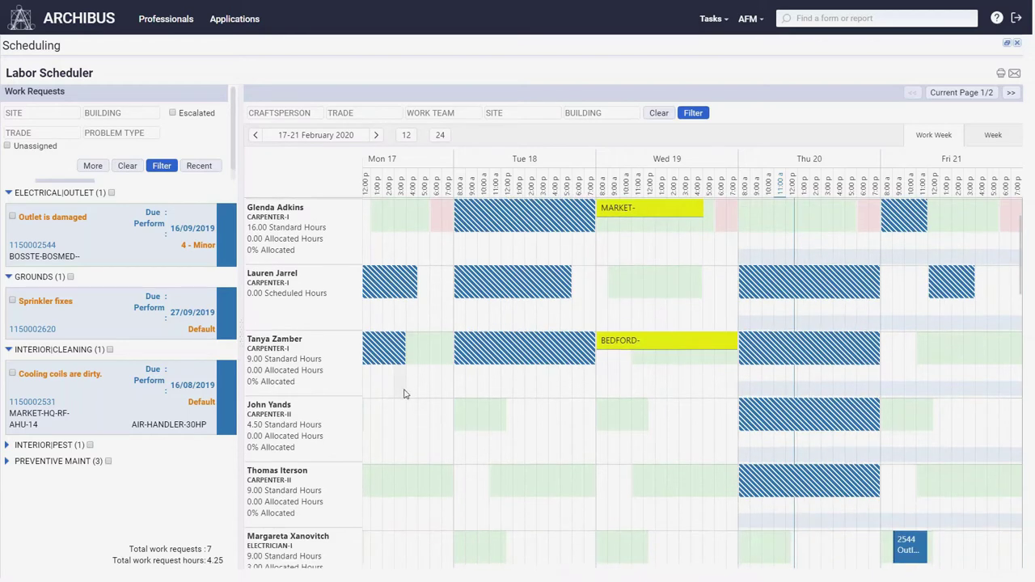
scroll(413, 398, "down", 2)
scroll(416, 400, "down", 3)
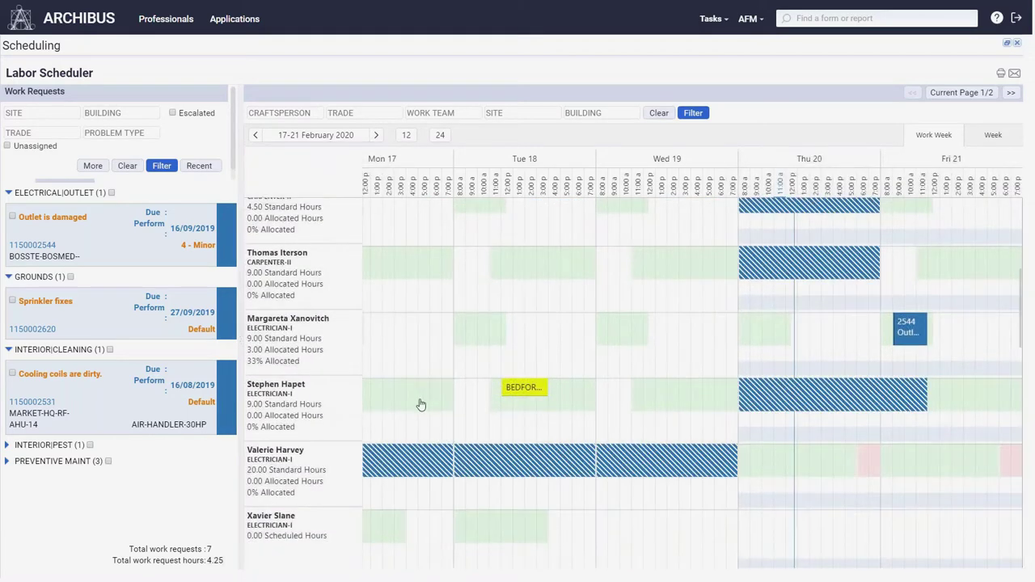
scroll(425, 405, "down", 2)
scroll(430, 407, "down", 1)
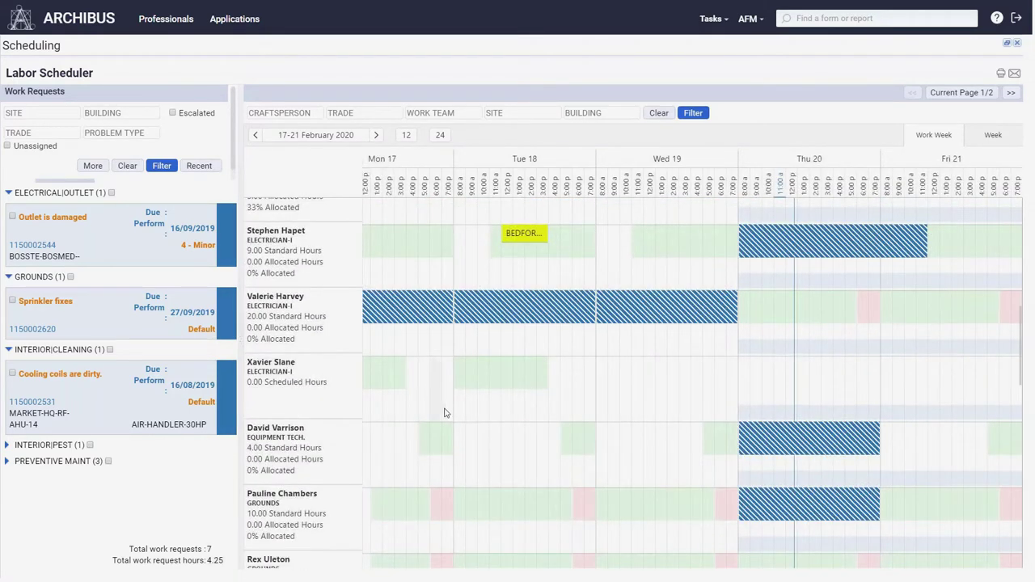
scroll(929, 451, "down", 1)
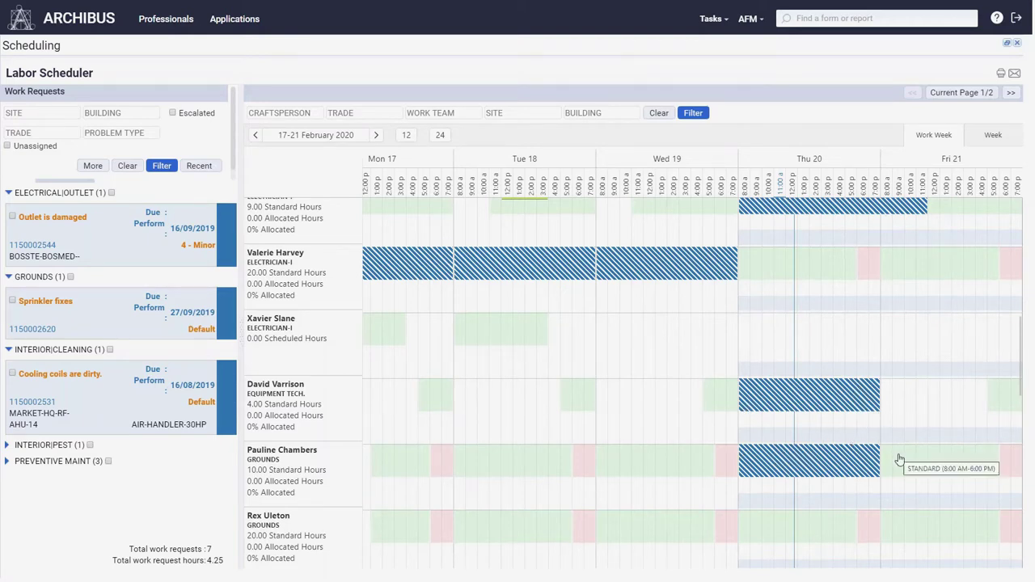
scroll(900, 459, "down", 2)
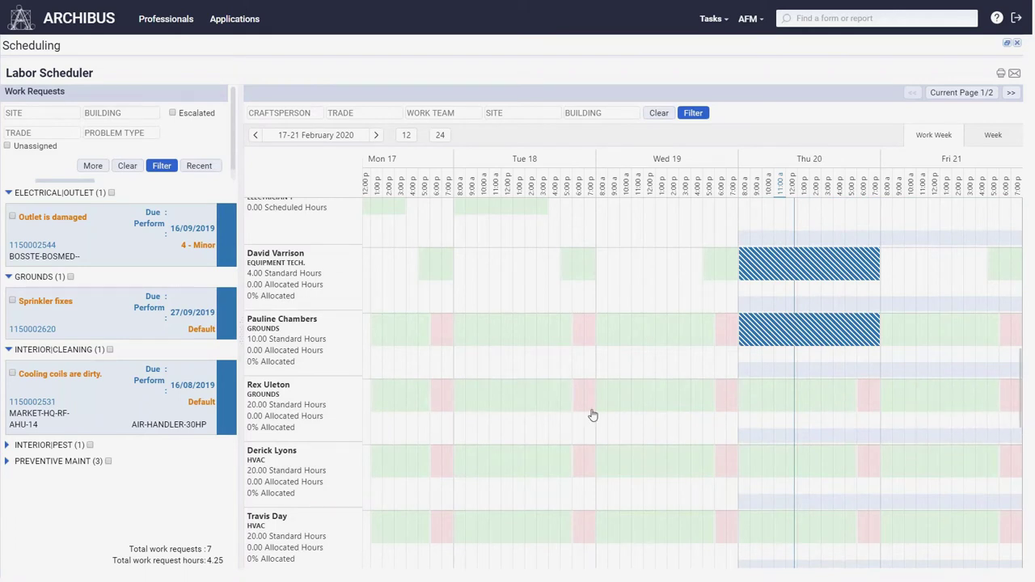
mouse_move(220, 332)
left_mouse_down()
mouse_move(632, 417)
mouse_move(908, 402)
left_mouse_up()
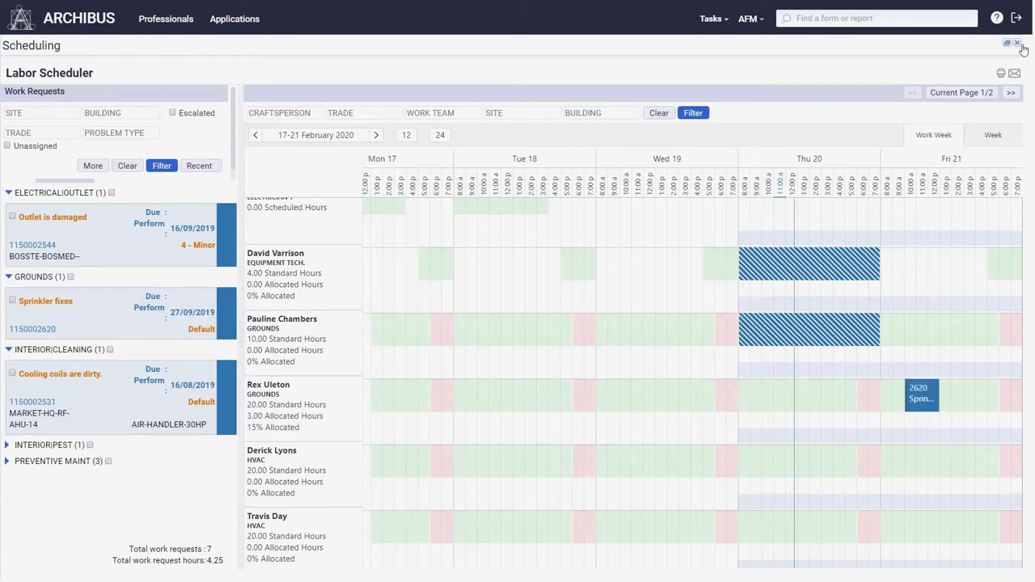
left_click(1018, 44)
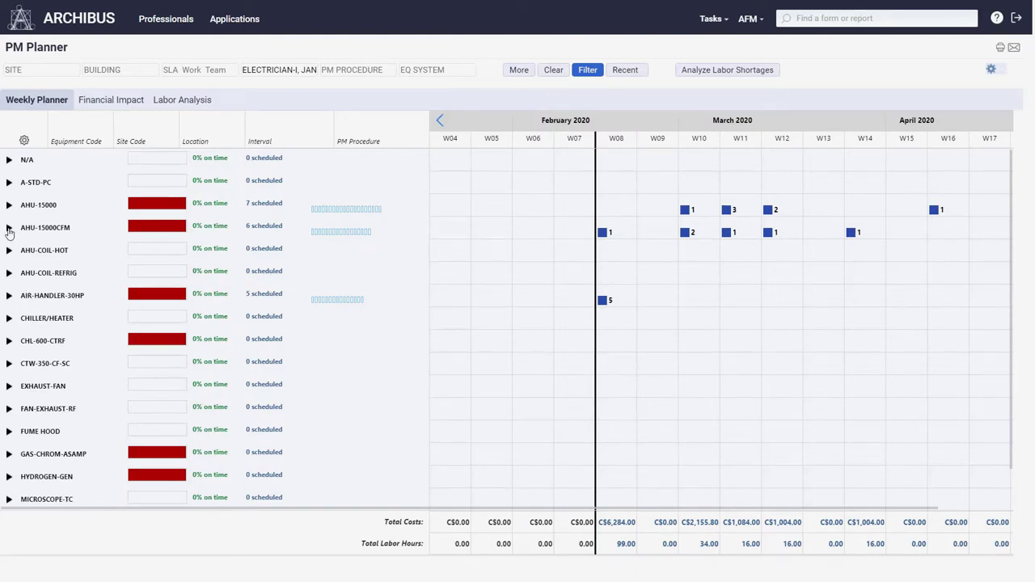
Step: Move AHU_2's 180-day PM on AHU-15000CFM to W09, then review labor hours and costs against budgets
left_click(8, 229)
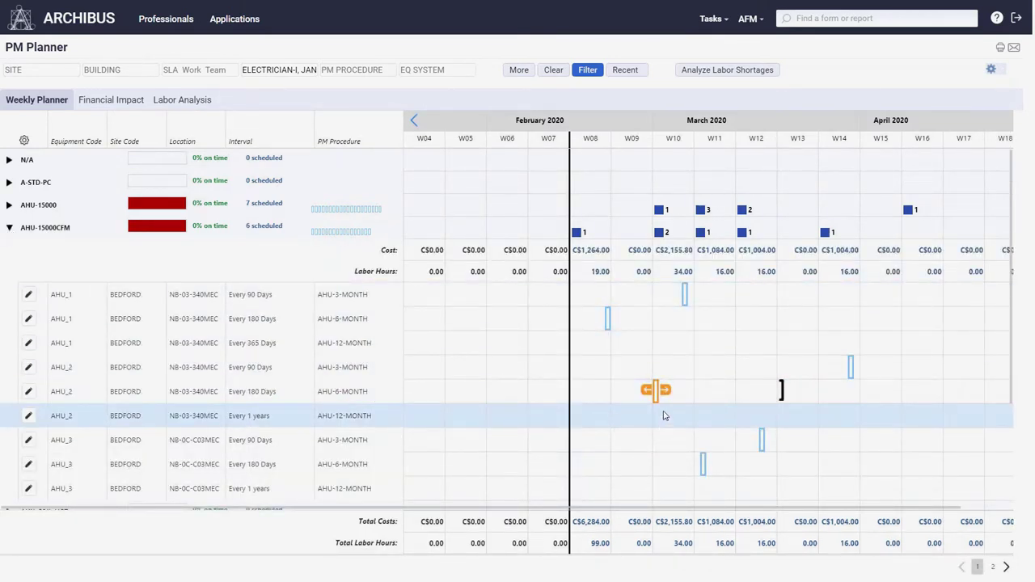
mouse_move(648, 396)
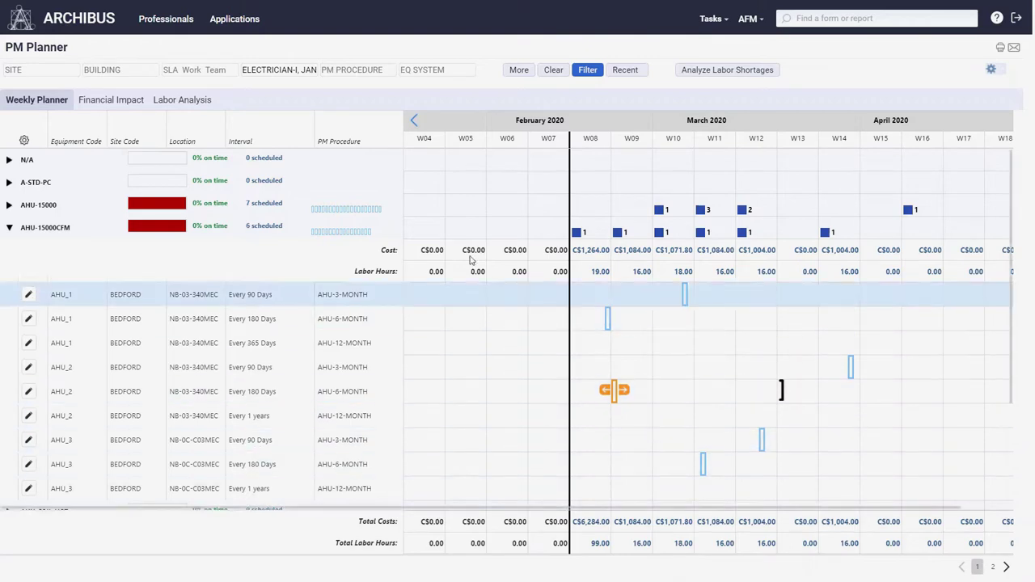
left_click(201, 104)
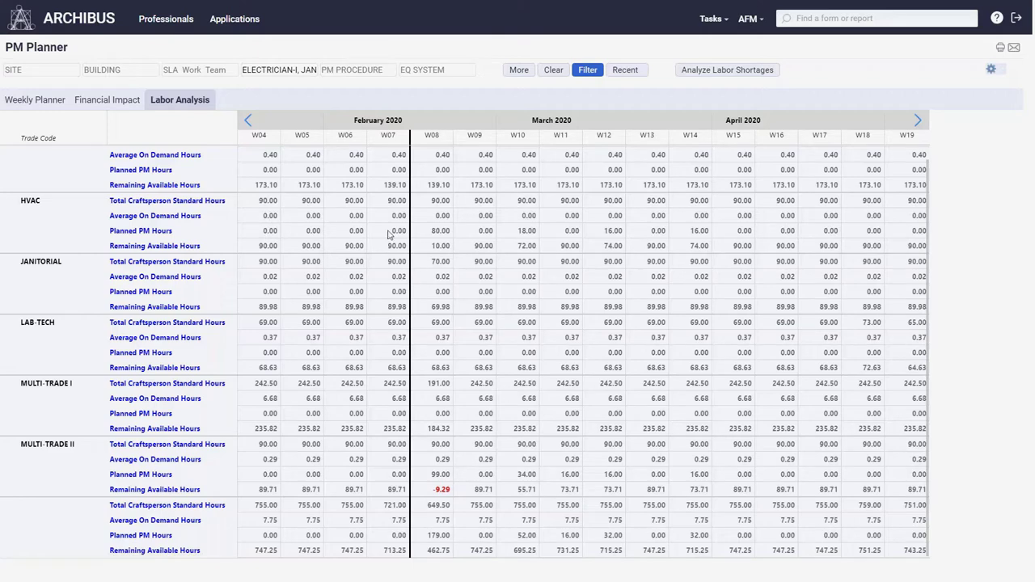
left_click(108, 102)
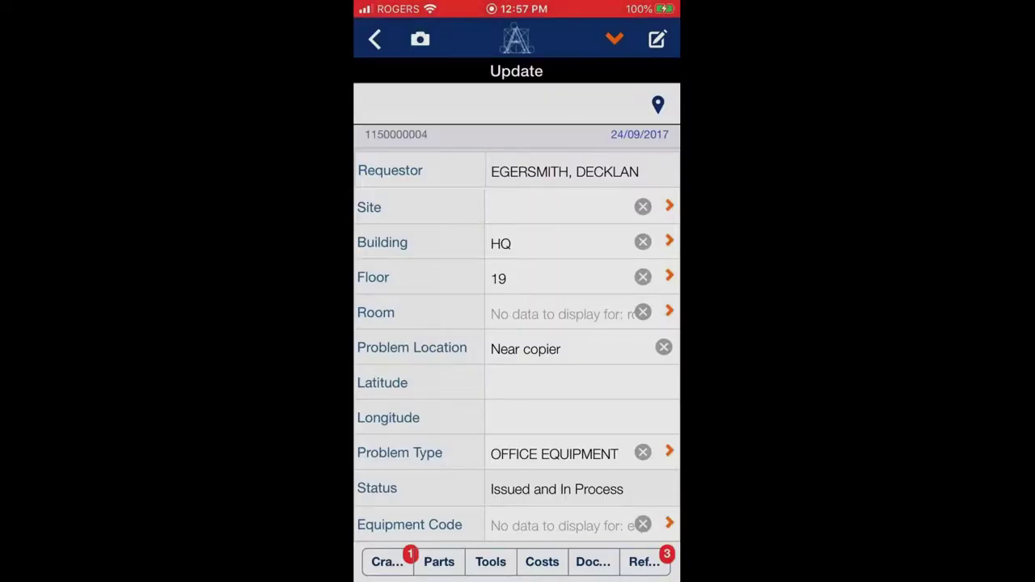
Step: Open the AFM craftsperson entry on the work request's Craftspersons list
scroll(517, 313, "down", 5)
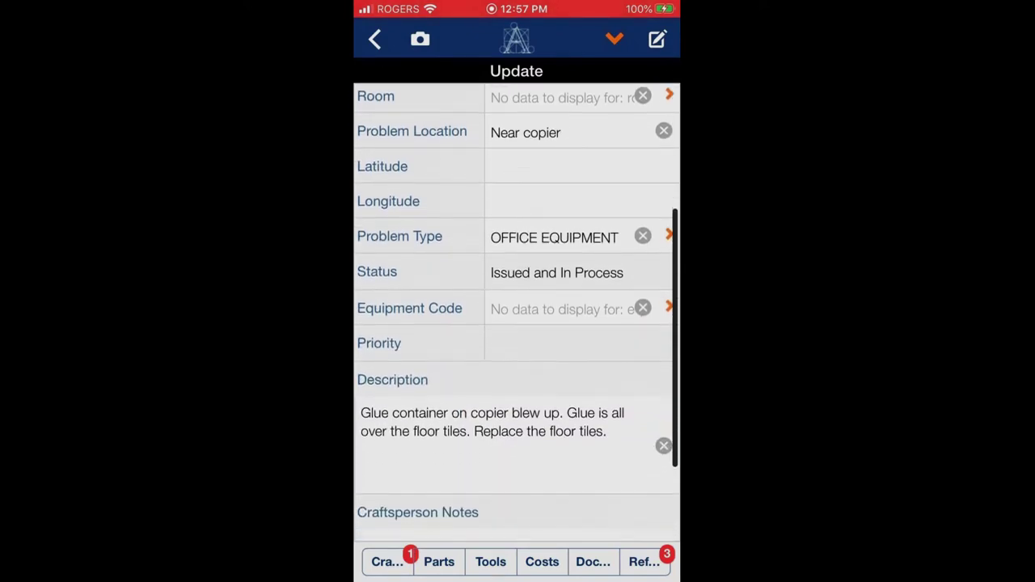
scroll(517, 313, "down", 4)
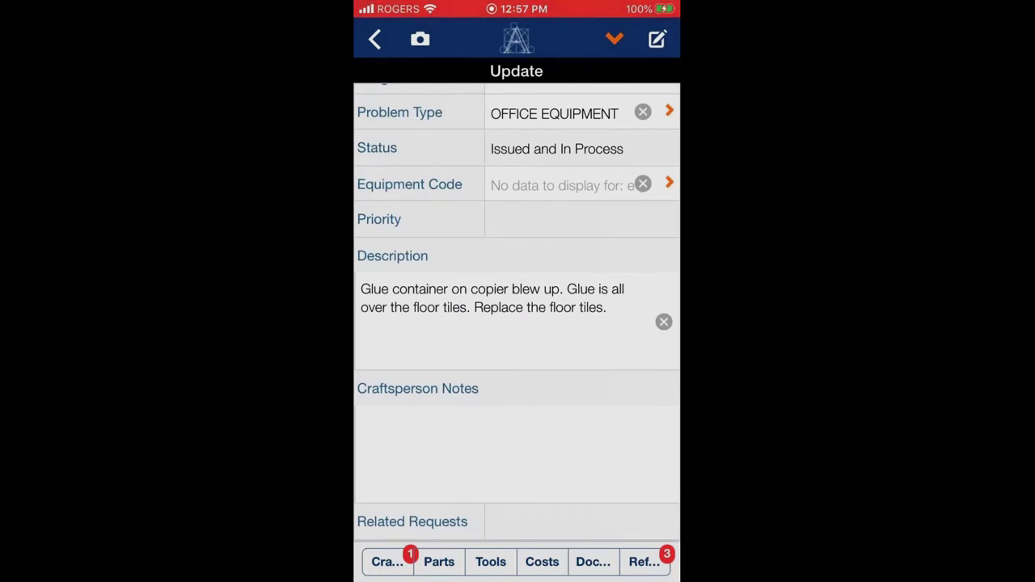
left_click(388, 561)
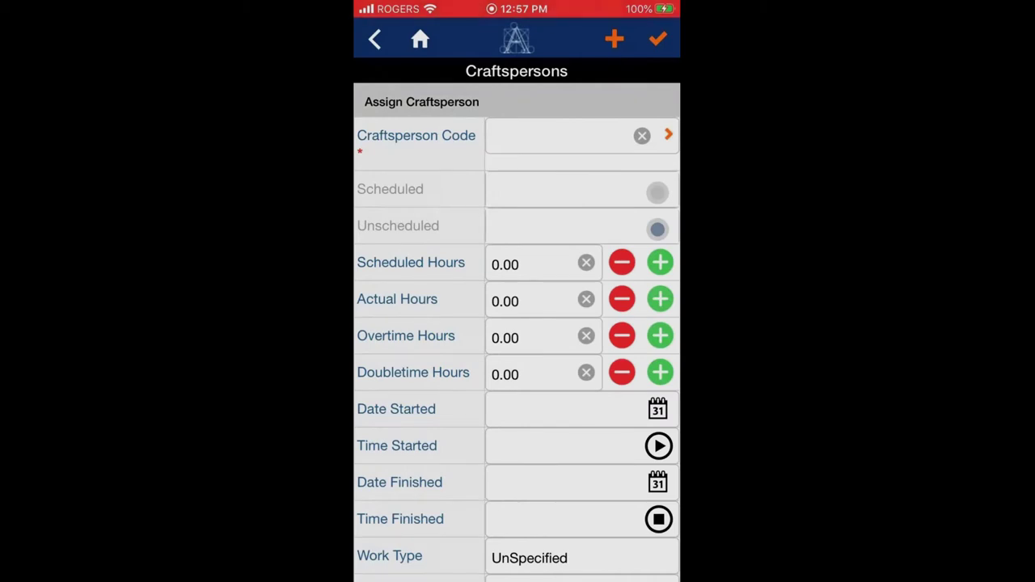
scroll(516, 324, "down", 10)
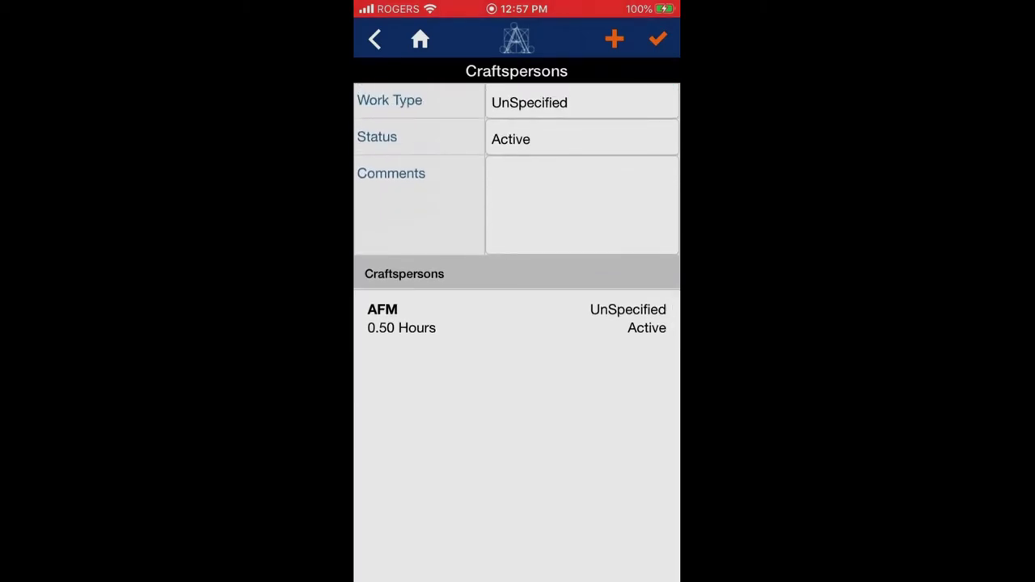
left_click(516, 320)
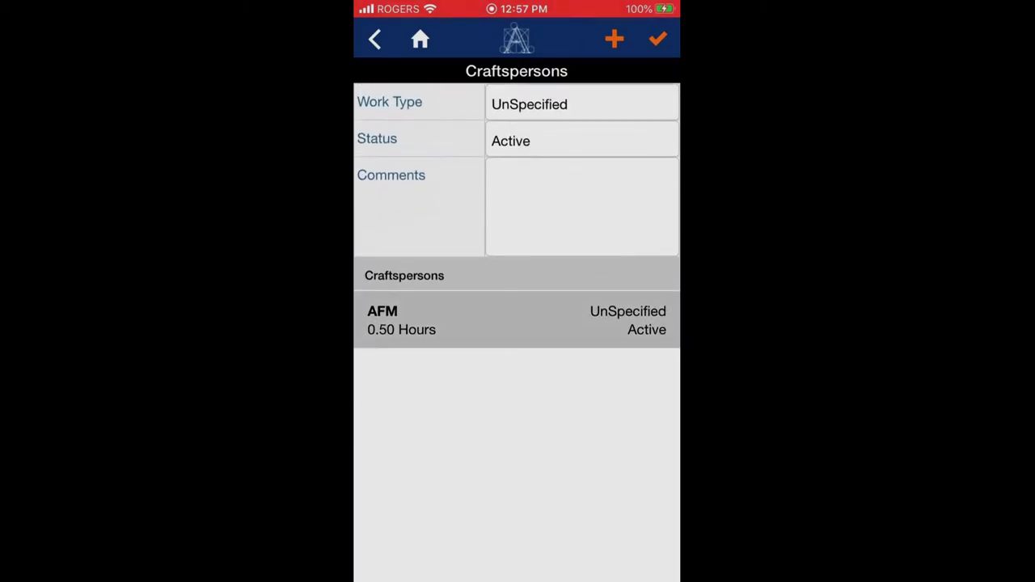
Step: Raise AFM's actual hours to 0.80 and return to the request's update form
scroll(516, 324, "up", 10)
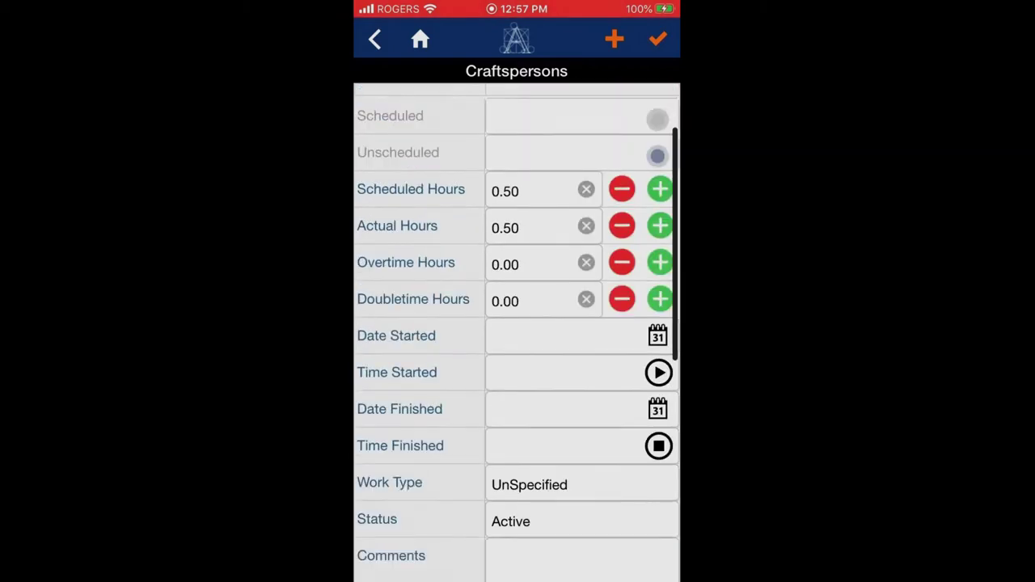
left_click(660, 301)
left_click(660, 301)
left_click(661, 301)
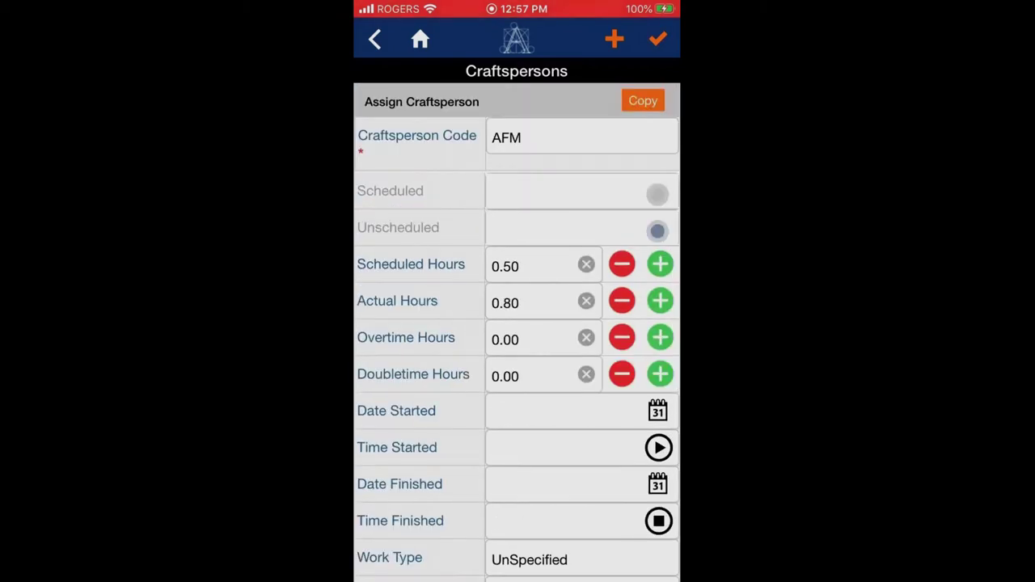
left_click(375, 39)
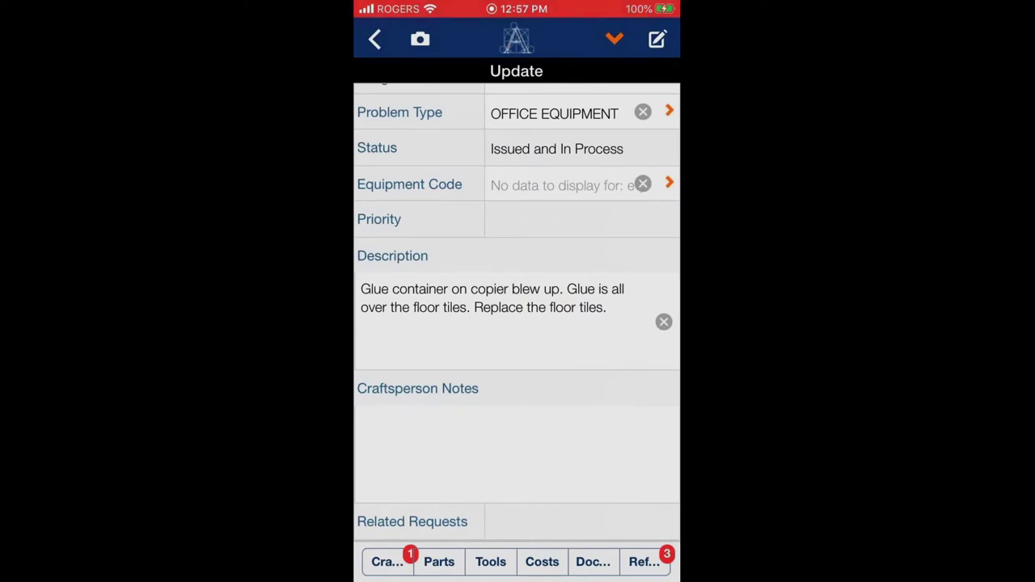
left_click(657, 39)
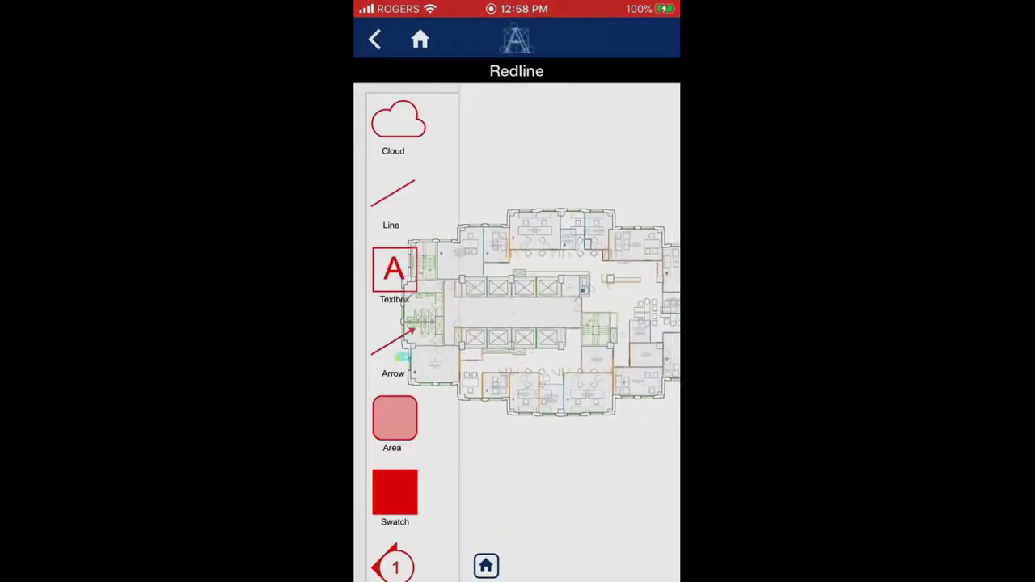
Step: Place a redline arrow annotation on the floor plan
scroll(517, 331, "up", 5)
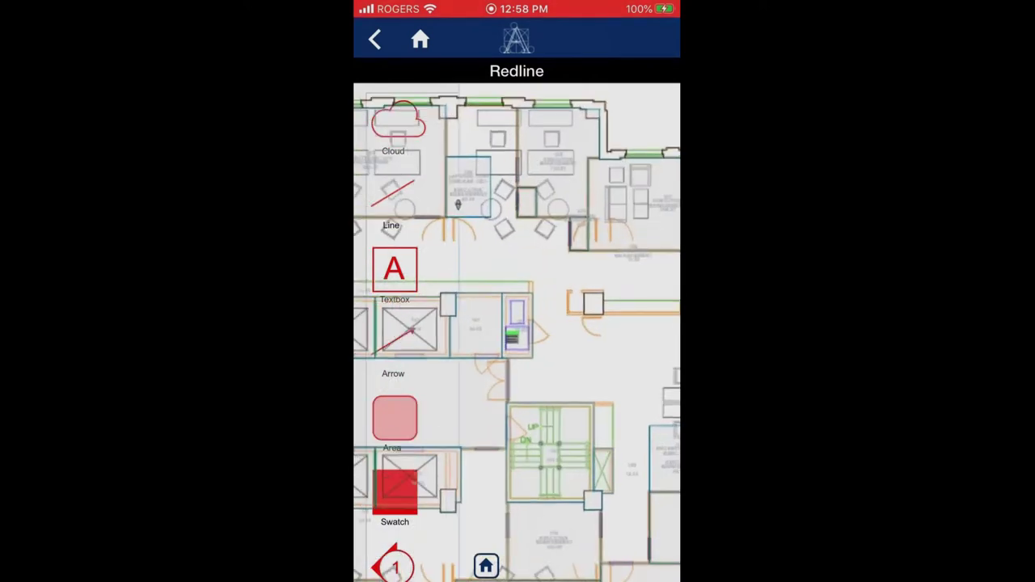
mouse_move(393, 344)
left_mouse_down()
mouse_move(534, 374)
mouse_move(569, 432)
mouse_move(651, 380)
left_mouse_up()
left_click_drag(572, 353, 545, 353)
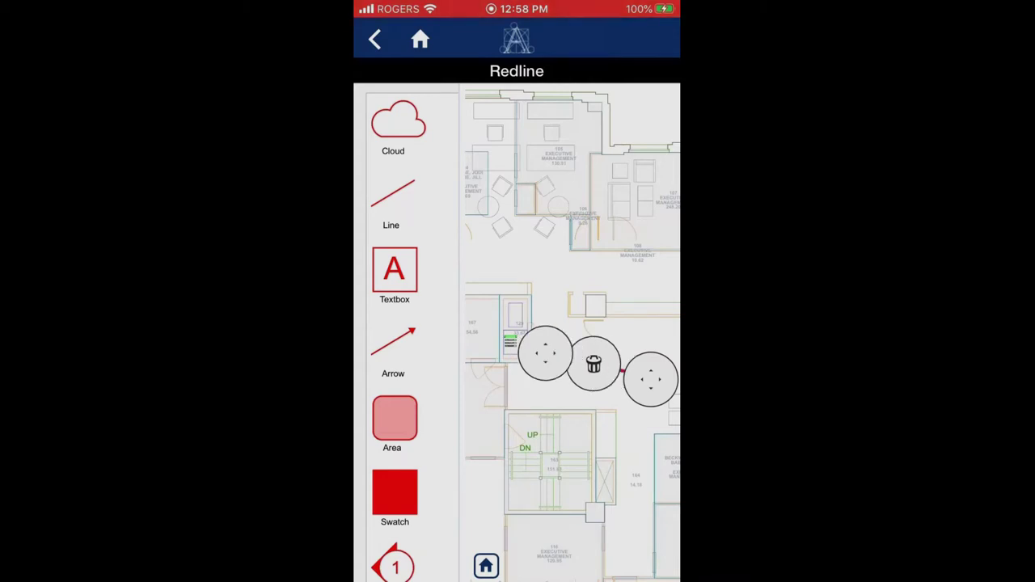
Step: View the home network diagram in the request's References, then return to the request
scroll(404, 364, "down", 5)
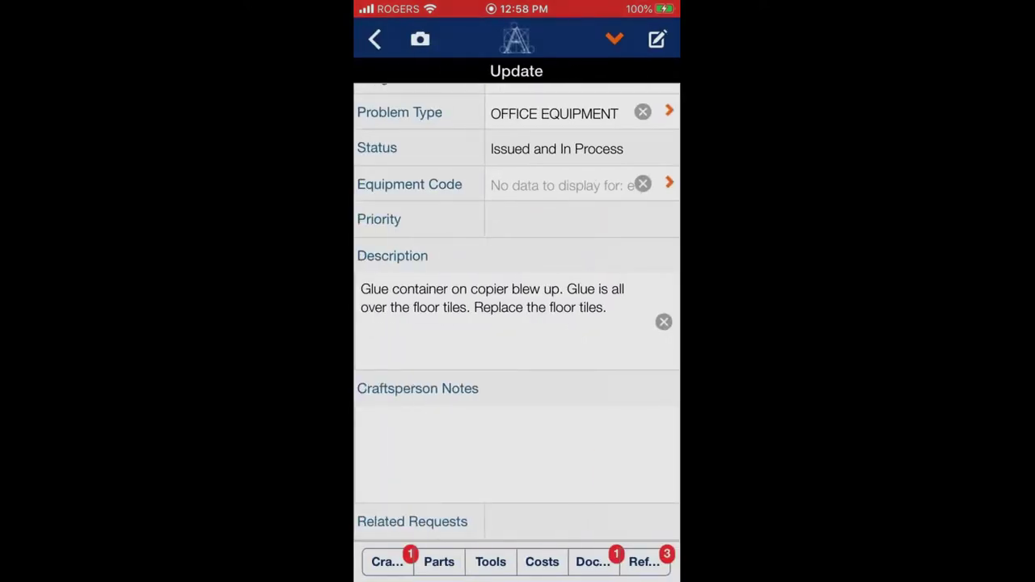
left_click(645, 562)
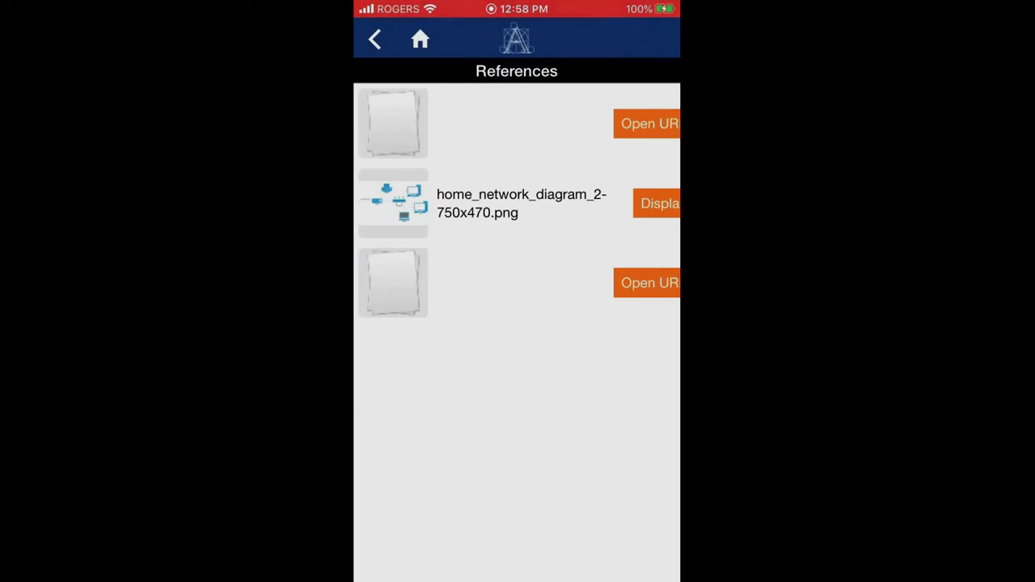
left_click(656, 203)
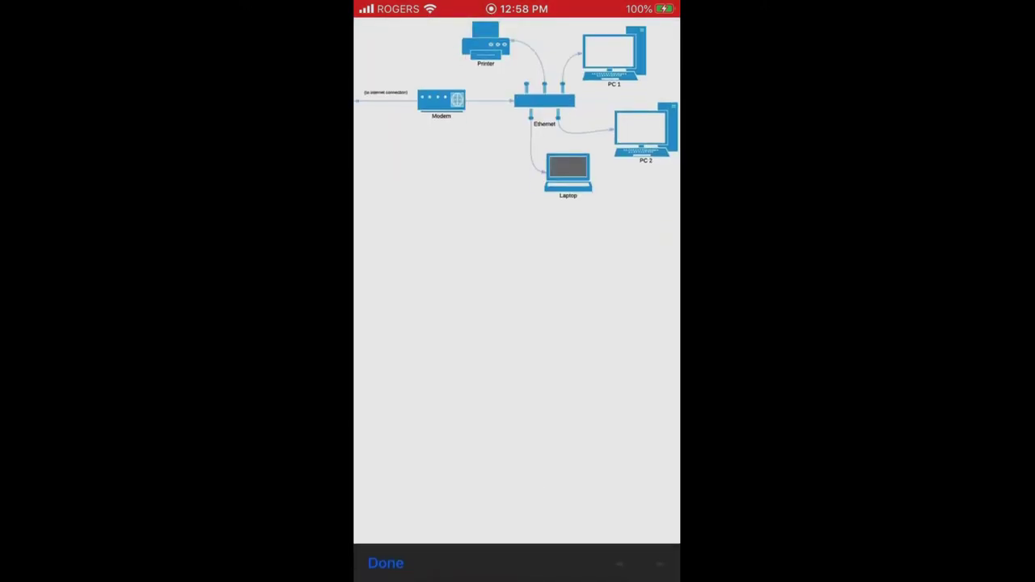
left_click(386, 563)
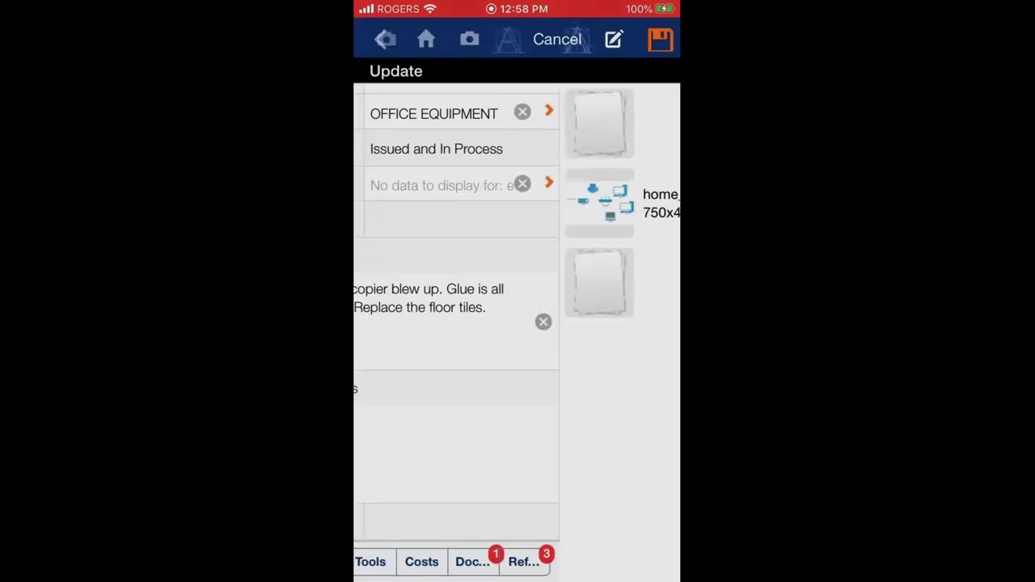
Step: Start a new related work request with Link New from the actions menu
scroll(516, 324, "up", 5)
left_click(615, 39)
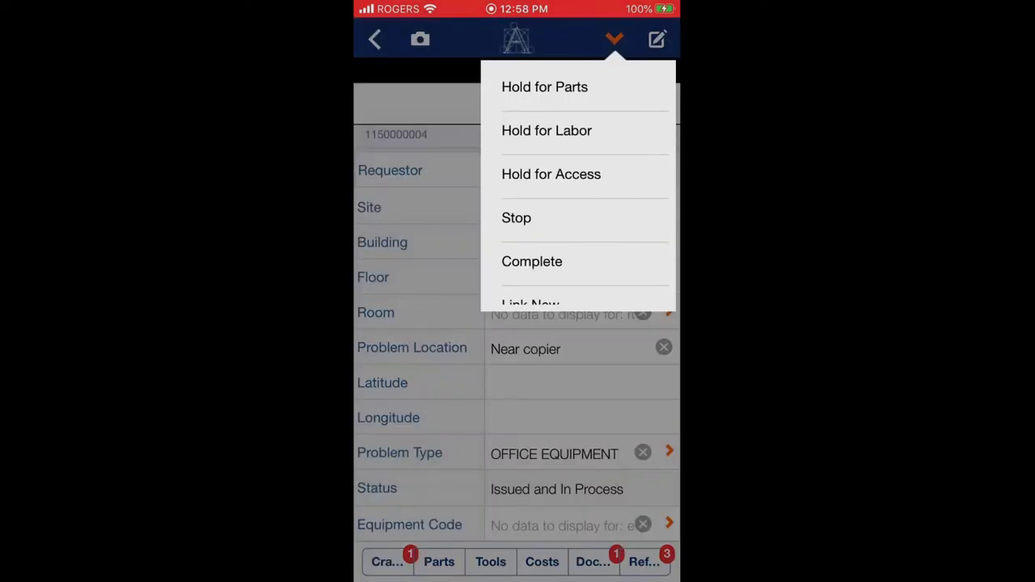
scroll(578, 186, "down", 2)
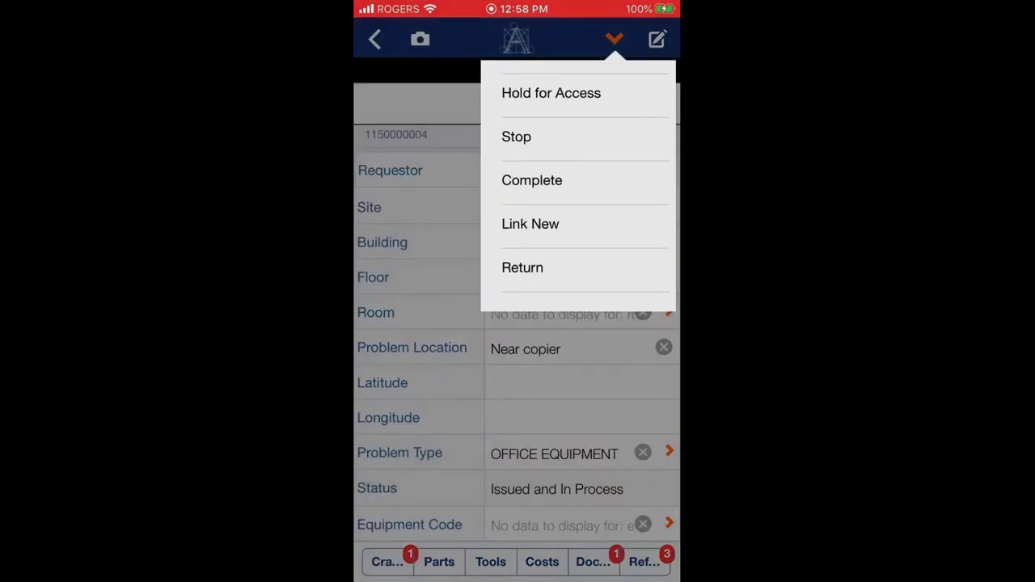
left_click(530, 224)
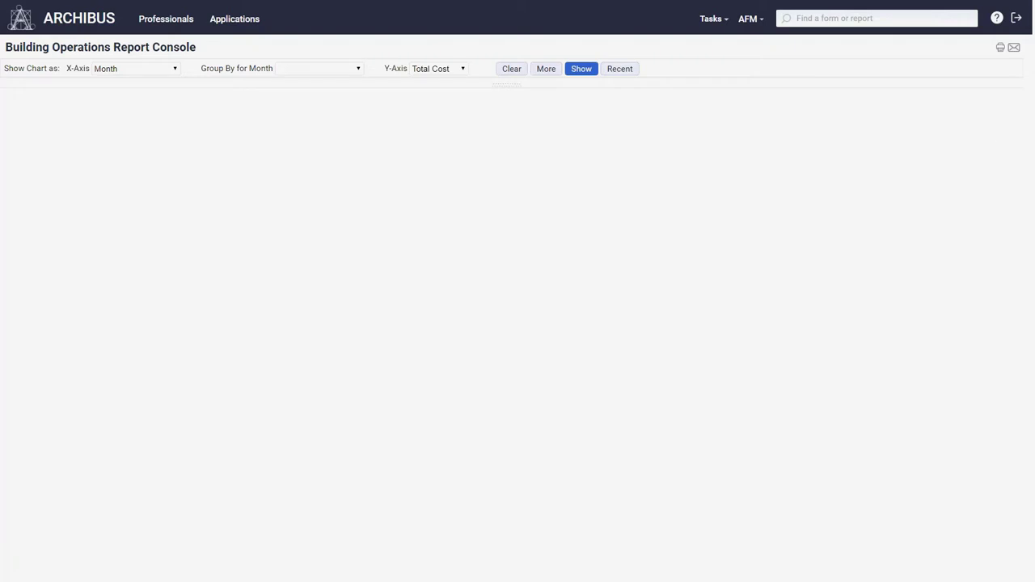
Step: Chart work cost by Problem Type grouped by Priority and inspect the WINDOW/GLAS breakdown
left_click(174, 70)
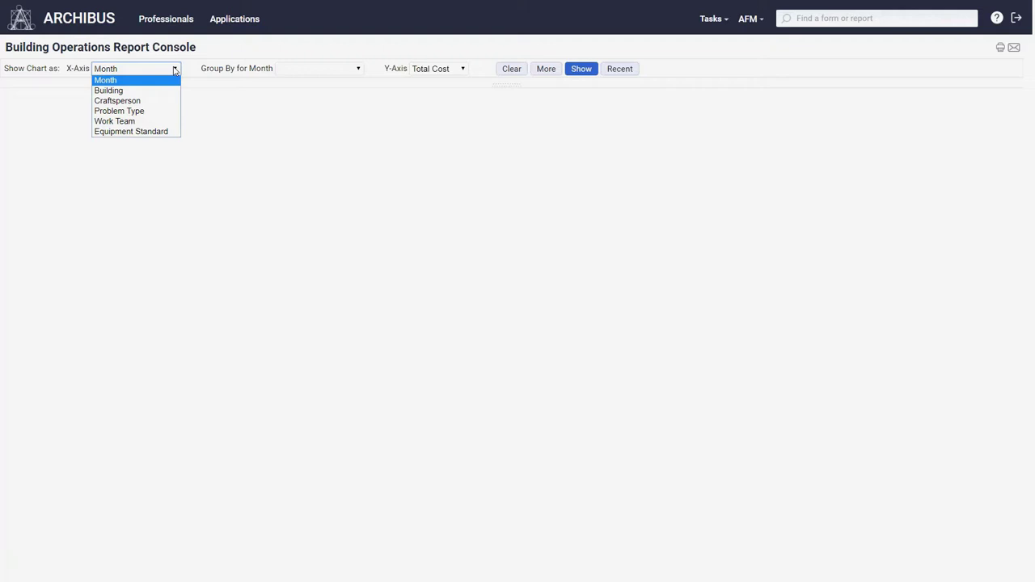
left_click(158, 111)
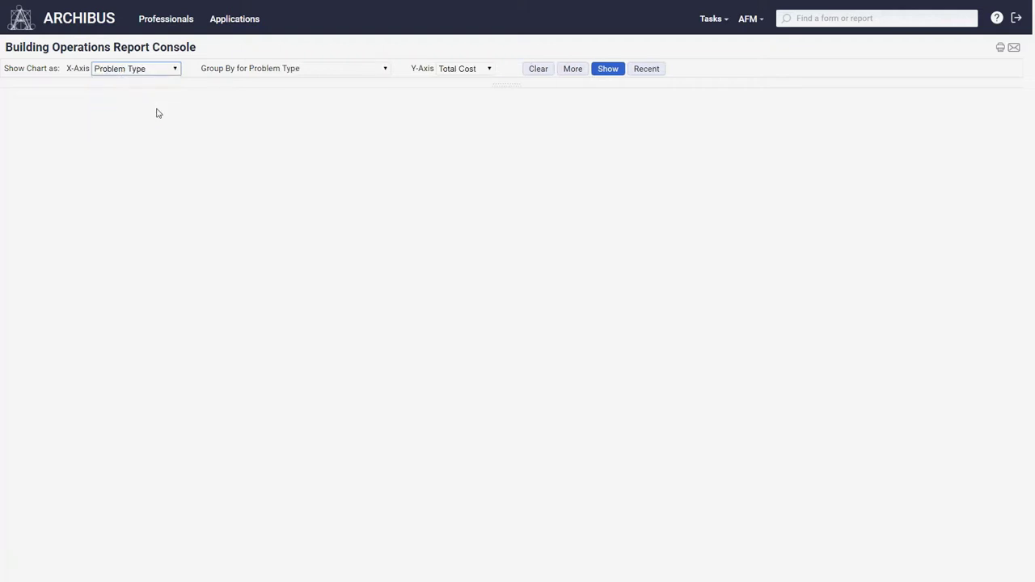
left_click(329, 75)
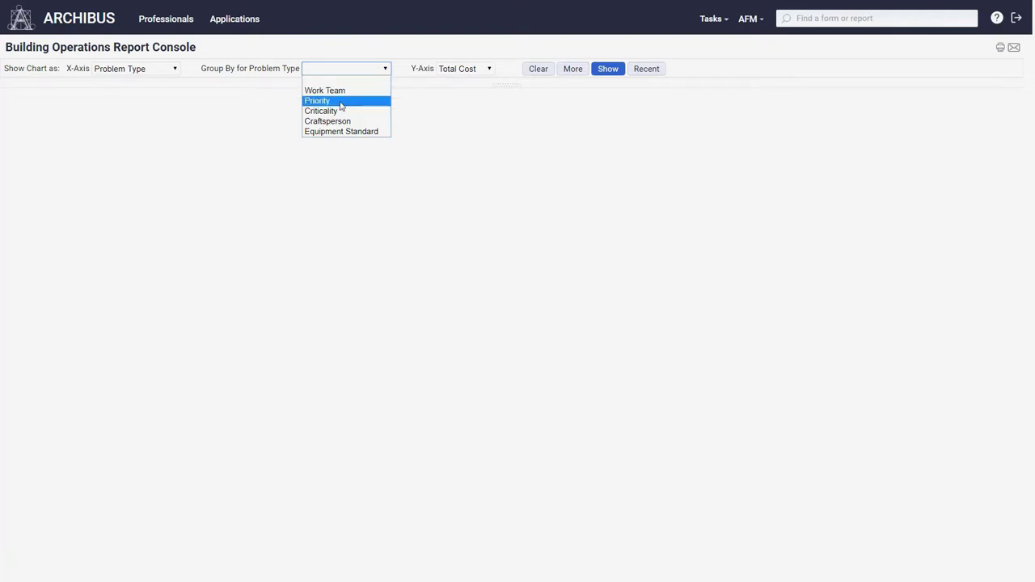
left_click(341, 103)
left_click(608, 69)
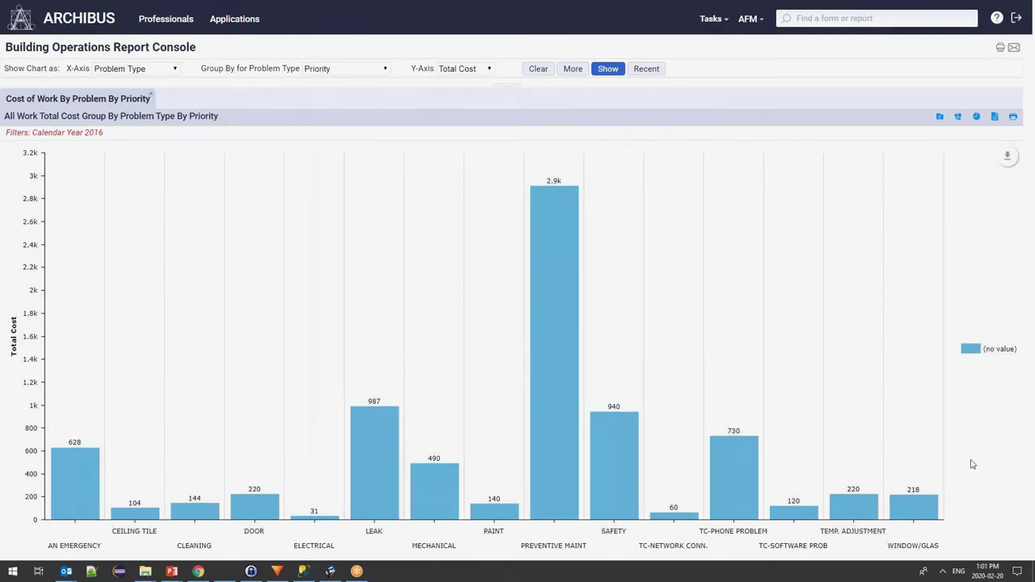
left_click(931, 500)
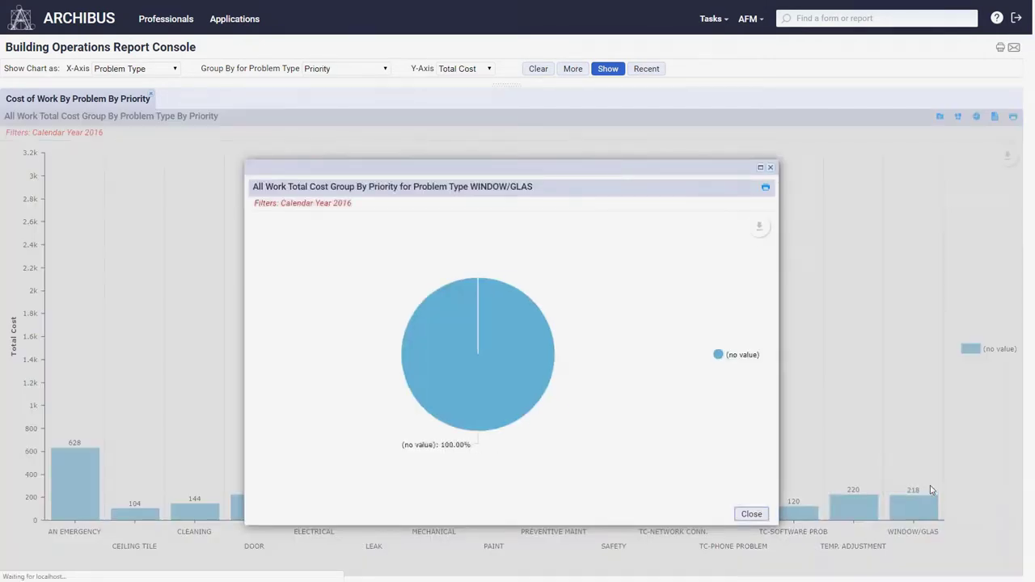
left_click(770, 167)
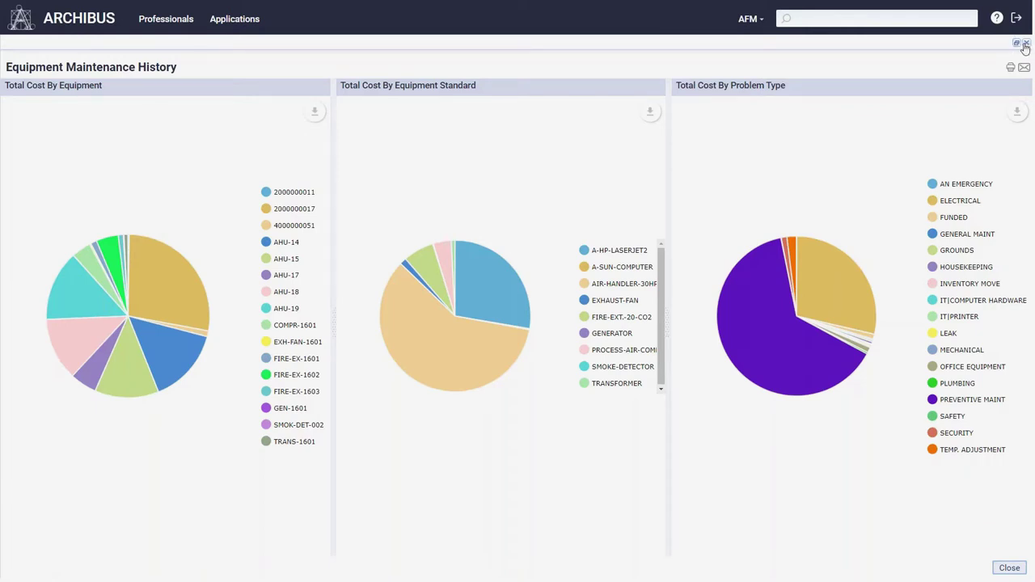
Step: Close the pie charts and scroll through AHU-14's full maintenance history table
left_click(1027, 43)
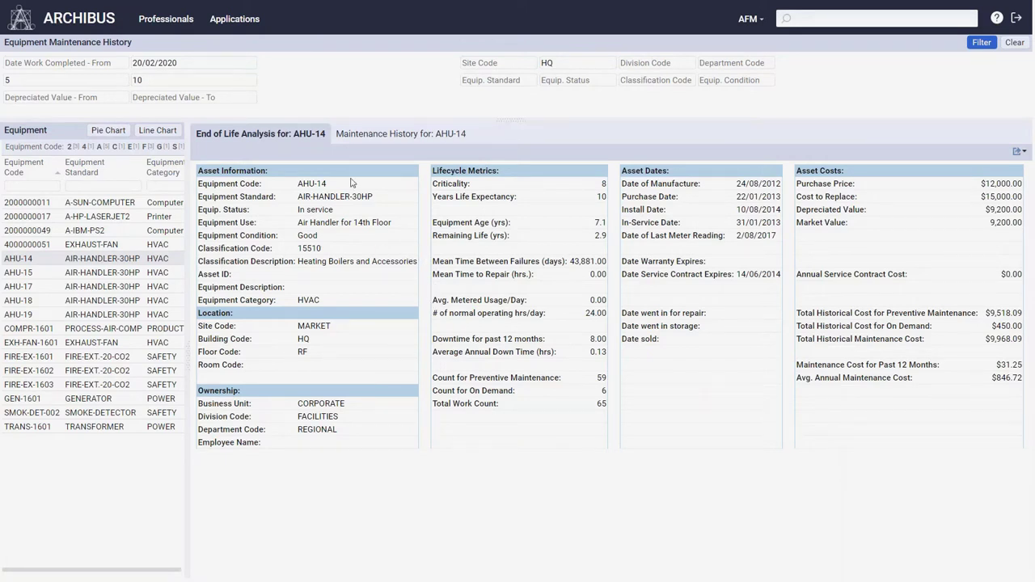
left_click(361, 136)
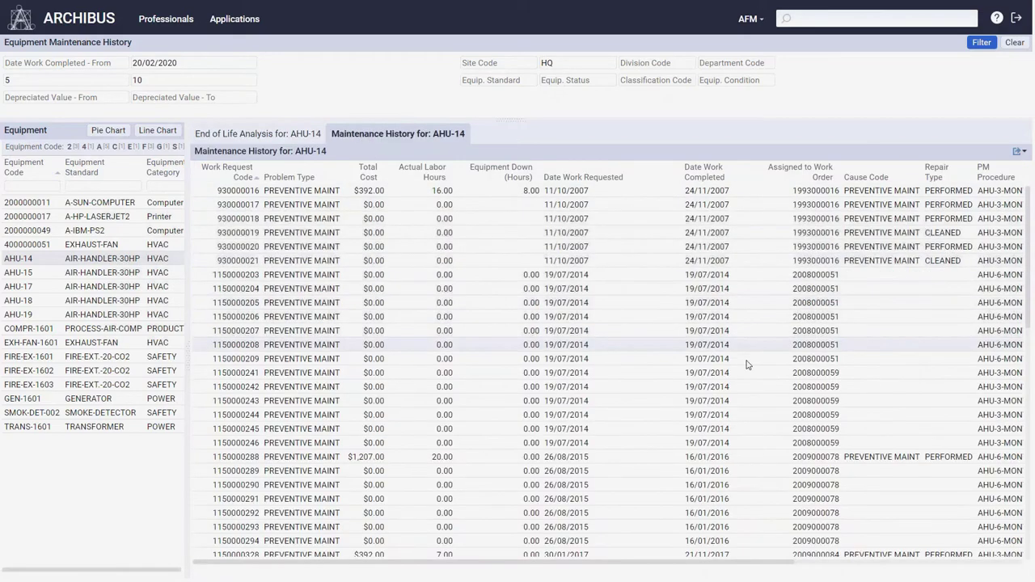
scroll(1017, 405, "down", 1)
scroll(1017, 404, "down", 2)
scroll(1017, 404, "down", 2)
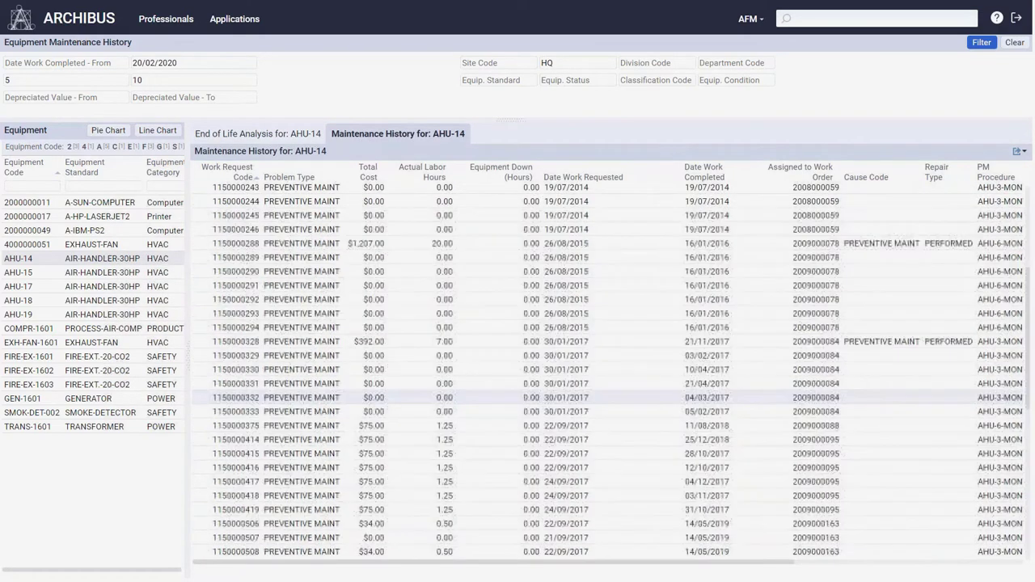
scroll(1016, 405, "down", 2)
scroll(1017, 405, "down", 2)
scroll(1017, 404, "down", 2)
scroll(1017, 405, "down", 2)
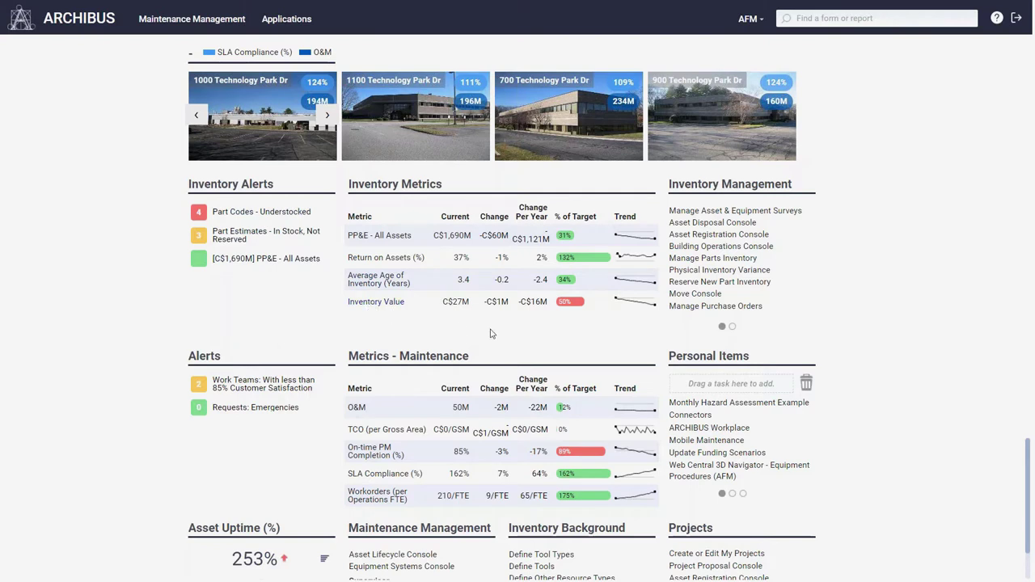
Step: Open Manage Parts Inventory to review the part stock and storage location grids
left_click(742, 259)
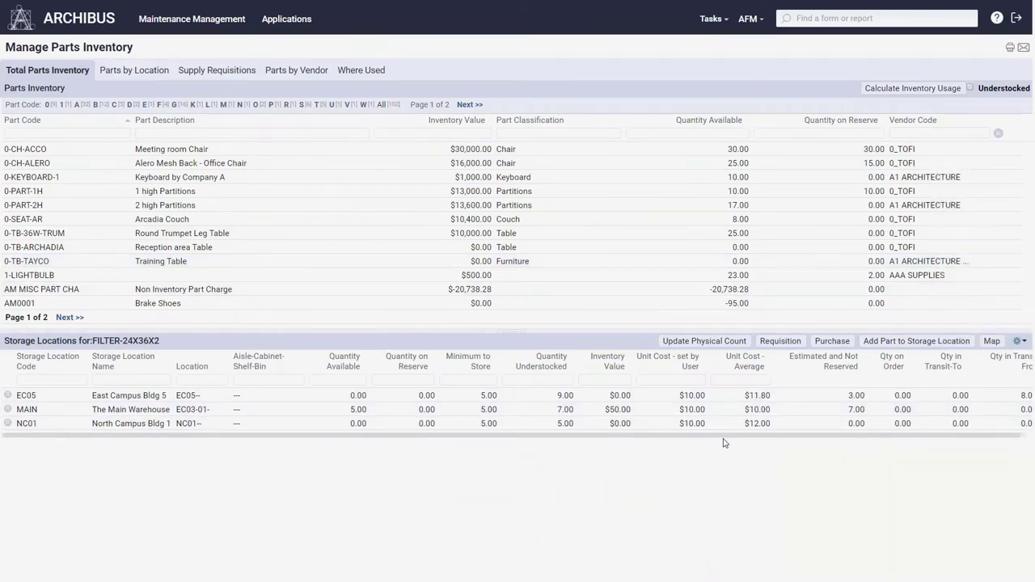
left_click_drag(757, 438, 805, 440)
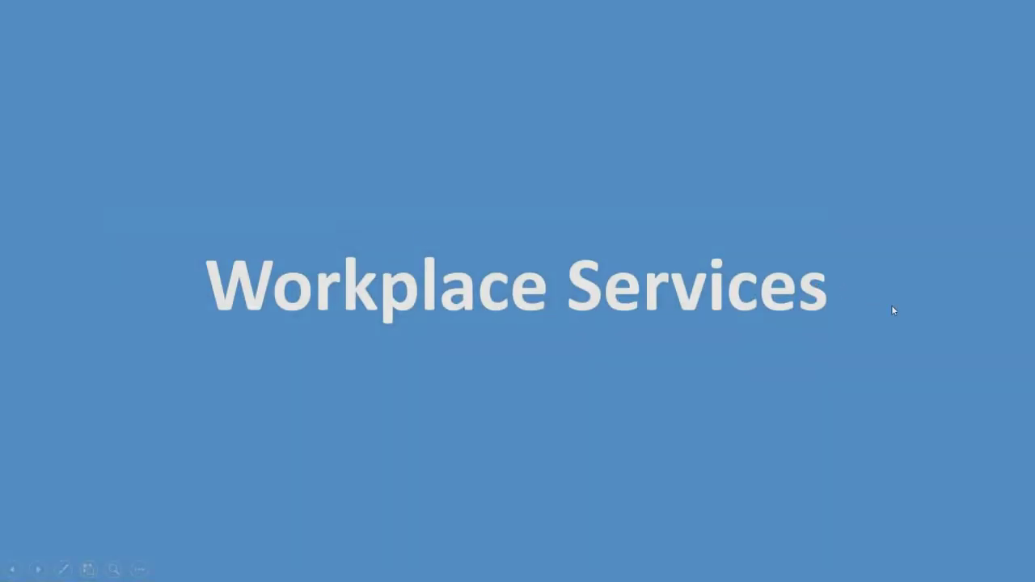
Step: Advance the slideshow past the Workplace Services title slide to the 1131 - Lunchroom display
left_click(915, 319)
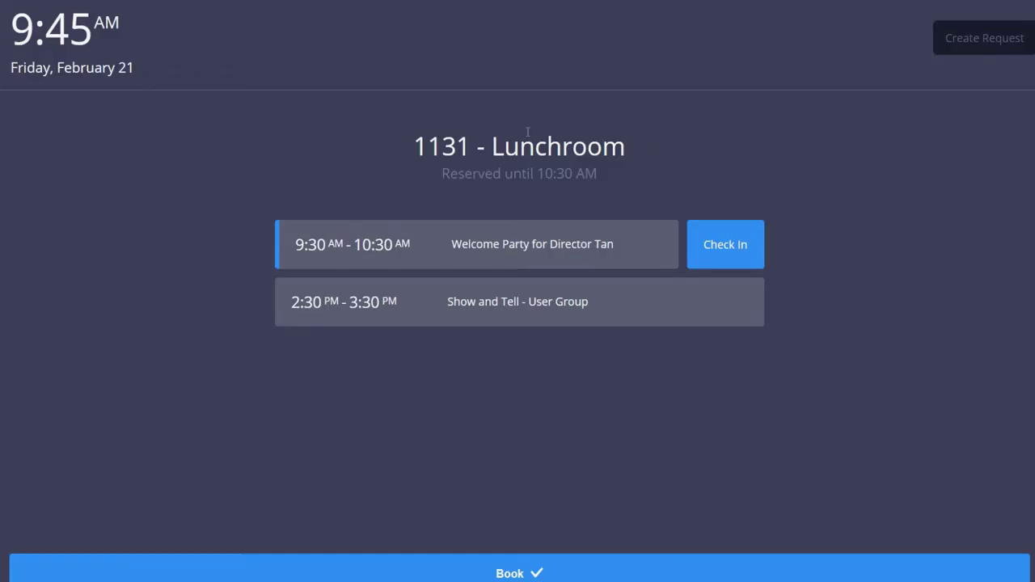
Step: Check in to the Welcome Party booking, find an employee on the floor map, then start a request
left_click(716, 258)
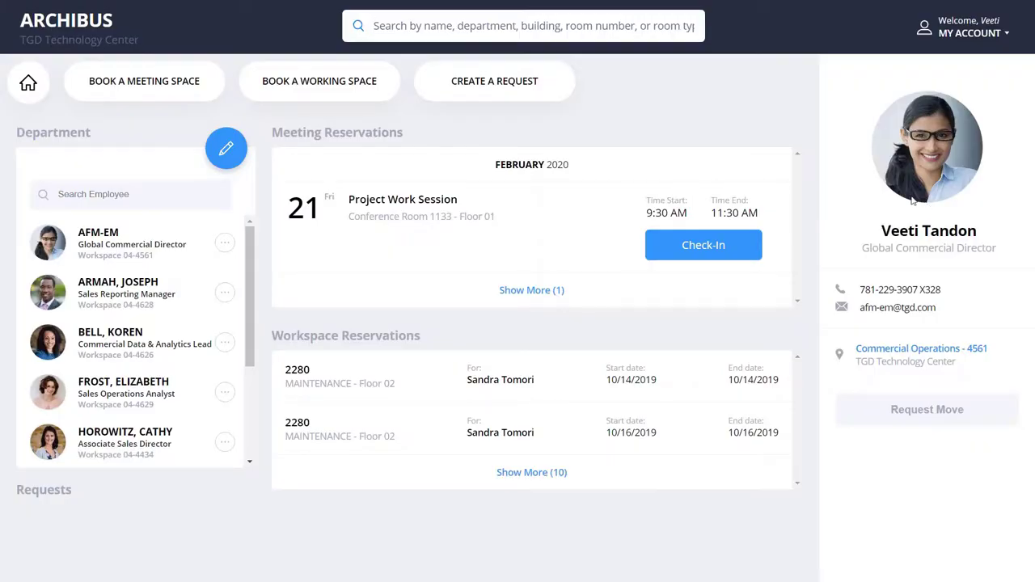
left_click(576, 26)
type("fr")
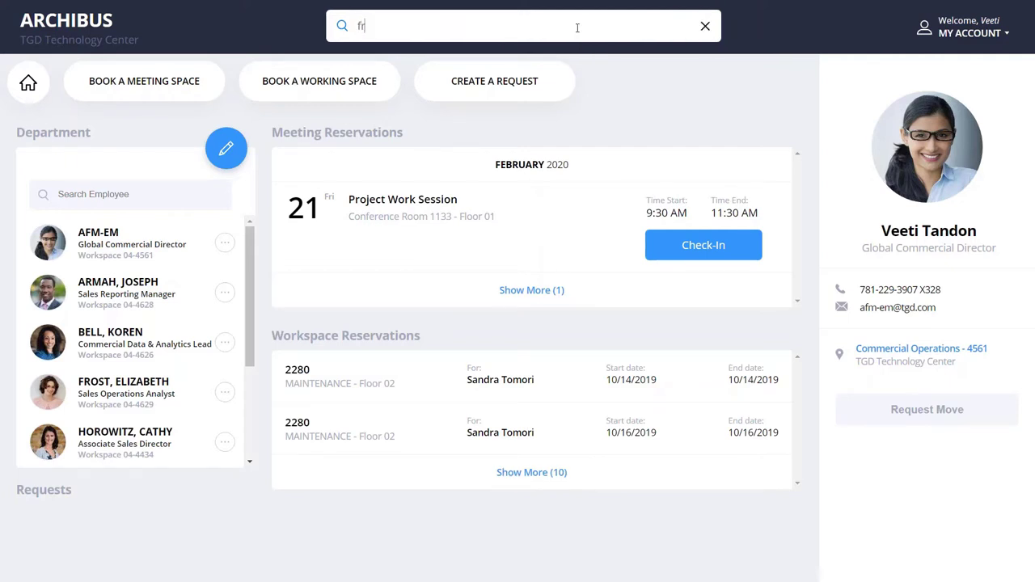
type("ost")
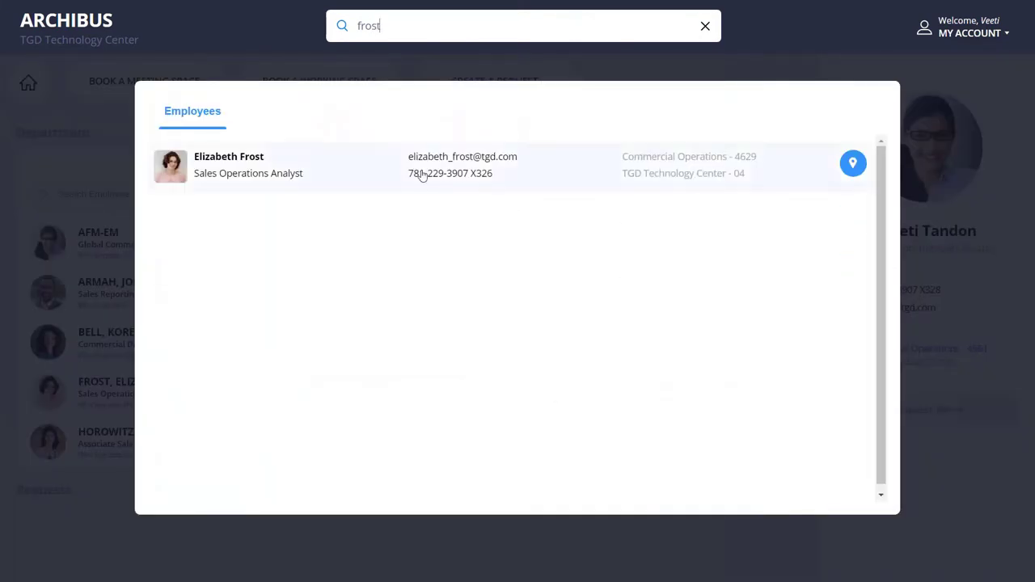
left_click(864, 167)
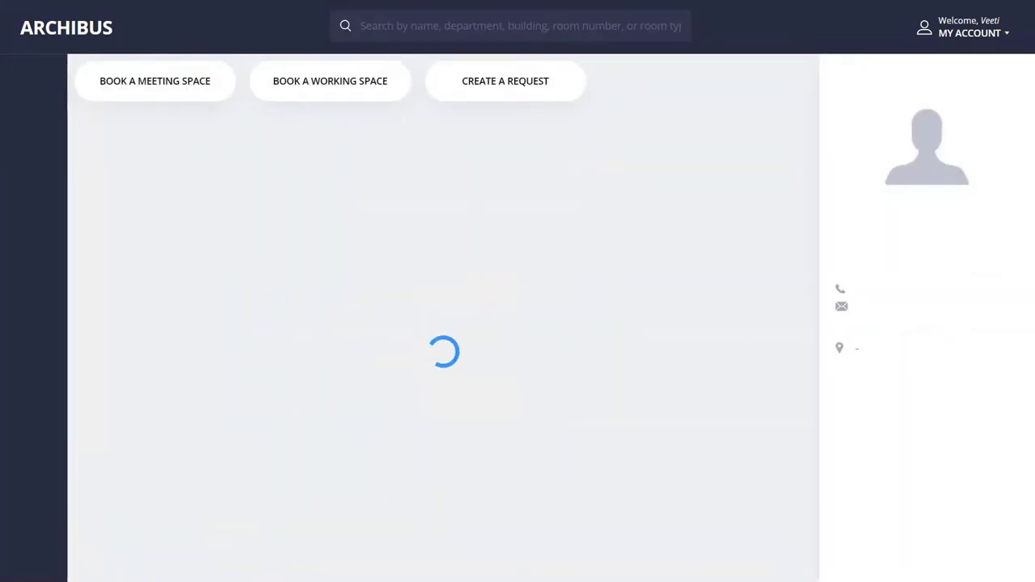
left_click(562, 100)
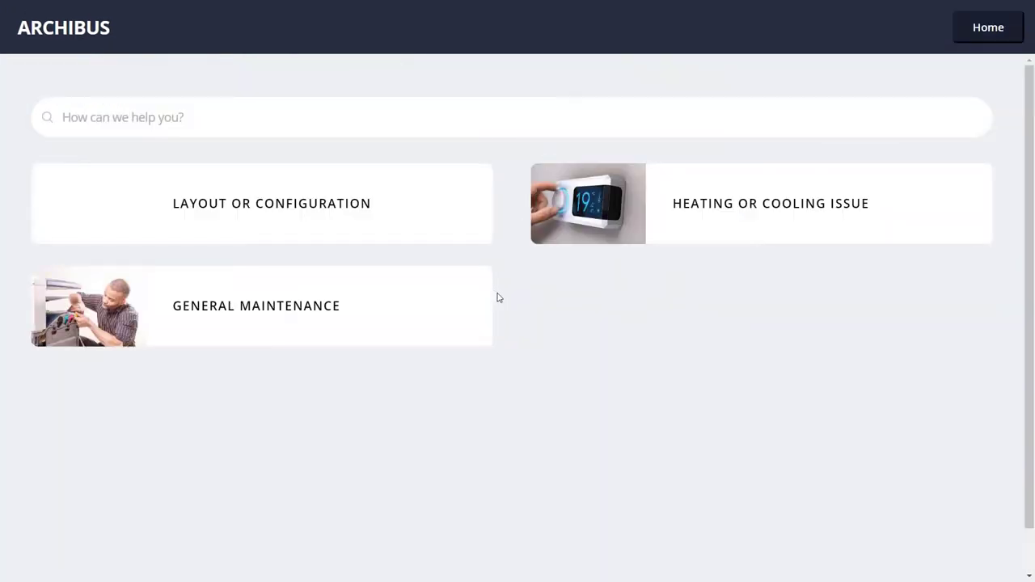
Step: Choose General Maintenance > Cleaning and describe the problem as 'space is dirty'
left_click(443, 332)
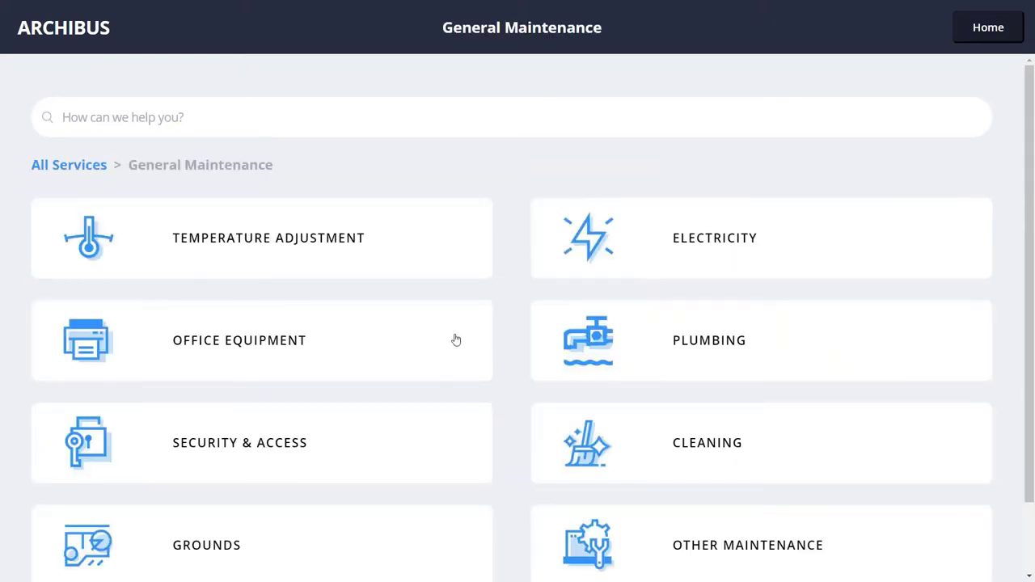
scroll(472, 347, "down", 2)
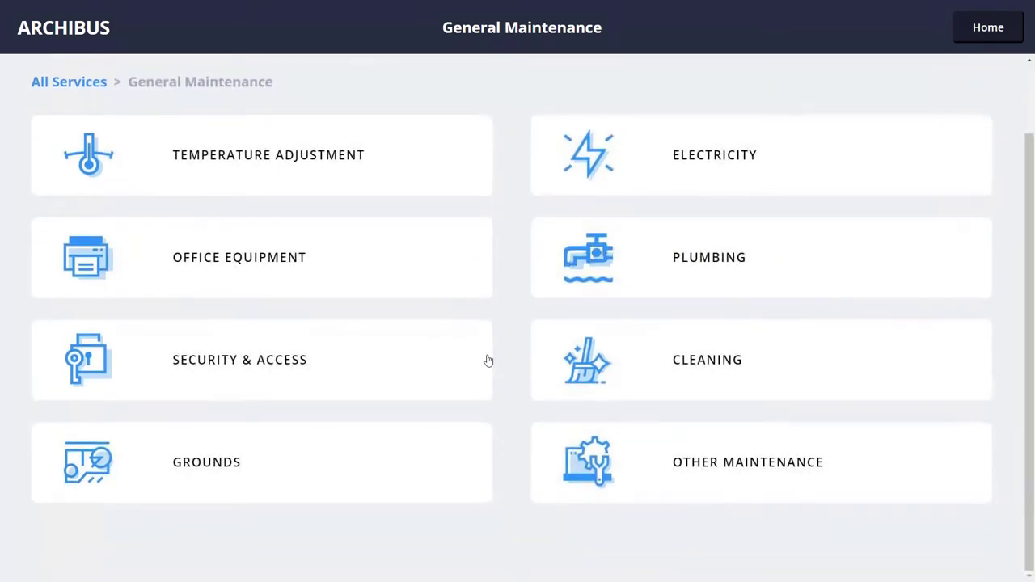
left_click(572, 366)
scroll(573, 238, "up", 1)
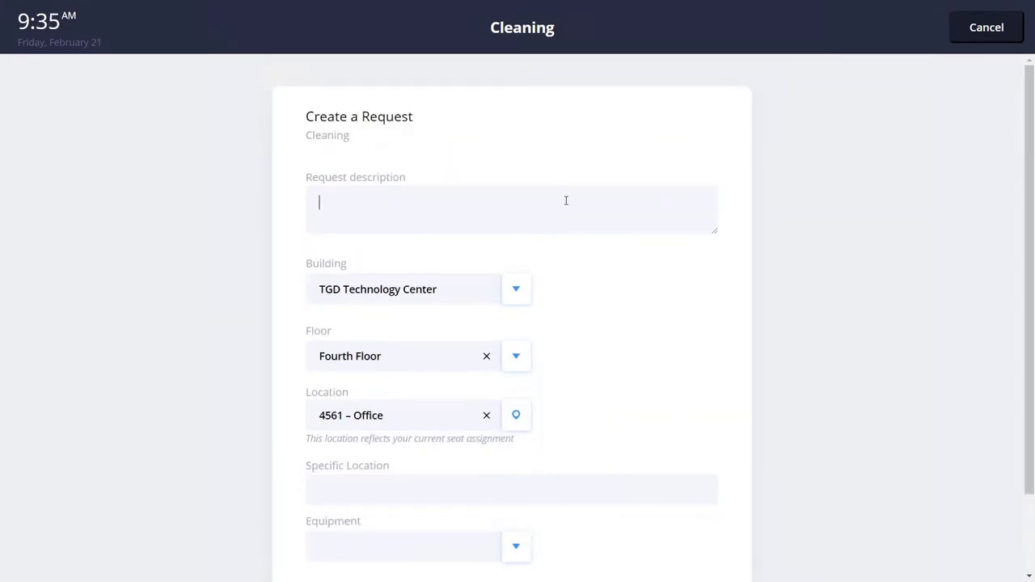
type("space is")
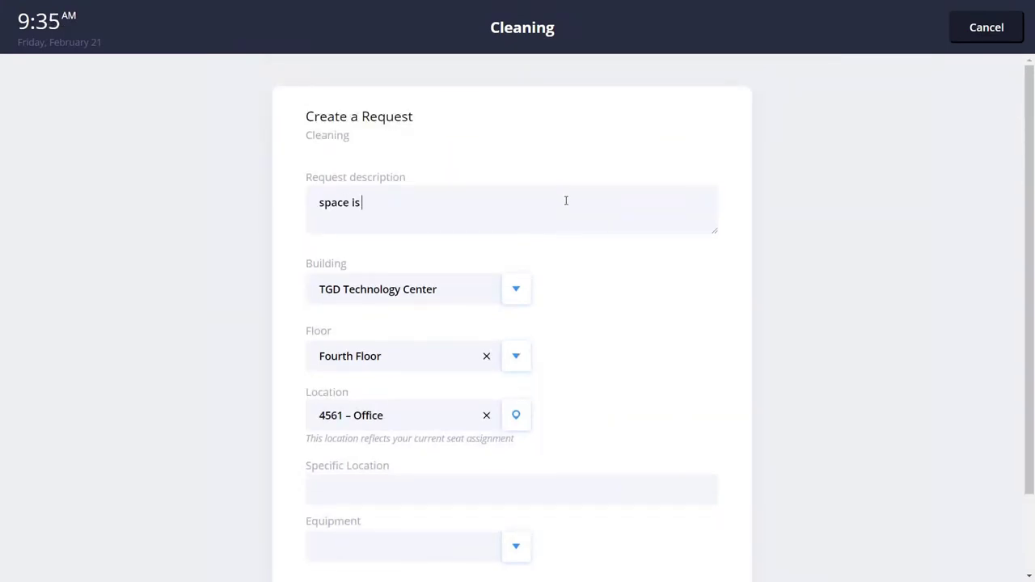
type(" dirty")
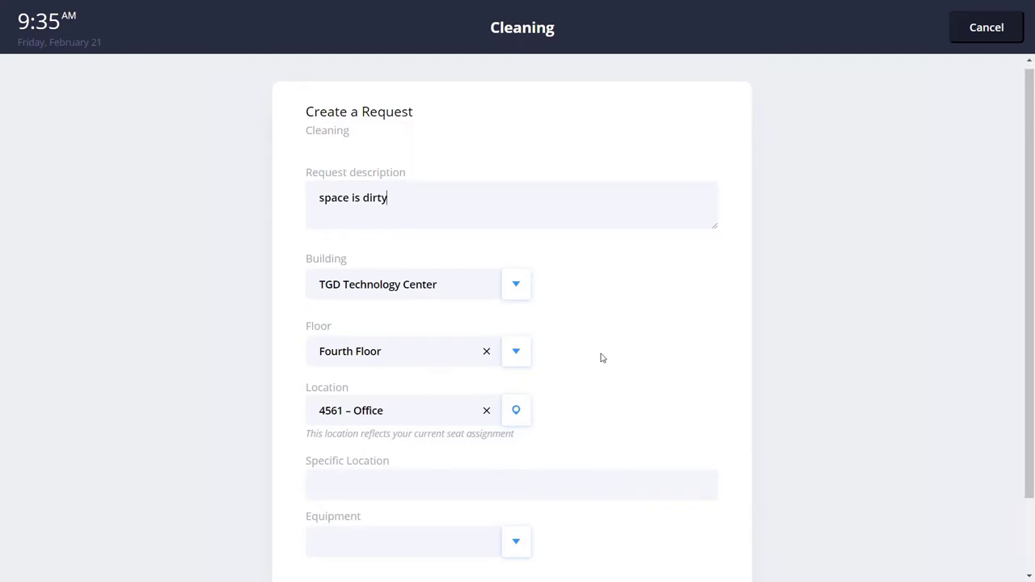
scroll(566, 336, "down", 2)
Step: Set the request location to workstation 4627 on the floor plan and send the cleaning request
left_click(524, 327)
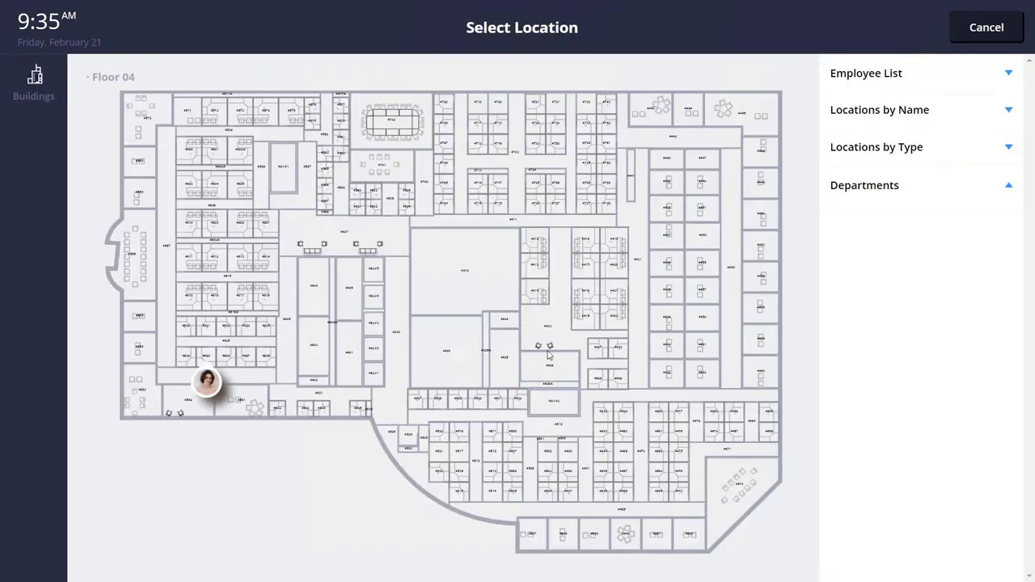
left_click(226, 419)
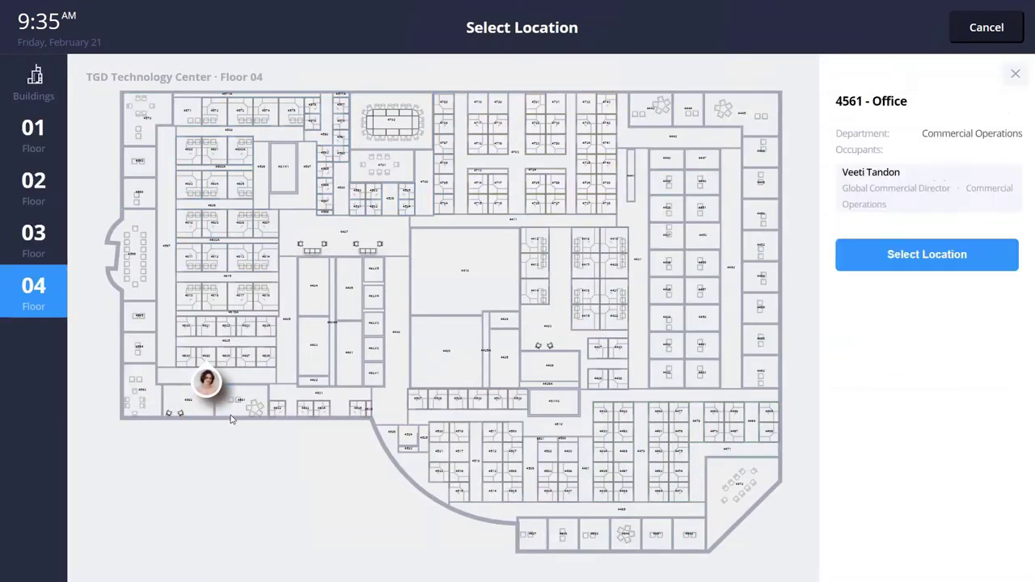
left_click(247, 366)
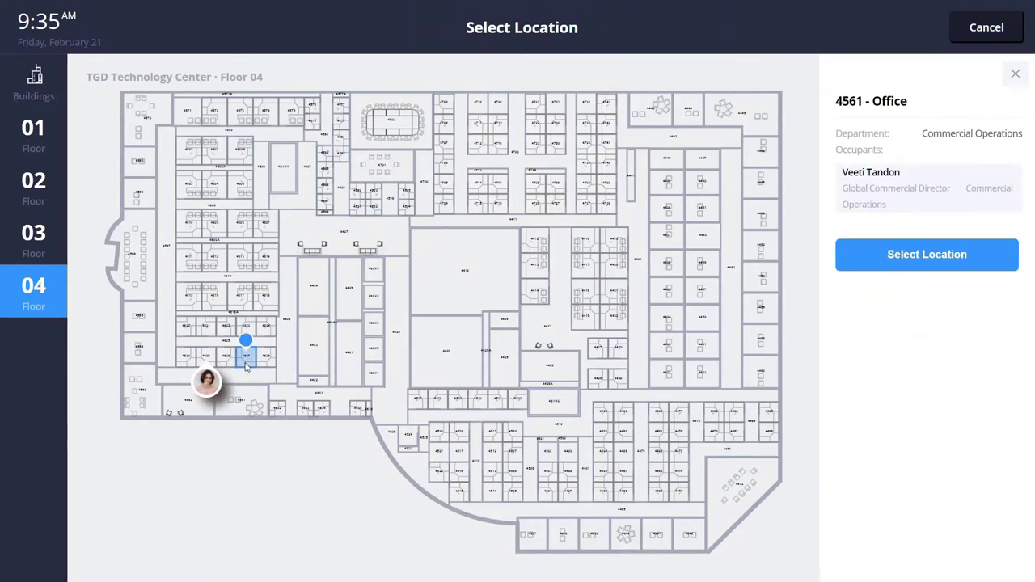
left_click(919, 185)
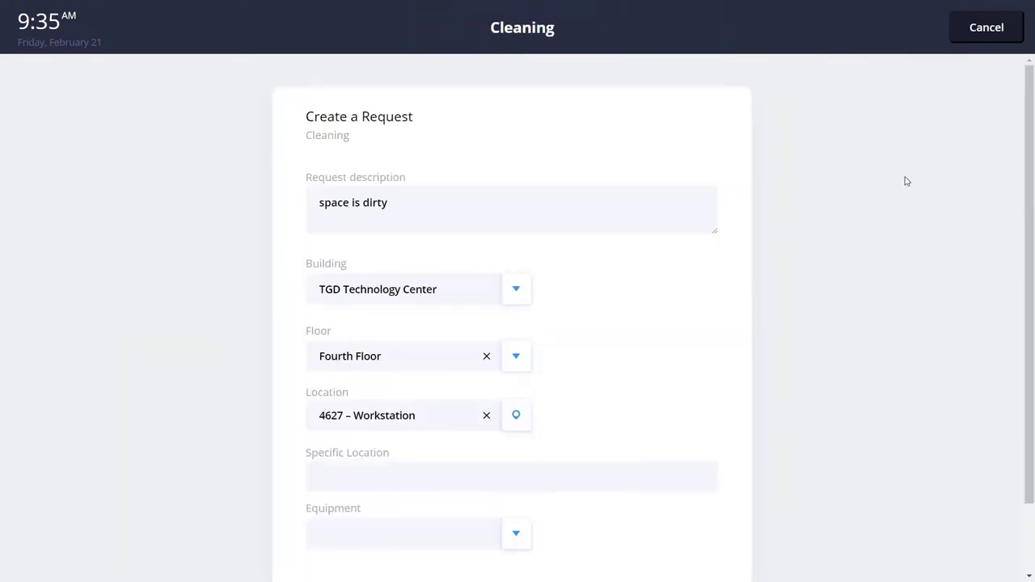
scroll(906, 181, "down", 2)
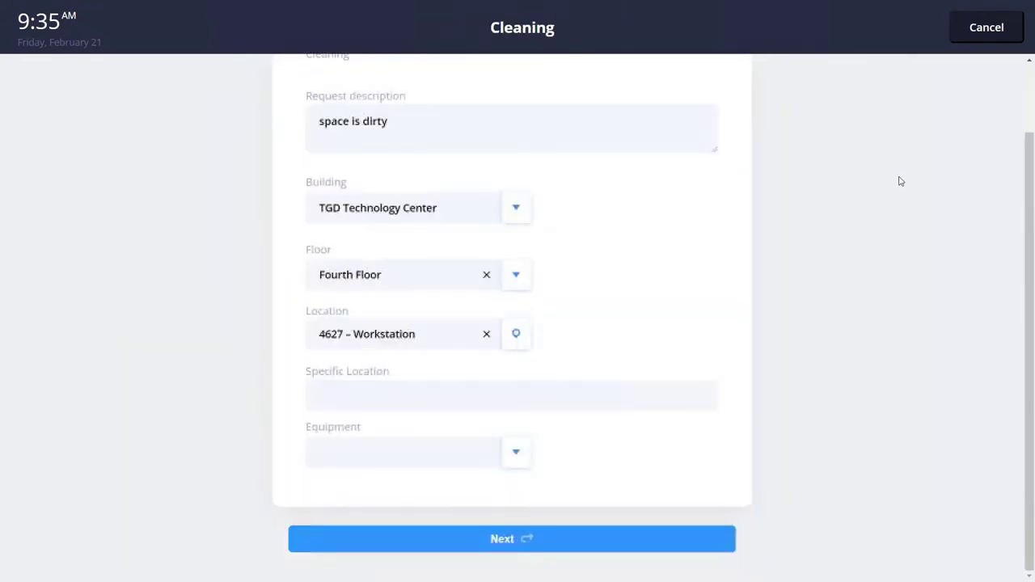
left_click(722, 540)
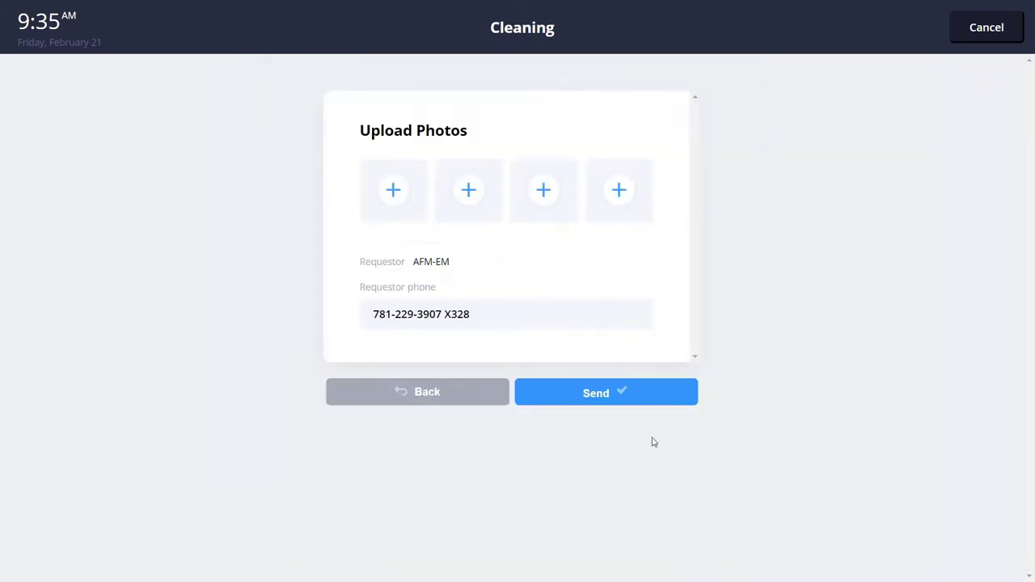
left_click(635, 400)
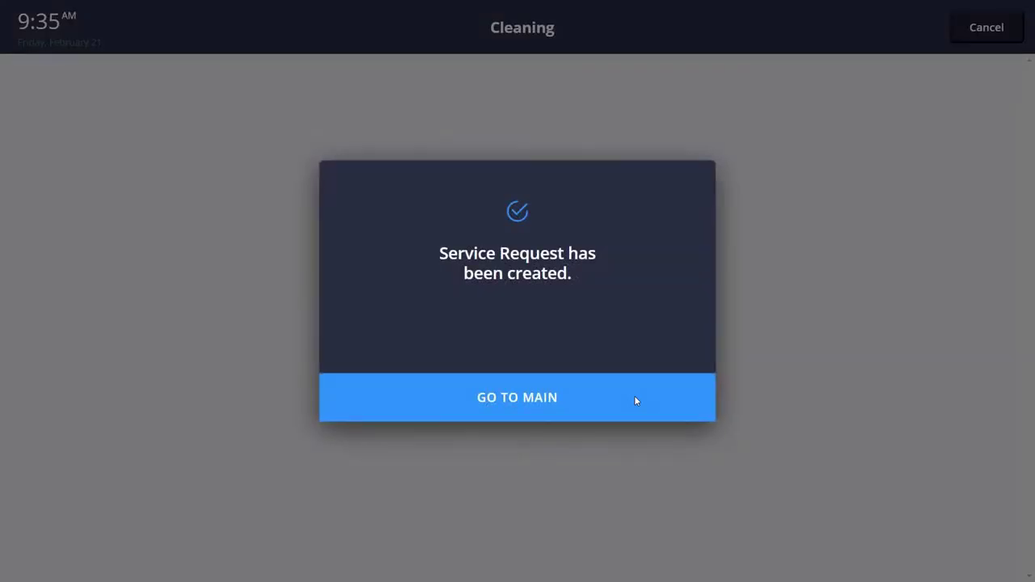
left_click(636, 400)
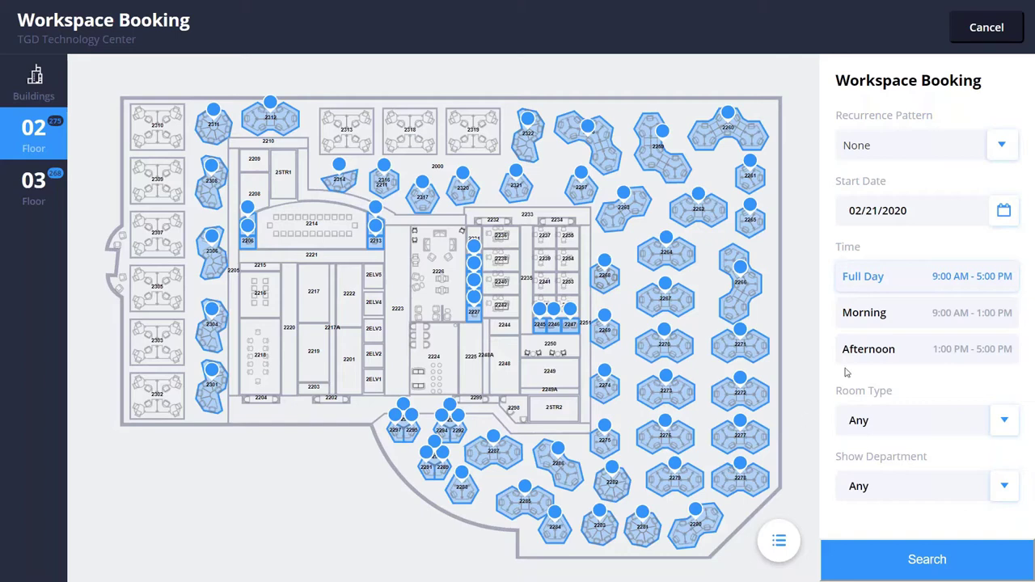
Step: Set the workspace booking to the Morning slot, recurring Weekly, with Monday added
left_click(869, 319)
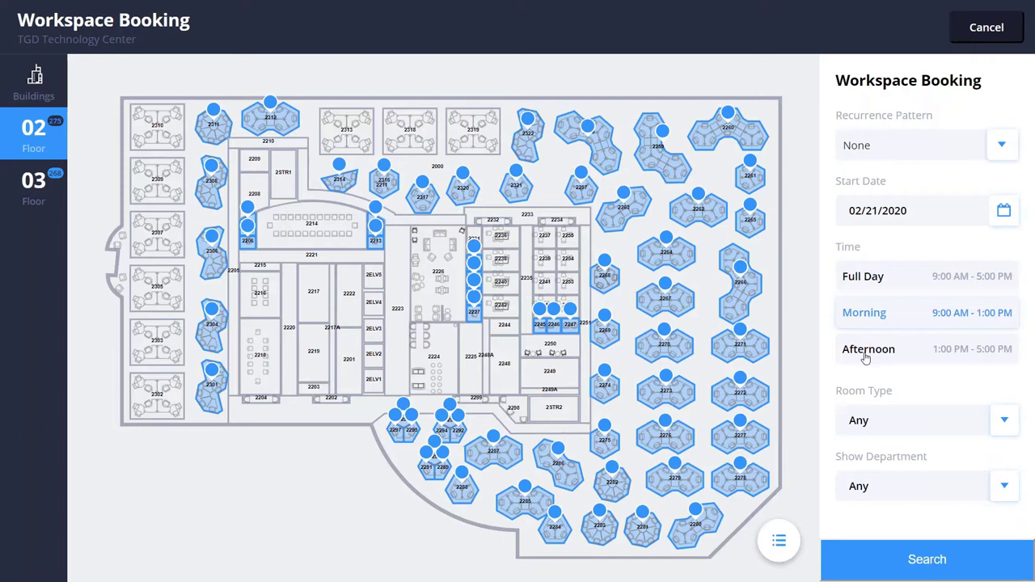
left_click(872, 156)
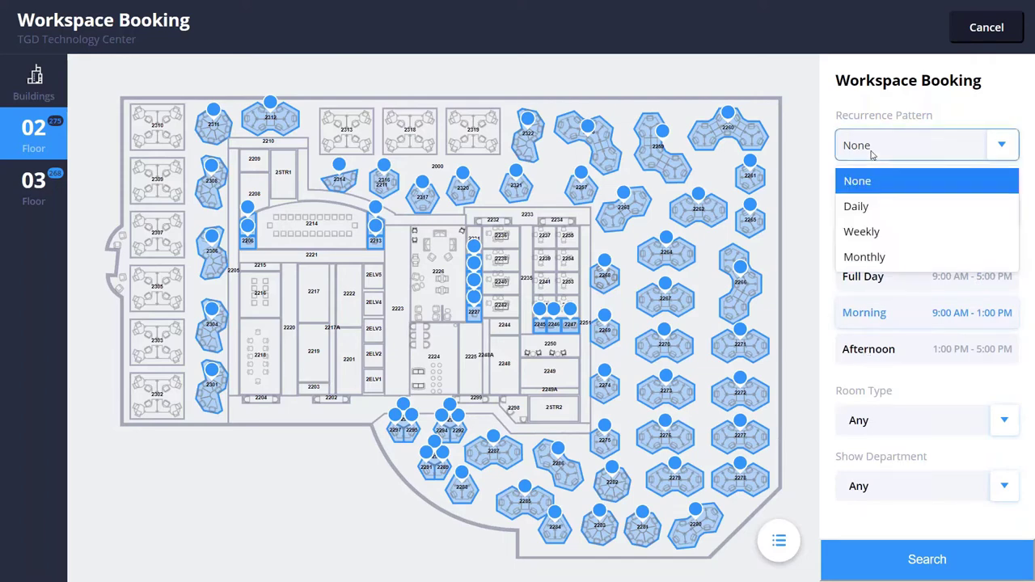
left_click(874, 242)
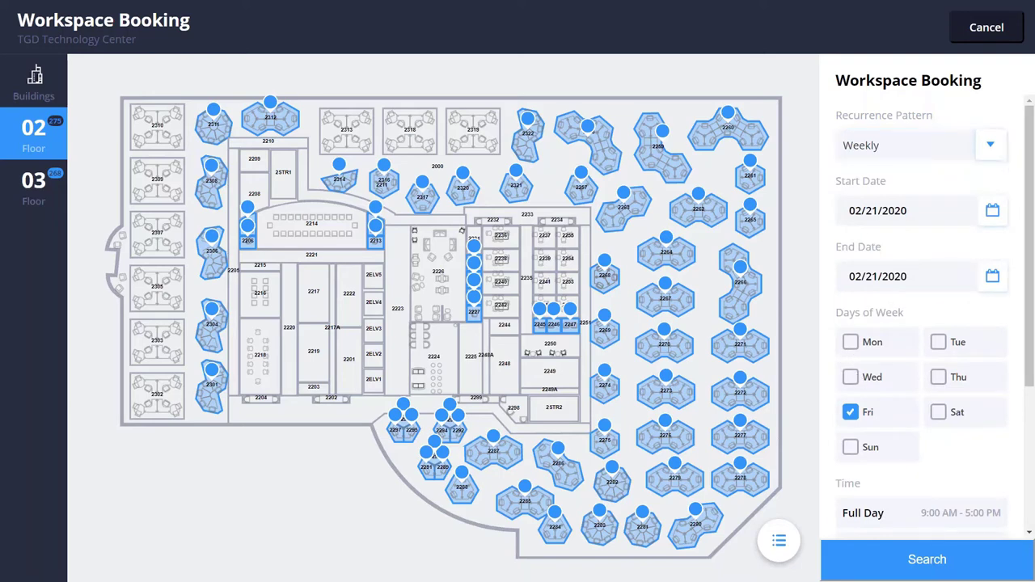
left_click(850, 342)
scroll(836, 459, "down", 3)
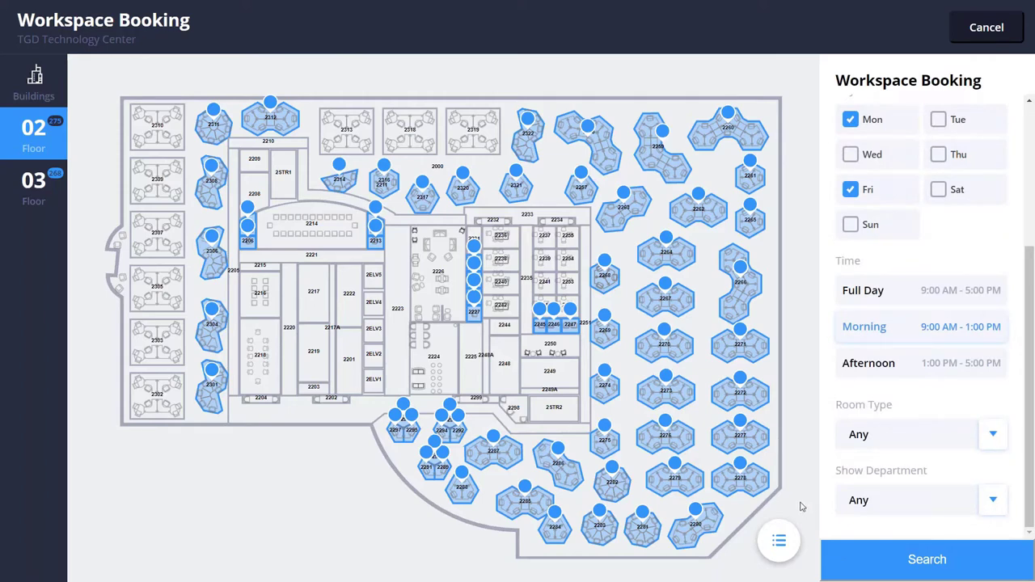
Step: Book workstation 2278 for yourself and return to the main dashboard
left_click(751, 483)
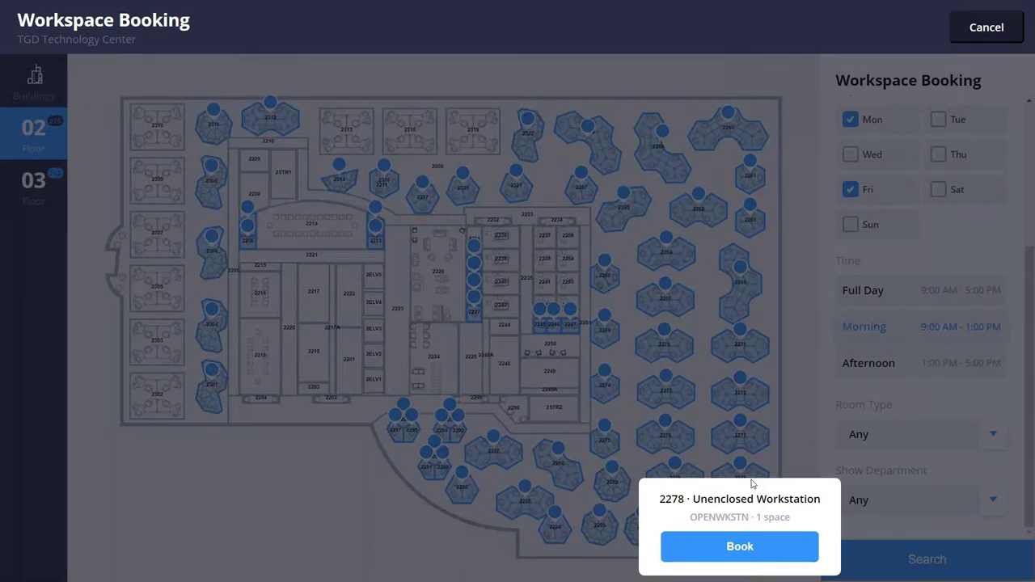
left_click(755, 548)
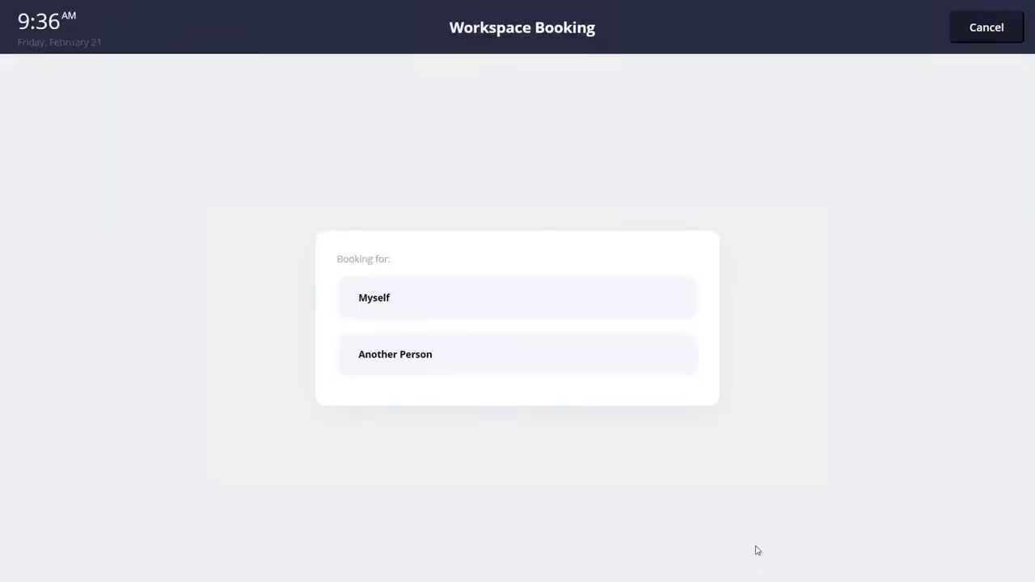
left_click(590, 314)
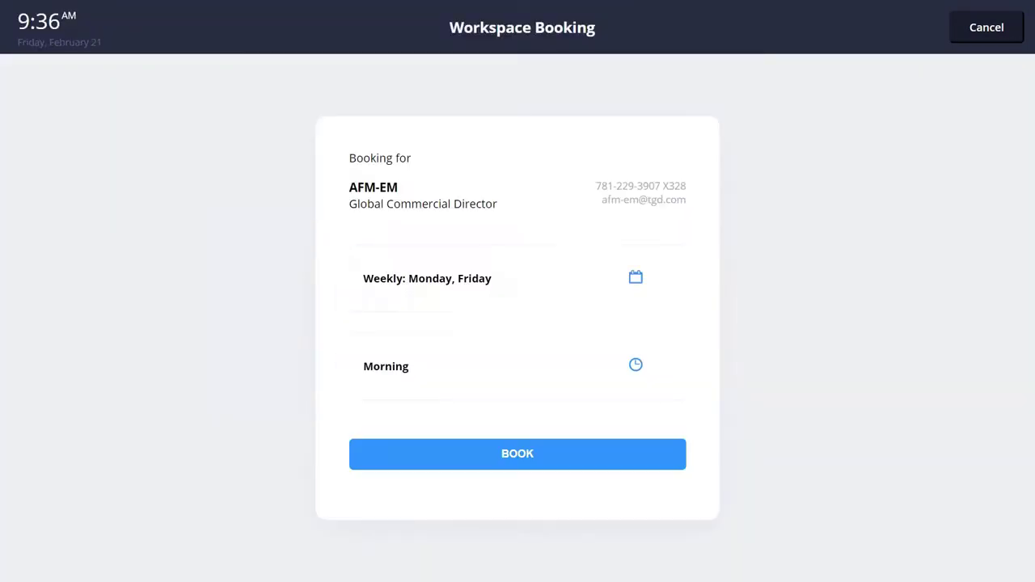
left_click(563, 460)
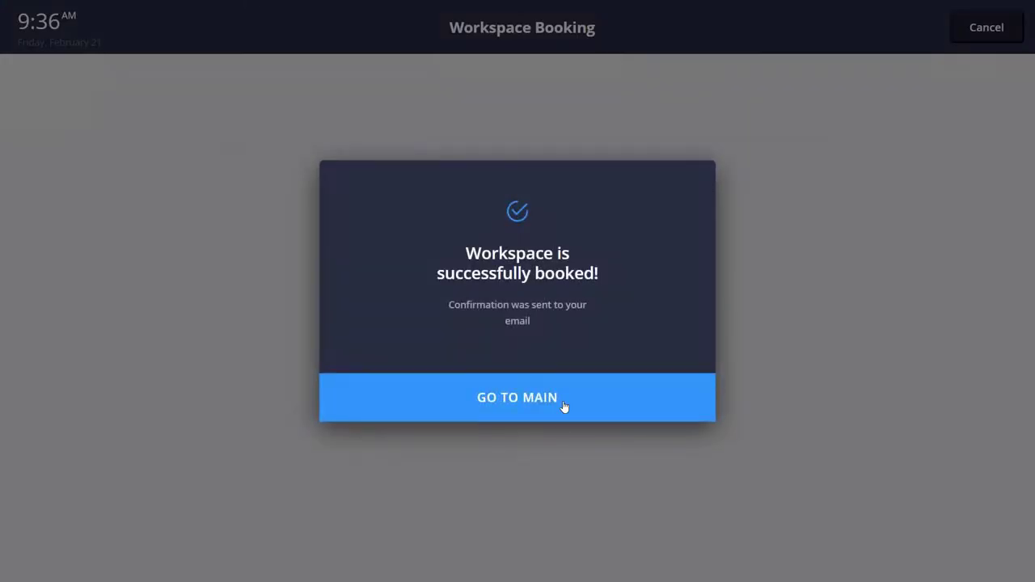
left_click(564, 409)
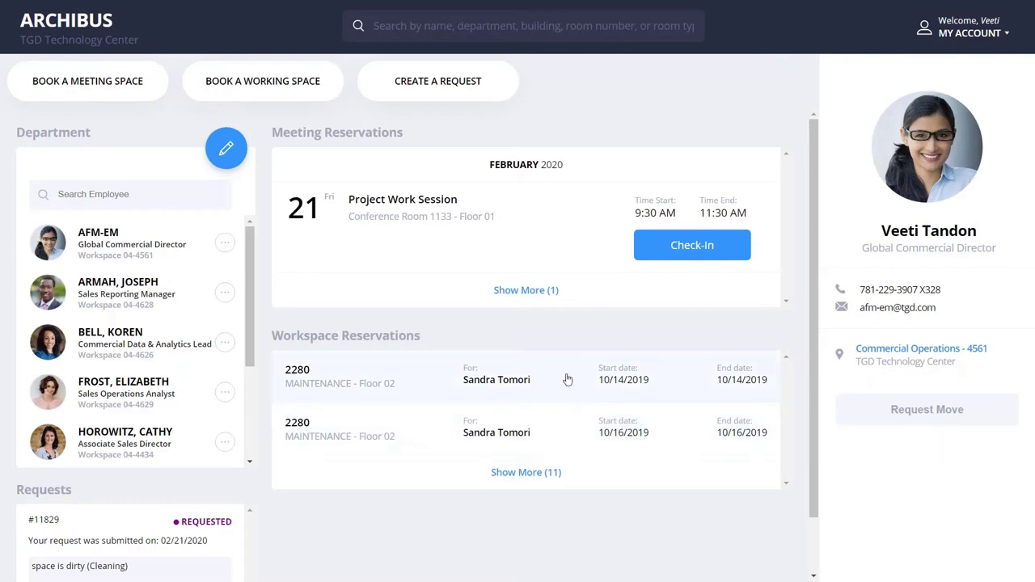
Step: Find meeting rooms with Wifi and 6 seats, shown as picture cards, and open Room 4702
left_click(144, 82)
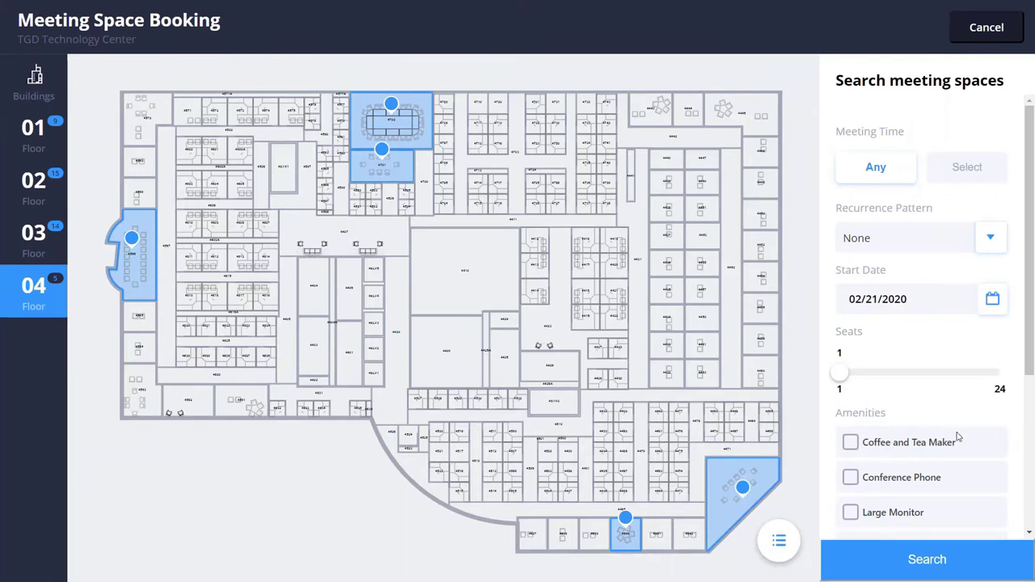
scroll(957, 436, "down", 2)
scroll(944, 425, "down", 1)
scroll(923, 413, "down", 1)
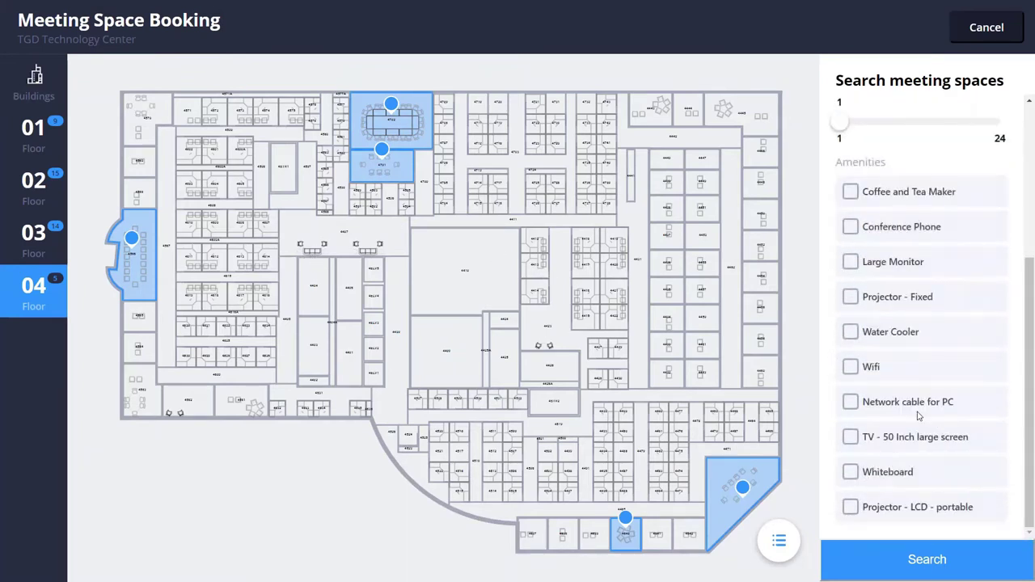
left_click(851, 368)
scroll(851, 371, "up", 3)
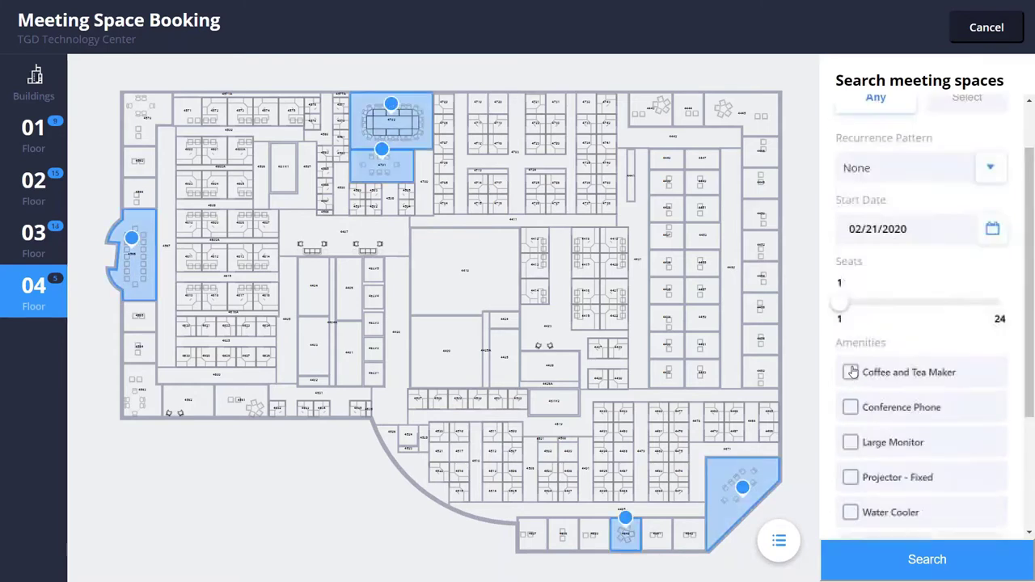
scroll(851, 371, "up", 1)
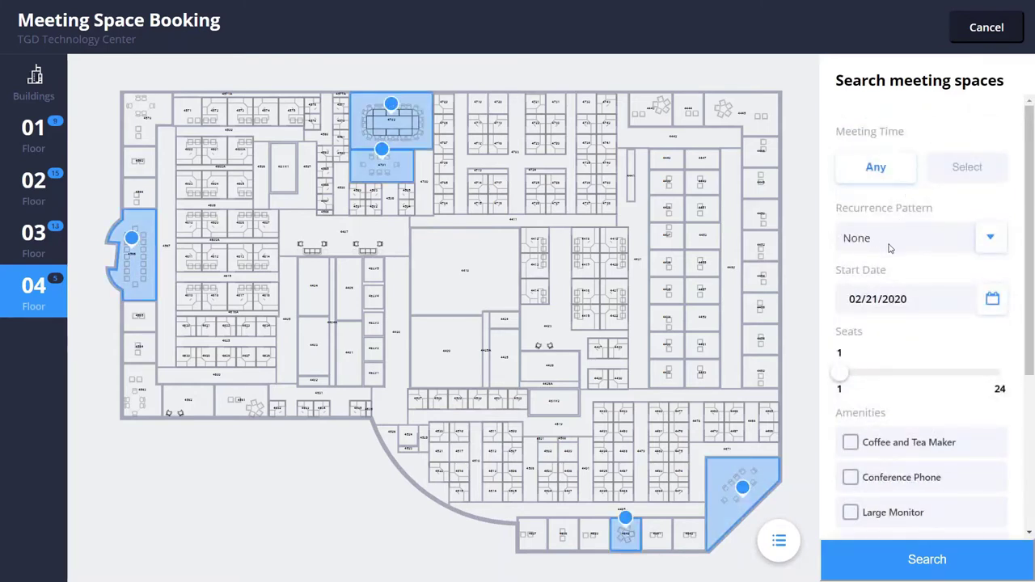
left_click_drag(848, 377, 875, 374)
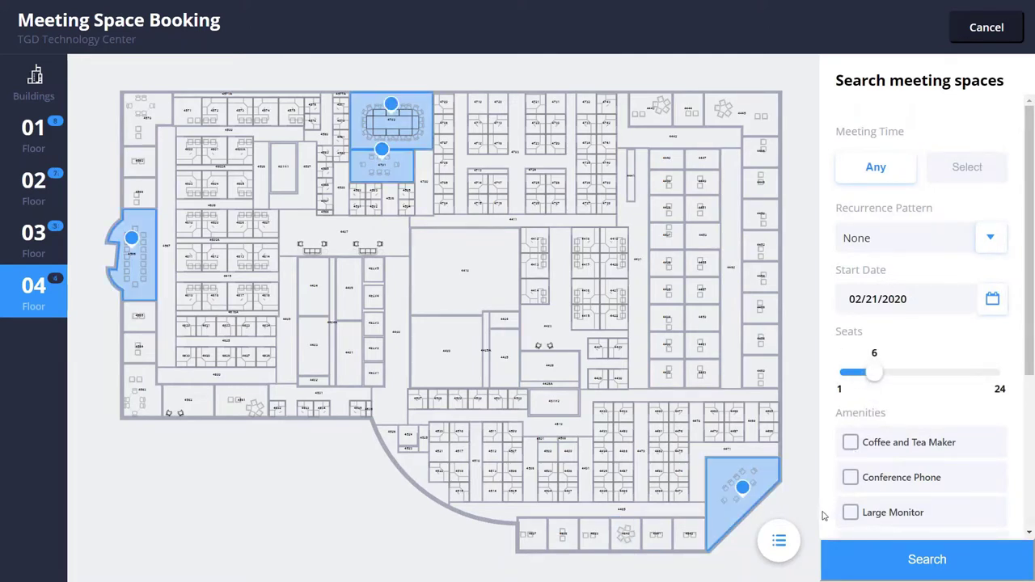
left_click(778, 541)
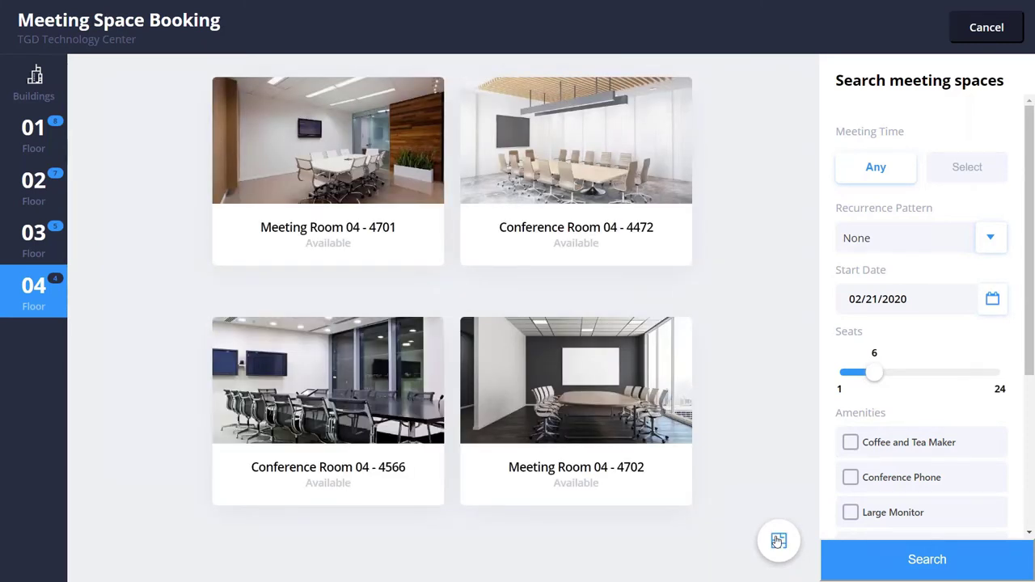
left_click(642, 421)
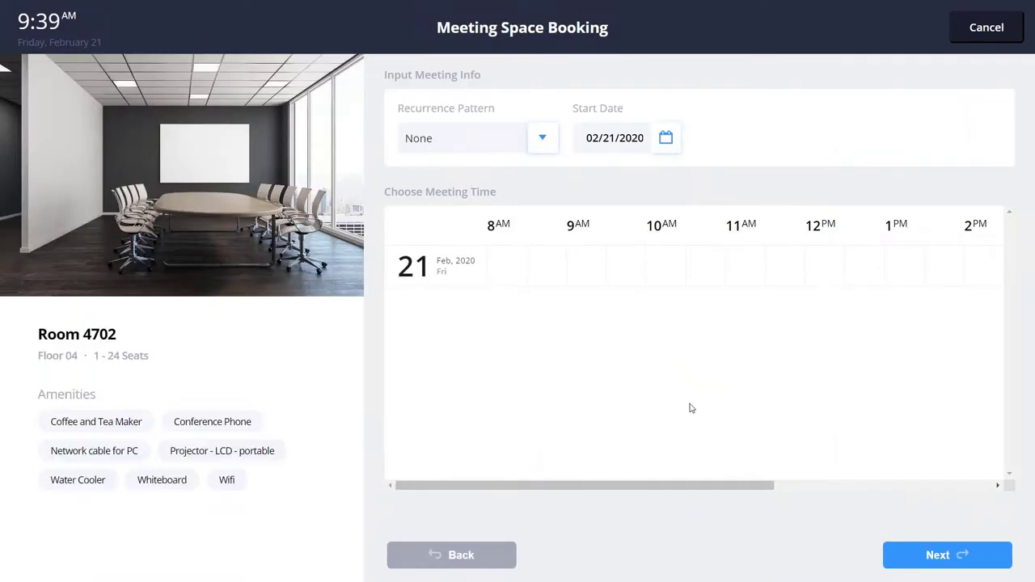
Step: Book Room 4702 on February 21, 9:30–11 AM, as 'Board Meeting' for 3 attendees
left_click(626, 275)
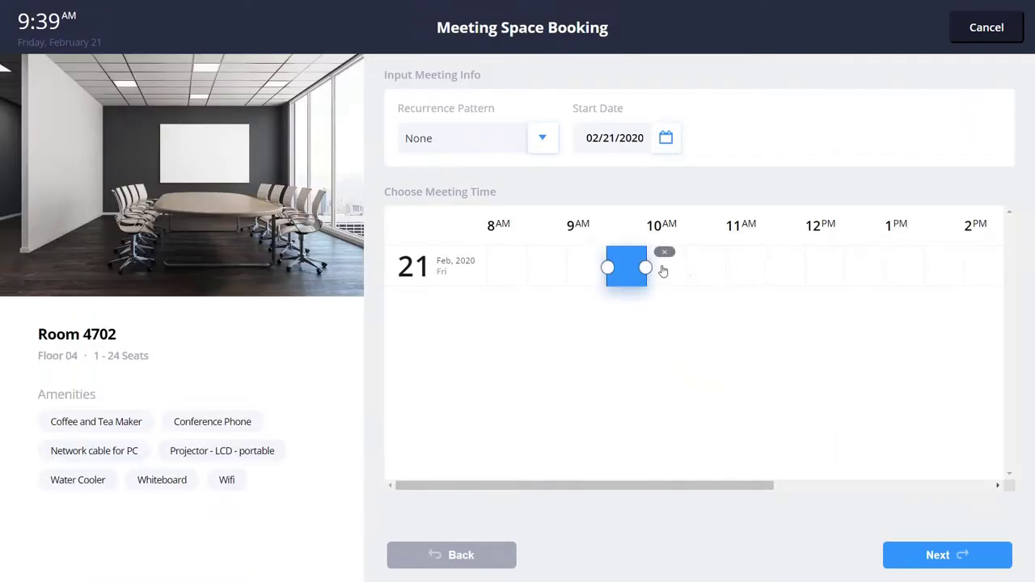
left_click_drag(645, 268, 712, 273)
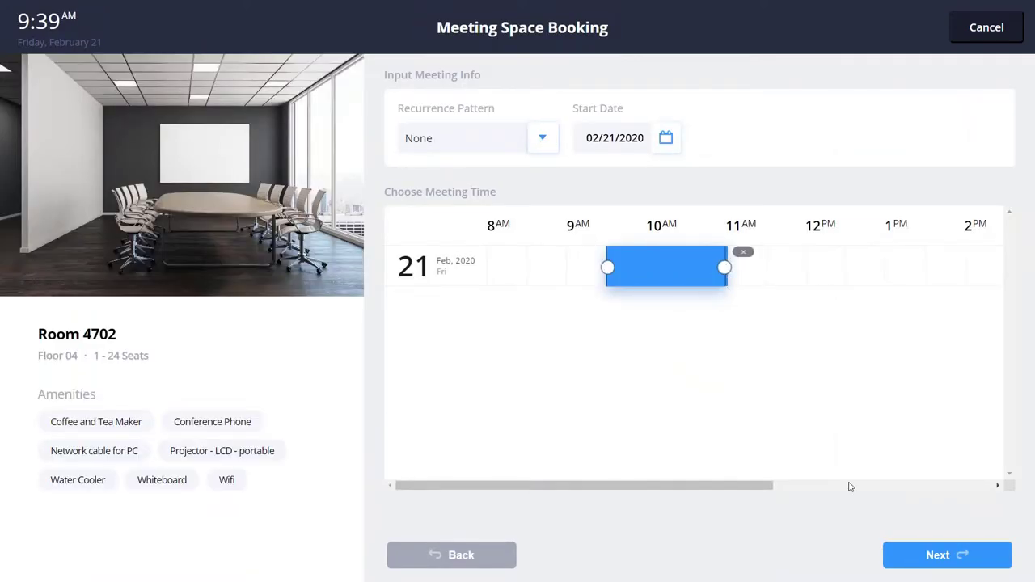
left_click(907, 550)
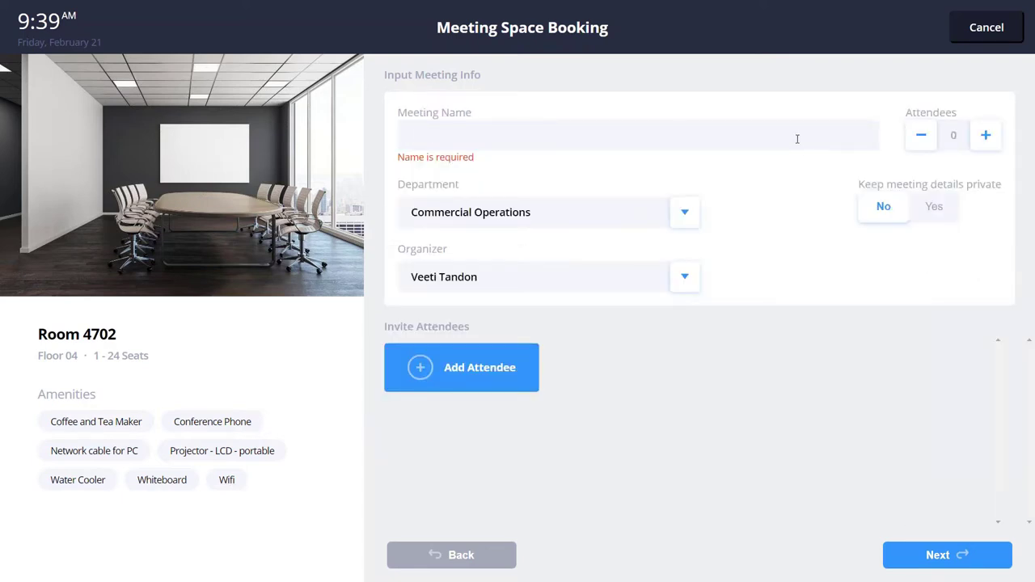
type("Board")
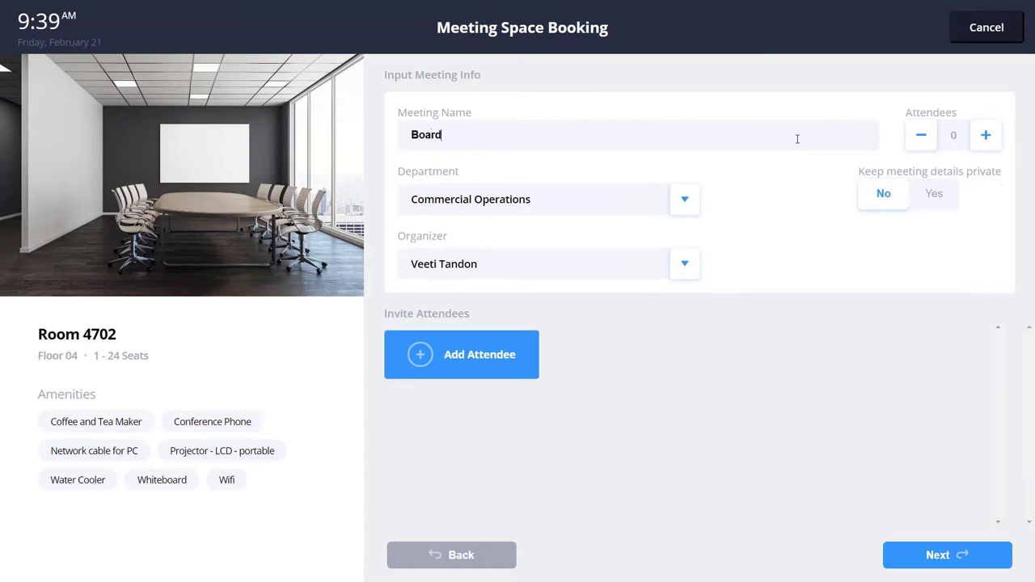
type(" Meeting")
left_click(986, 135)
left_click(986, 135)
left_click(986, 135)
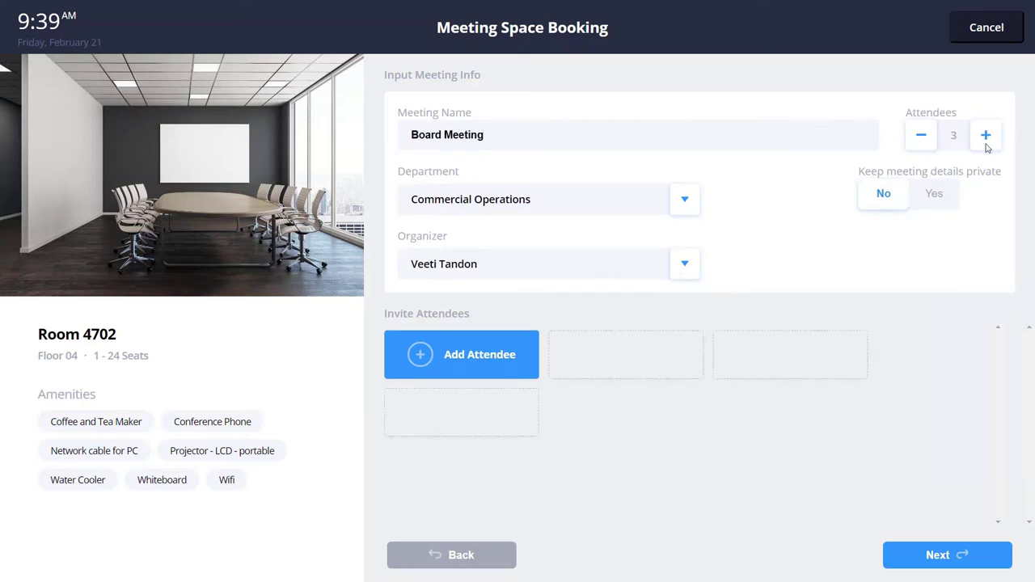
left_click(924, 566)
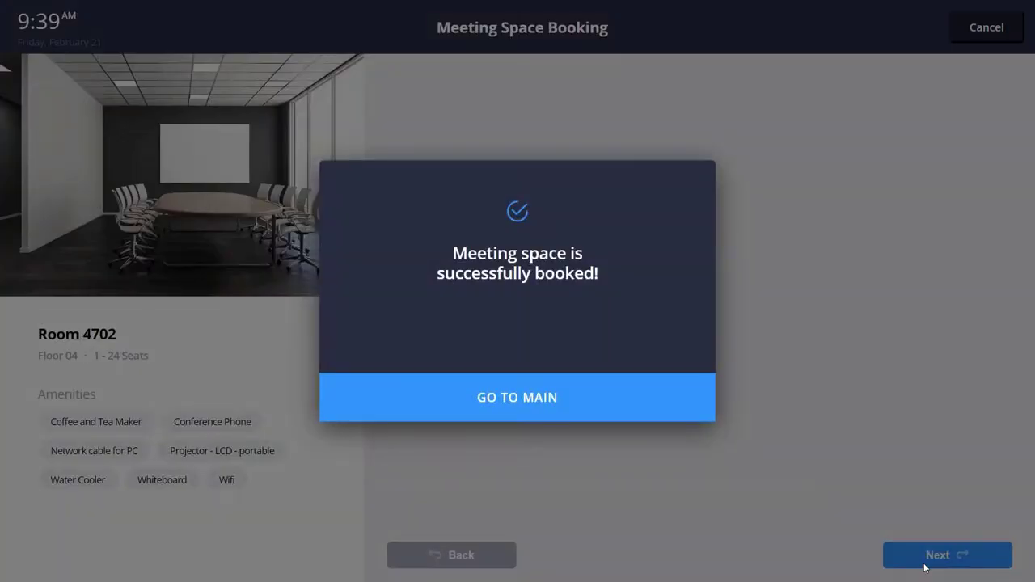
left_click(669, 413)
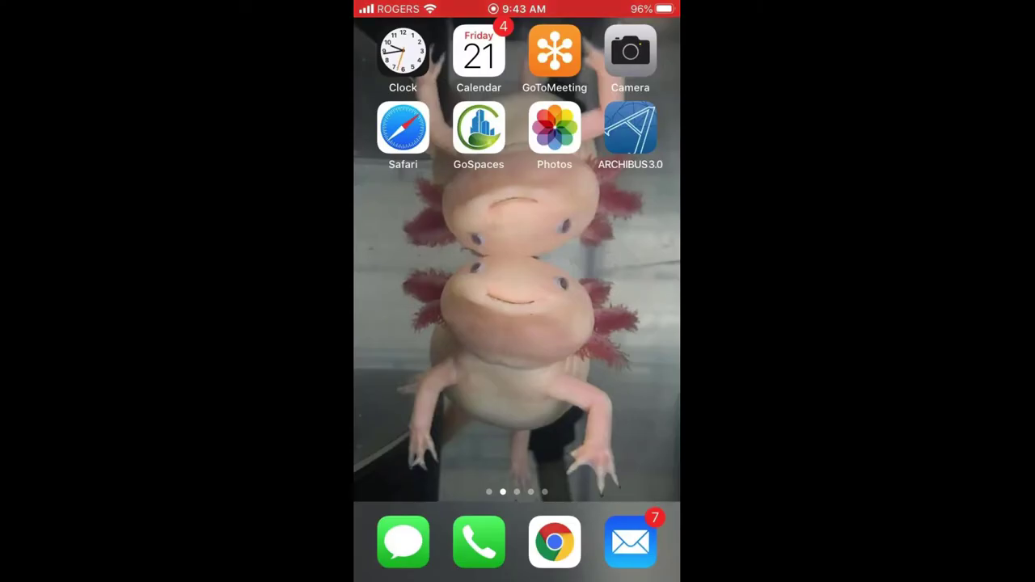
Step: Scan workstation 2268's QR code with the iPhone Camera and open its archibus.cloud link in Safari
left_click(631, 53)
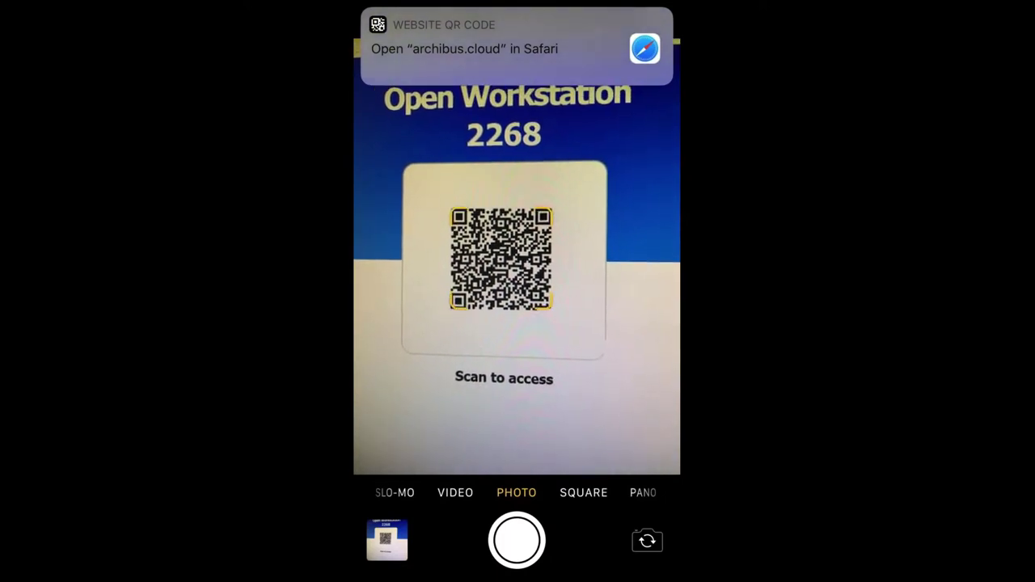
left_click(464, 48)
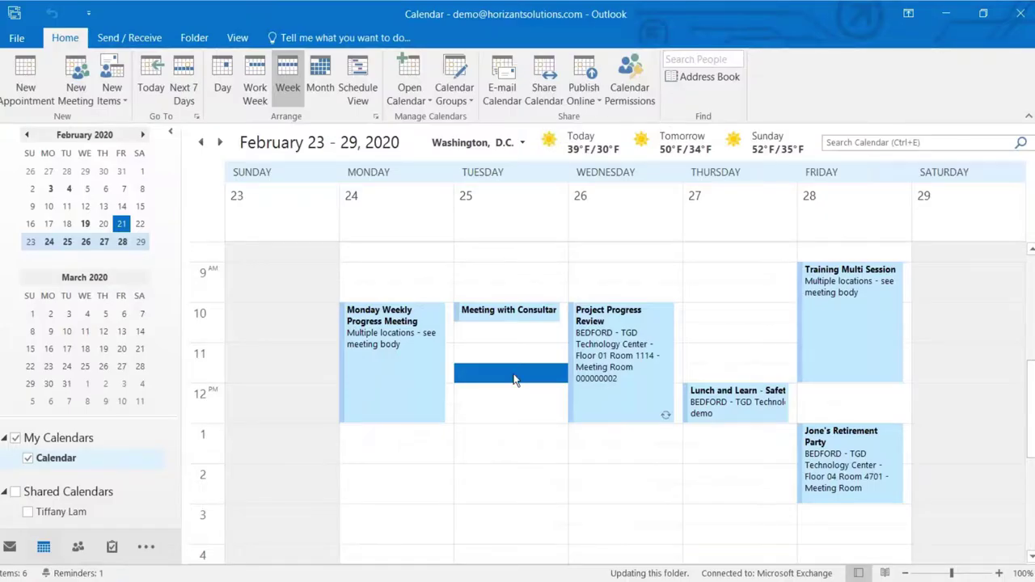
Step: Create a Tue 2/25/2020 11:30 appointment in Small Auditorium 1135, filtering rooms by Massachusetts and Classroom
double_click(514, 374)
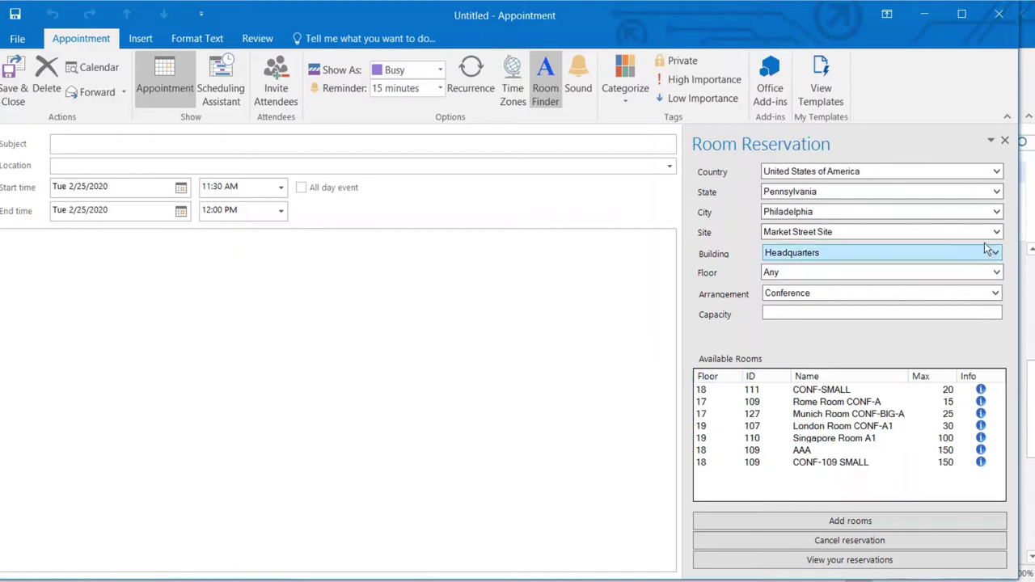
left_click(941, 216)
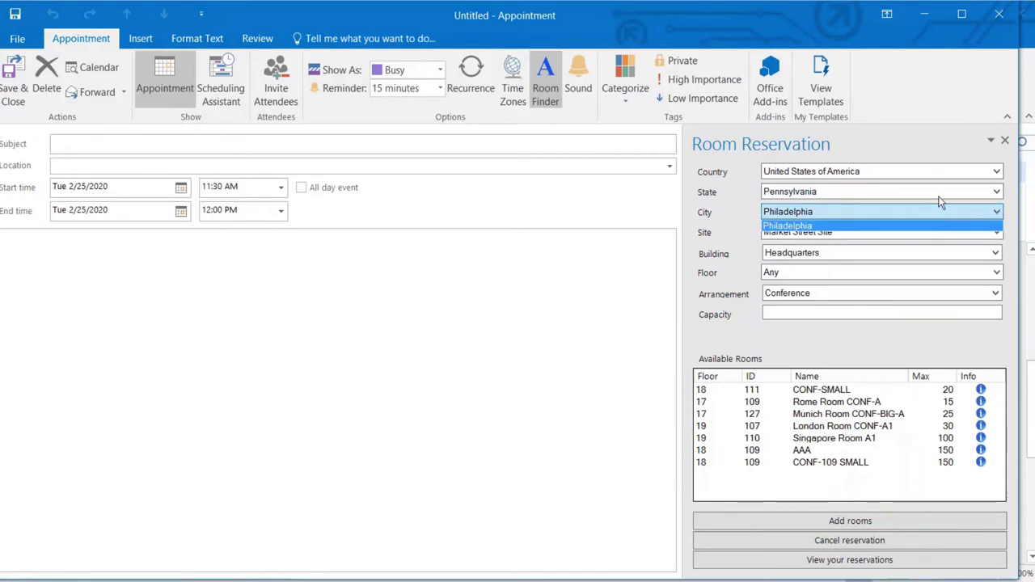
left_click(938, 192)
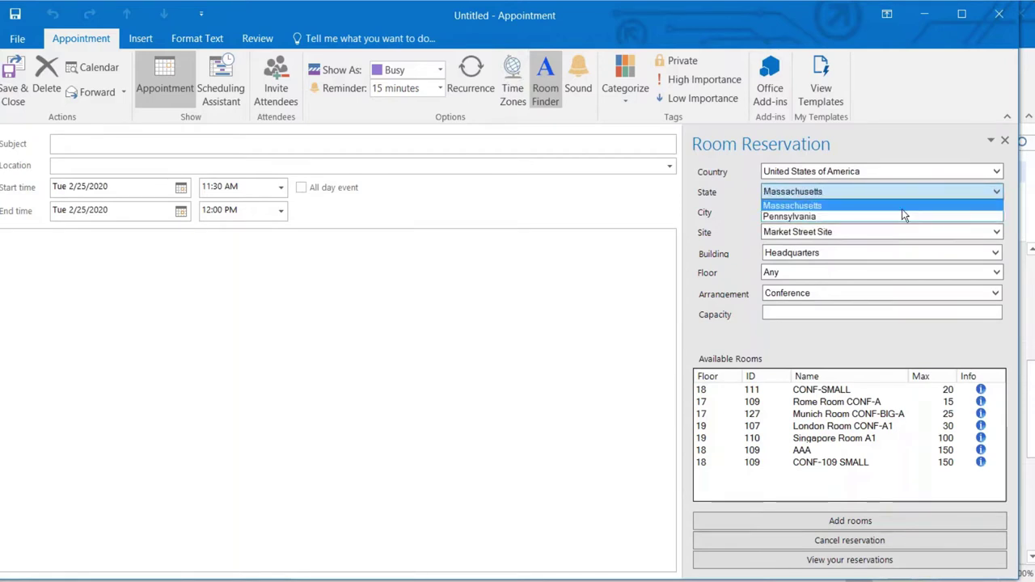
left_click(902, 209)
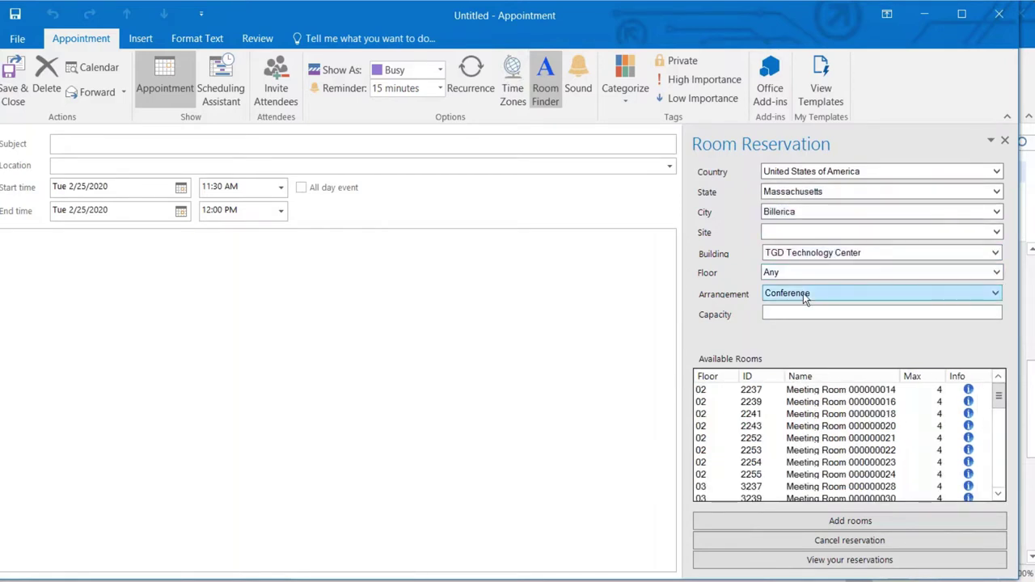
left_click(806, 296)
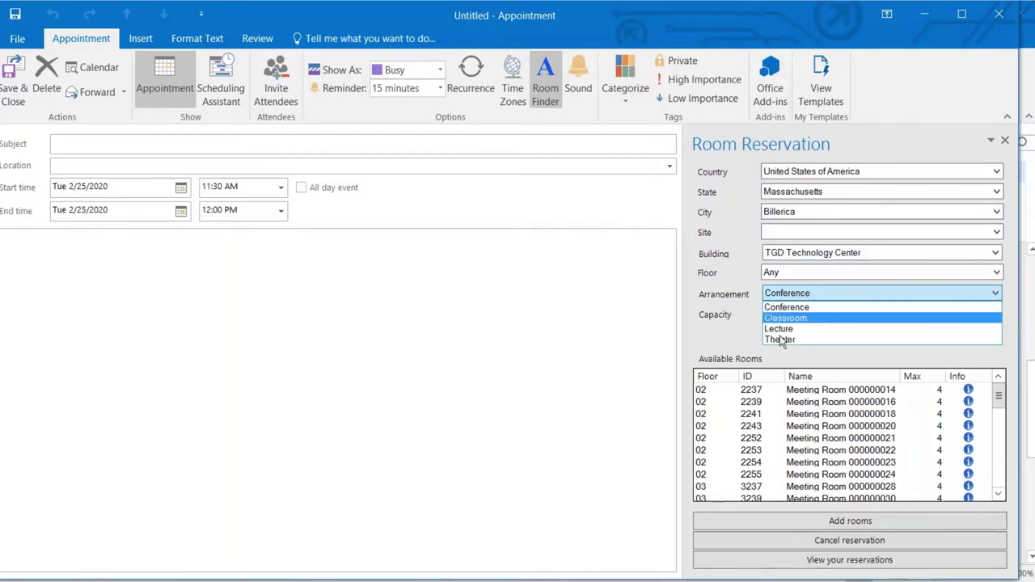
left_click(784, 318)
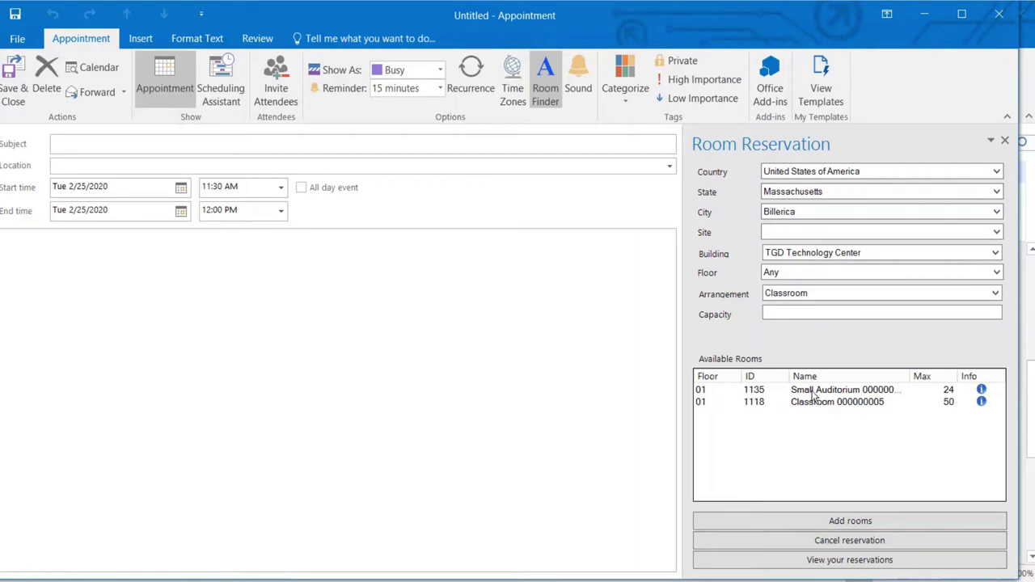
left_click(813, 393)
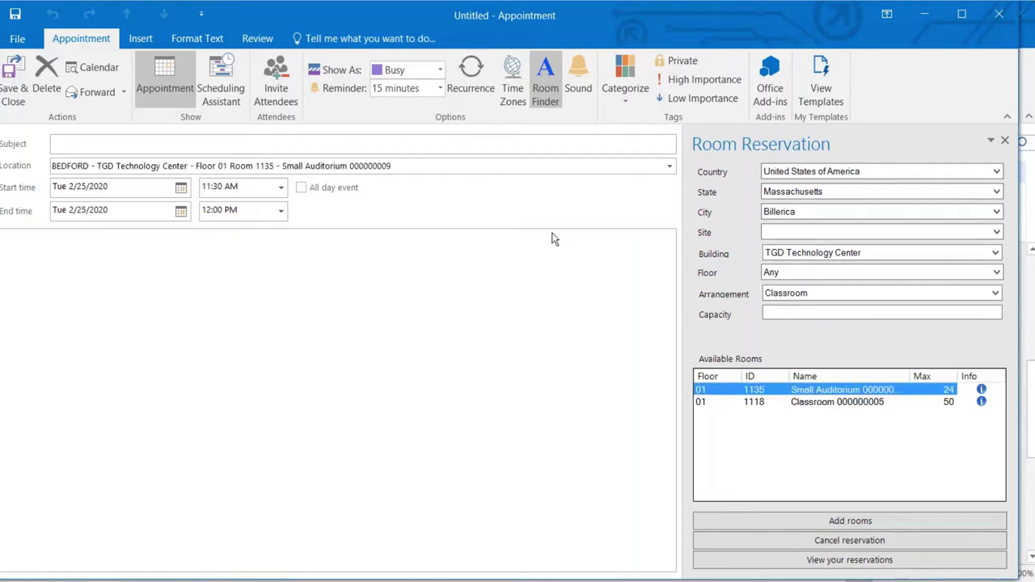
left_click(471, 84)
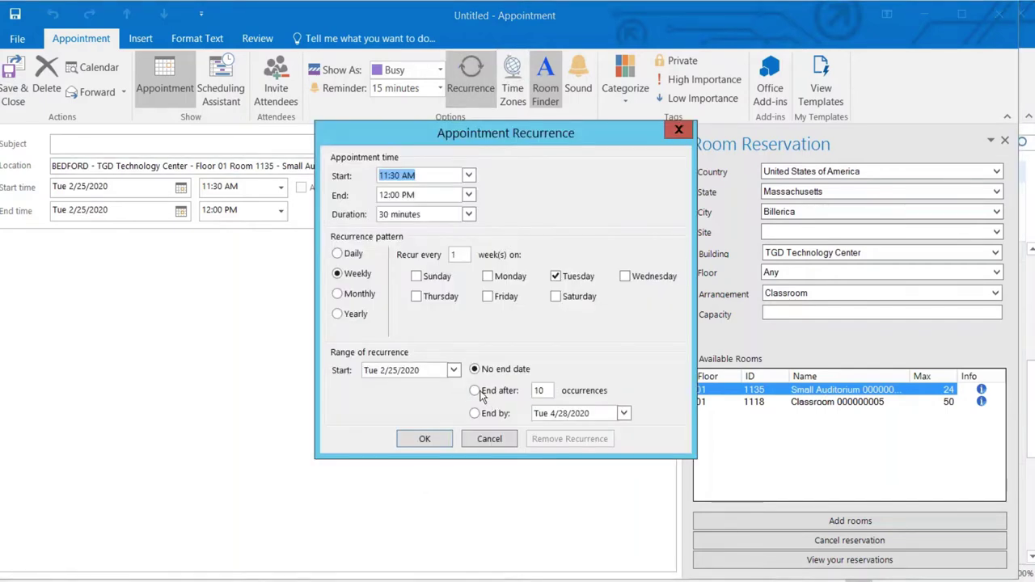
Step: Make the appointment recur Tuesdays and Thursdays, ending after 2 occurrences, then review Small Auditorium 1135's details
left_click(475, 392)
double_click(540, 391)
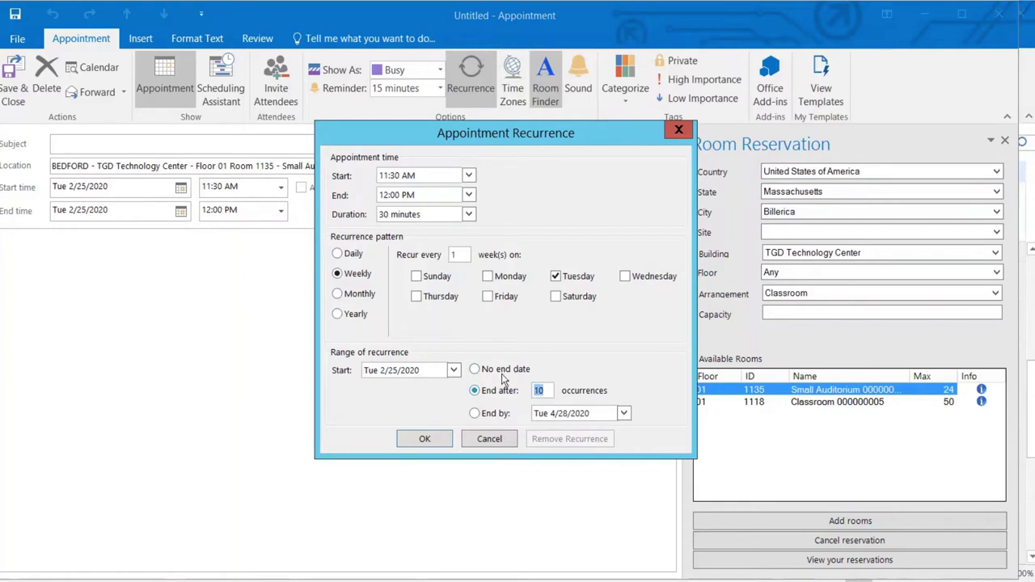
type("2")
left_click(417, 297)
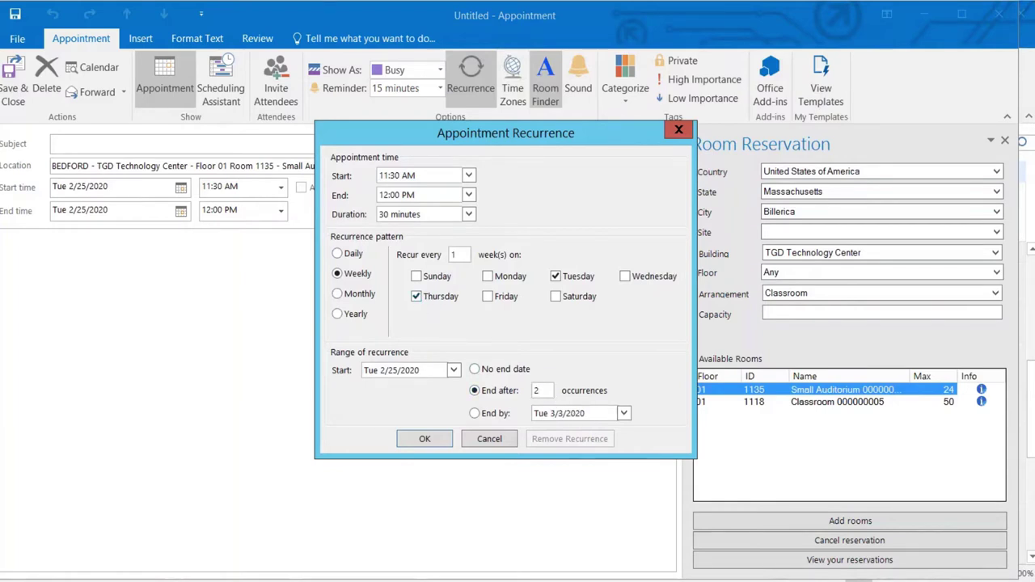
left_click(427, 439)
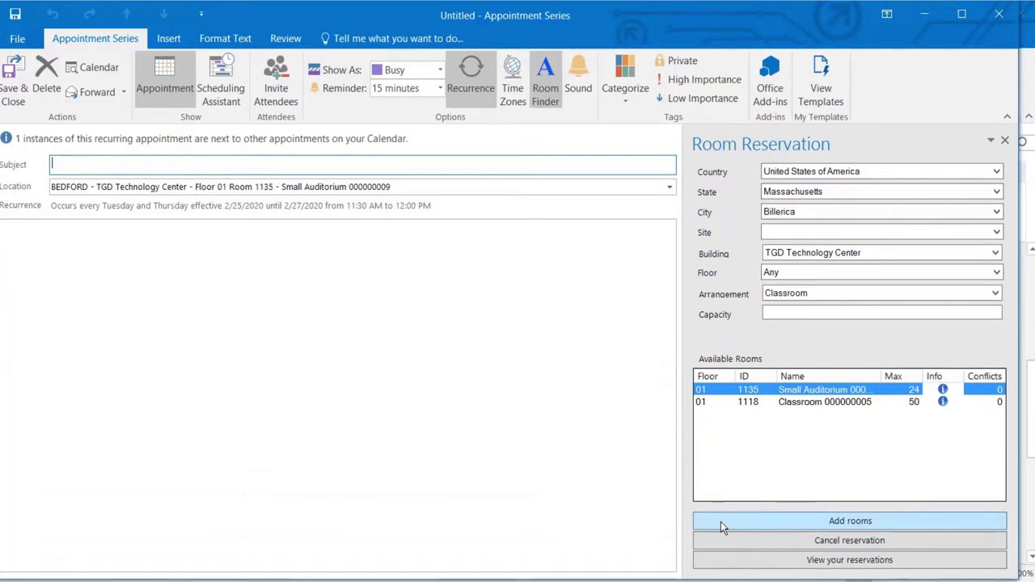
left_click(944, 390)
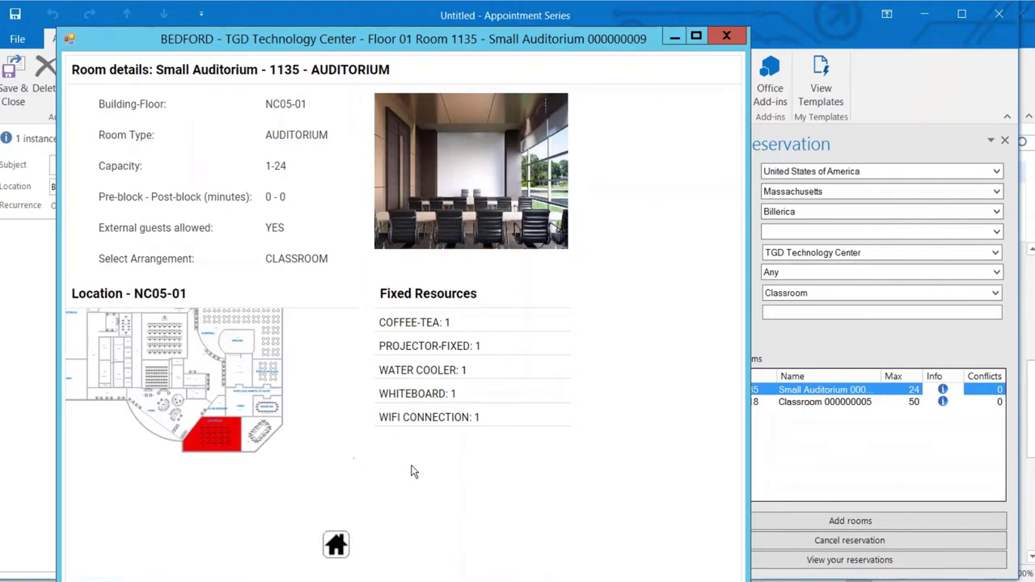
left_click(726, 36)
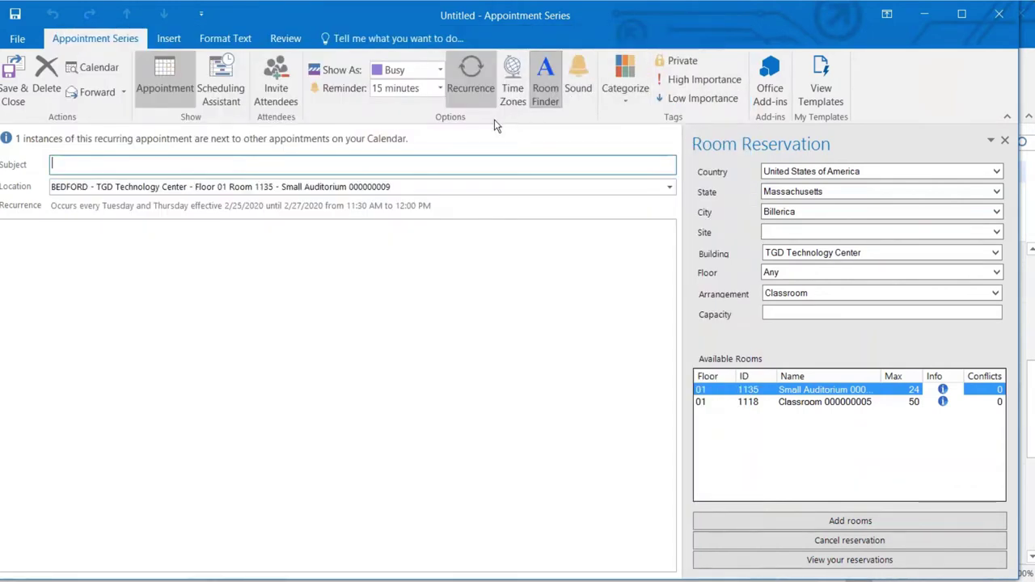
Step: Invite a colleague to the recurring meeting, set the subject to 'Safety Meeting', and send it
left_click(270, 91)
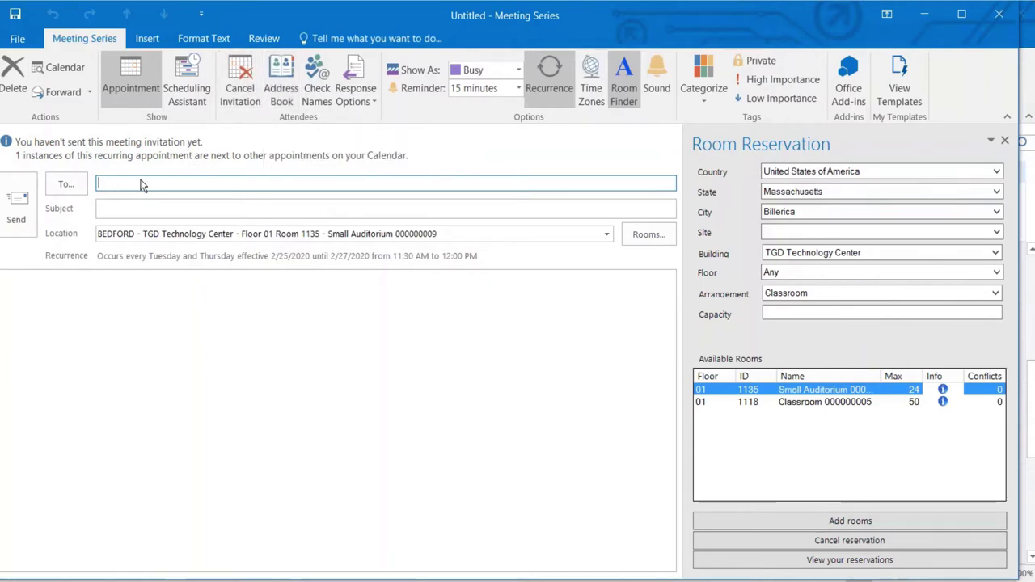
type("t")
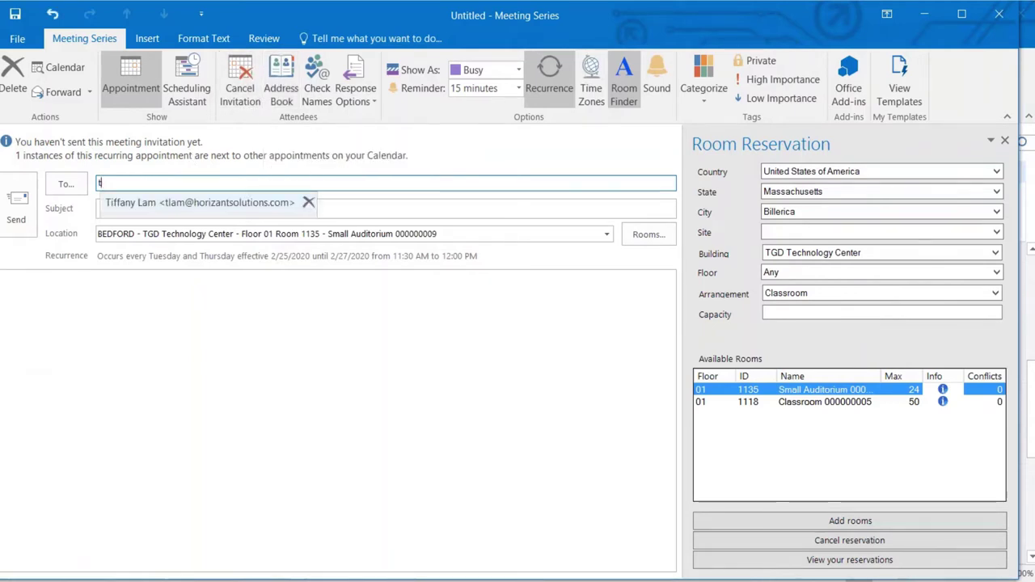
type("if")
key("Return")
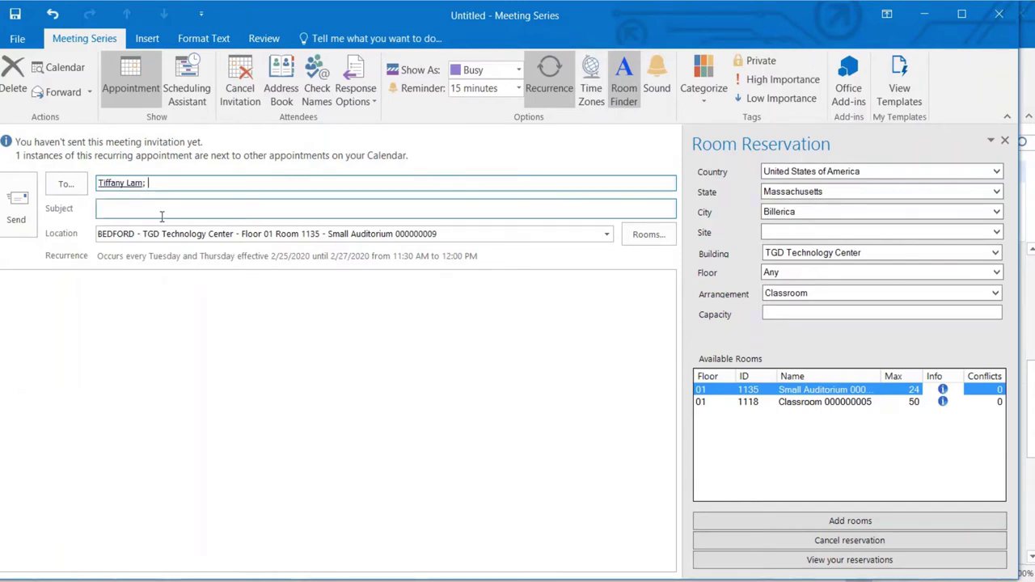
key("Tab")
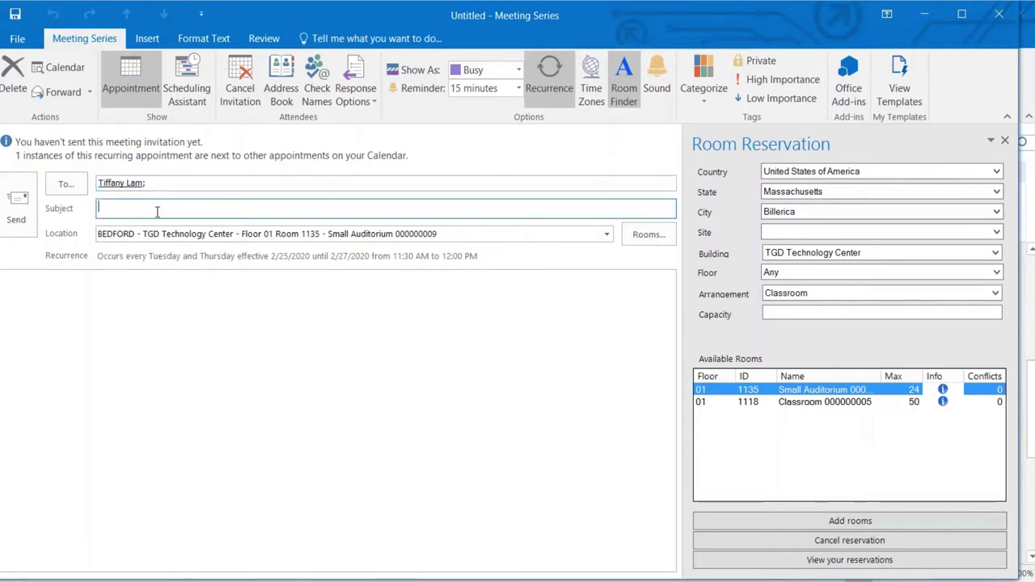
type("Safety Meetin")
type("g")
left_click(3, 208)
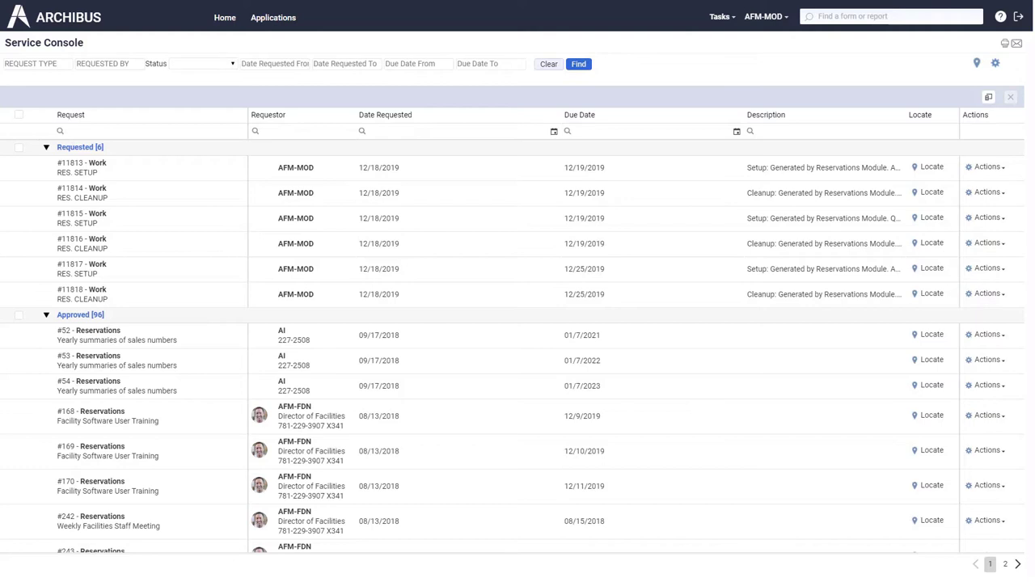
Step: Show the approve, assign and reject actions for work request #11817 in the Service Console
left_click(1002, 269)
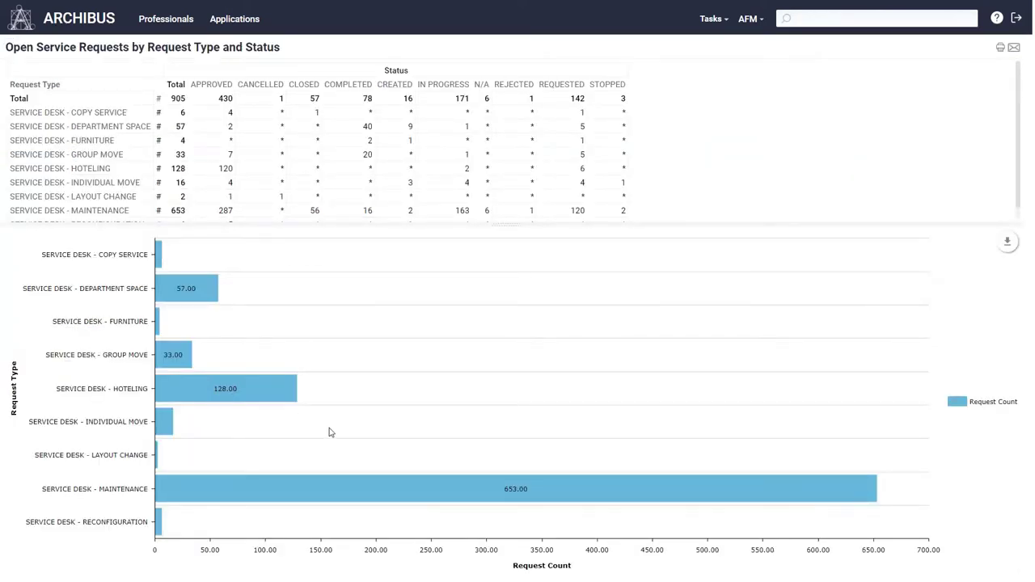
Step: Review the open service requests by type and status, focusing on the Maintenance bar
mouse_move(555, 484)
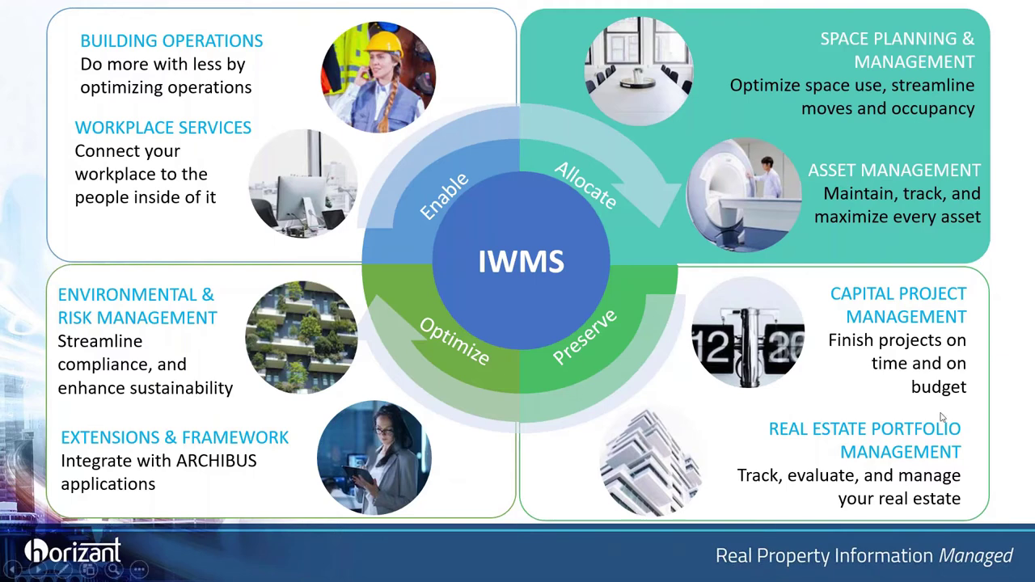
Step: Play the IWMS overview slide's animation
left_click(919, 251)
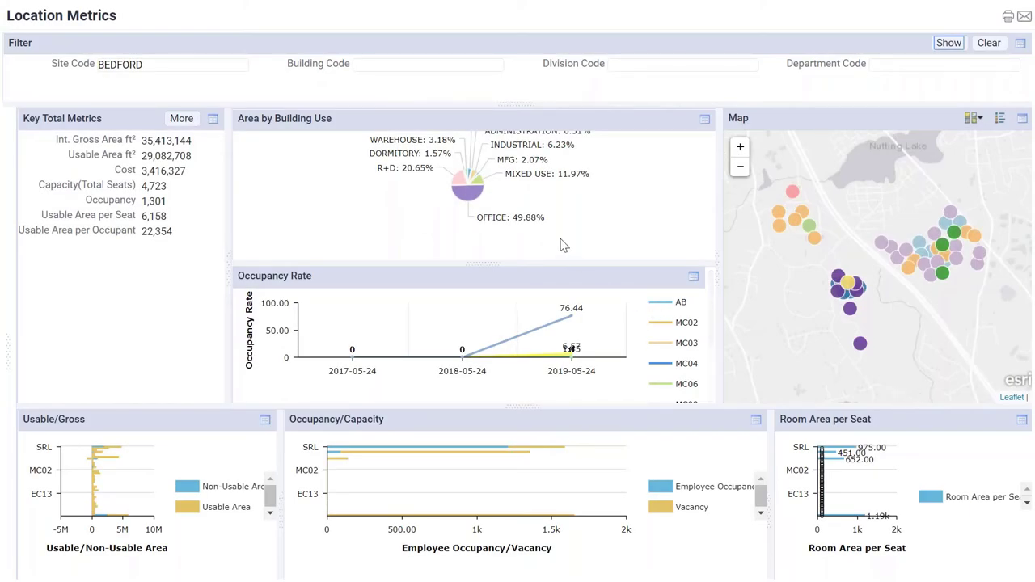
Step: Enlarge and close the Area by Building Use chart, then filter metrics to Bedford Campus building NC05
left_click(704, 119)
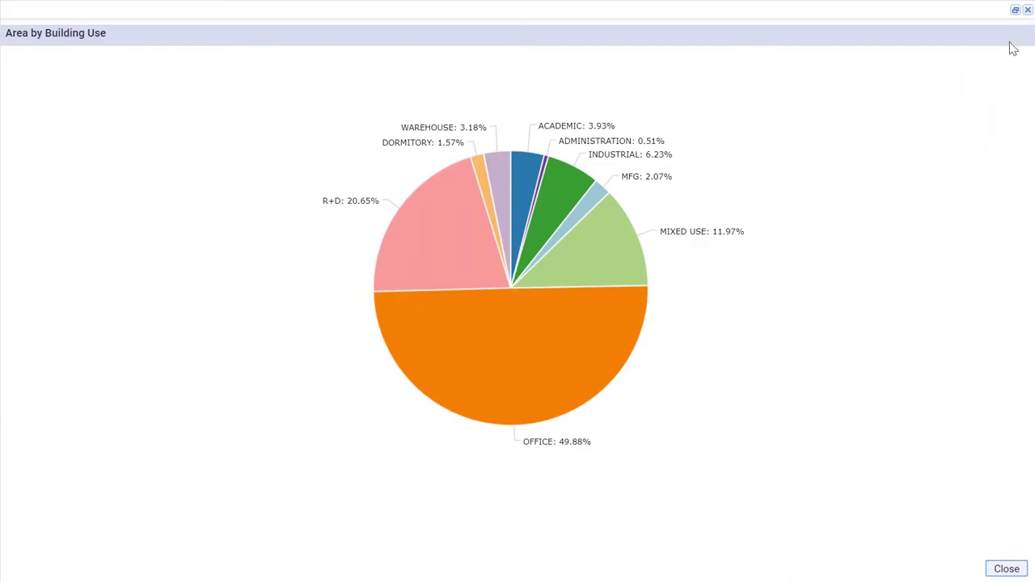
left_click(1027, 9)
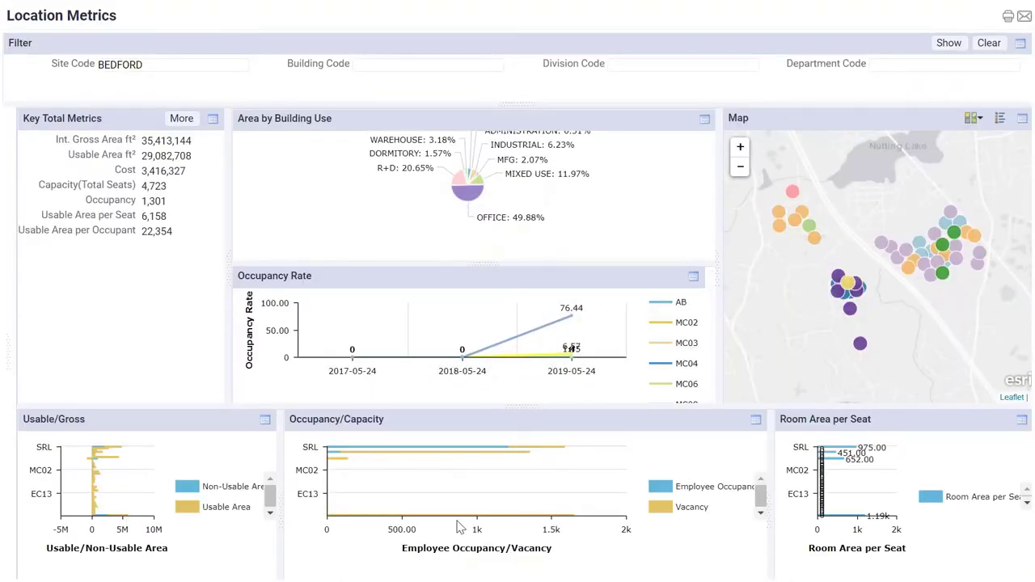
left_click(8, 350)
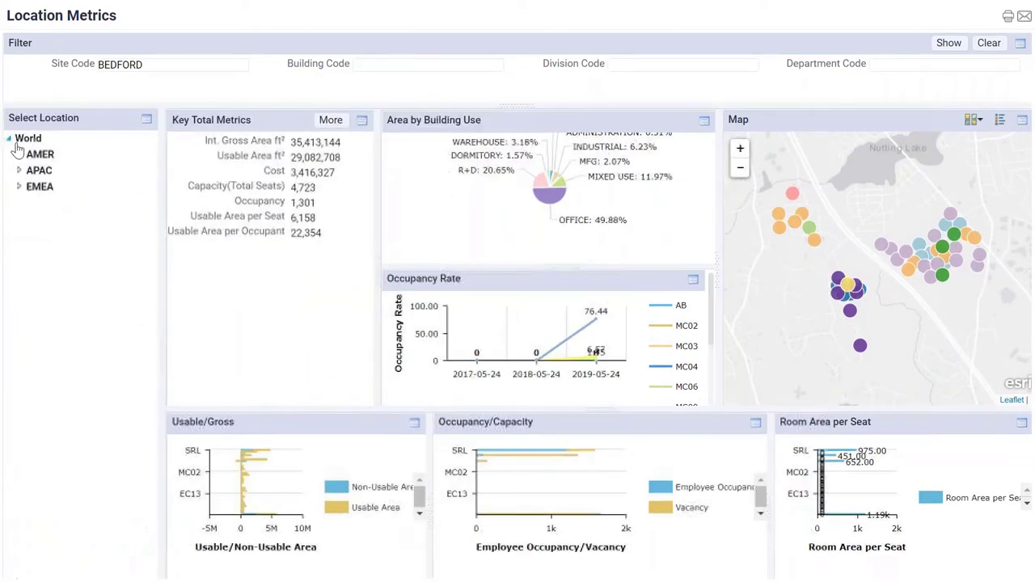
left_click(19, 154)
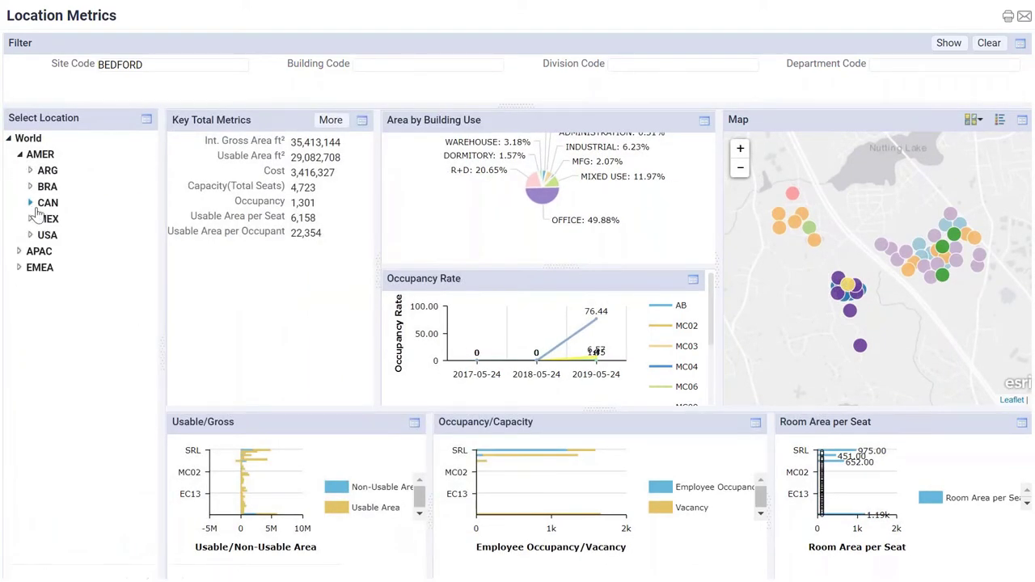
left_click(30, 235)
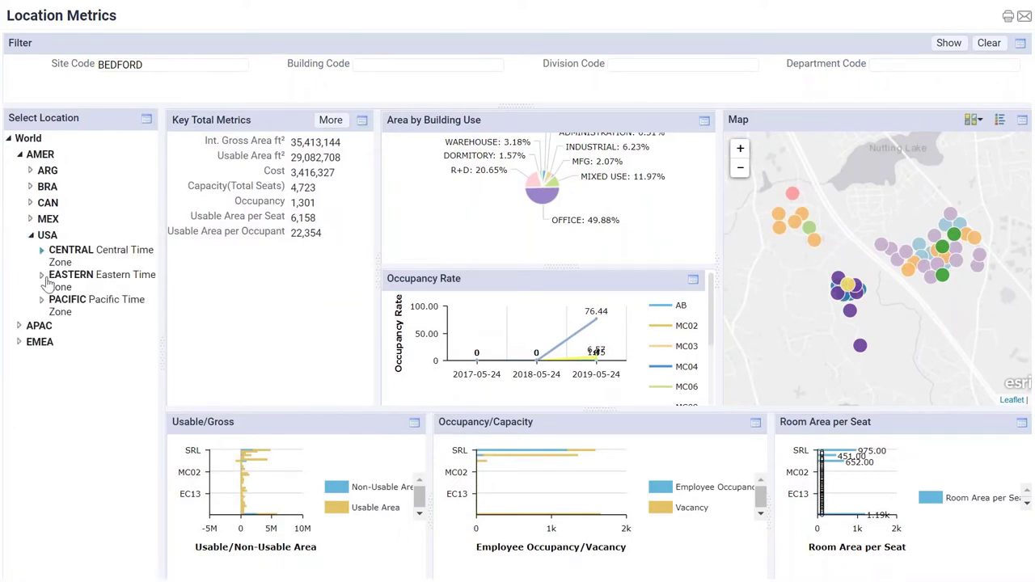
left_click(42, 276)
left_click(52, 317)
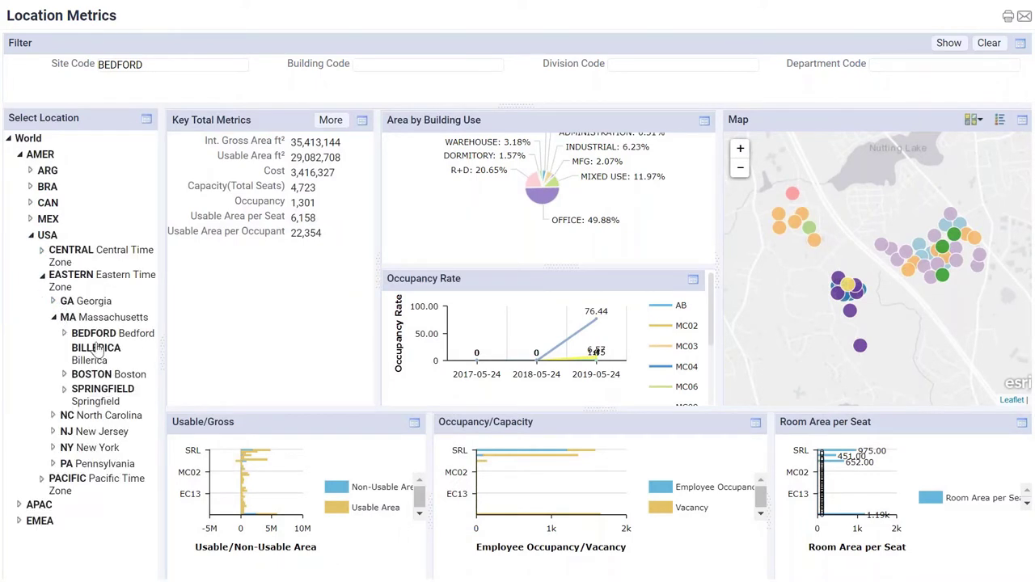
left_click(65, 334)
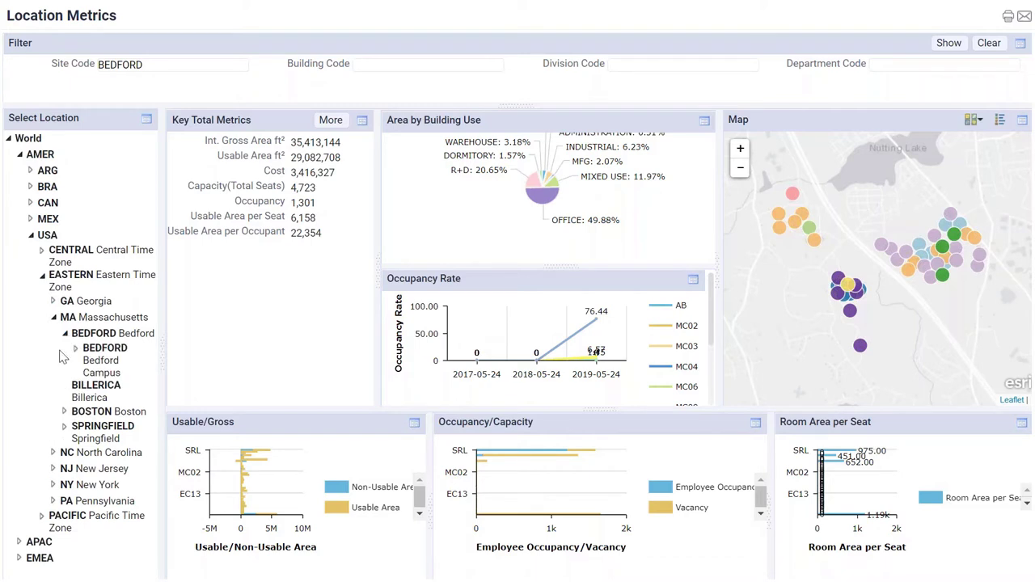
left_click(76, 349)
scroll(117, 443, "down", 1)
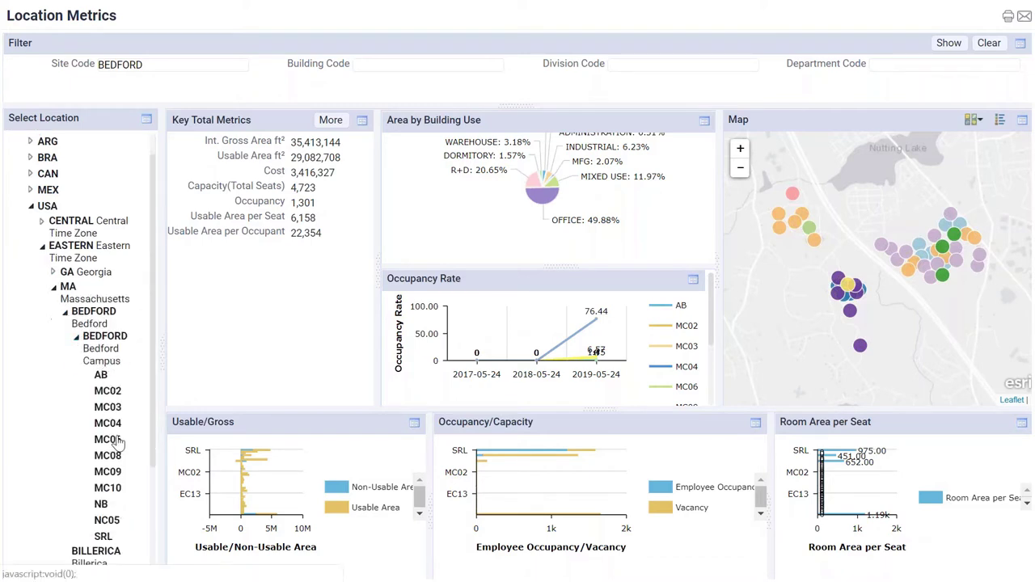
scroll(113, 465, "down", 3)
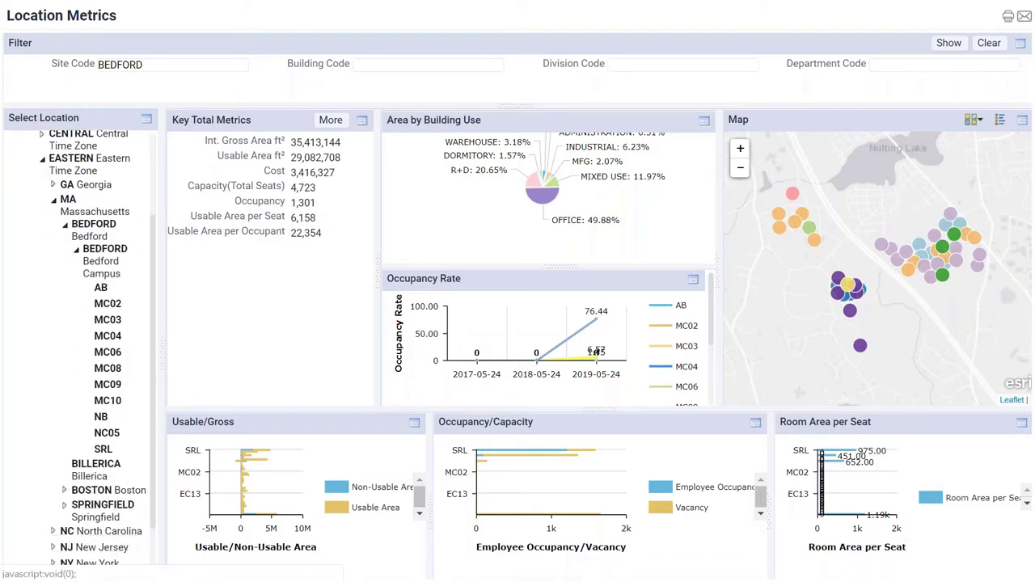
left_click(107, 435)
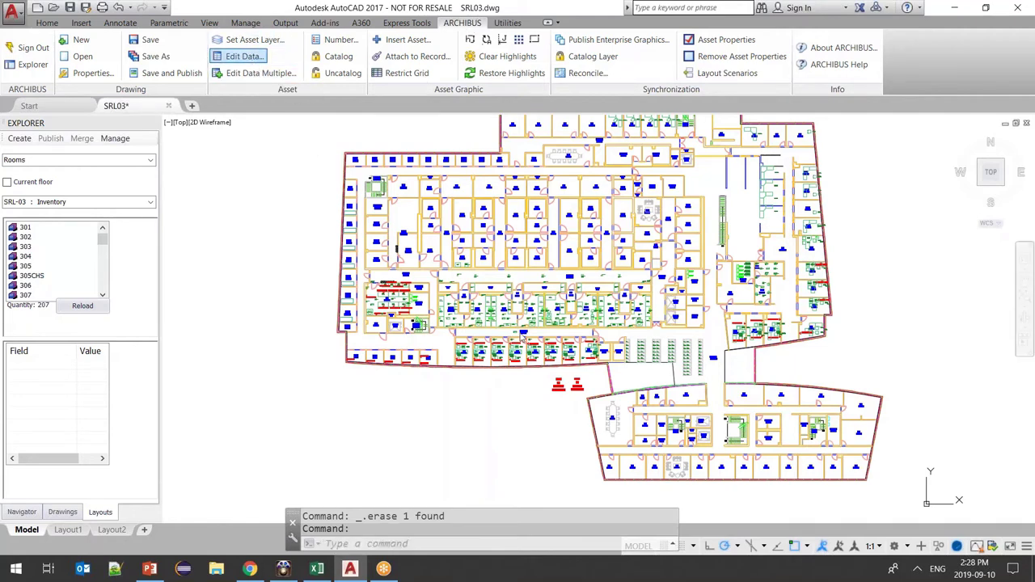
Step: Inspect room 380's data with Edit Data and cancel without saving changes
scroll(499, 370, "up", 2)
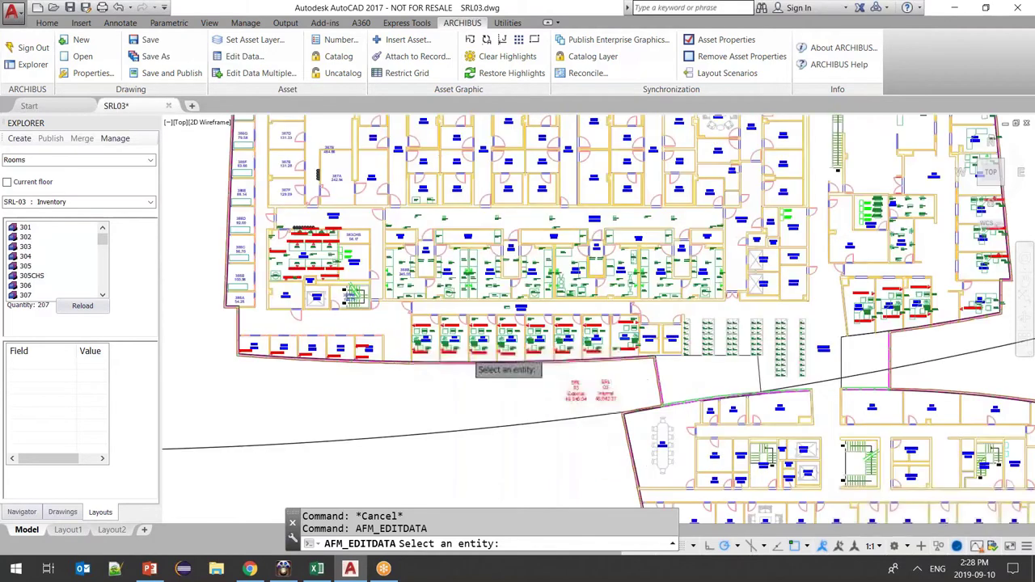
scroll(453, 348, "up", 3)
left_click(432, 338)
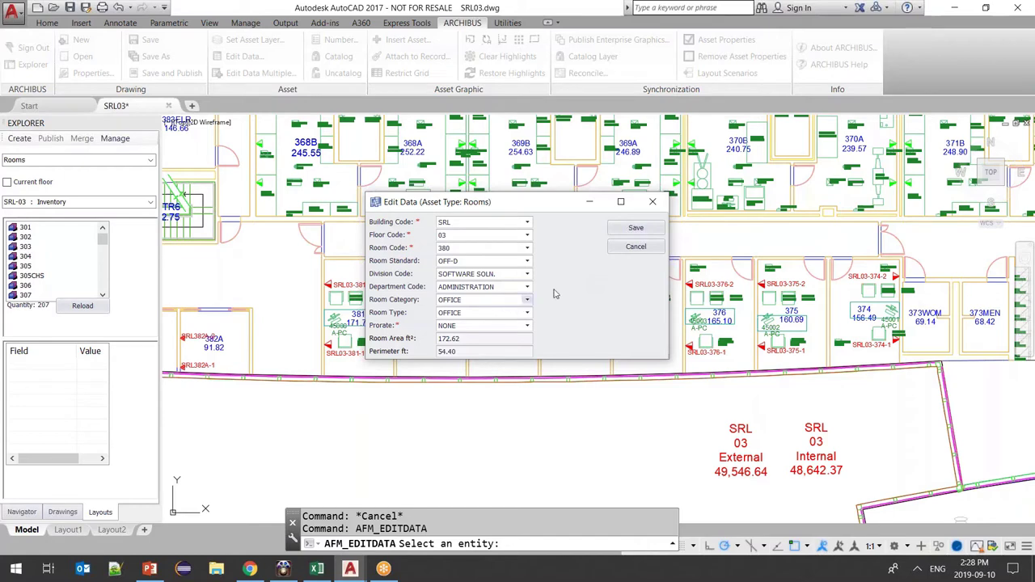
left_click(635, 247)
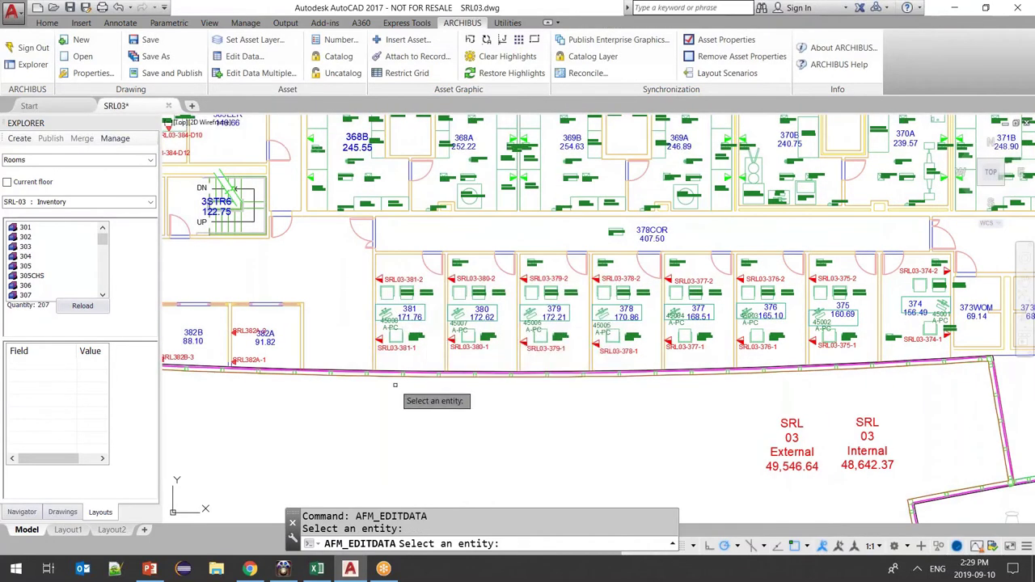
key("Escape")
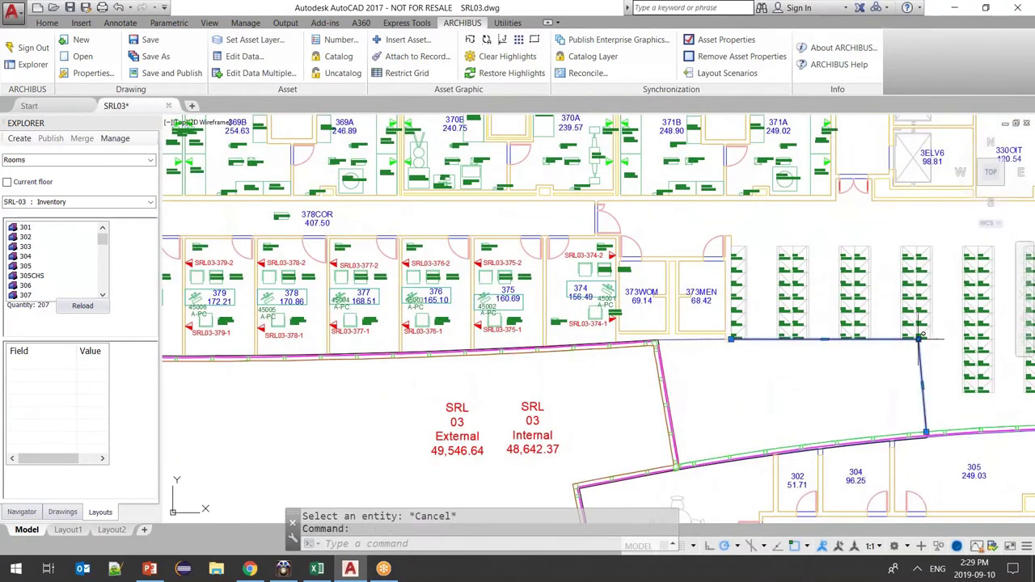
Step: Stretch the boundary polyline's corner down to the outer wall near room 302
left_click(919, 339)
left_click(731, 456)
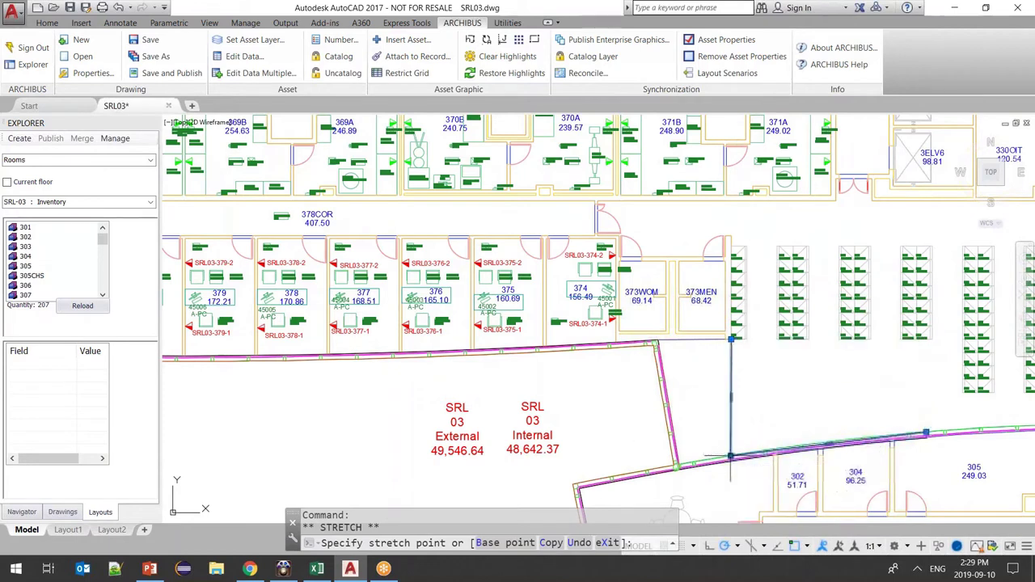
mouse_move(731, 457)
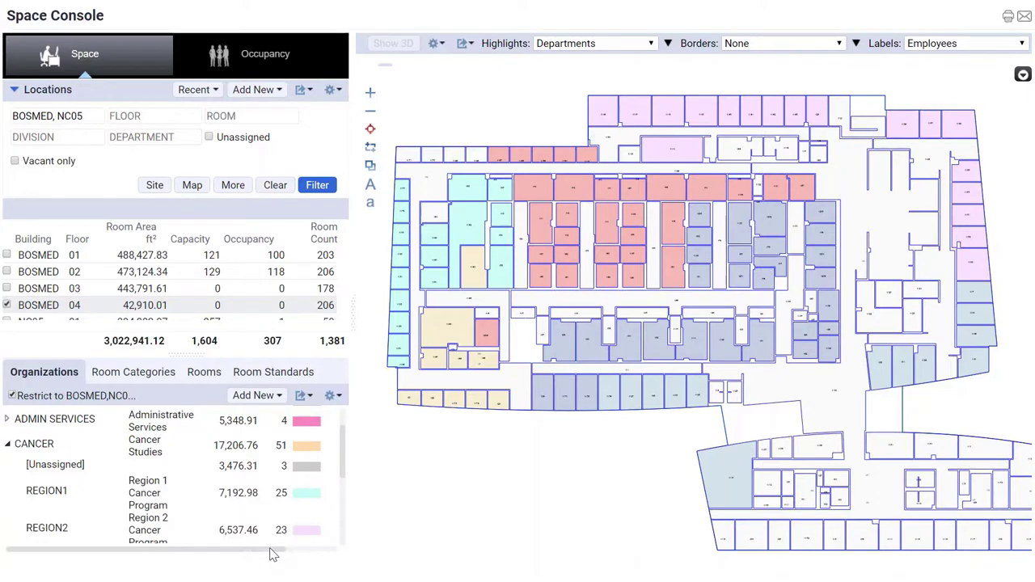
left_click_drag(271, 552, 309, 552)
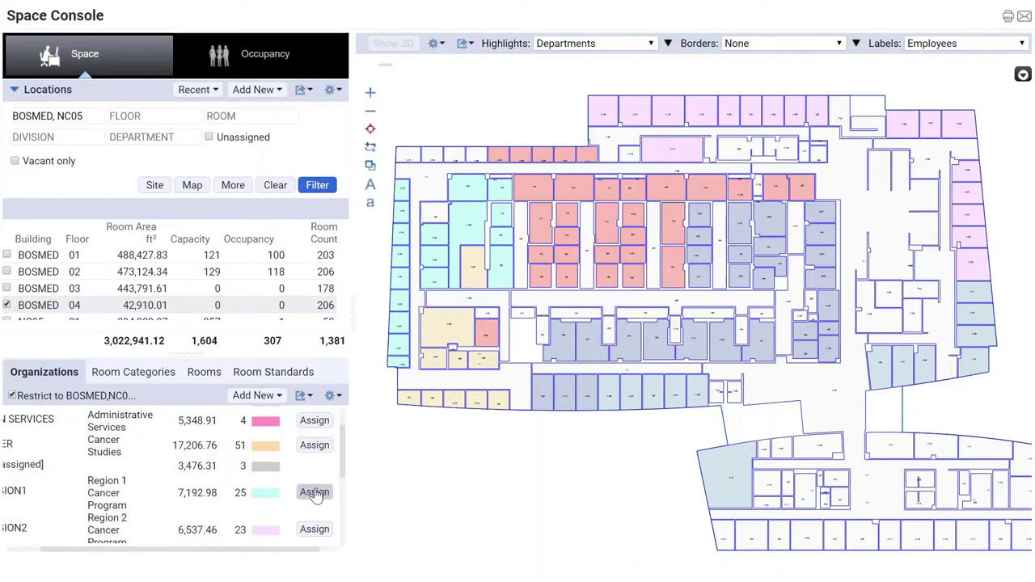
Step: Assign four top-row rooms at the plan's top-left to REGION1 and commit the assignments
left_click(314, 492)
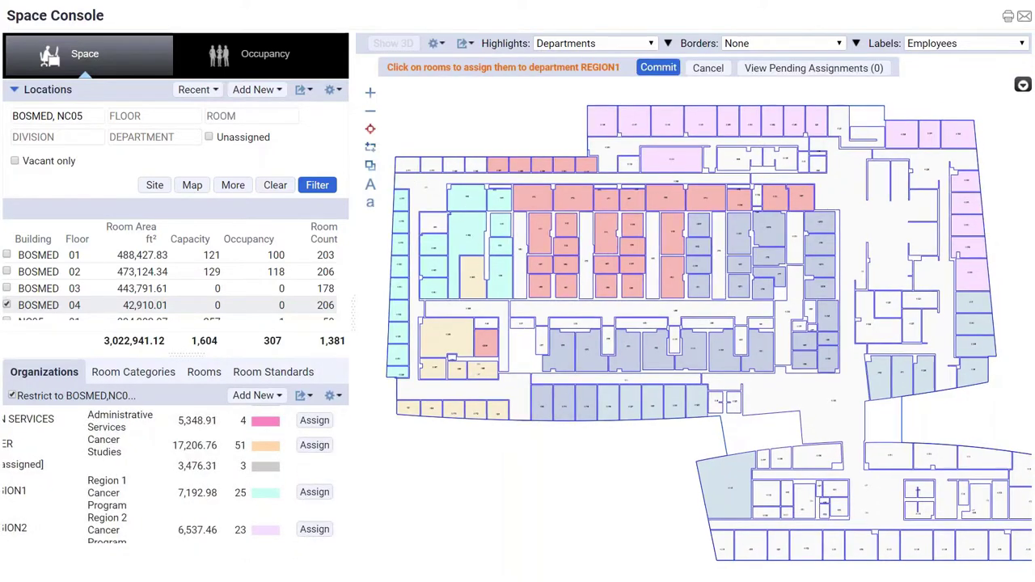
left_click(409, 166)
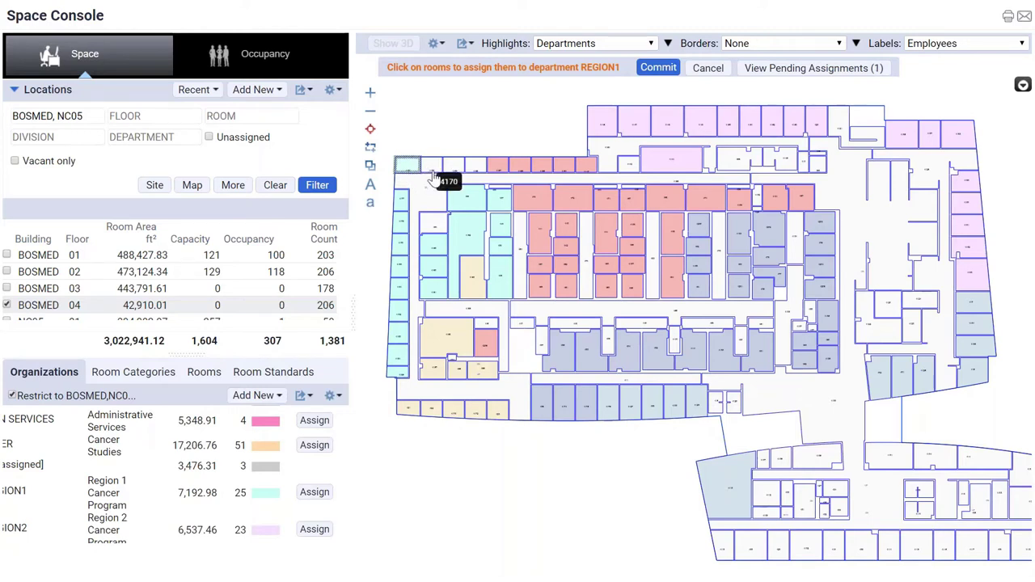
left_click(433, 167)
left_click(455, 168)
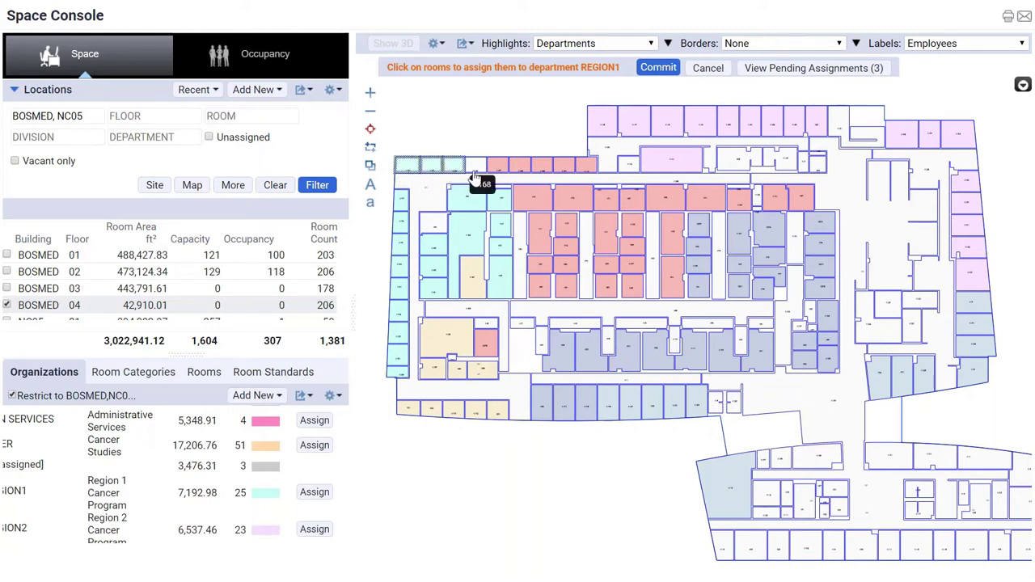
left_click(476, 169)
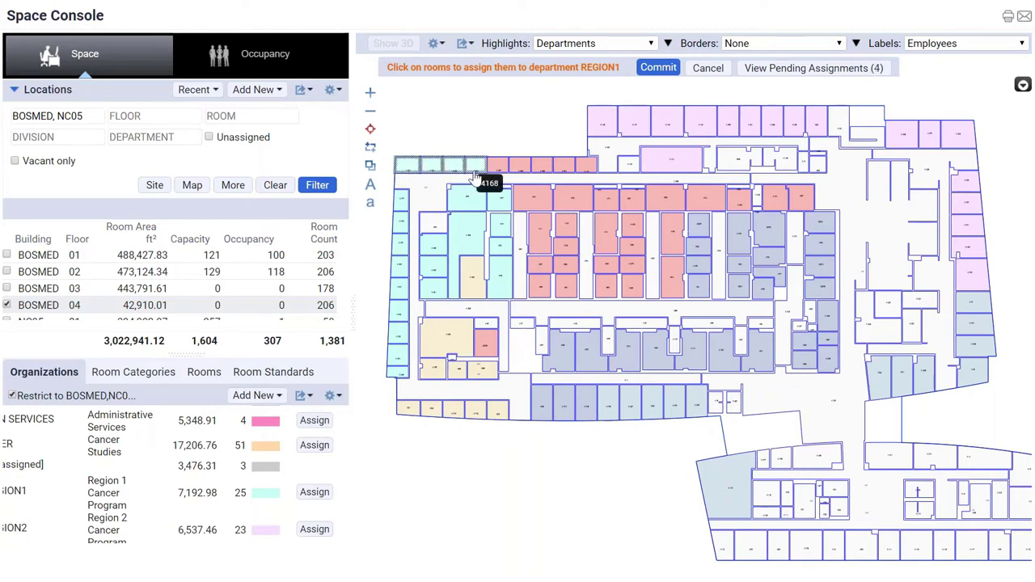
left_click(659, 70)
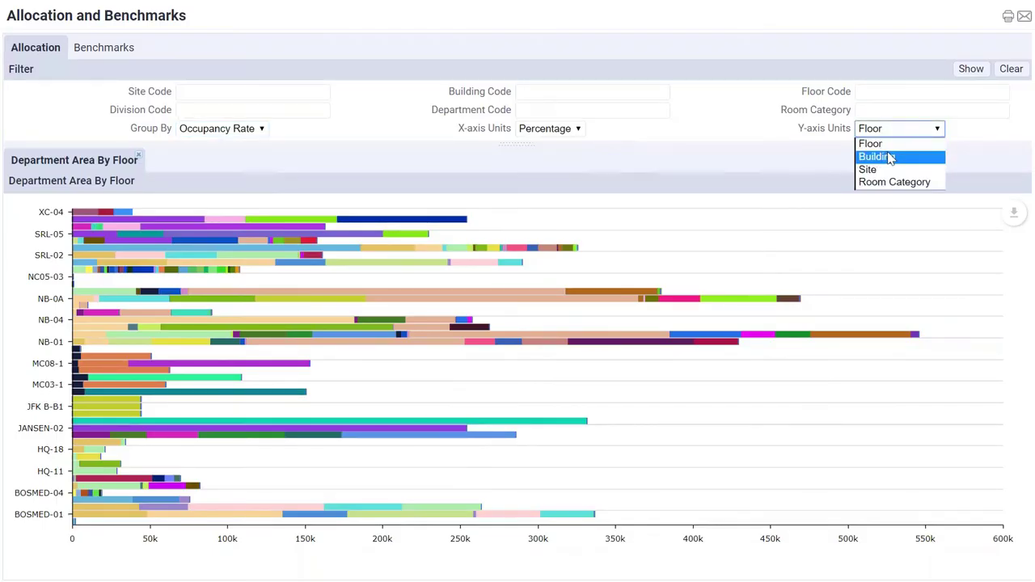
Step: Set the chart's Y-axis units to Building and redraw the occupancy rate chart
left_click(893, 159)
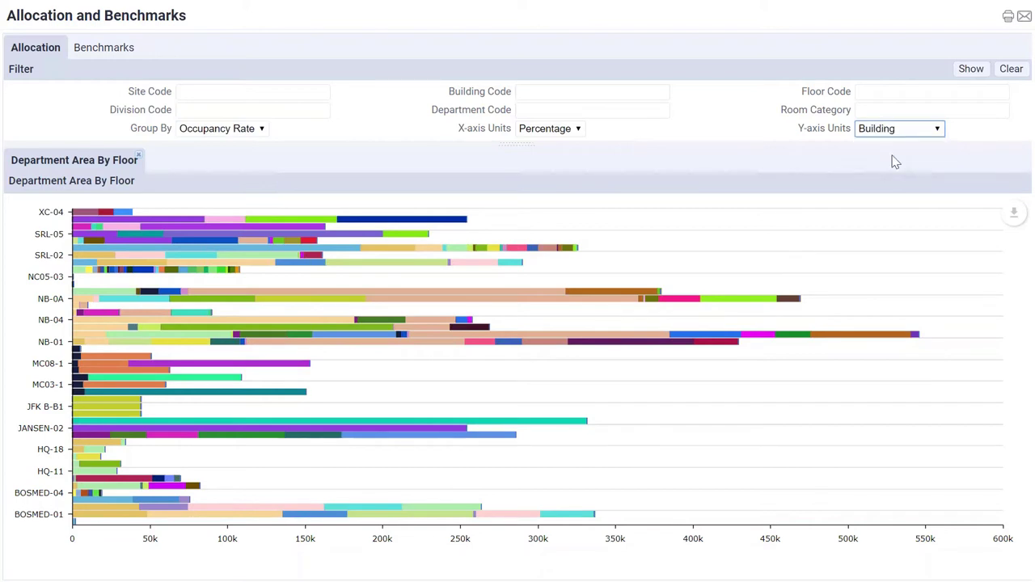
left_click(974, 73)
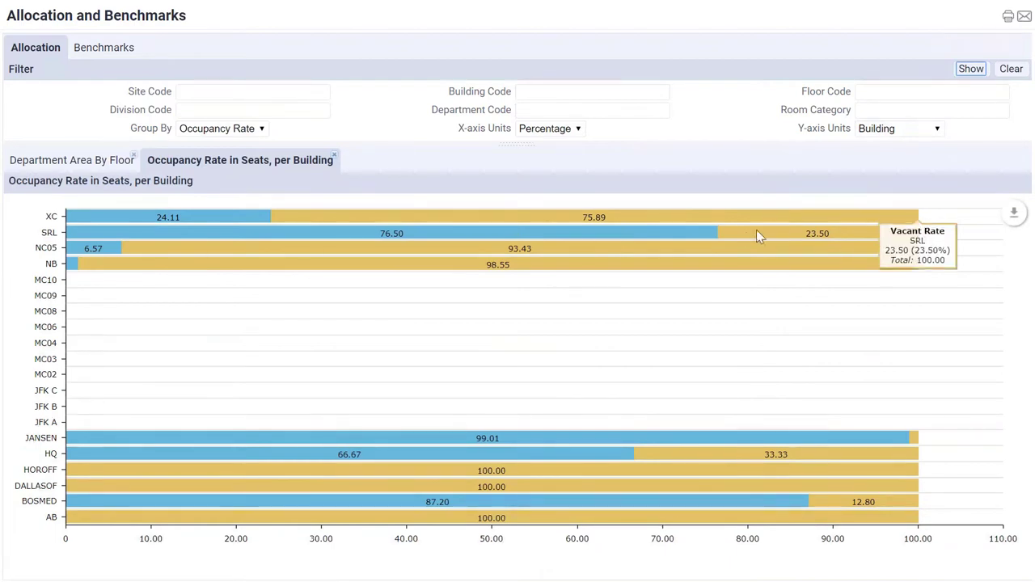
mouse_move(711, 235)
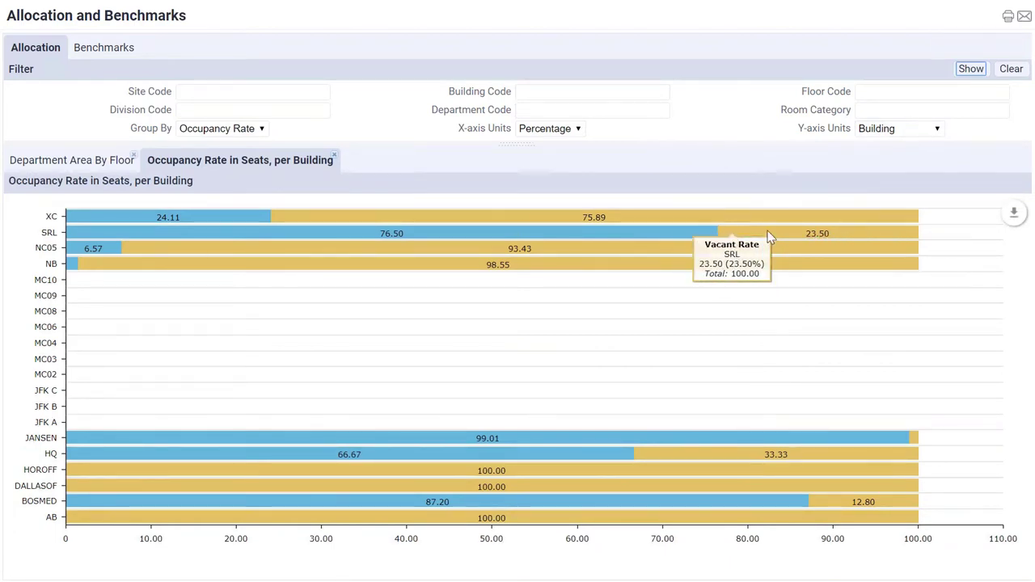
mouse_move(1016, 213)
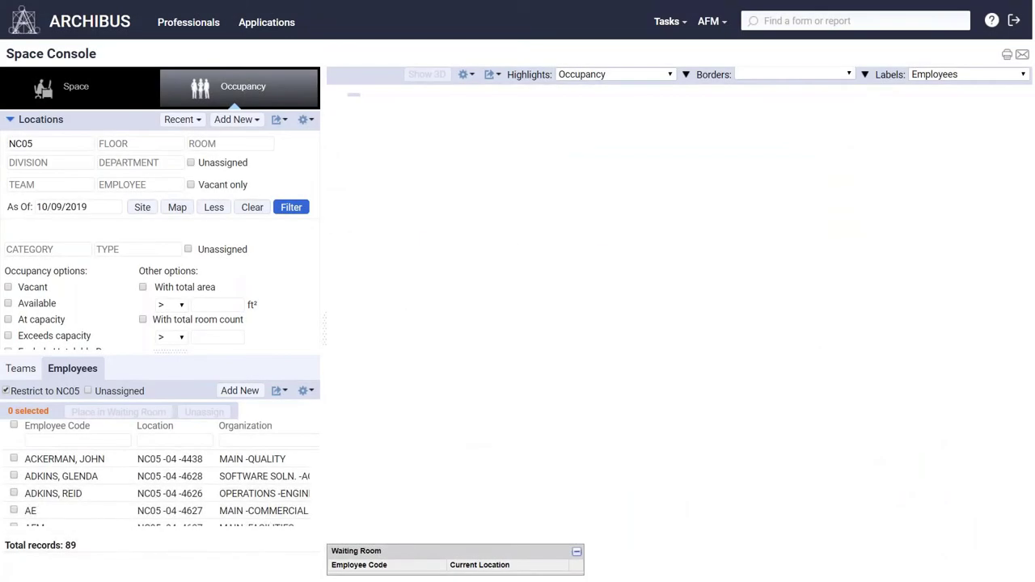
Step: Show NC05 floor 03's plan with rooms highlighted by Teams and list the teams
scroll(32, 279, "down", 3)
scroll(105, 254, "down", 2)
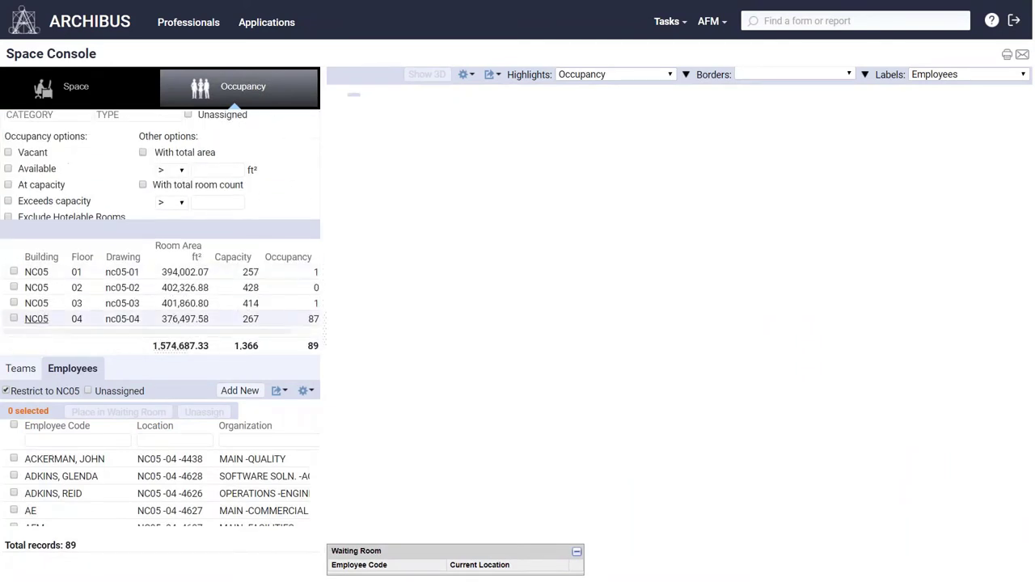
left_click(14, 303)
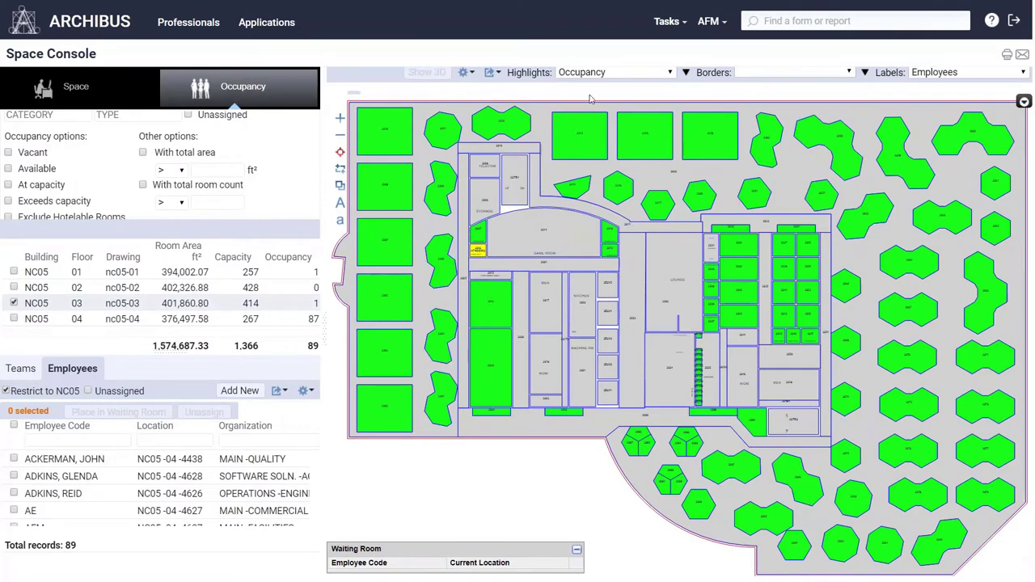
left_click(616, 75)
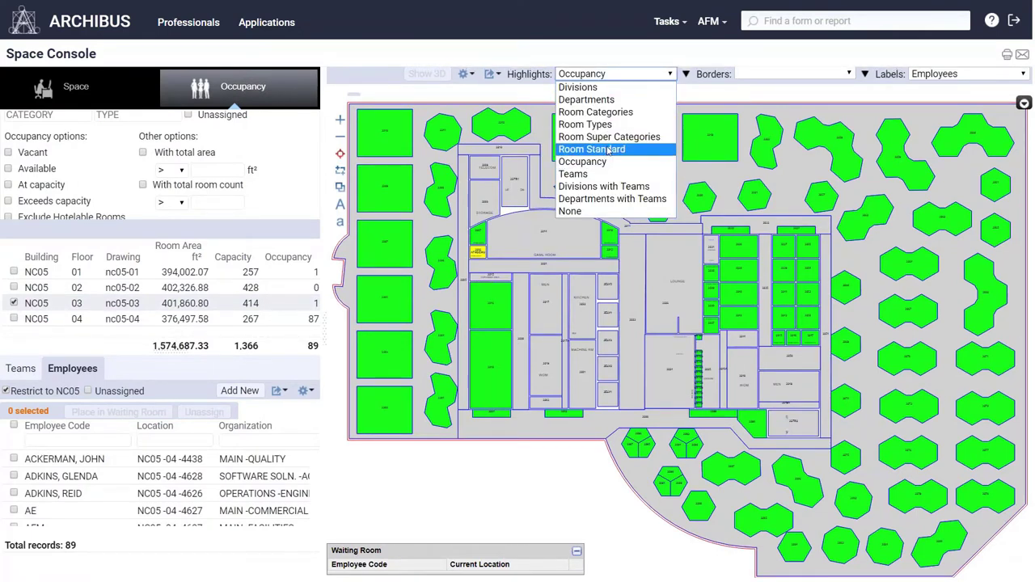
left_click(597, 174)
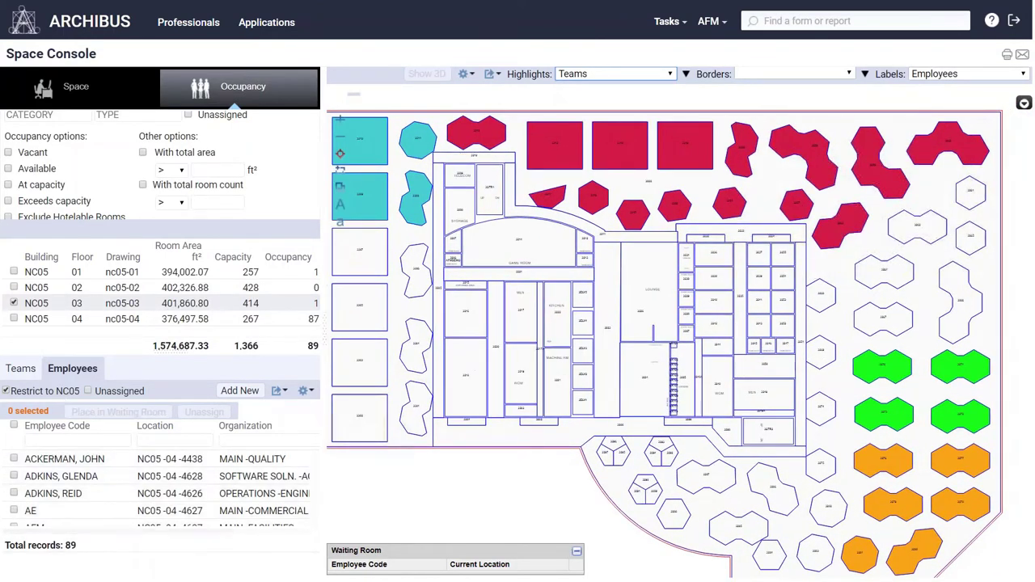
left_click(21, 370)
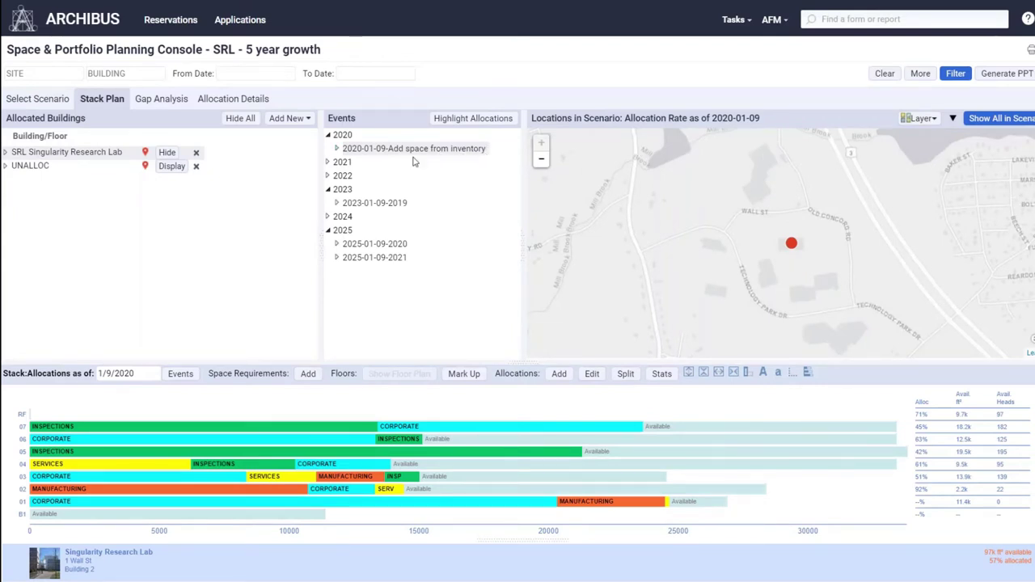
Step: View allocations at the 2025 event, then show Gap Analysis by Requirement Costs and Headcounts
left_click(394, 260)
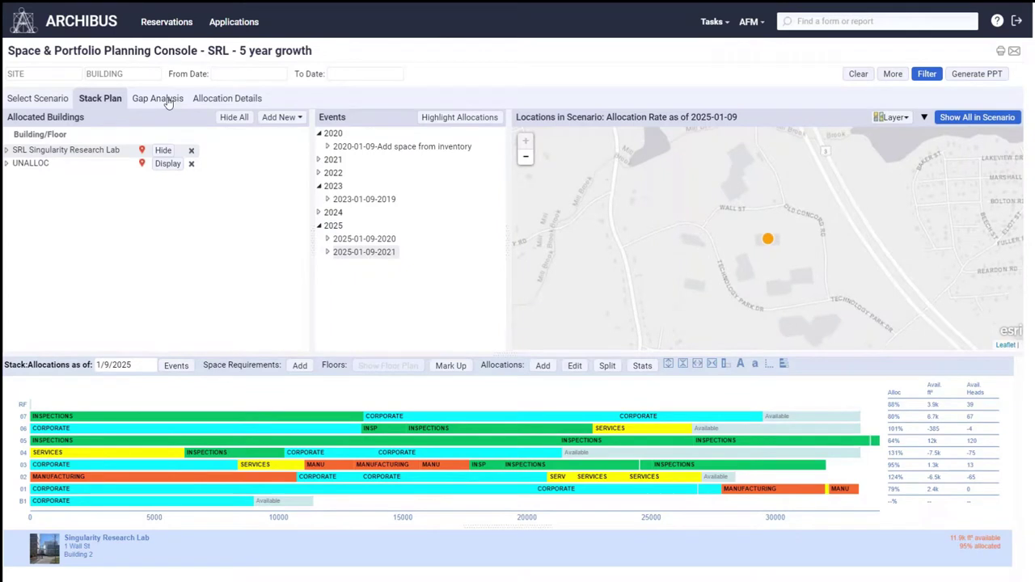
left_click(164, 99)
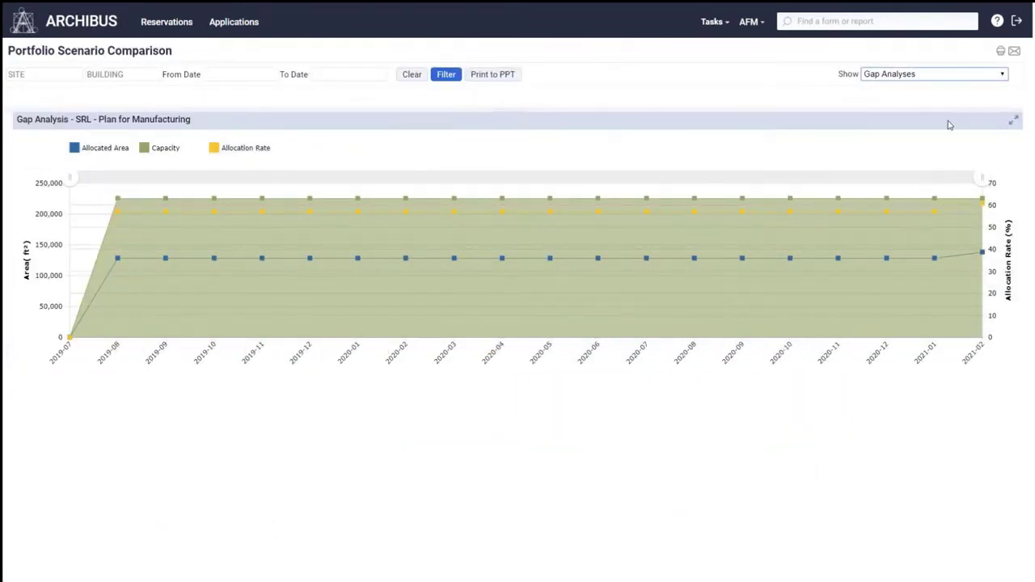
left_click(963, 78)
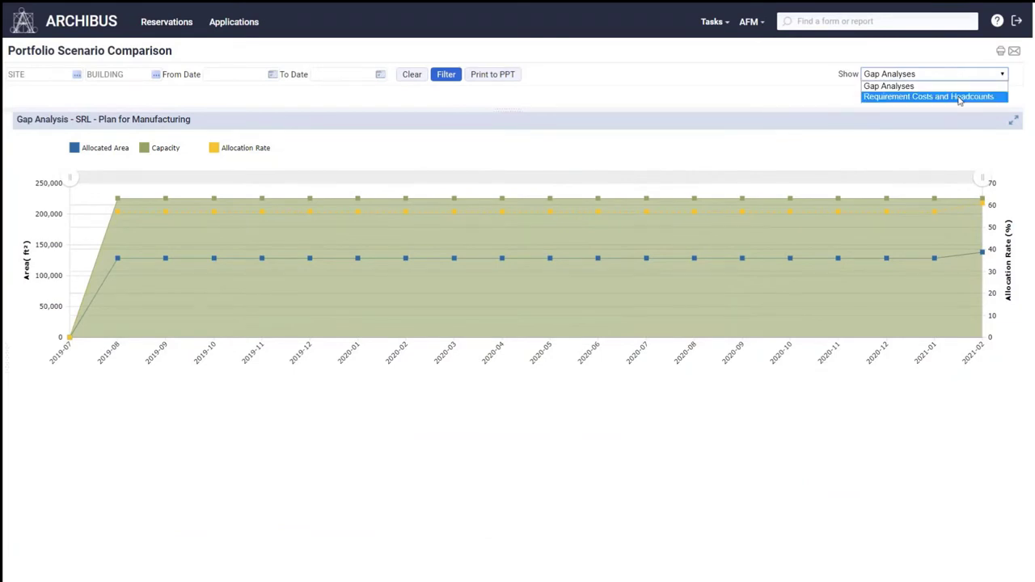
left_click(960, 97)
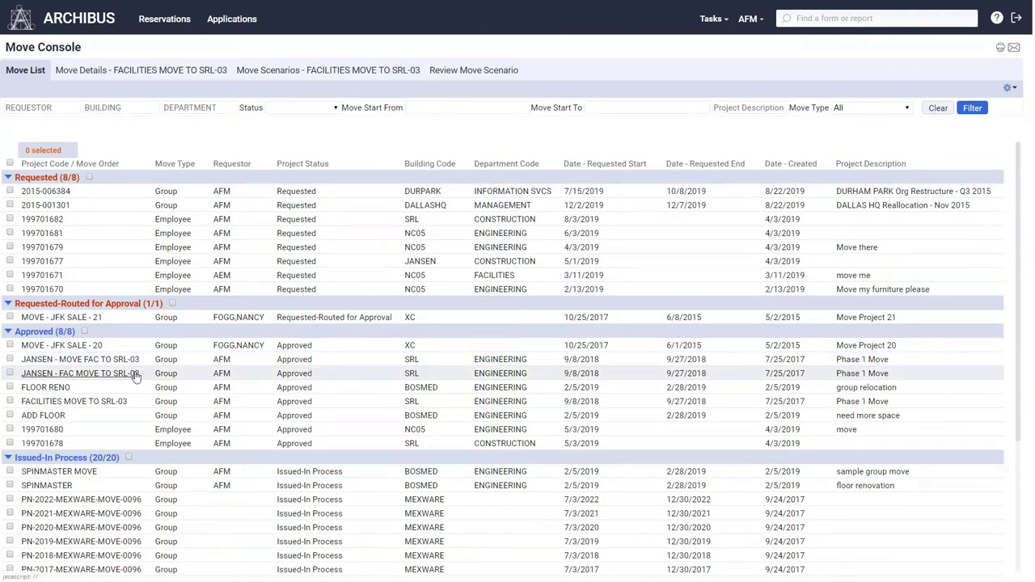
Step: Open the JANSEN - FAC MOVE TO SRL-03 move and review its first employee move
left_click(313, 378)
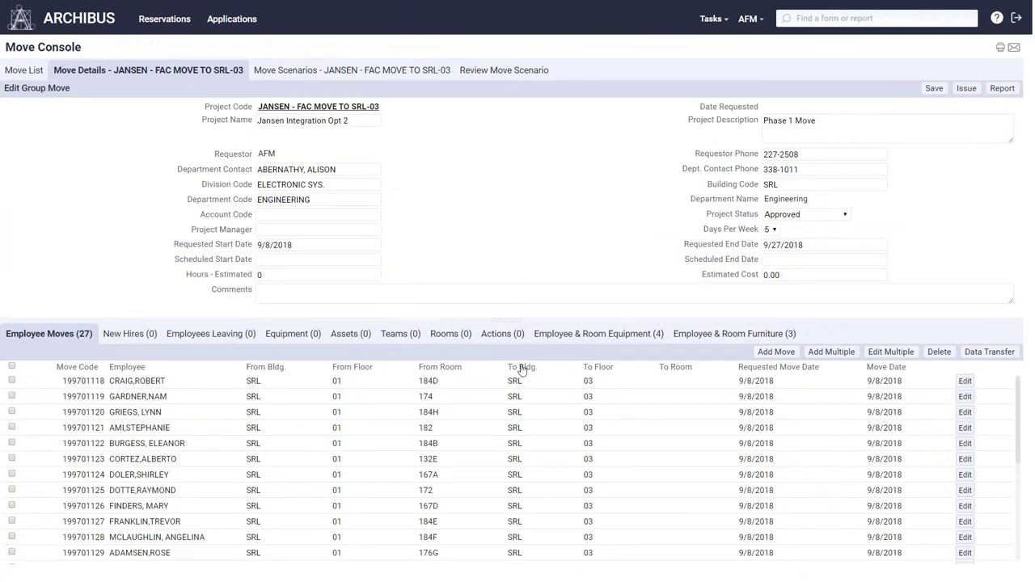
left_click(589, 383)
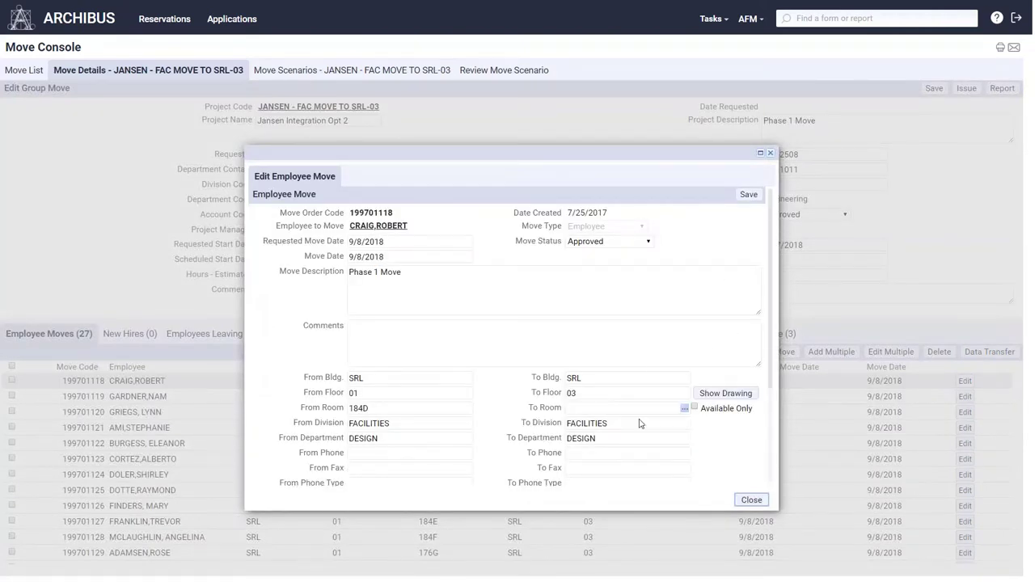
scroll(684, 437, "down", 2)
scroll(490, 420, "down", 1)
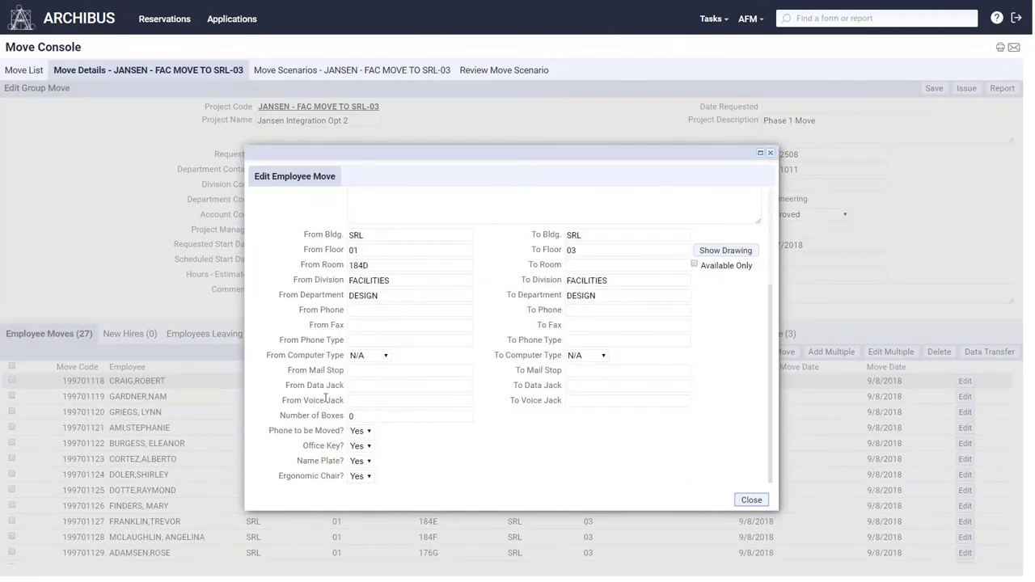
mouse_move(599, 401)
left_click(752, 500)
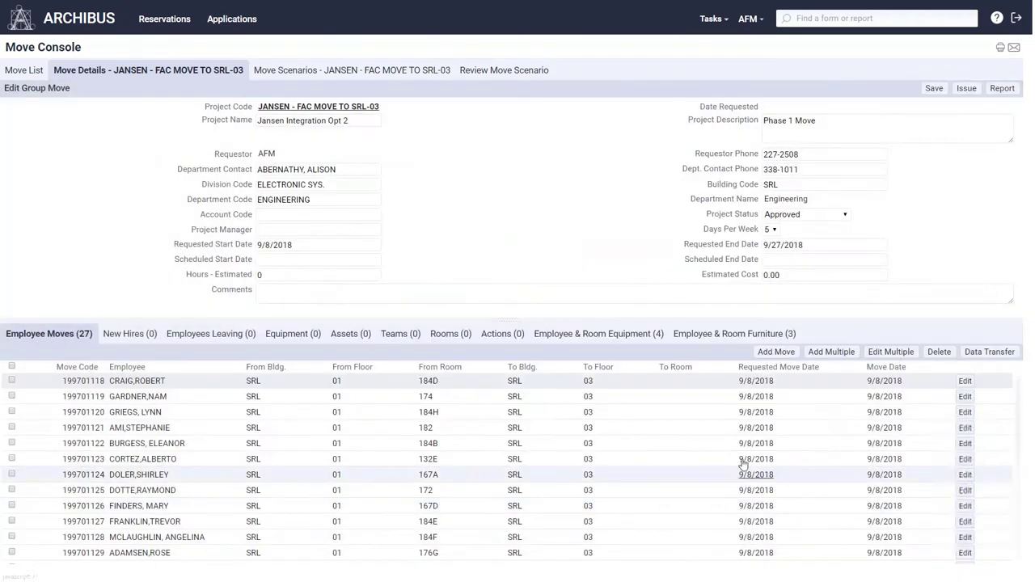
Step: Drag two Waiting Room employees onto adjacent rooms on the floor 03 plan
left_click(425, 71)
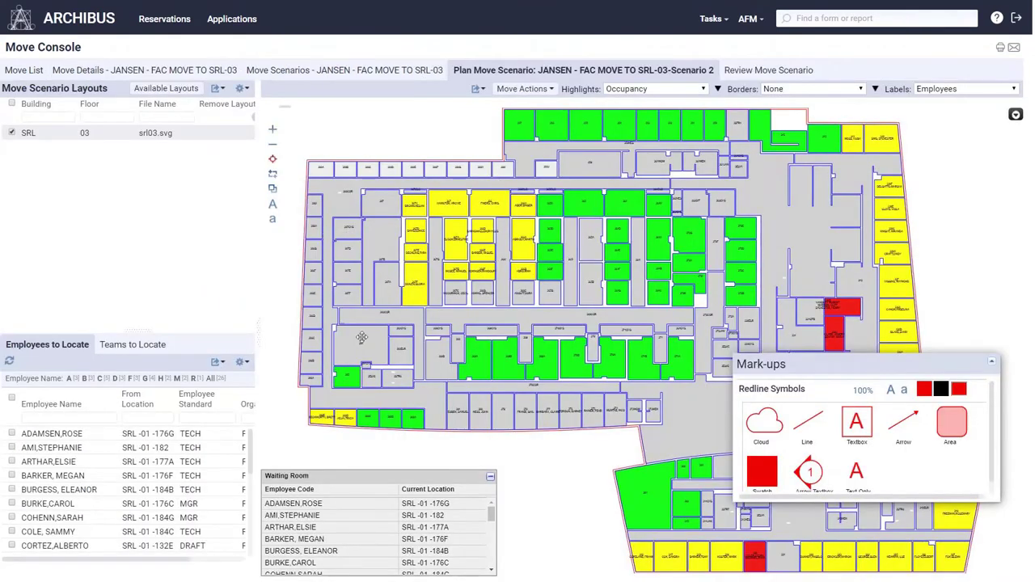
left_click_drag(306, 503, 474, 356)
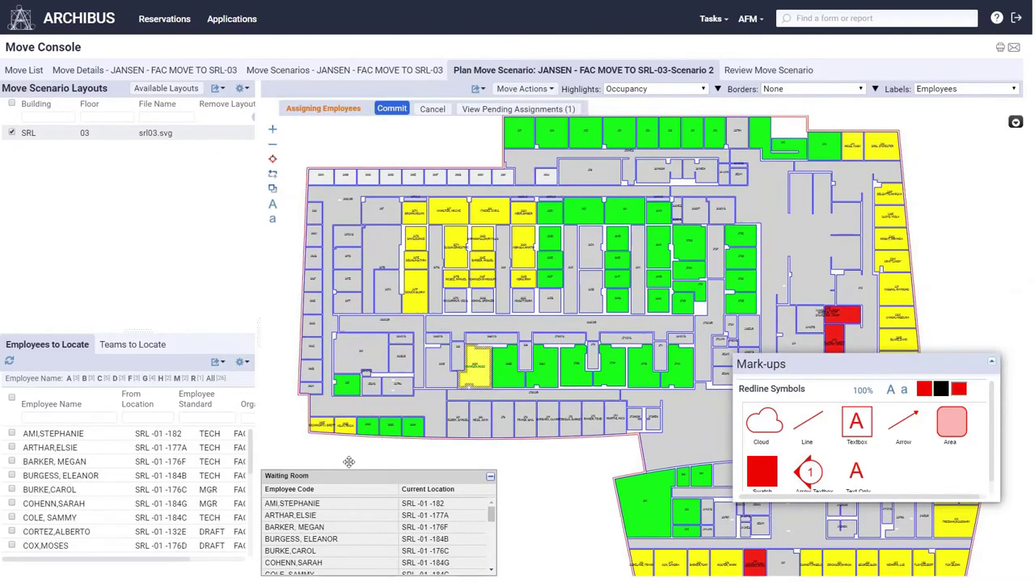
left_click_drag(314, 503, 510, 366)
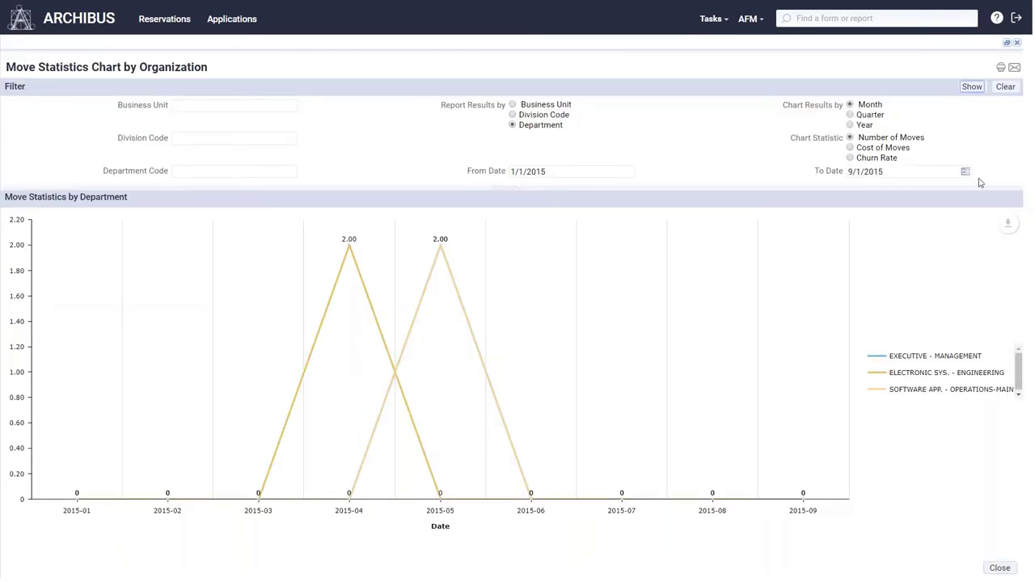
Step: Switch the move statistics chart to Churn Rate and redraw it
left_click(850, 157)
left_click(971, 86)
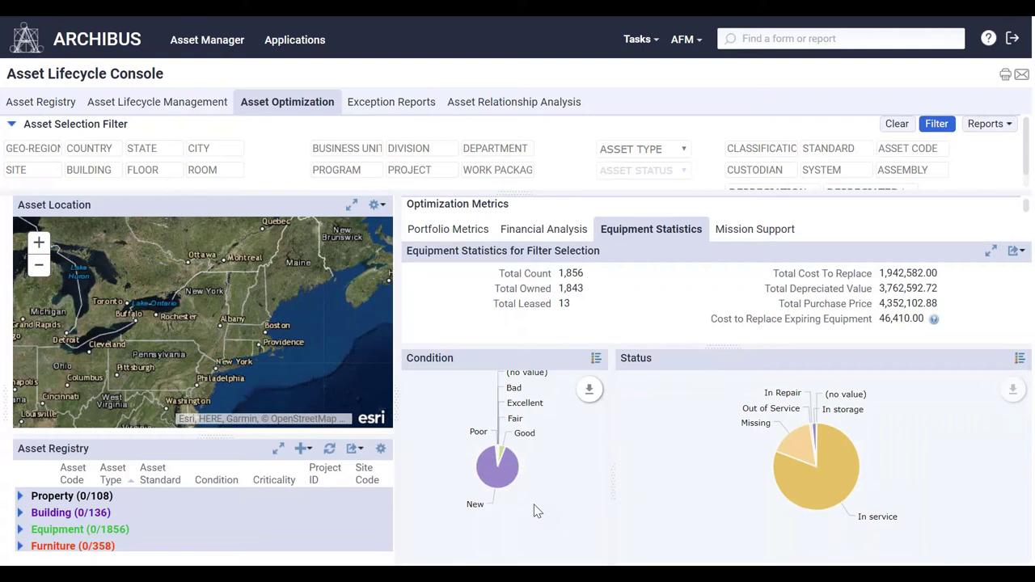
Step: Set the Asset Selection Filter's asset type to Equipment
mouse_move(809, 490)
left_click(684, 151)
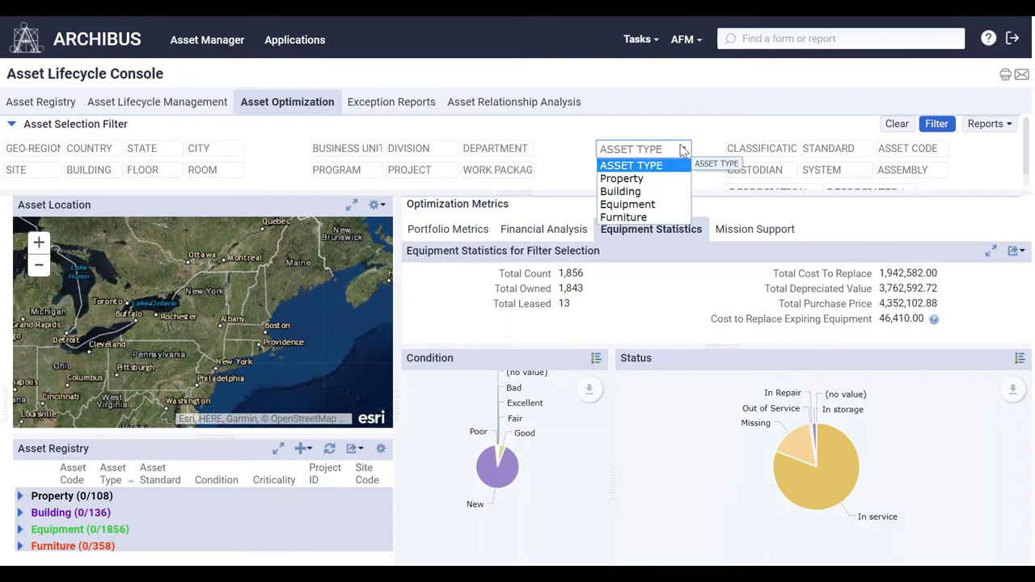
left_click(639, 206)
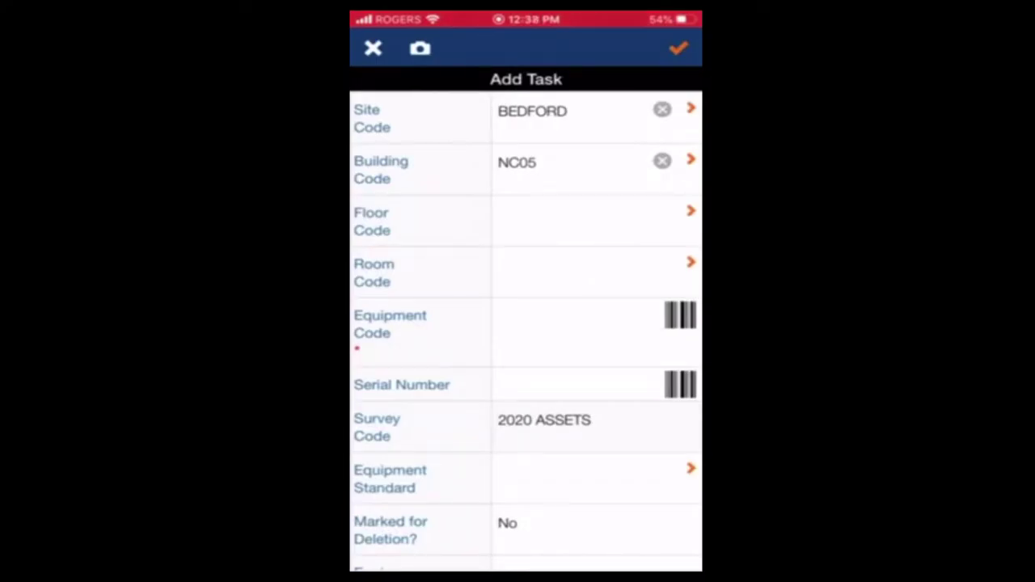
Step: Set the task's floor code to 04 and scan equipment code D59010901
left_click(526, 296)
left_click(566, 324)
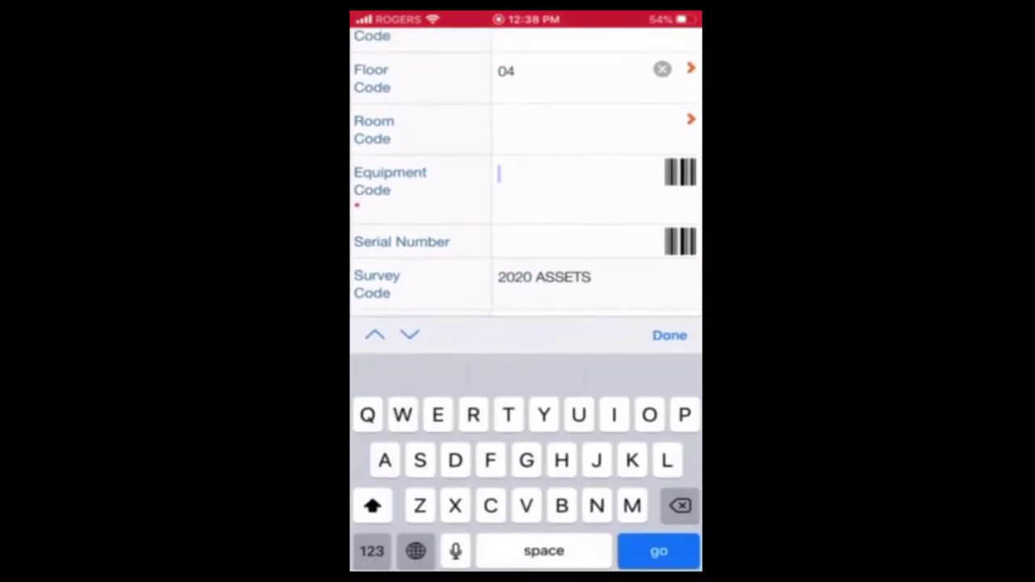
scroll(526, 332, "down", 3)
scroll(526, 331, "up", 3)
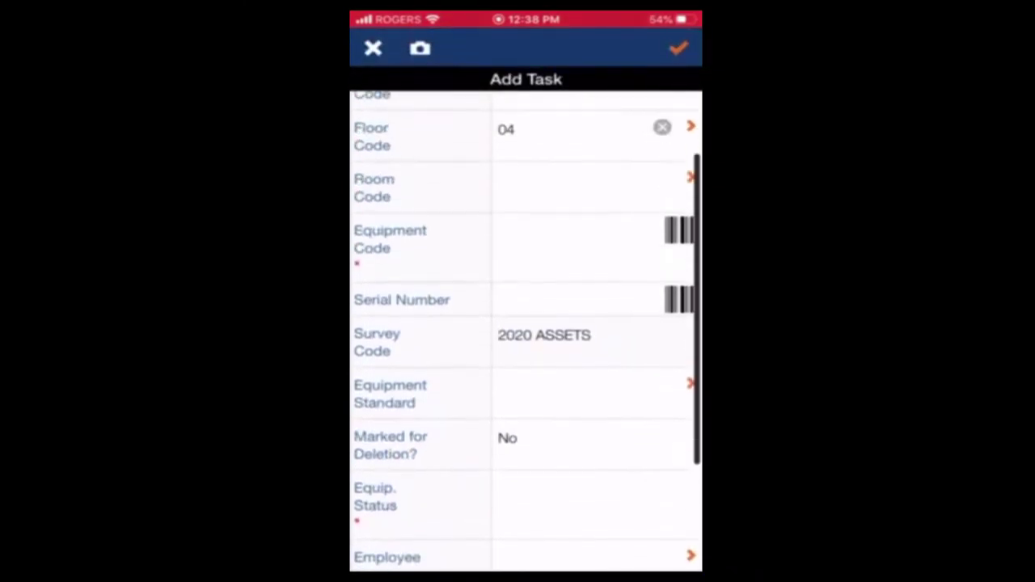
left_click(679, 311)
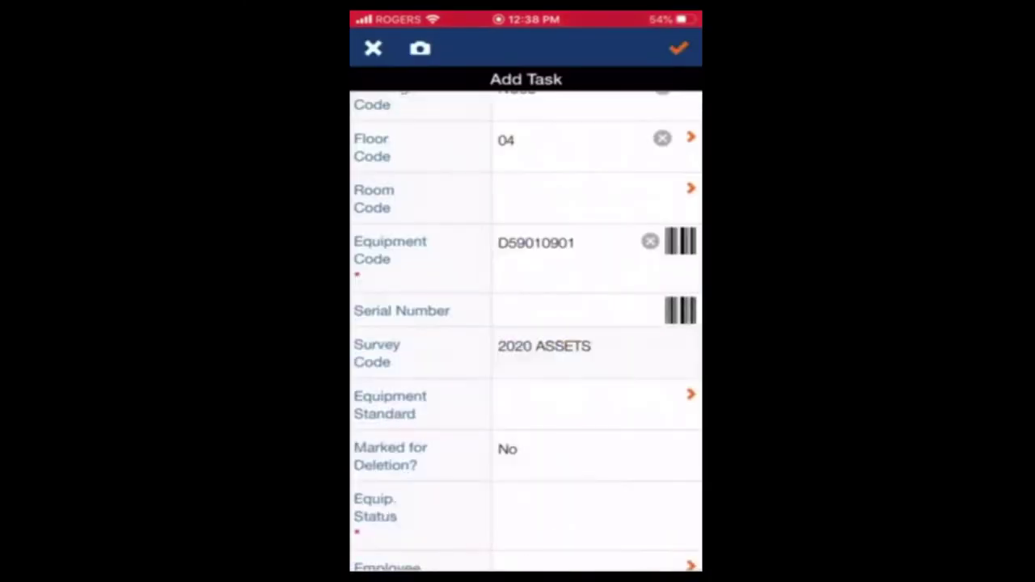
scroll(526, 332, "down", 3)
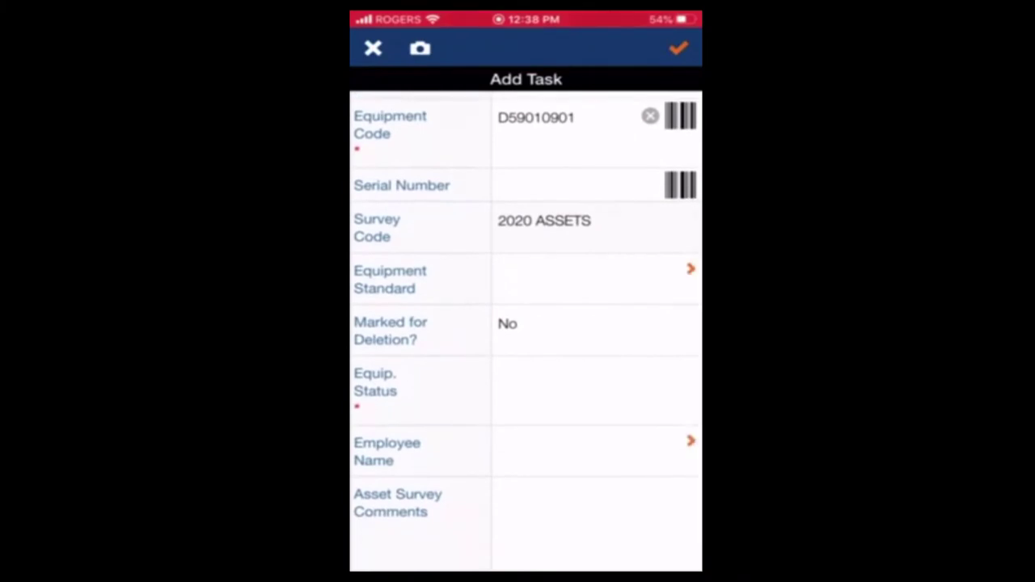
Step: Photograph the fire extinguisher and attach the photo to the task
left_click(420, 48)
left_click(526, 531)
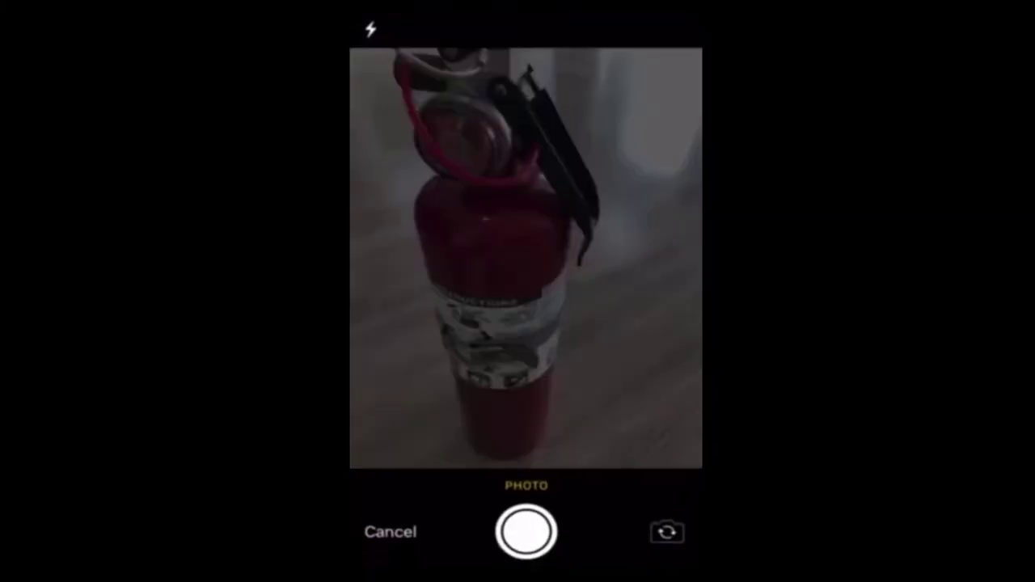
left_click(650, 541)
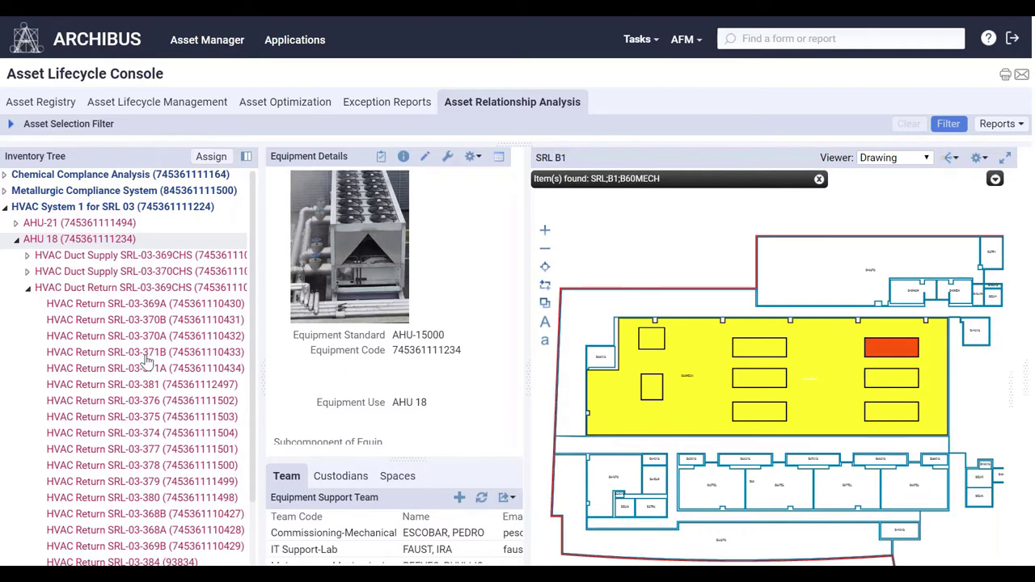
Step: Expand Building NB HVAC System 1 to the FILTERAHU_1 filter and show room 340MEC on the plan
left_click(146, 303)
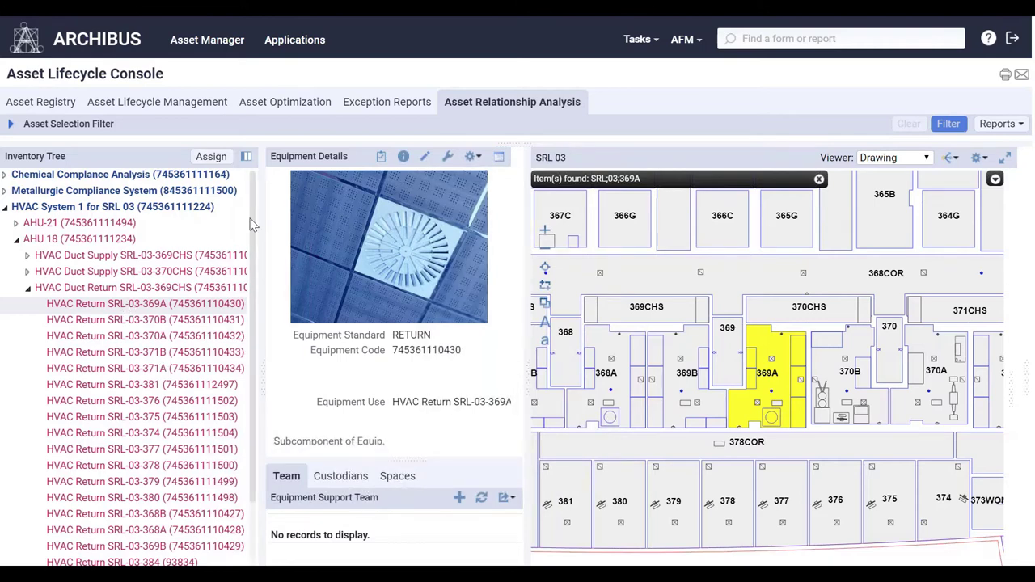
scroll(119, 301, "down", 3)
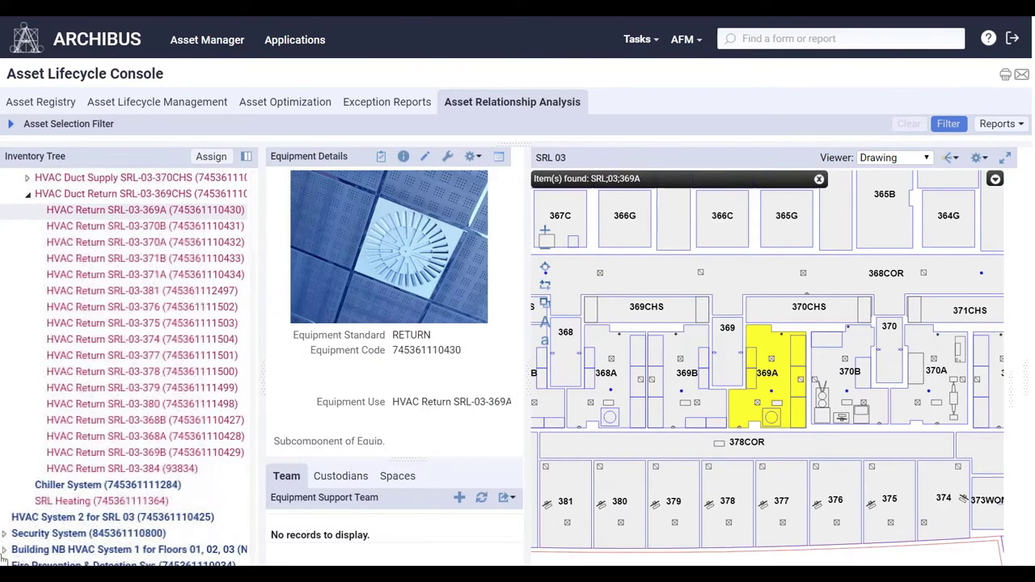
left_click(4, 550)
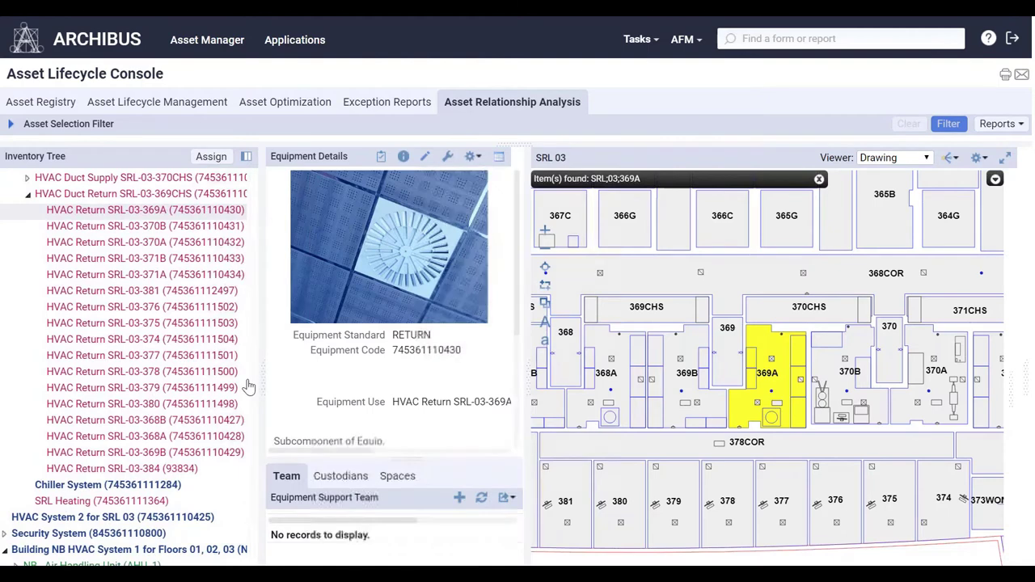
scroll(51, 505, "down", 3)
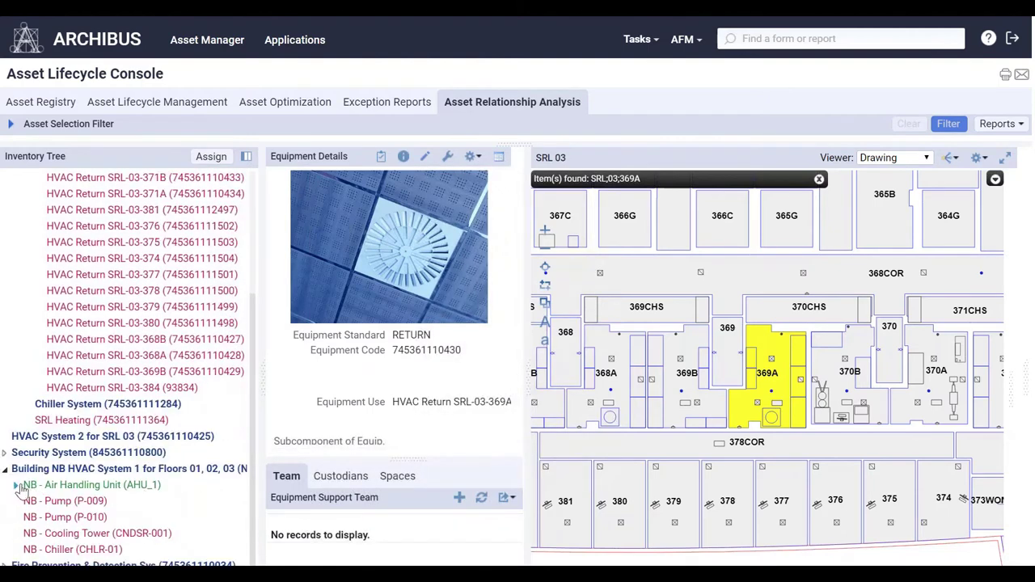
left_click(16, 484)
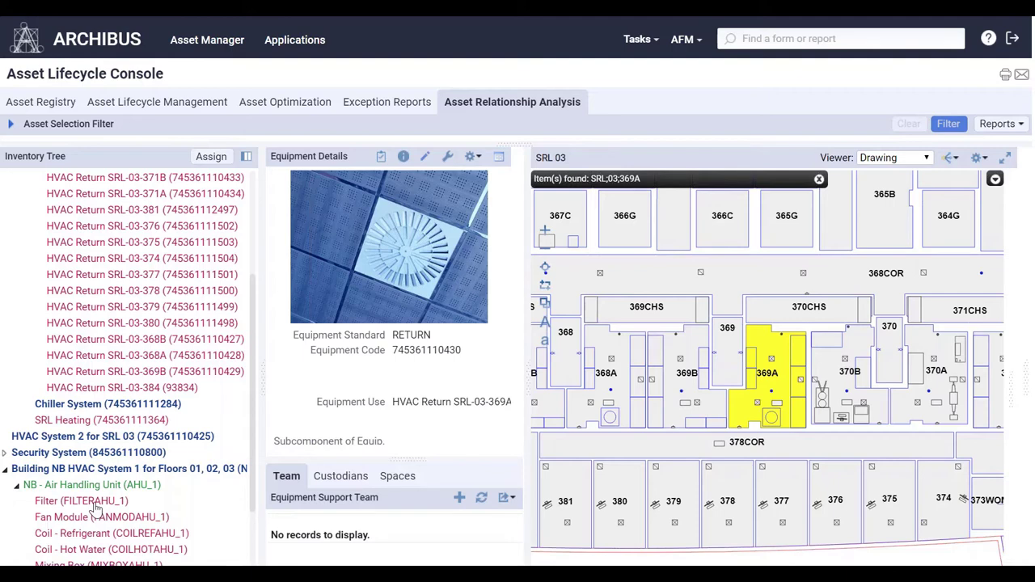
left_click(94, 503)
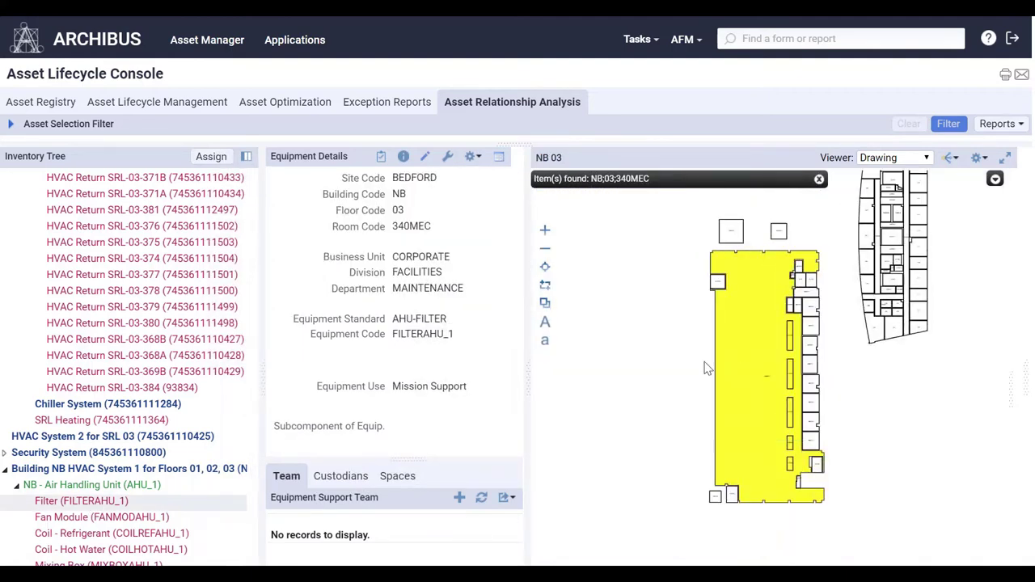
left_click(898, 159)
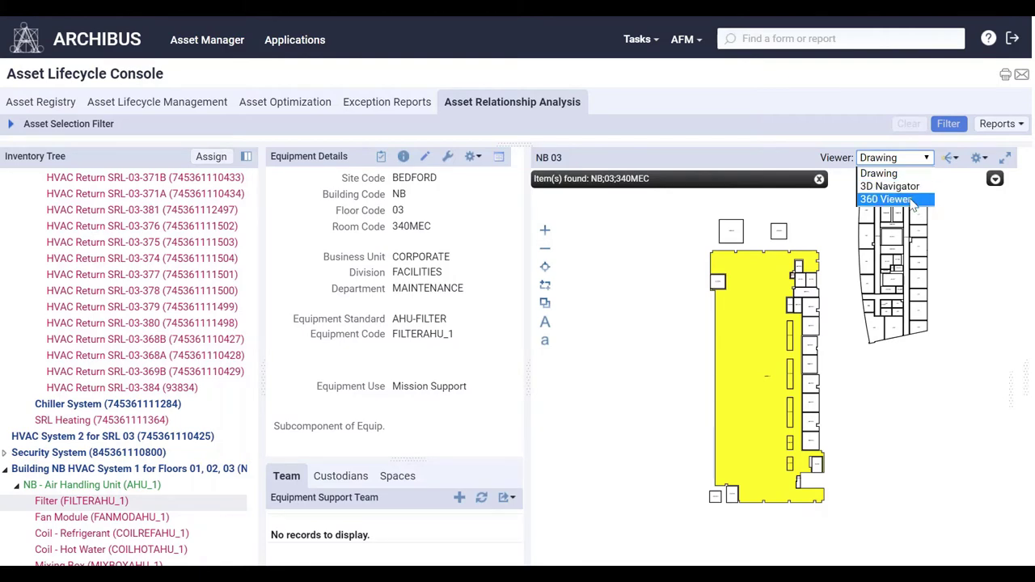
Step: Pan around the Mechanical Room 340 panorama in 360 Viewer, then open AHU_1's lifecycle management
left_click(911, 202)
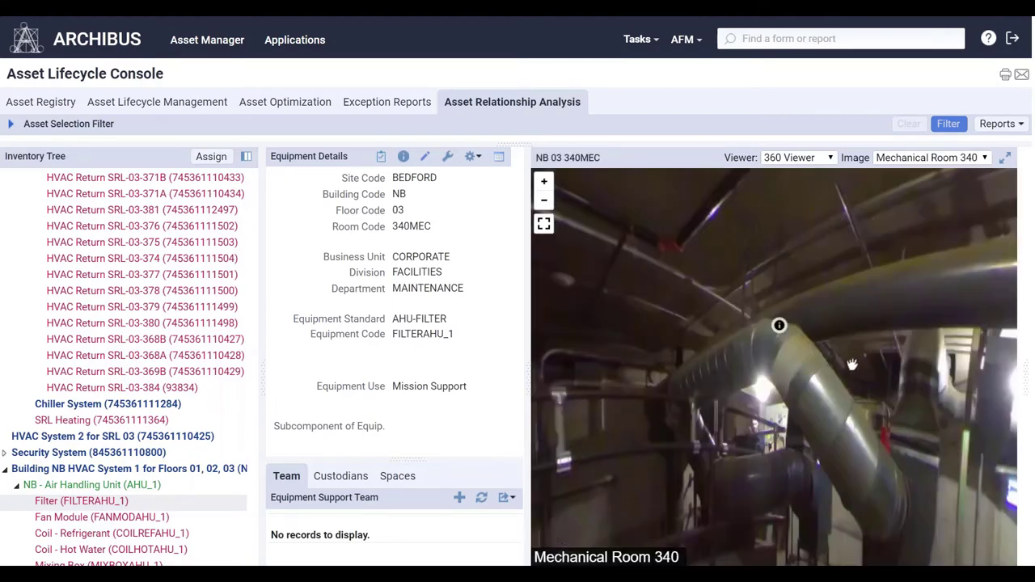
mouse_move(724, 420)
left_mouse_down()
mouse_move(807, 394)
mouse_move(665, 399)
left_mouse_up()
left_click_drag(783, 397, 693, 402)
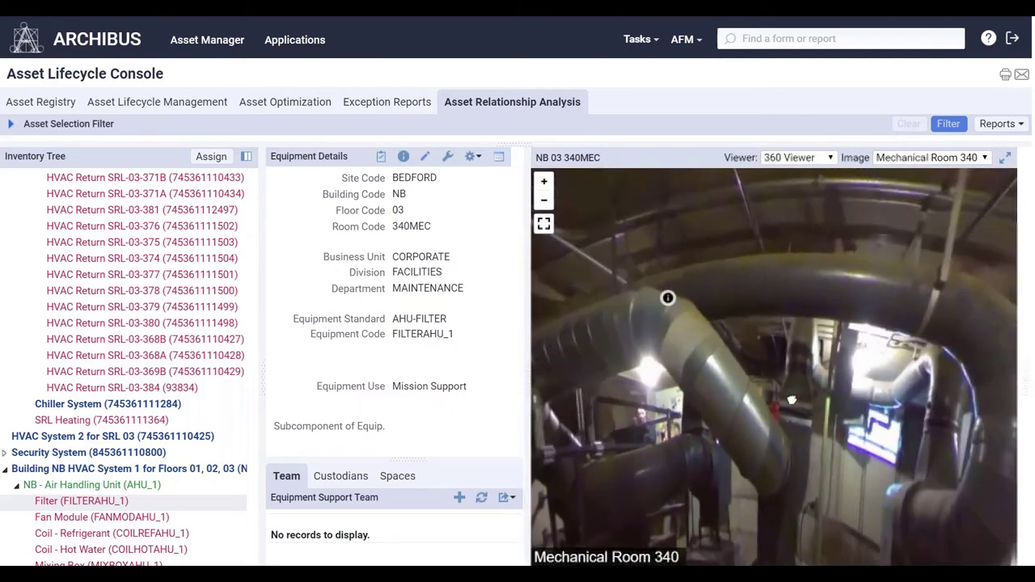
mouse_move(782, 402)
left_mouse_down()
mouse_move(821, 441)
mouse_move(777, 424)
left_mouse_up()
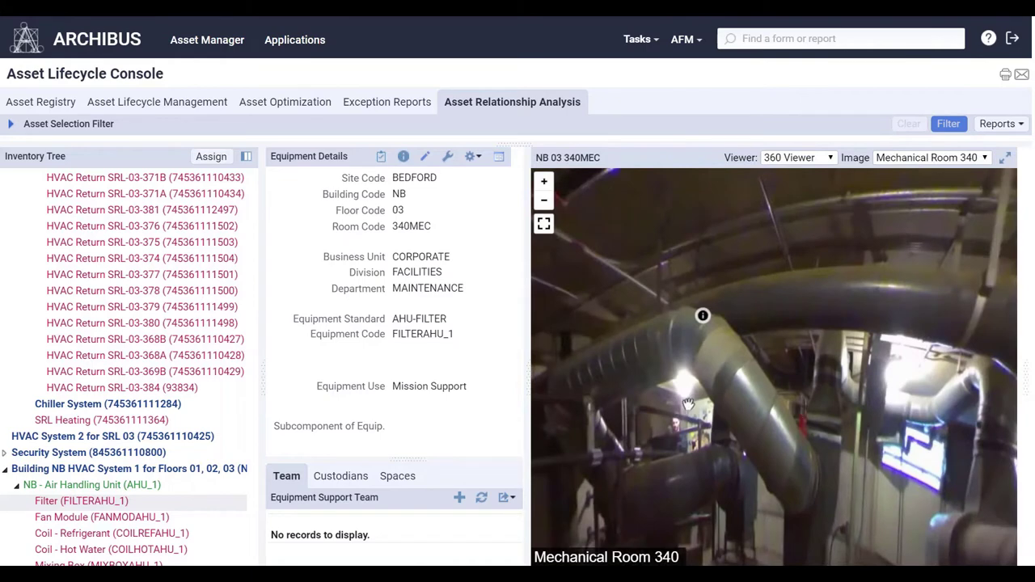
mouse_move(688, 405)
left_mouse_down()
mouse_move(874, 382)
mouse_move(1020, 415)
left_mouse_up()
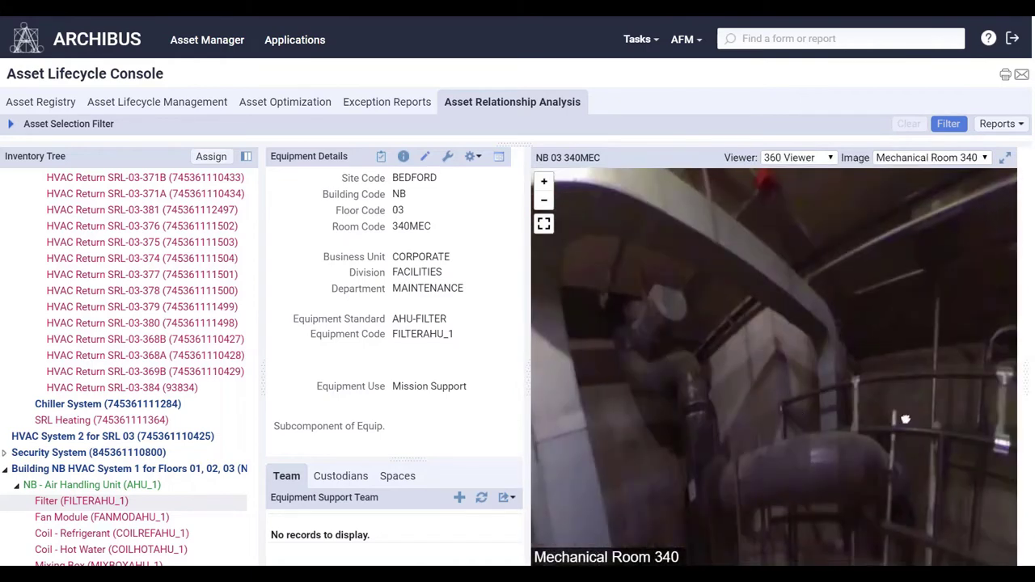
left_click_drag(776, 404, 898, 418)
mouse_move(794, 448)
left_mouse_down()
mouse_move(800, 353)
mouse_move(883, 256)
left_mouse_up()
left_click(882, 256)
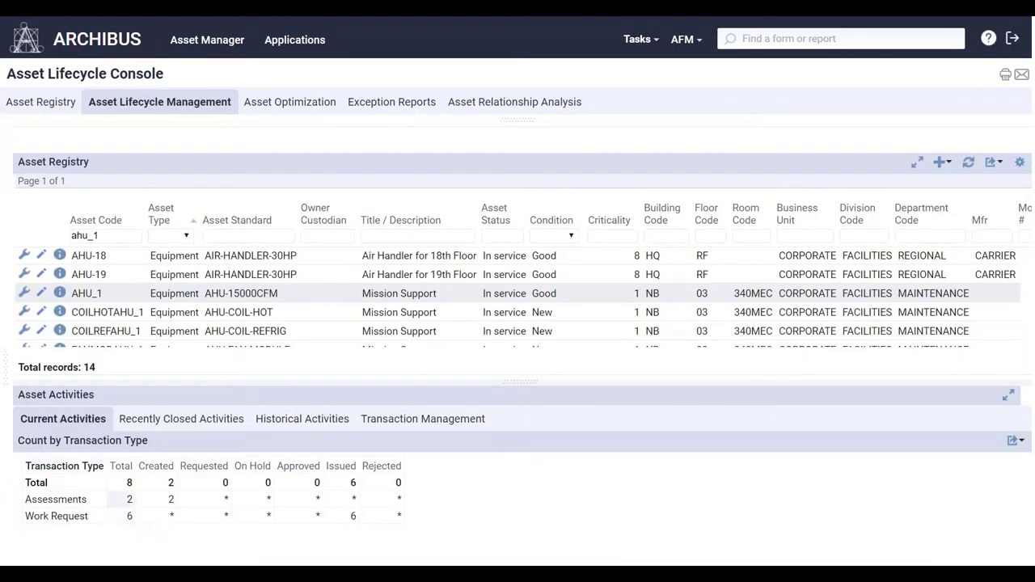
Step: Review AHU_1's 6 issued work requests, recently closed activities and maximized transaction history
left_click(353, 517)
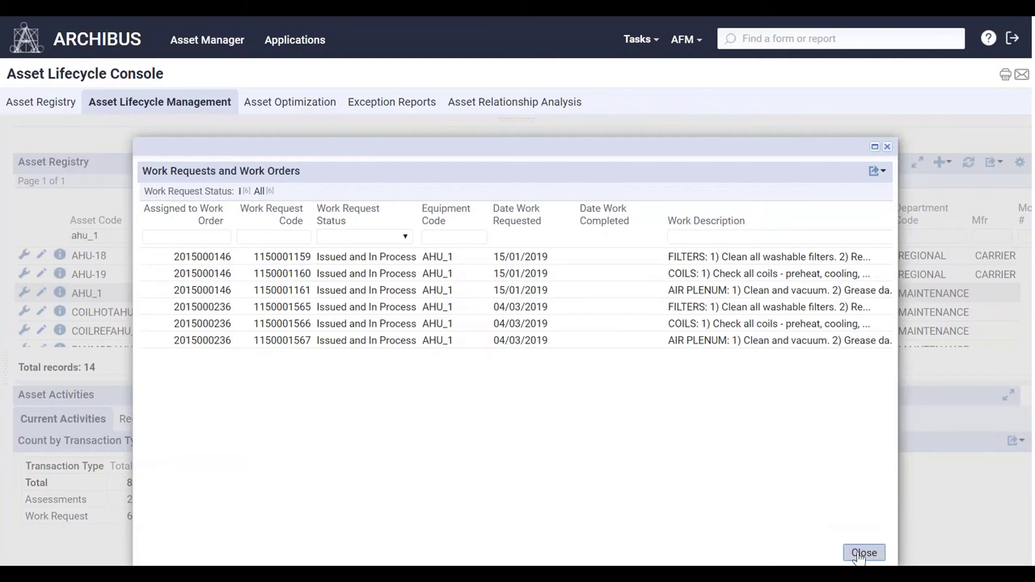
left_click(862, 555)
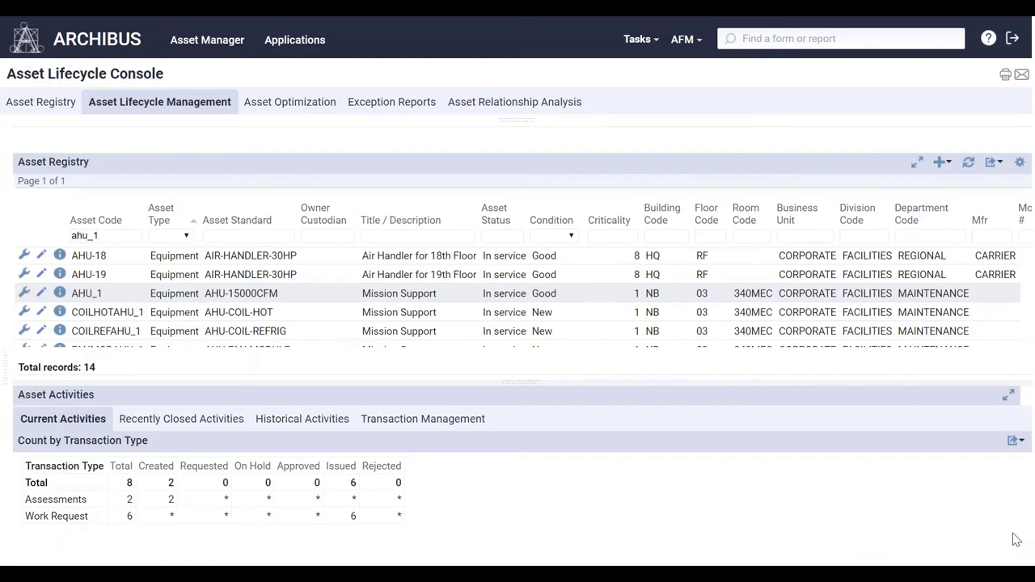
left_click(202, 420)
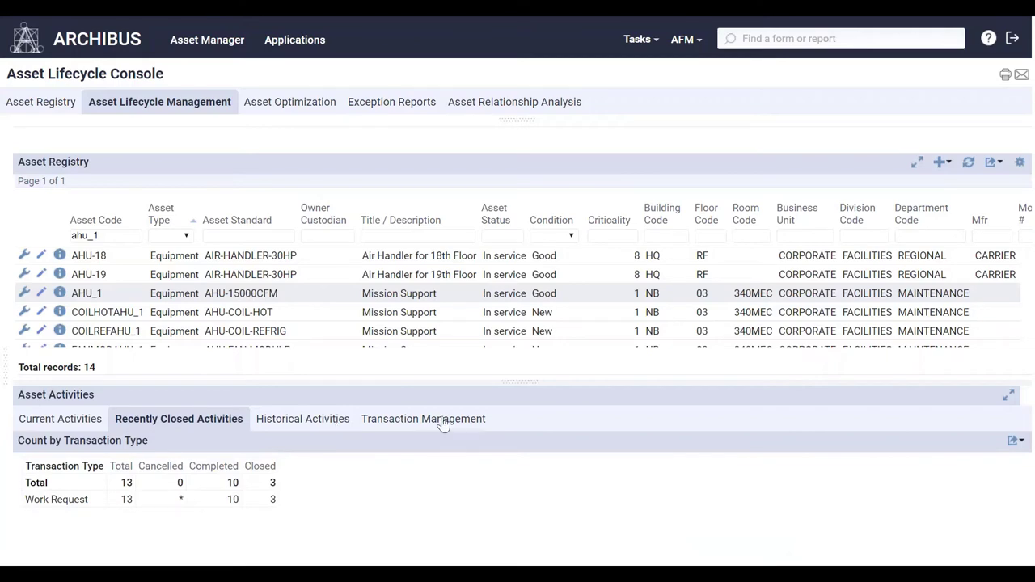
left_click(444, 422)
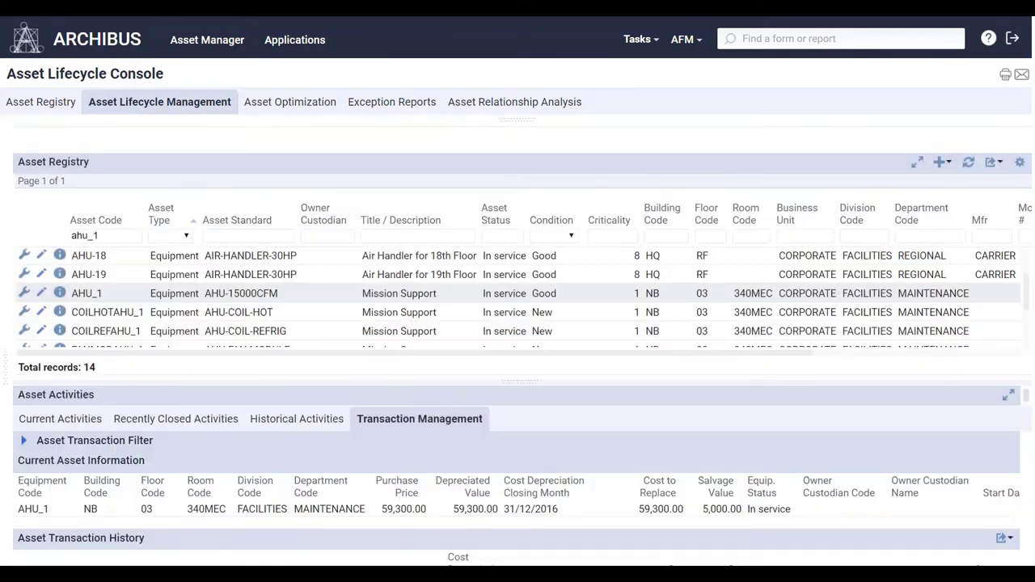
left_click(1008, 395)
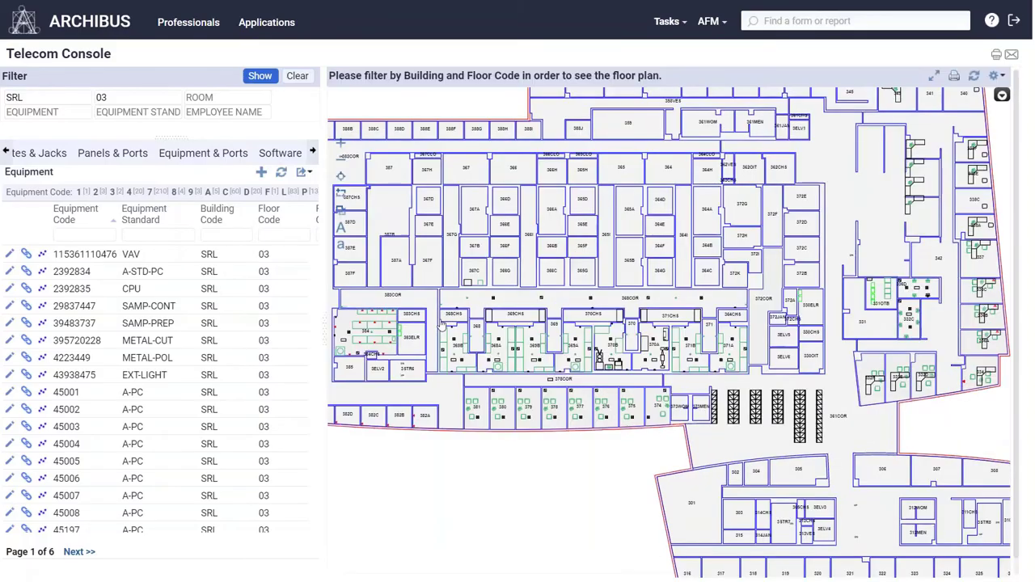
scroll(443, 322, "up", 2)
Step: Trace patch panel SRL03-PN07's connections across the SRL floor 03 plan
scroll(453, 316, "up", 2)
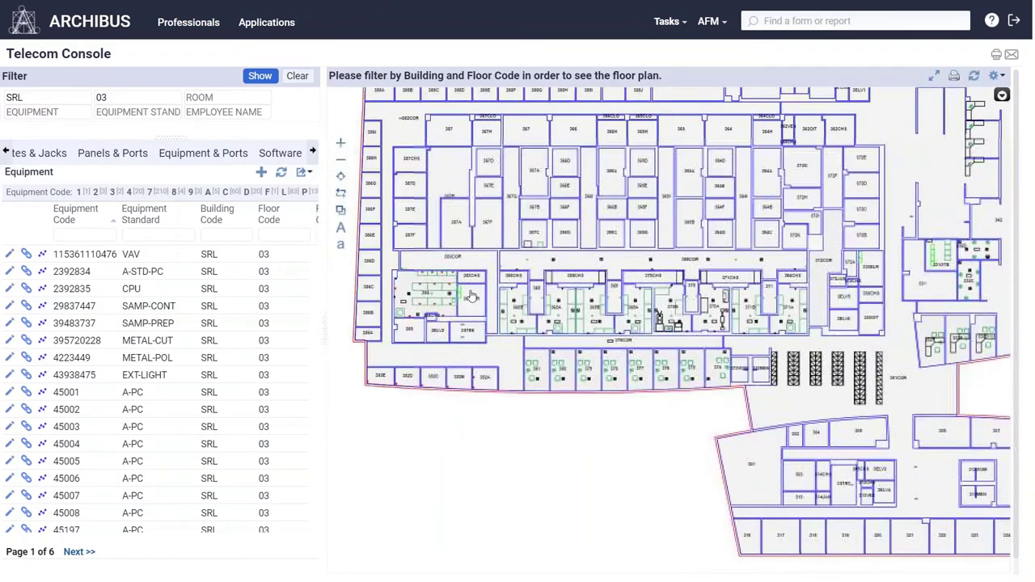
scroll(477, 299, "up", 2)
scroll(538, 298, "up", 2)
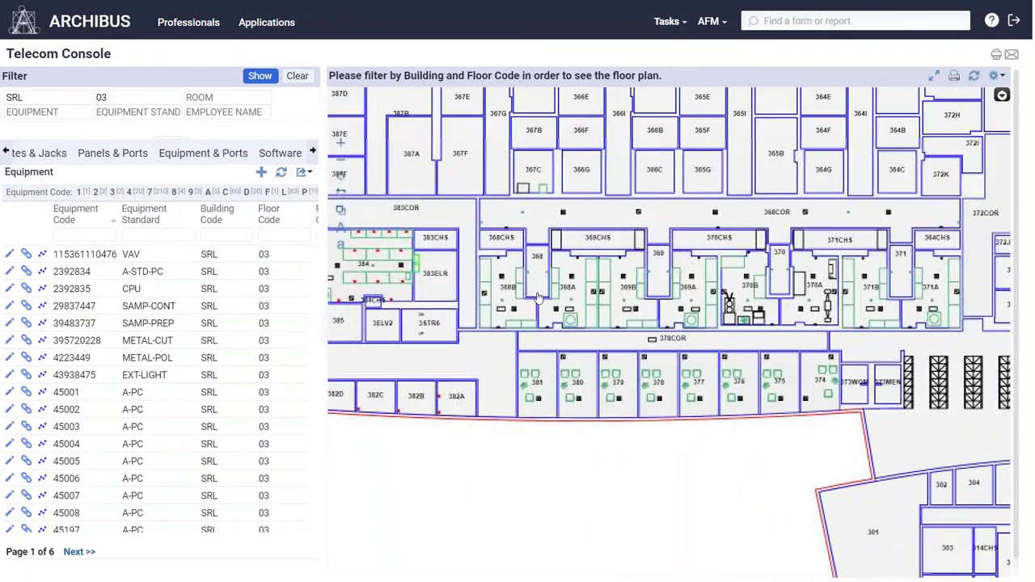
right_click(418, 260)
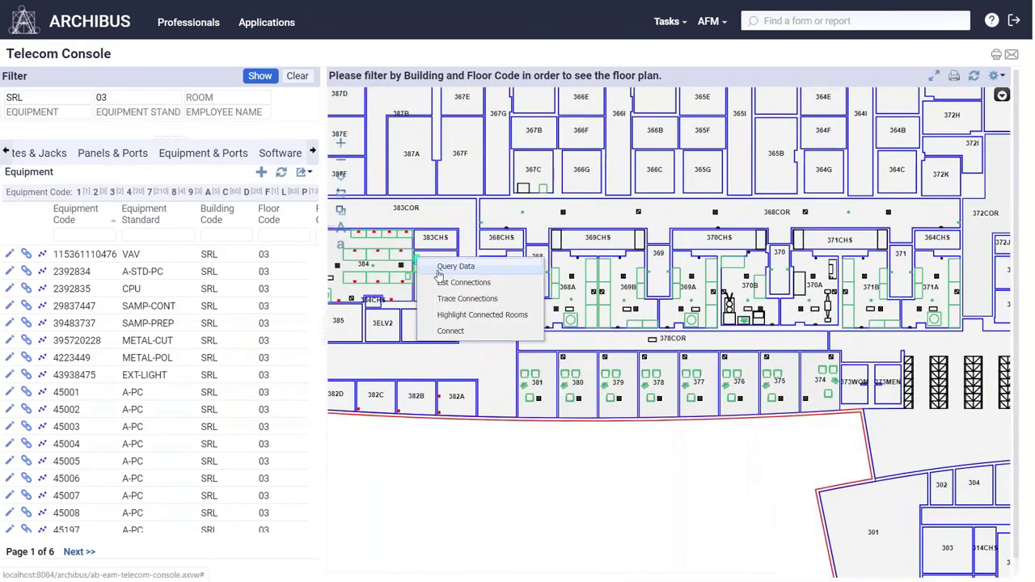
left_click(457, 296)
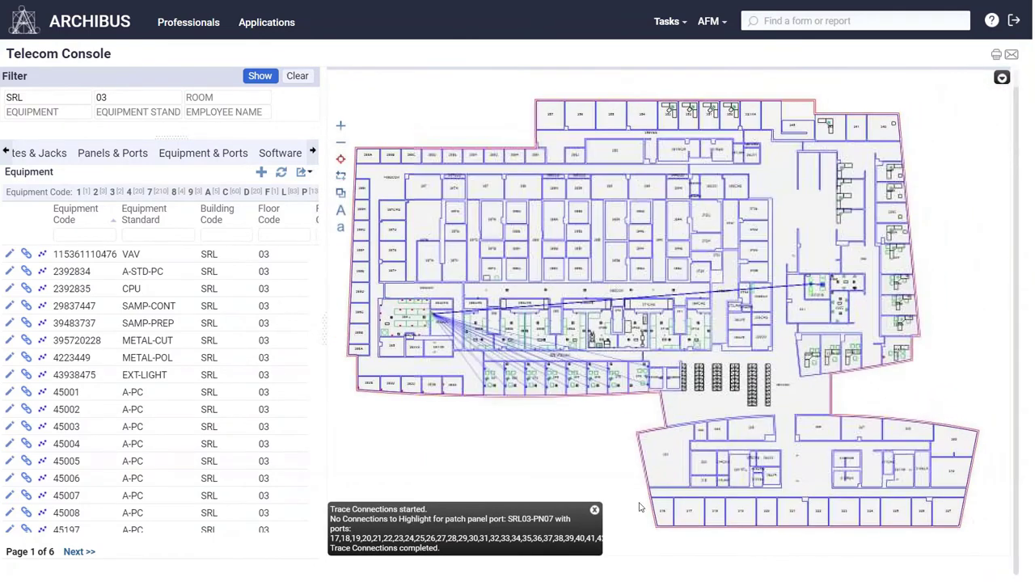
left_click(595, 512)
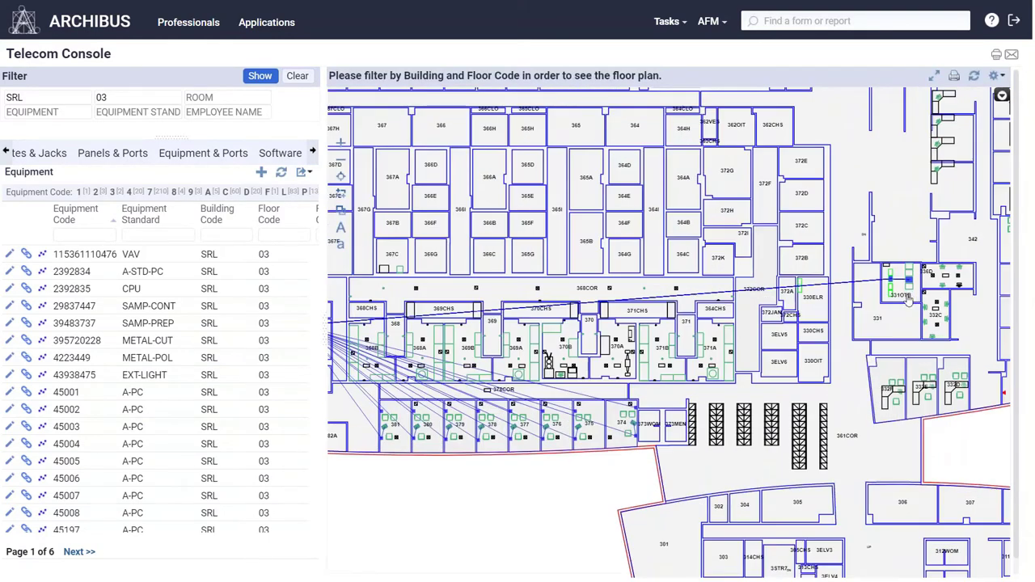
Step: List all connections of the switch equipment in room 331OTB
scroll(906, 287, "up", 1)
scroll(906, 288, "up", 1)
scroll(906, 287, "up", 1)
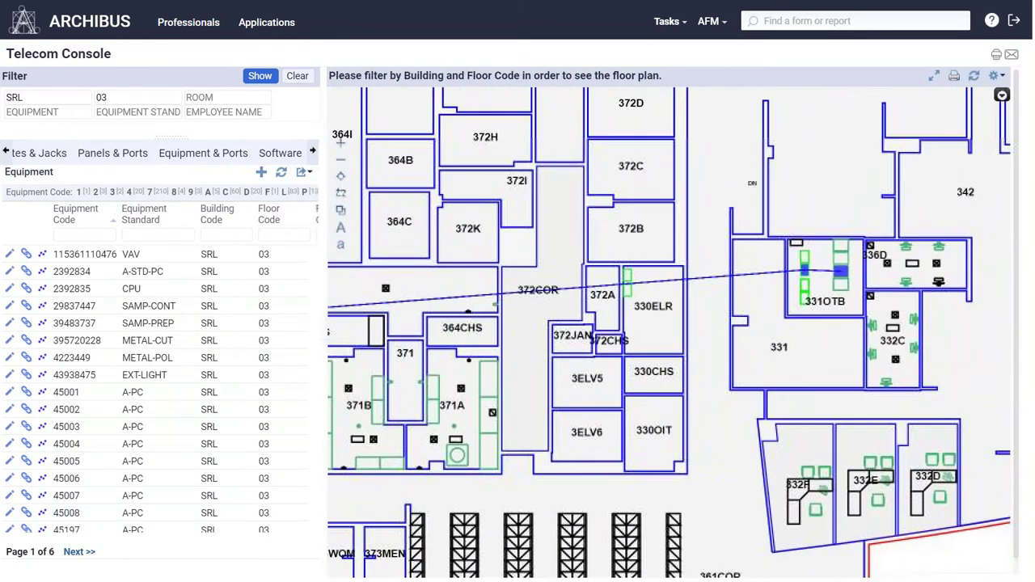
right_click(842, 276)
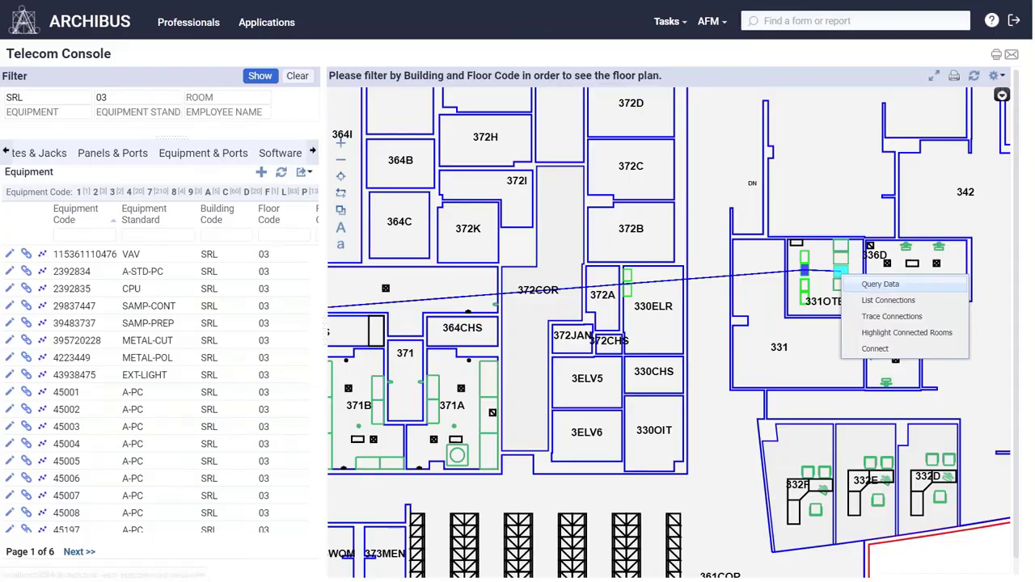
left_click(859, 300)
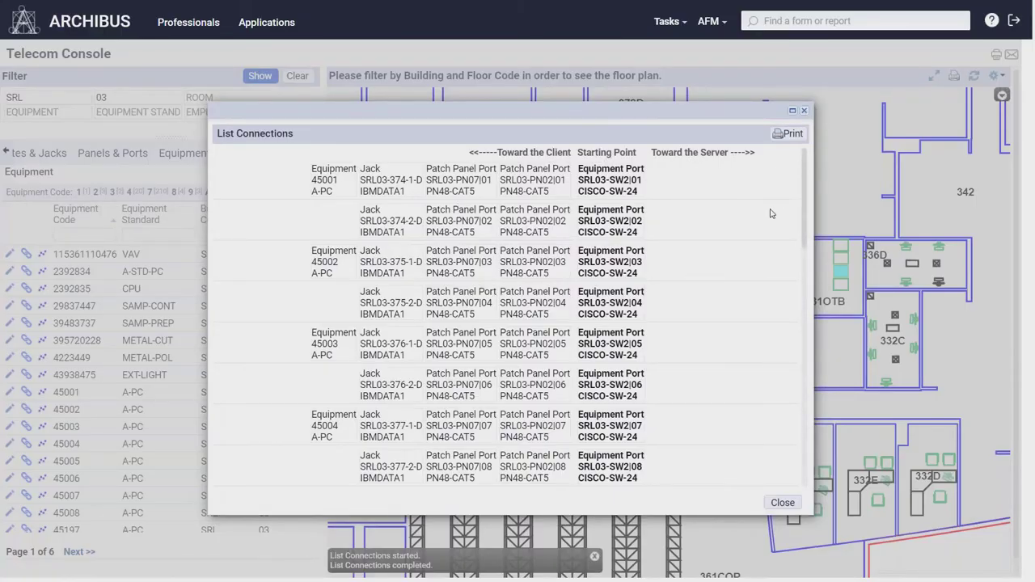
scroll(806, 213, "down", 4)
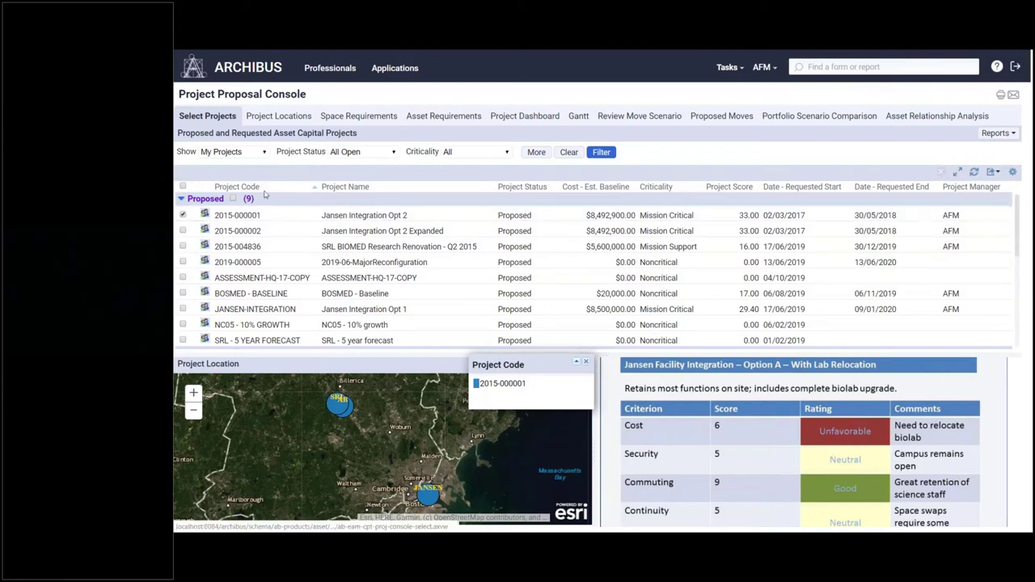
left_click(433, 118)
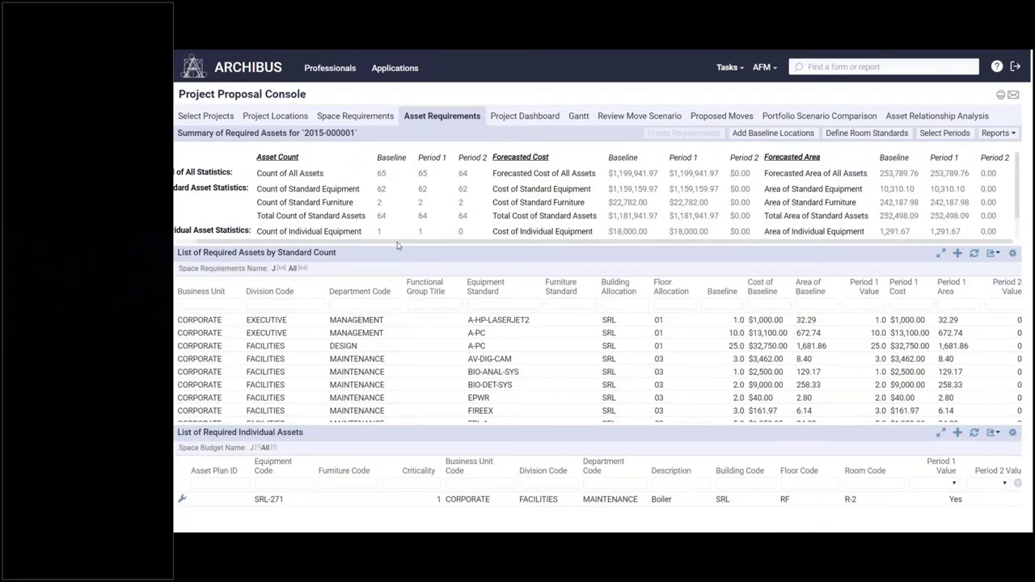
left_click_drag(398, 242, 371, 243)
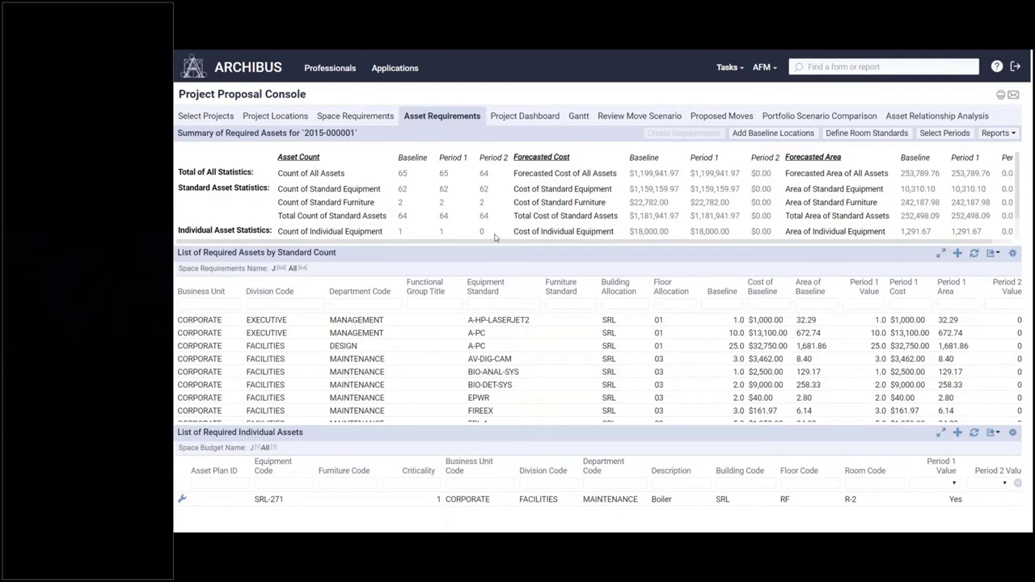
left_click_drag(529, 243, 555, 243)
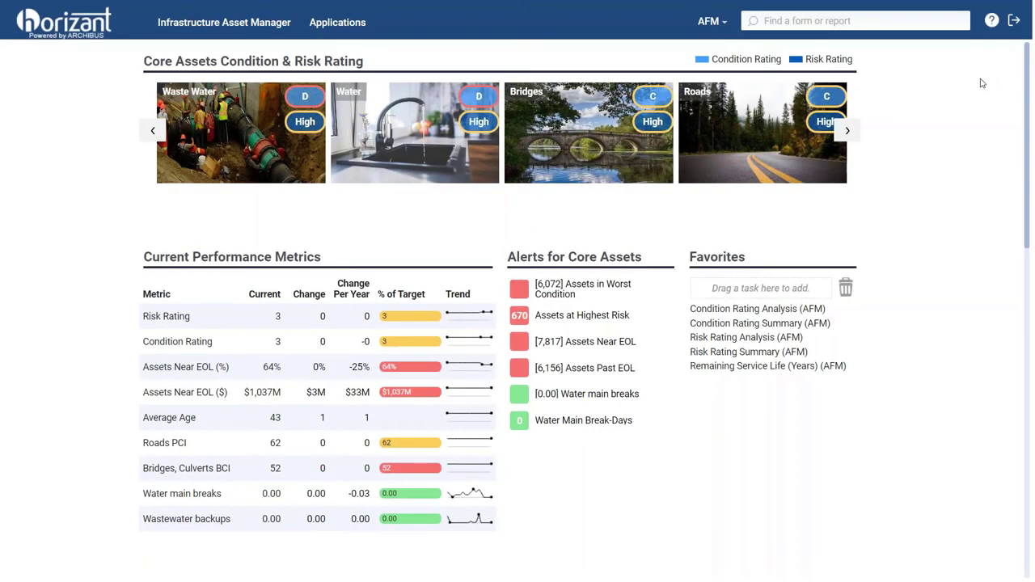
Step: Open the Average RSL report charting remaining service life per core asset type
scroll(985, 174, "down", 2)
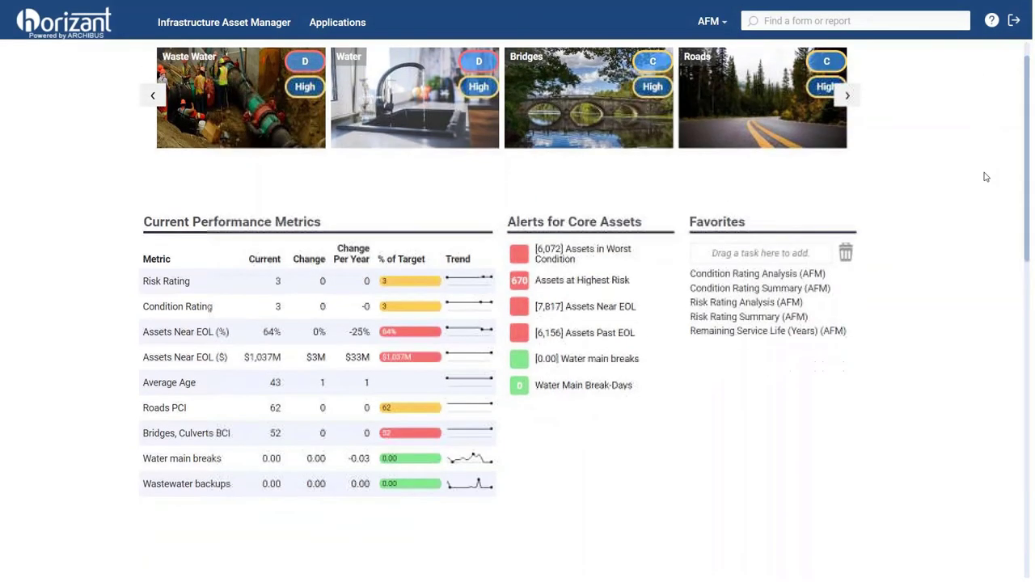
scroll(987, 186, "down", 3)
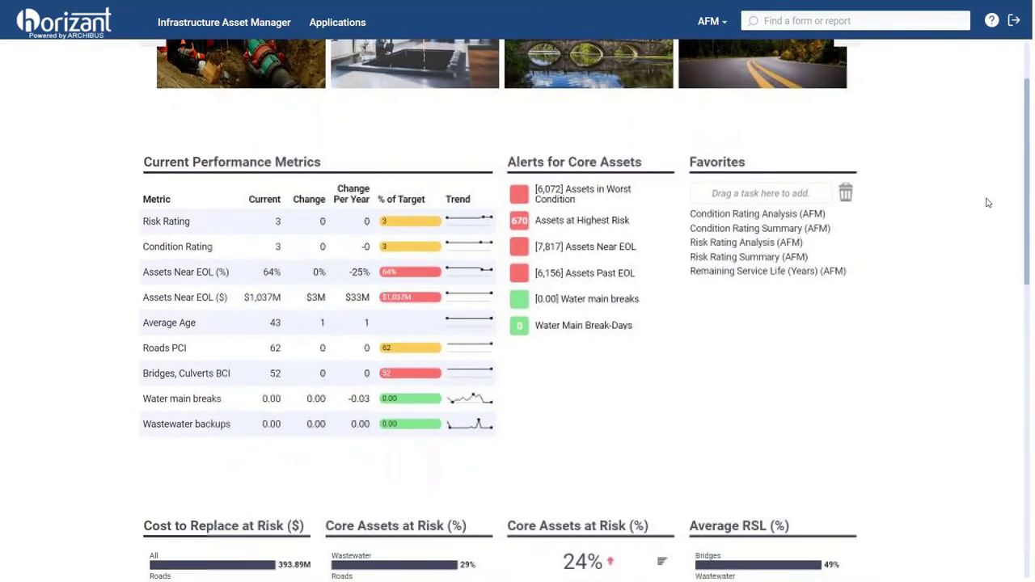
scroll(987, 206, "down", 2)
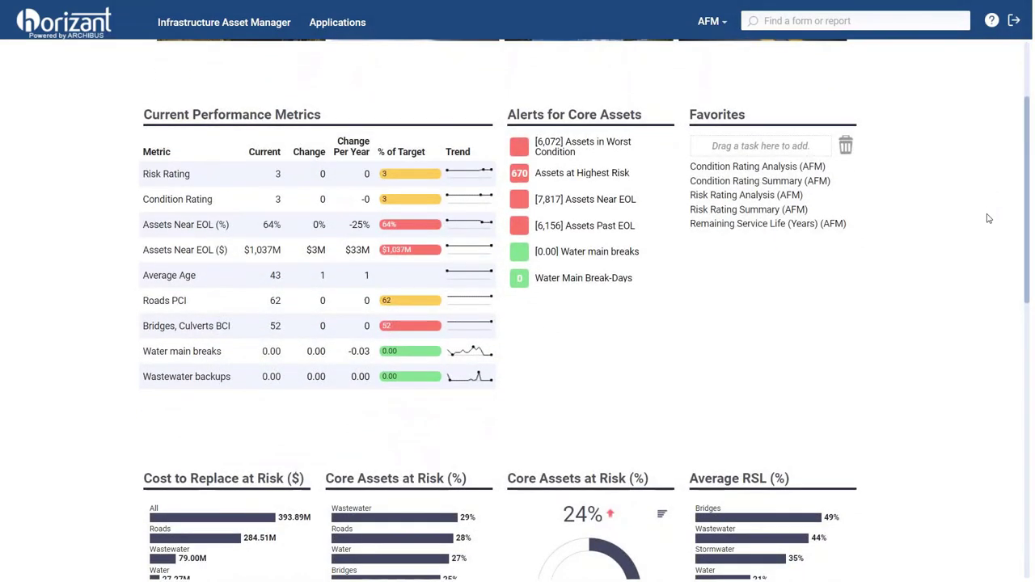
scroll(988, 222, "down", 2)
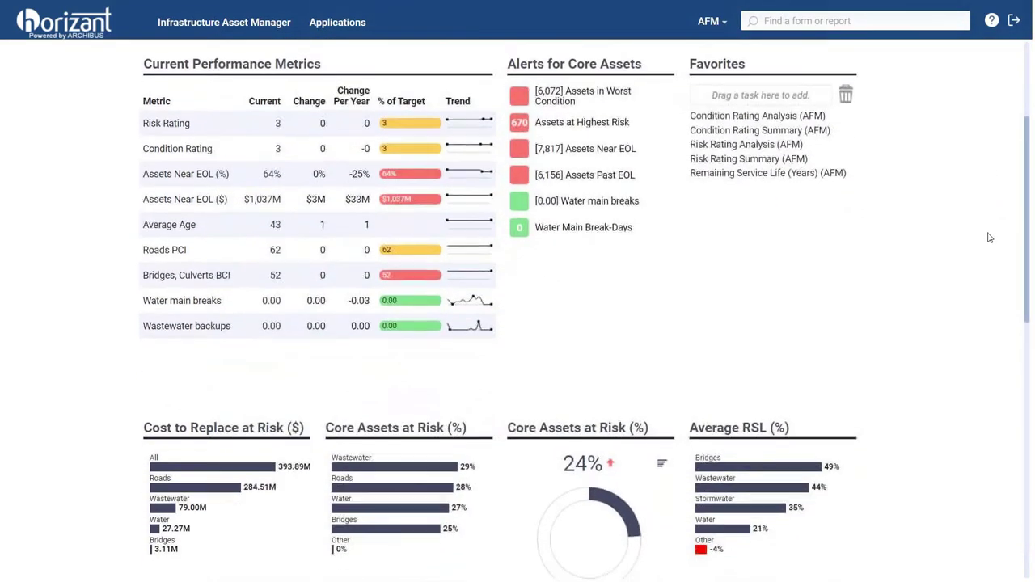
scroll(988, 251, "down", 2)
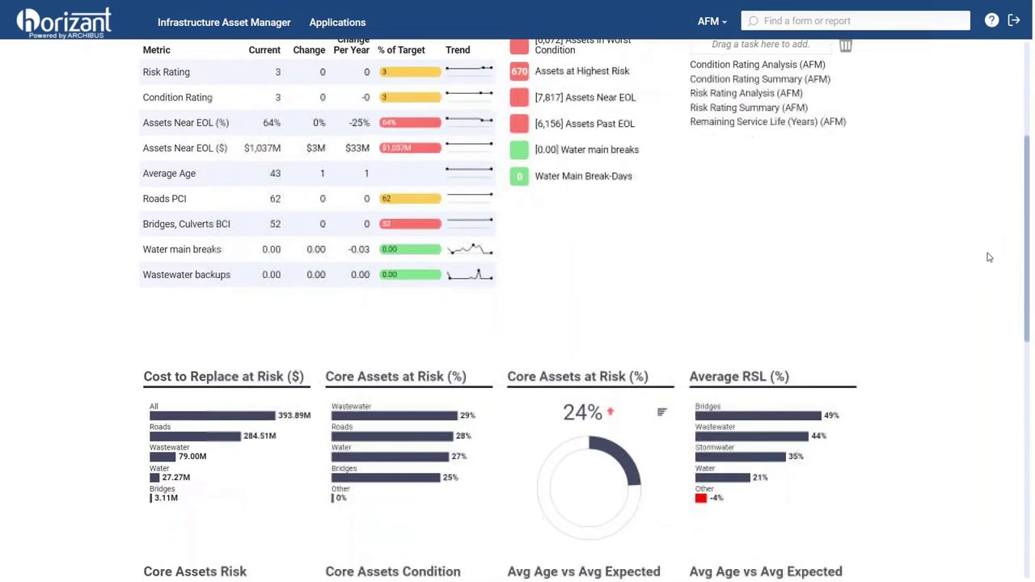
scroll(988, 258, "down", 3)
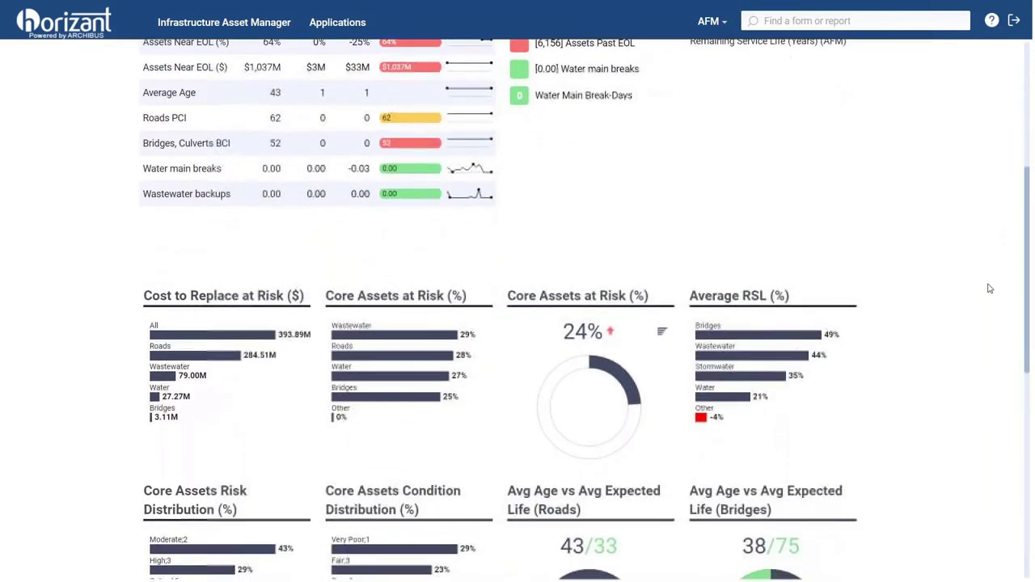
scroll(989, 291, "down", 3)
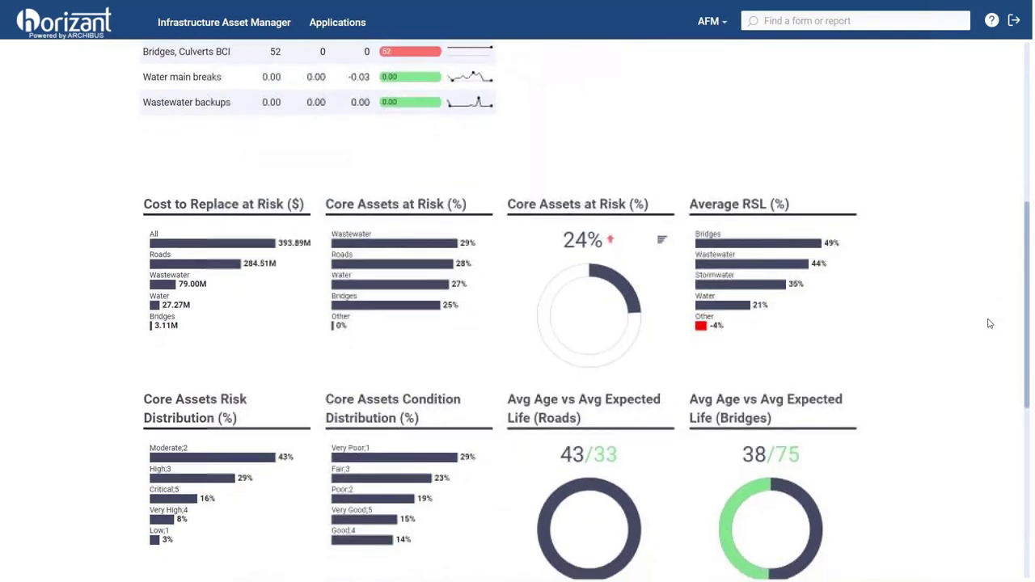
scroll(989, 324, "down", 15)
left_click(418, 234)
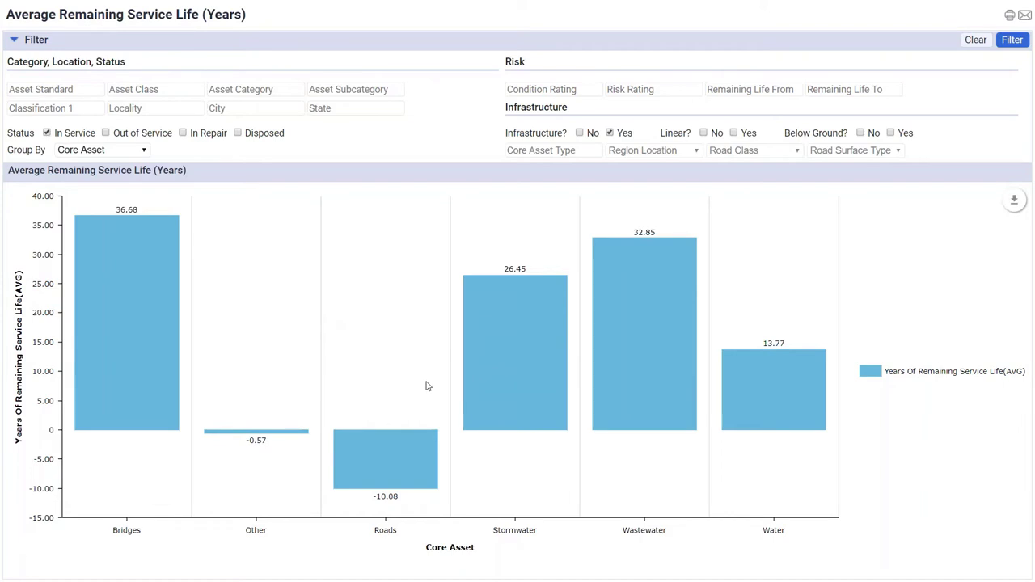
Step: Drill into the Roads bar at -10.08 years to open its Asset Optimization statistics
mouse_move(416, 474)
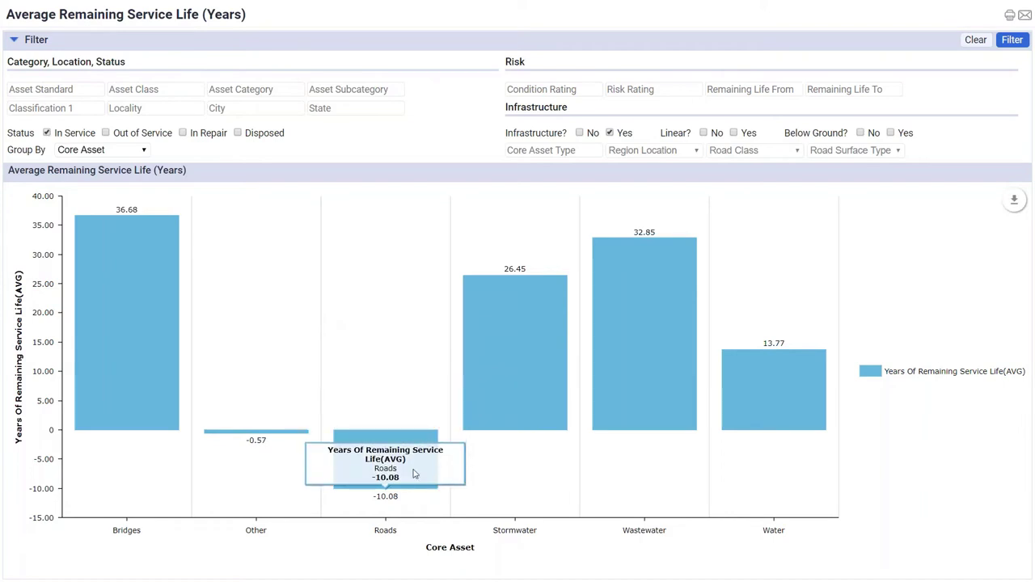
left_click(414, 474)
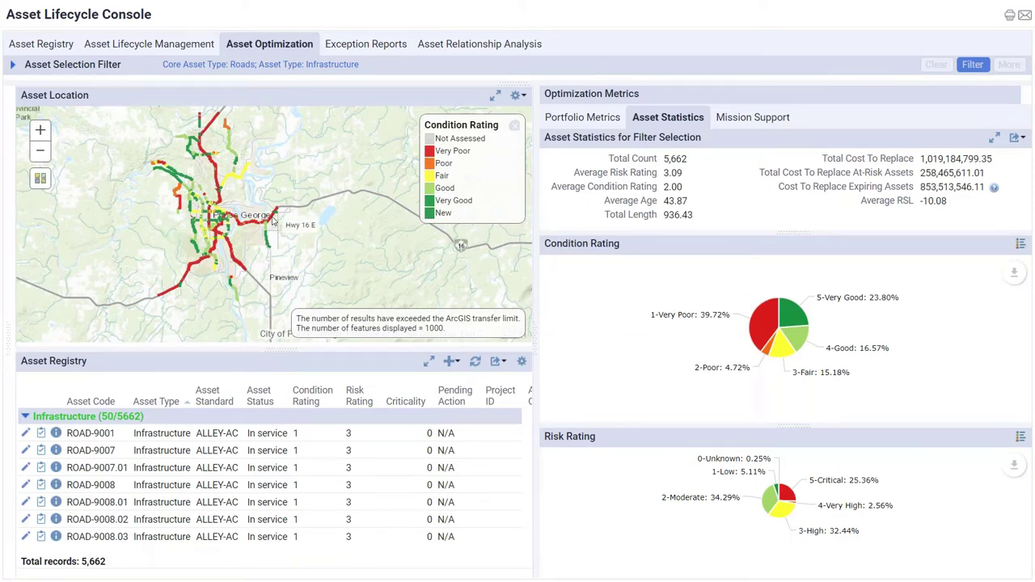
Step: Zoom the Asset Location map and open the Hwy 16 E road's condition details popup
scroll(273, 219, "up", 4)
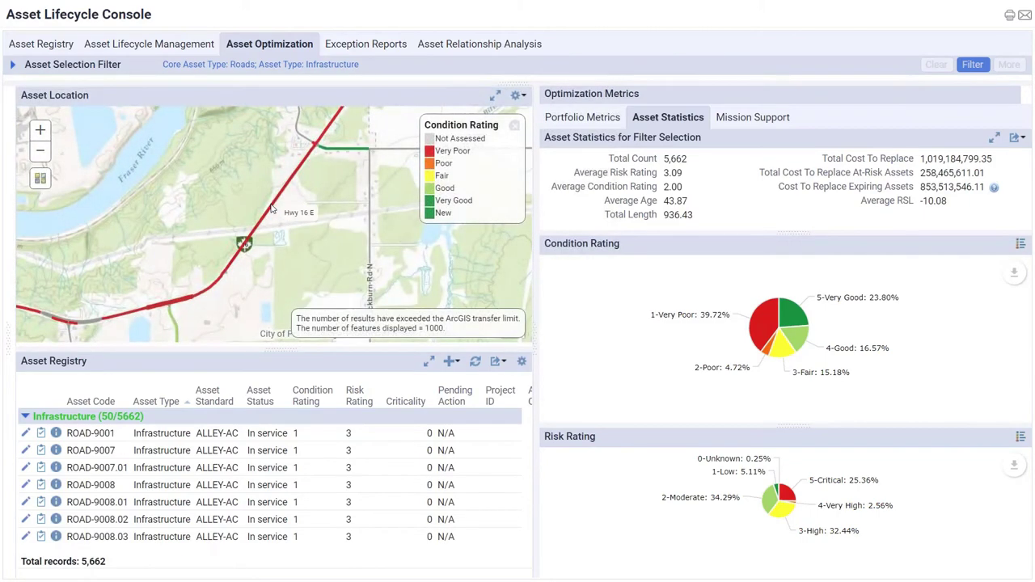
left_click(272, 209)
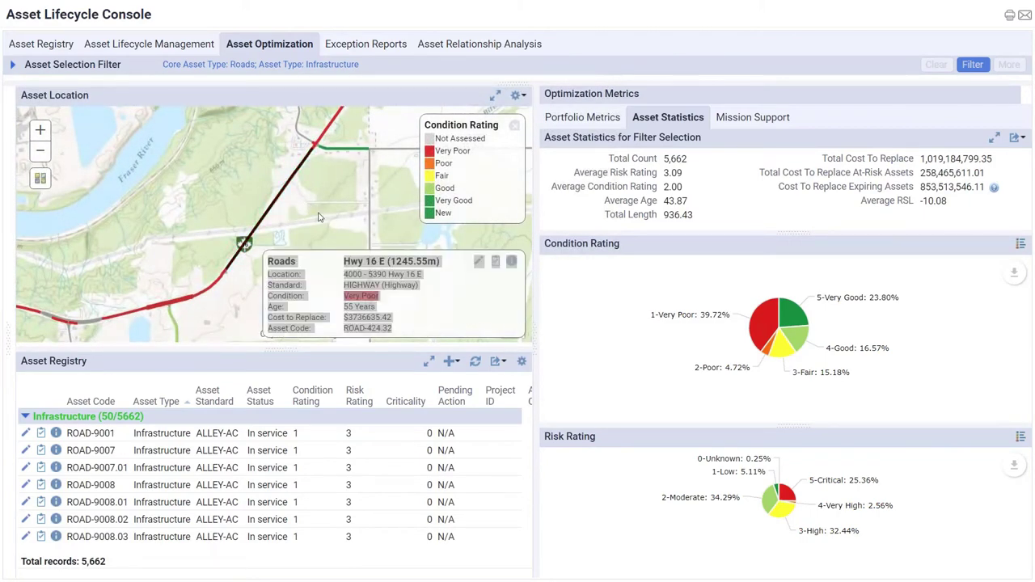
triple_click(448, 316)
left_click(449, 316)
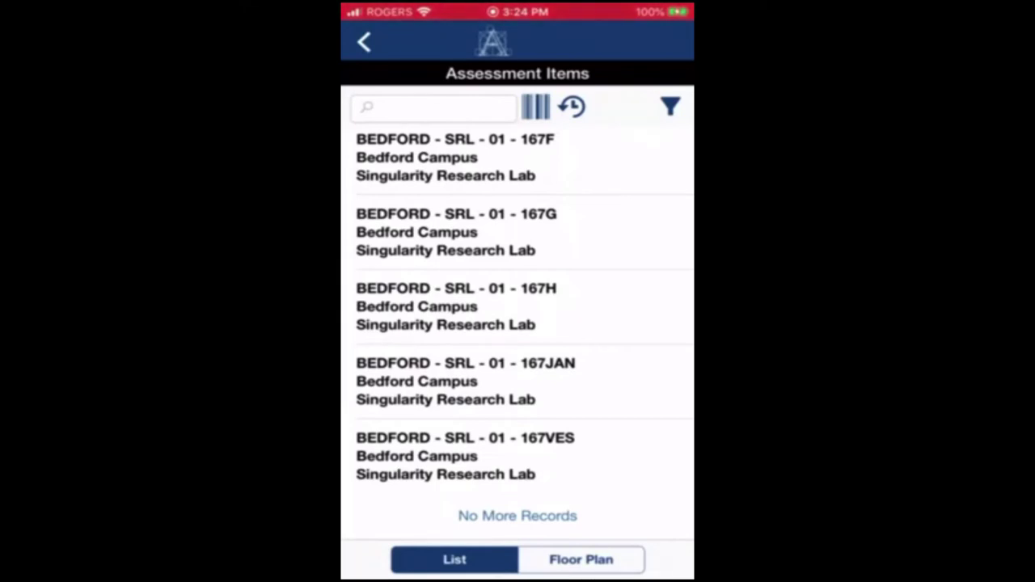
Step: Open the assessment for room 167G and scroll down to its condition fields
left_click(457, 232)
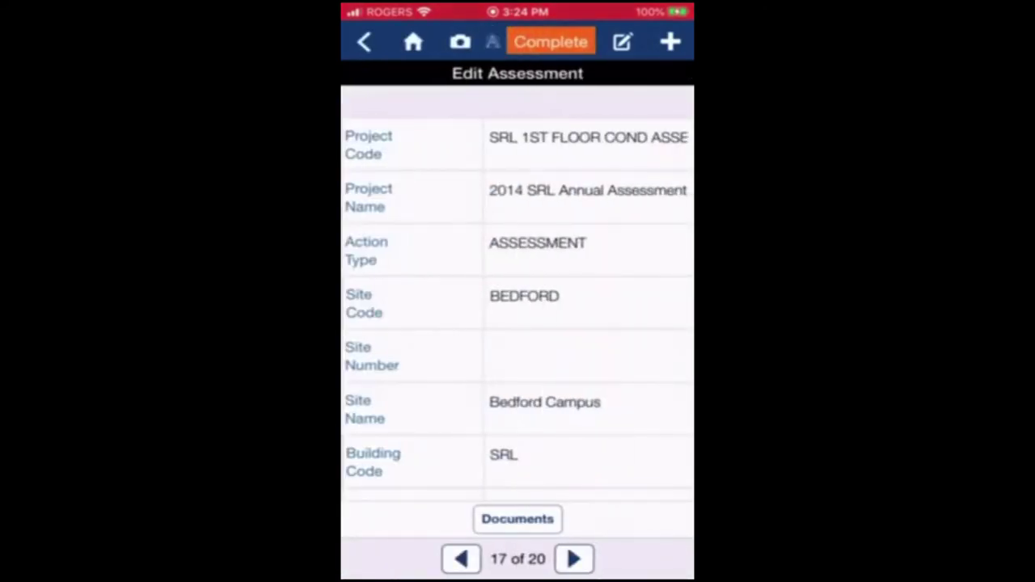
scroll(518, 307, "down", 5)
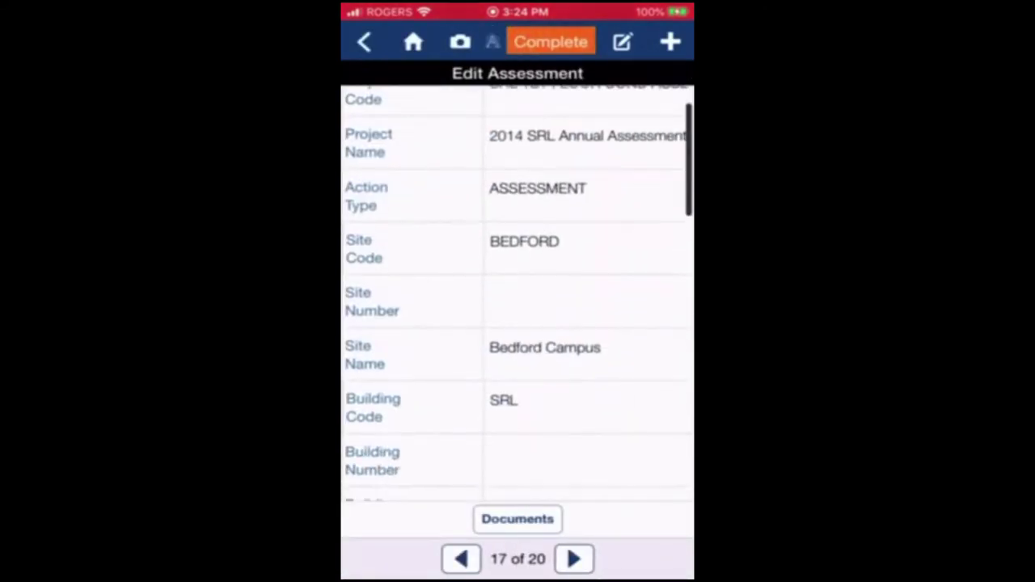
scroll(518, 307, "down", 3)
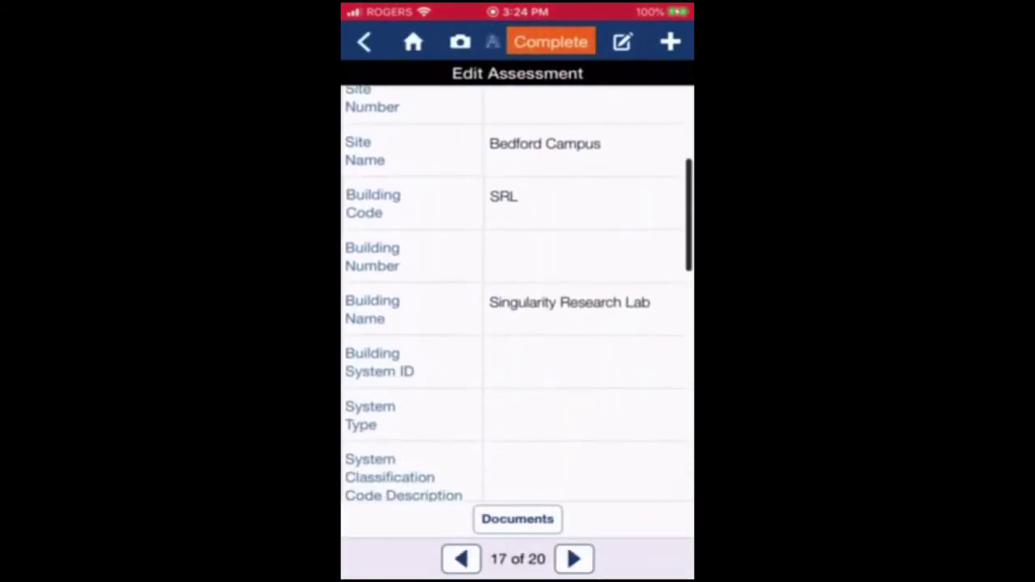
scroll(517, 308, "down", 2)
scroll(518, 308, "down", 2)
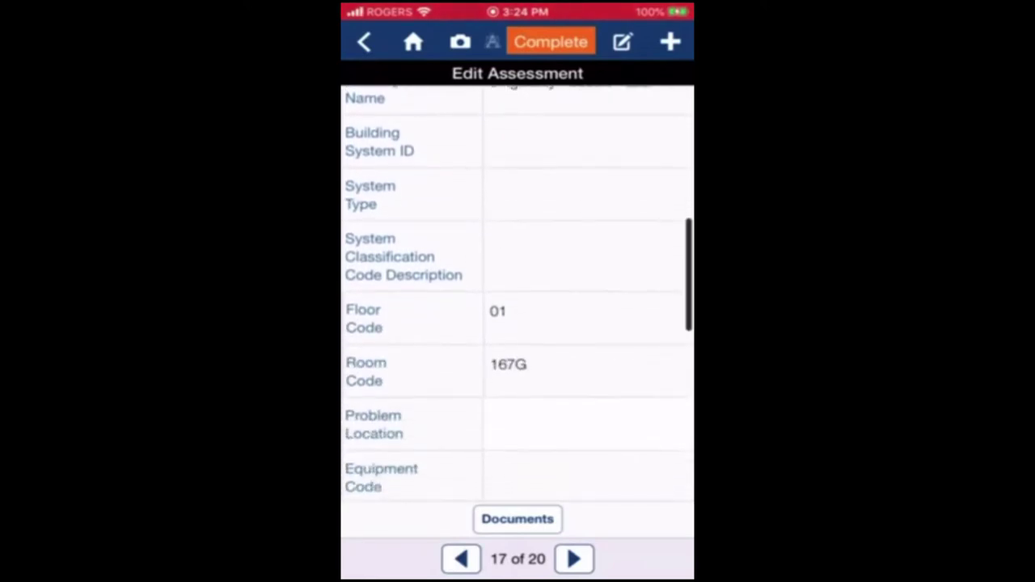
scroll(518, 308, "down", 2)
scroll(517, 307, "down", 2)
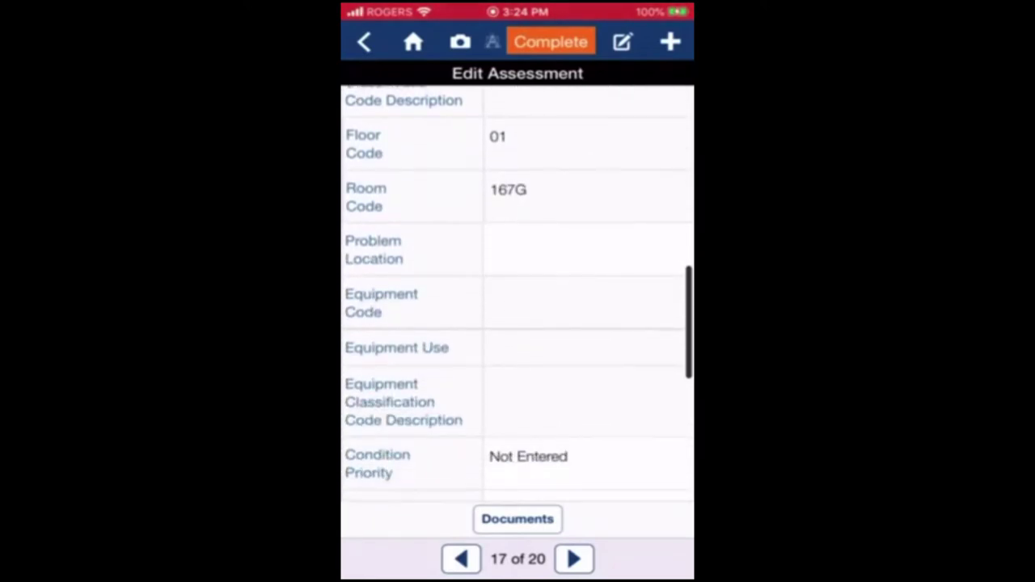
scroll(518, 307, "down", 2)
scroll(518, 308, "down", 2)
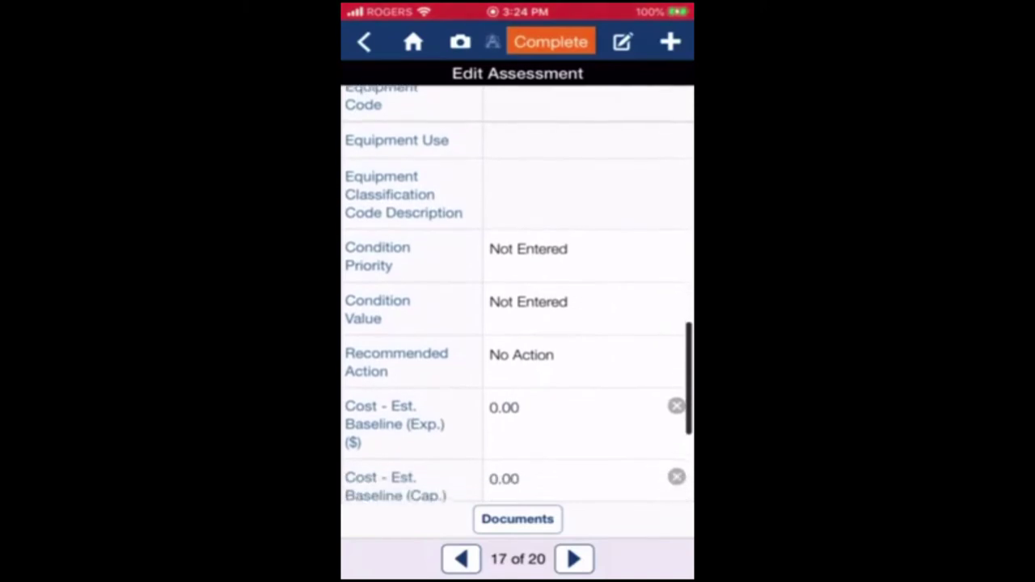
Step: Set the condition priority to Delayed Priority and the condition value to Fair
left_click(528, 242)
scroll(518, 501, "down", 2)
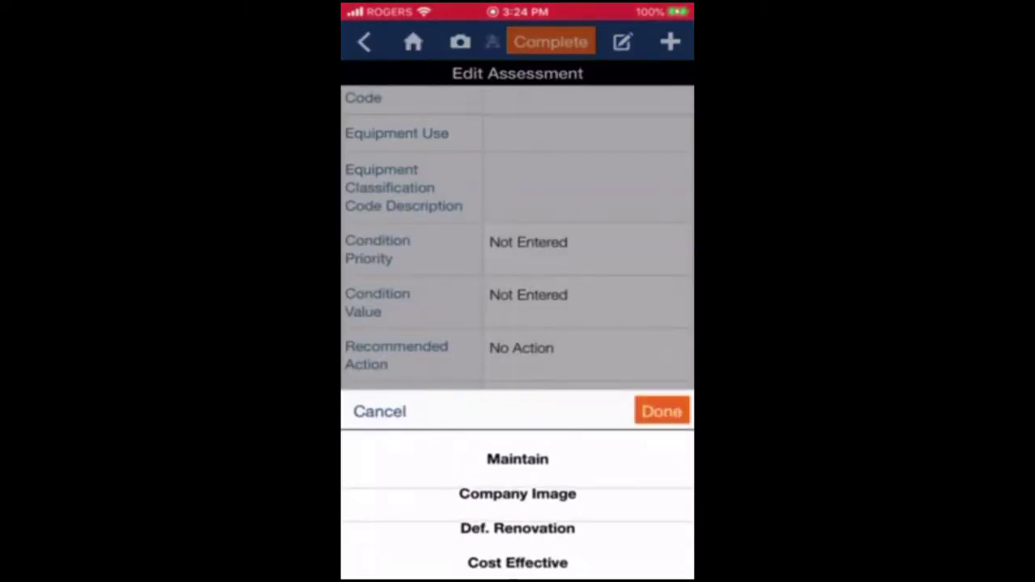
scroll(518, 501, "down", 2)
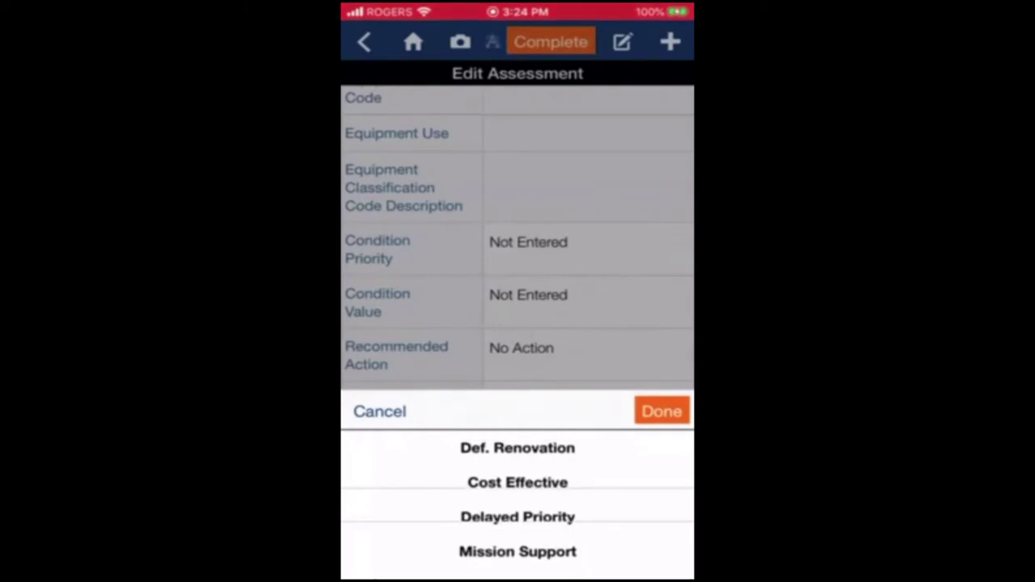
scroll(517, 501, "down", 1)
left_click(662, 411)
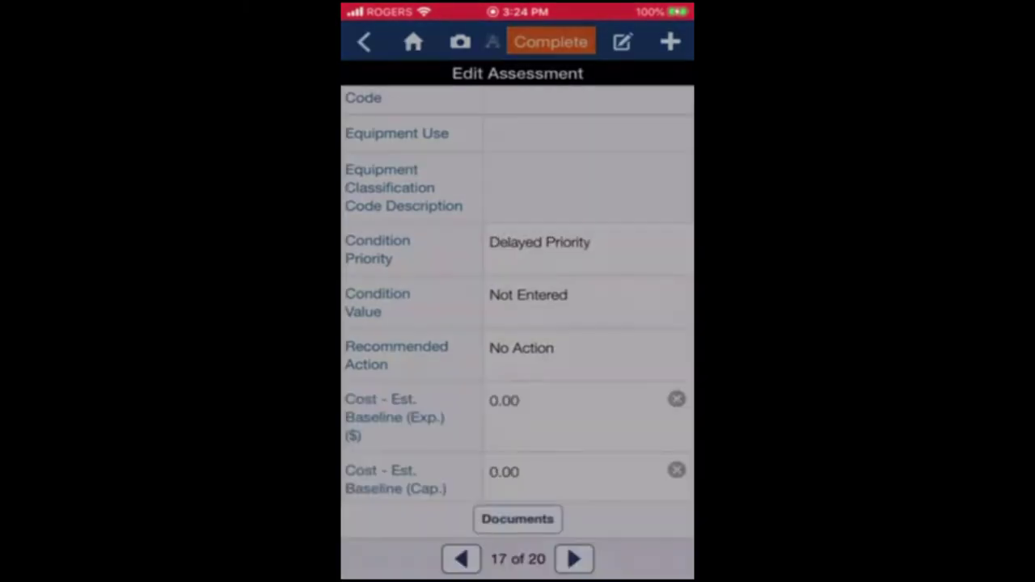
left_click(529, 294)
scroll(517, 502, "down", 2)
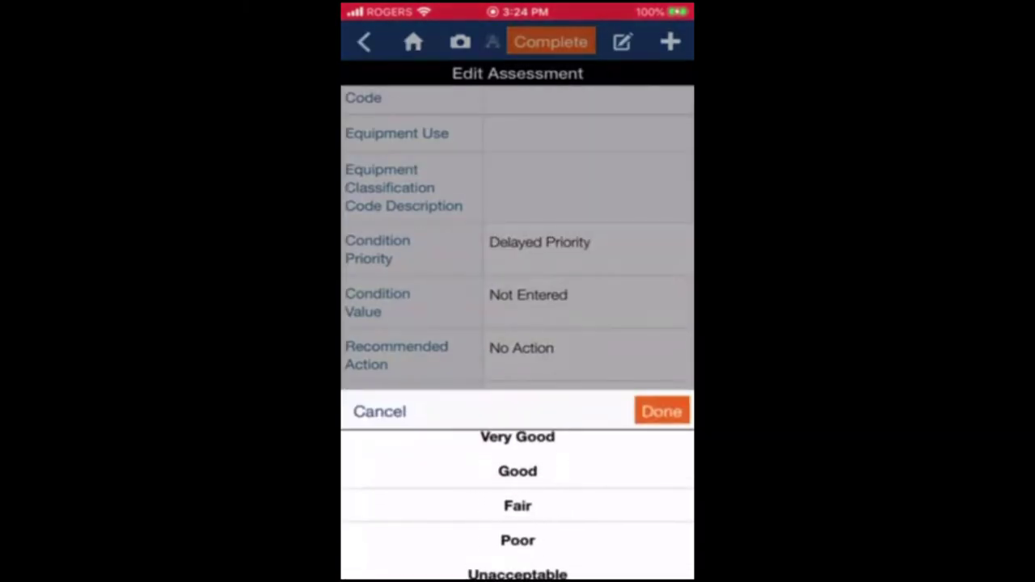
left_click(662, 411)
Step: Choose Repair as the recommended action, then go into the expense and capital baseline cost fields
scroll(518, 323, "down", 3)
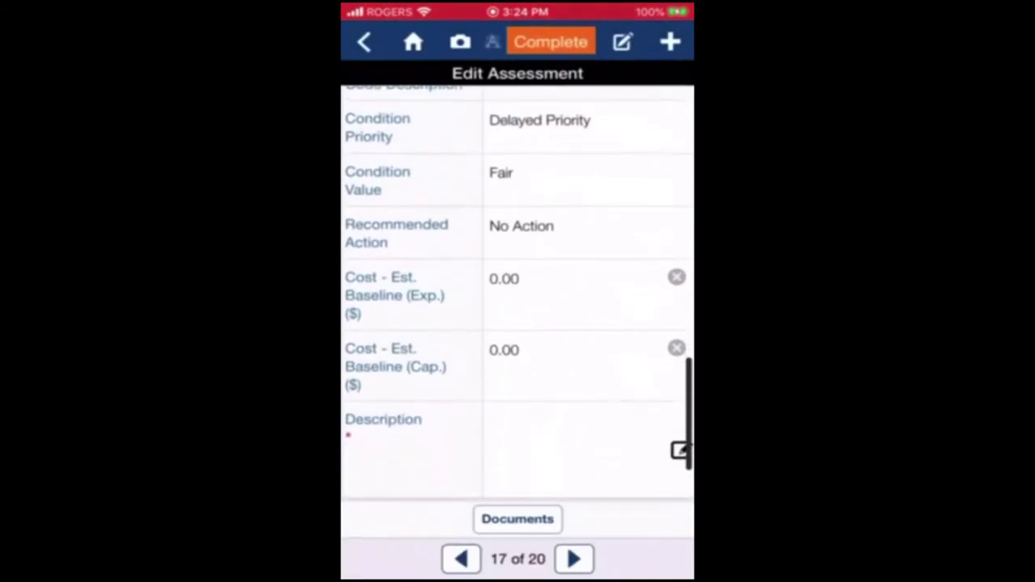
left_click(522, 224)
scroll(518, 501, "down", 3)
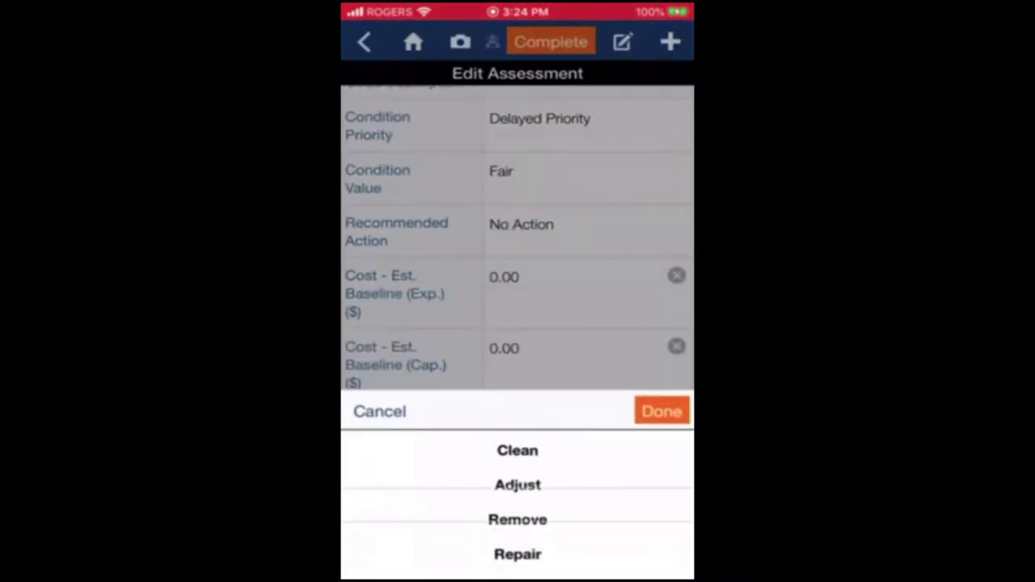
left_click(661, 411)
scroll(518, 323, "down", 1)
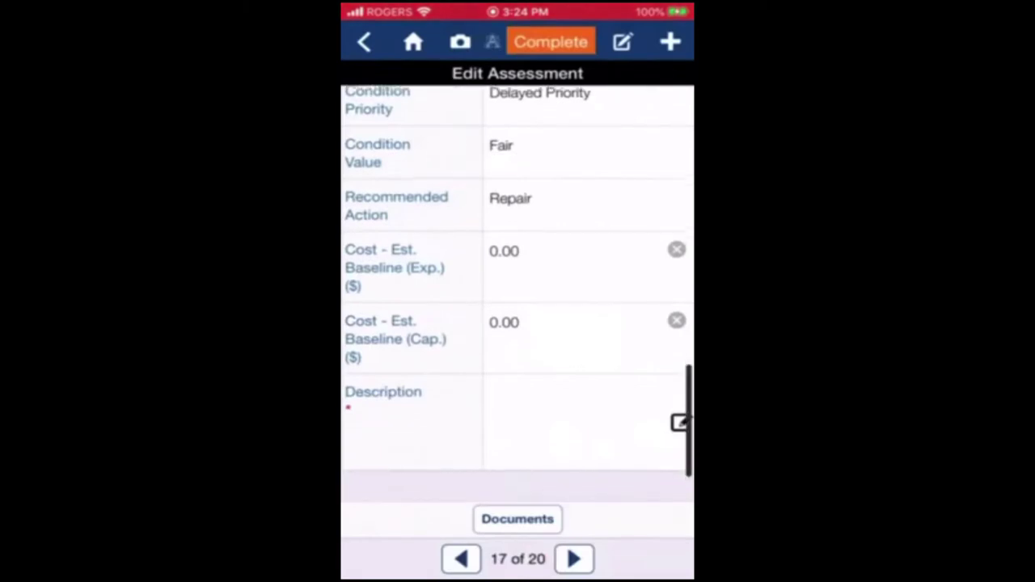
left_click(504, 231)
left_click(504, 240)
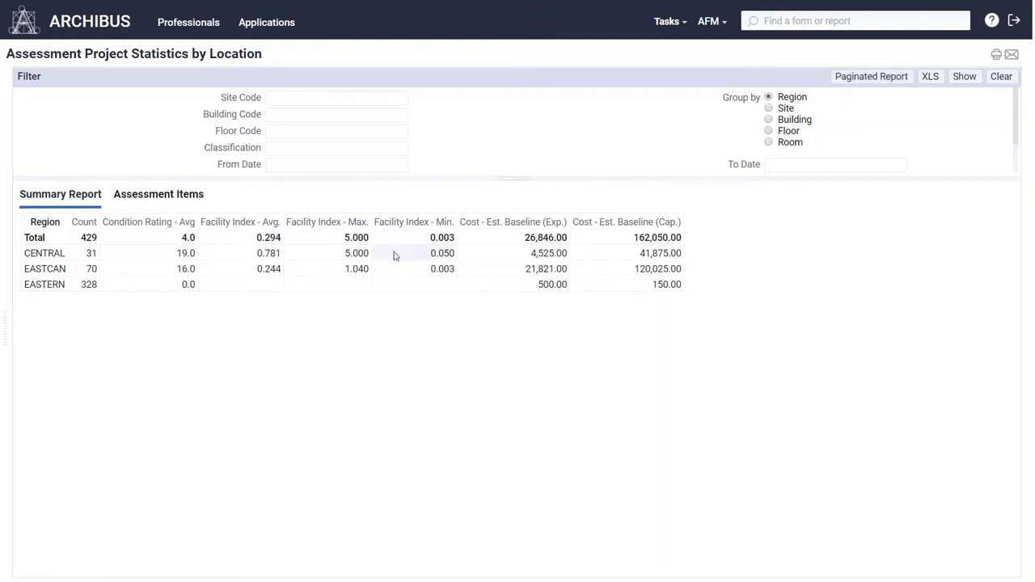
Step: Drill into the EASTCAN region row to see its costs and ratings by classification level 1
left_click(66, 273)
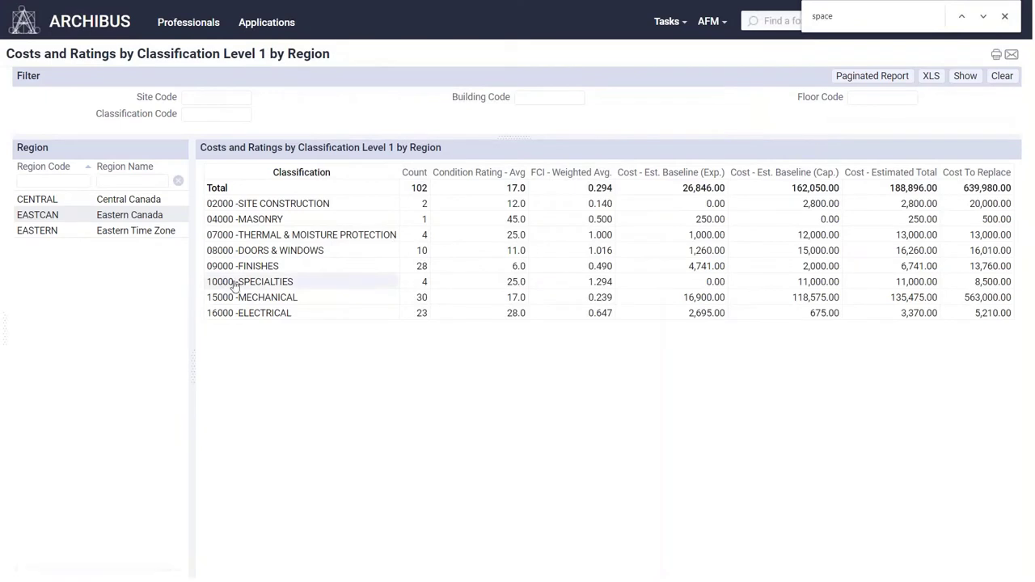
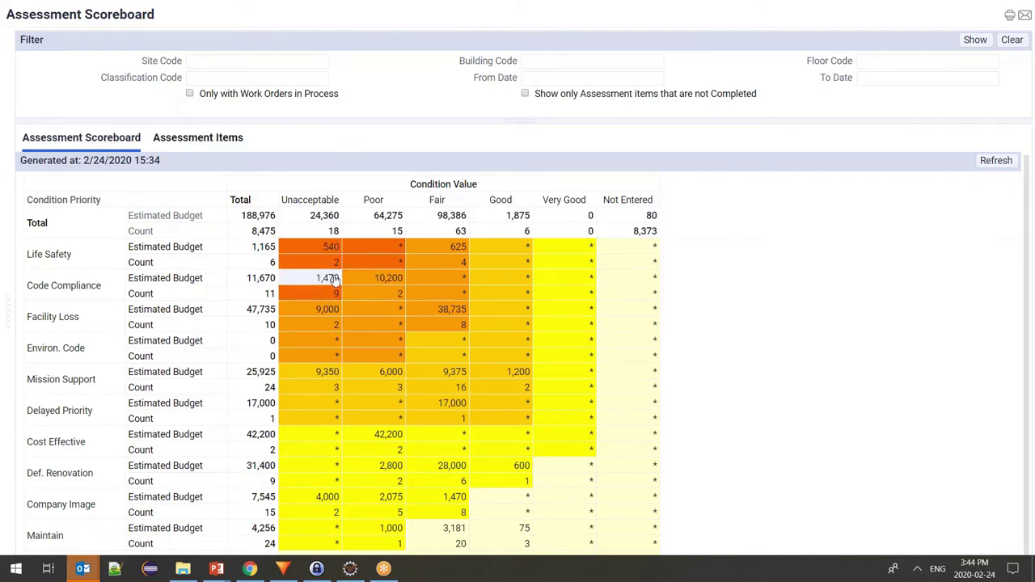
Step: Drill into Code Compliance items rated Unacceptable and edit item 93, Unit Masonry Restoration
left_click(334, 278)
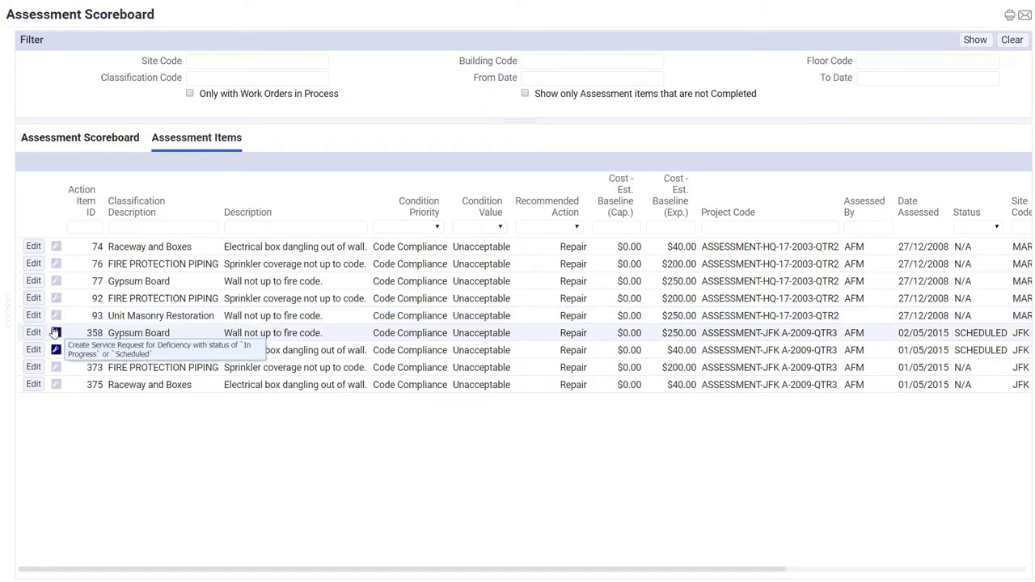
left_click(33, 314)
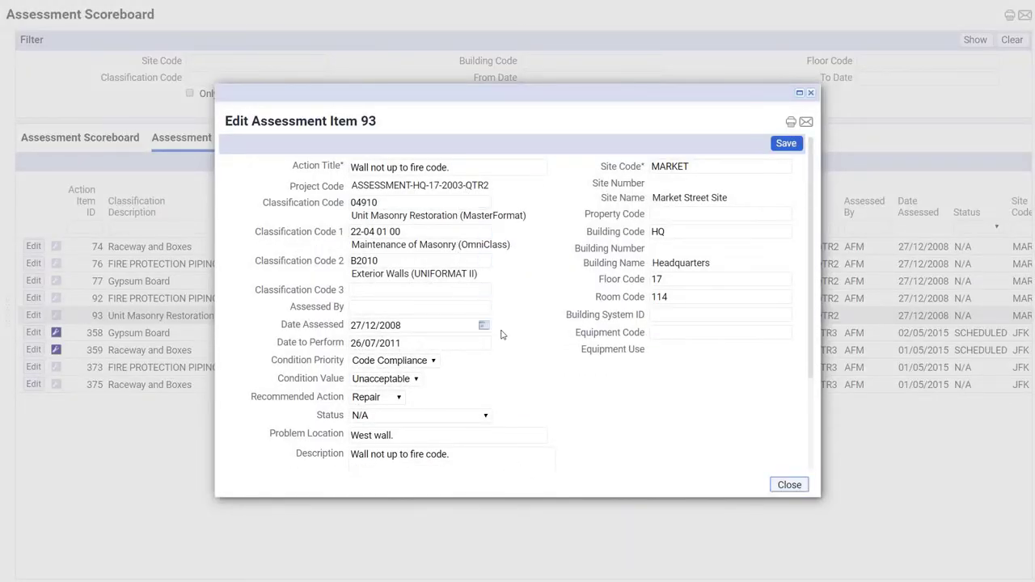
Step: Expand item 93's Costs, Documents and ERP sections and open its photo activity_log-93-doc.jpeg
scroll(538, 372, "down", 3)
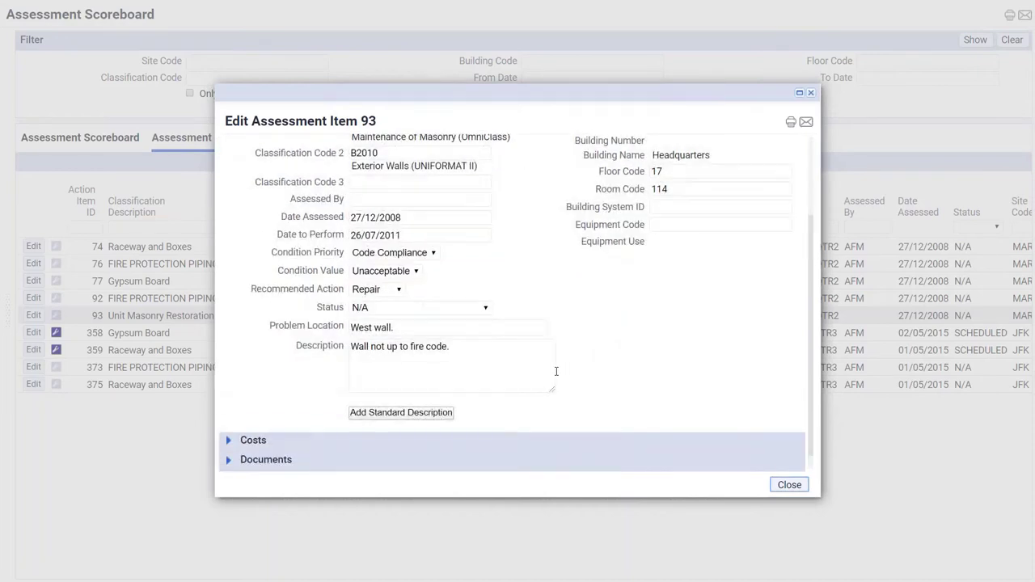
scroll(579, 381, "down", 1)
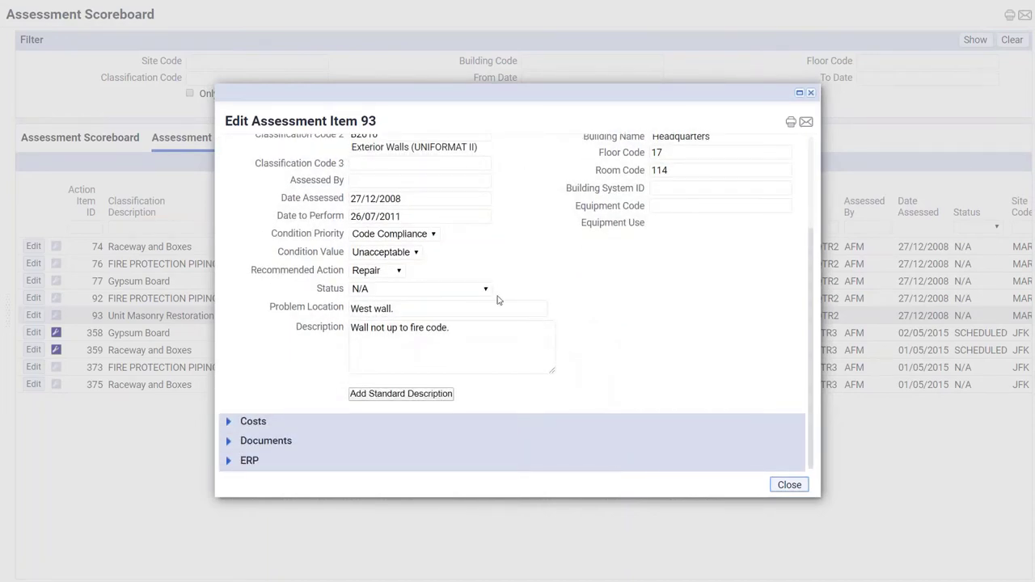
left_click(229, 422)
scroll(229, 427, "down", 2)
left_click(230, 441)
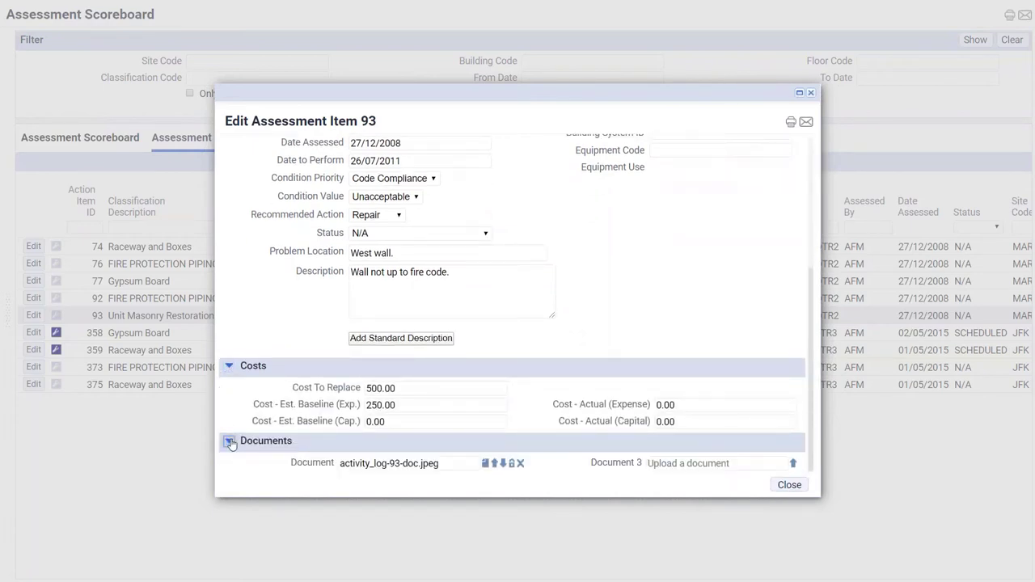
left_click(229, 460)
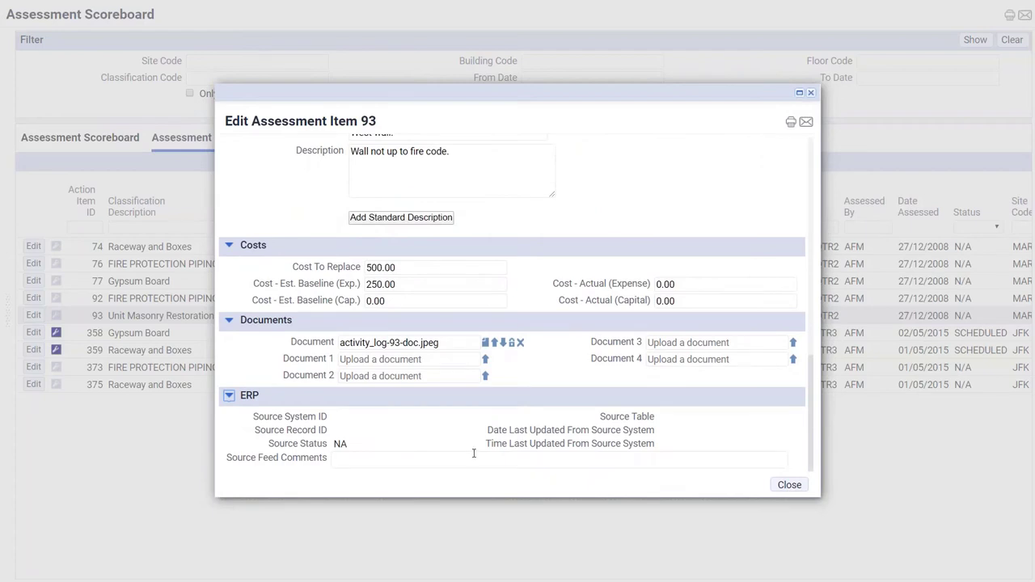
left_click(485, 342)
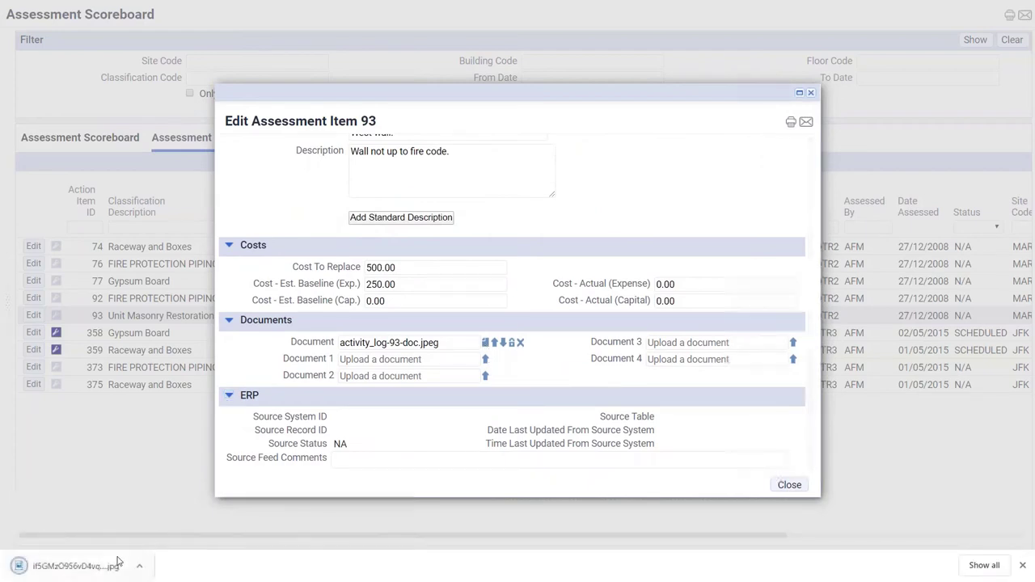
left_click(116, 564)
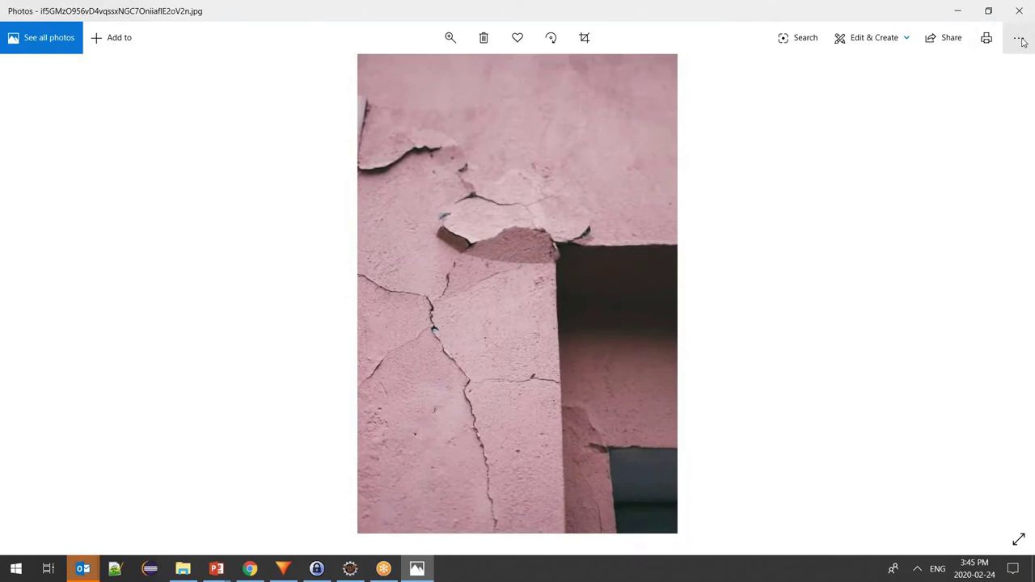
Step: Close the Photos window showing the cracked, peeling wall
left_click(1020, 11)
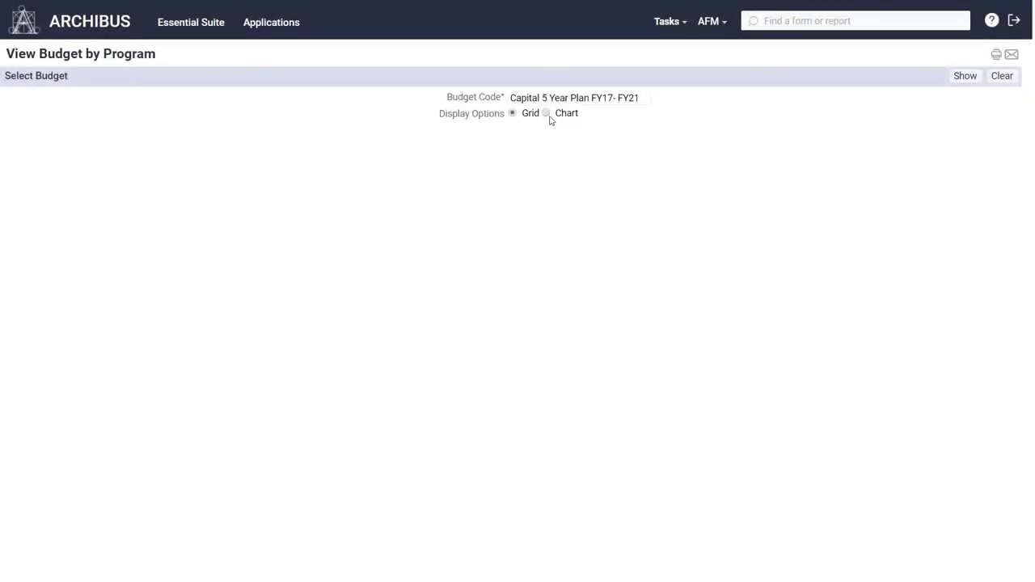
Step: Chart the Capital 5 Year Plan budget and view the 2019 Manufacturing Expansion details
left_click(962, 77)
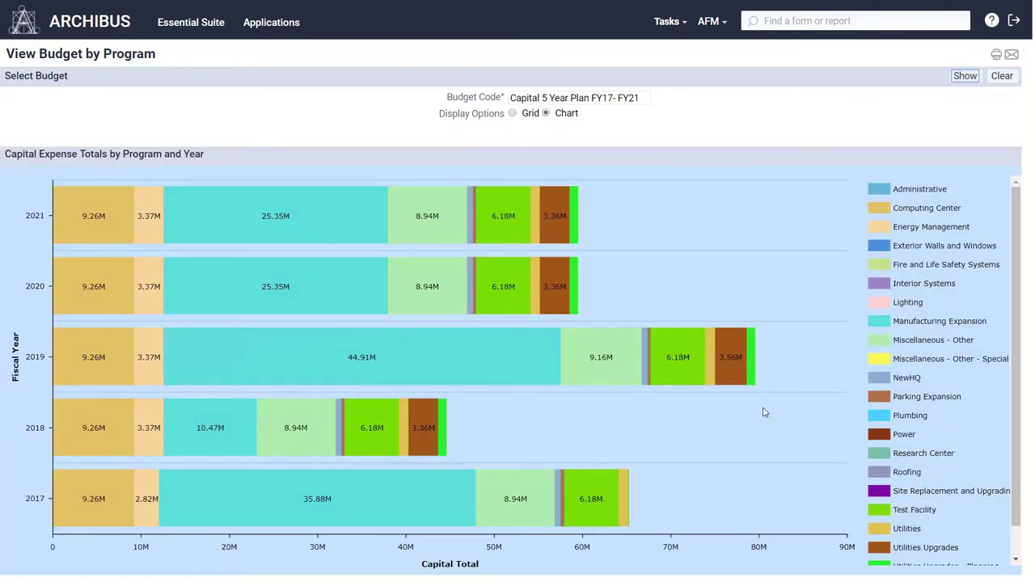
mouse_move(738, 373)
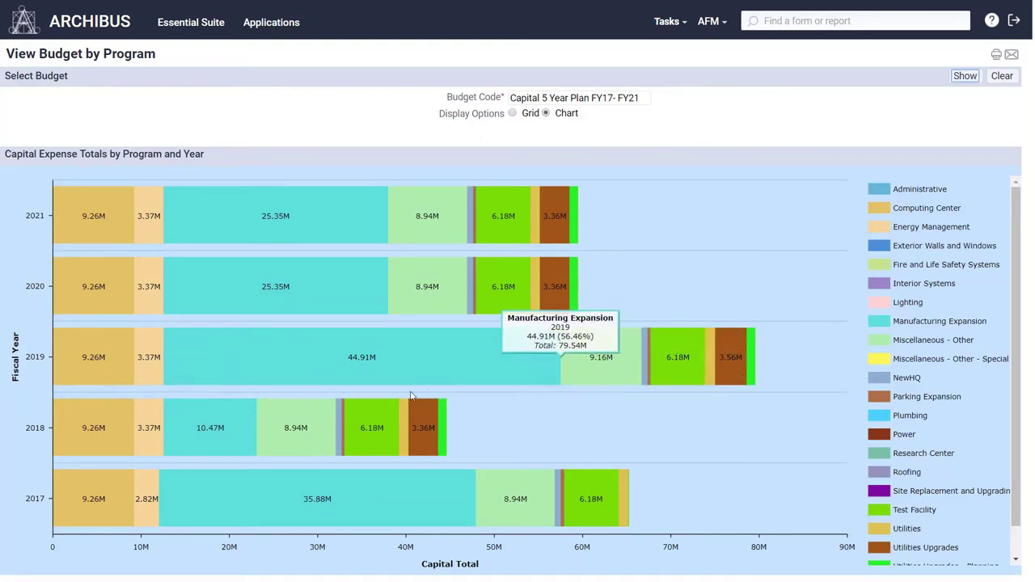
mouse_move(411, 386)
left_click(411, 386)
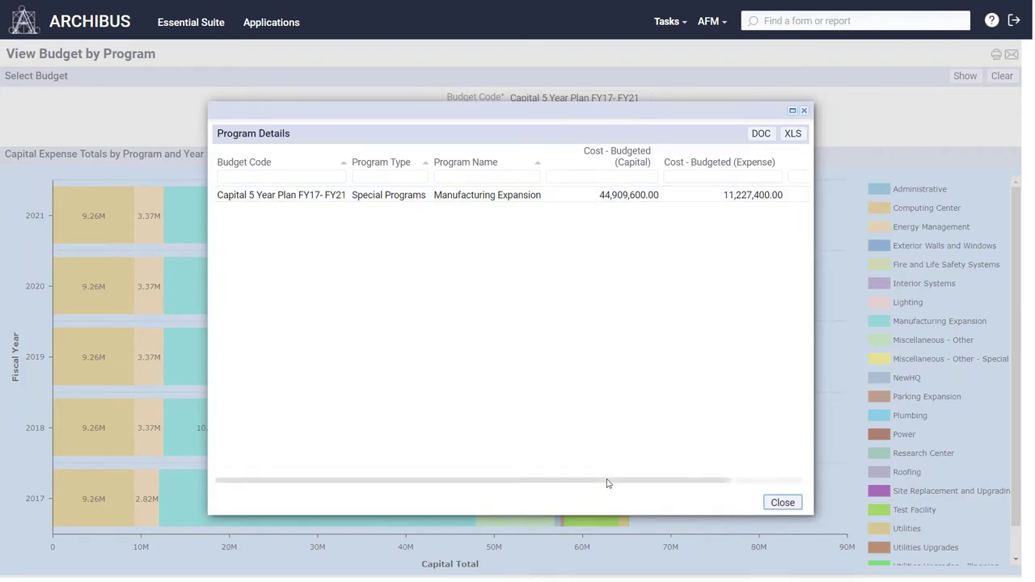
Step: Close the program details and reload the budget by program as a grid
left_click_drag(608, 483, 704, 481)
left_click(782, 503)
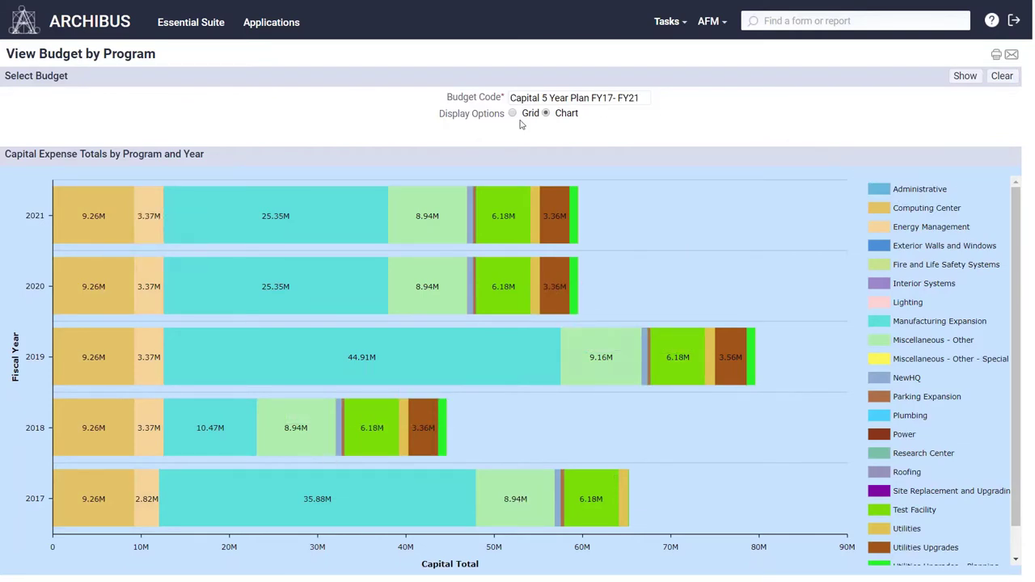
left_click(965, 76)
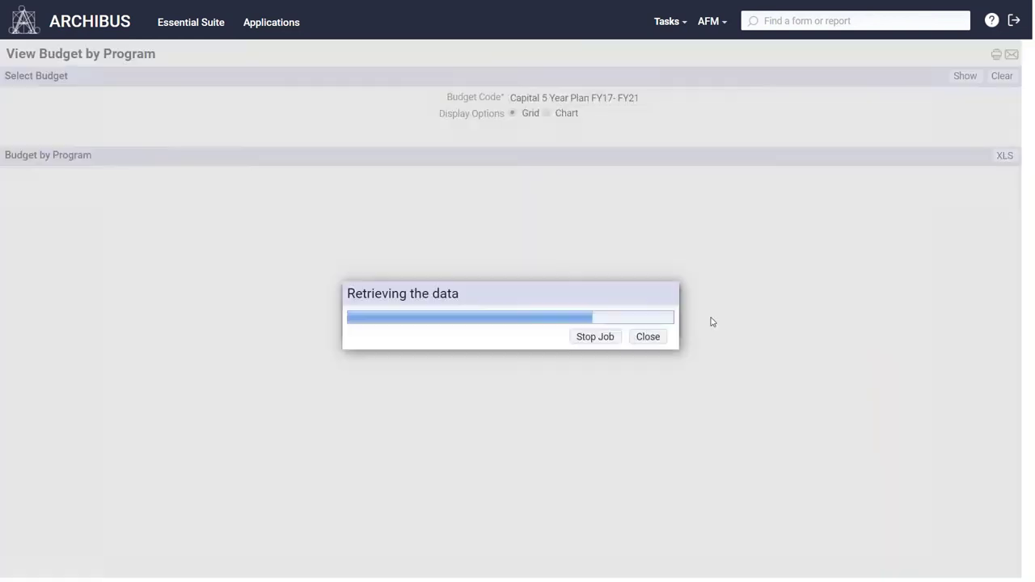
left_click(668, 341)
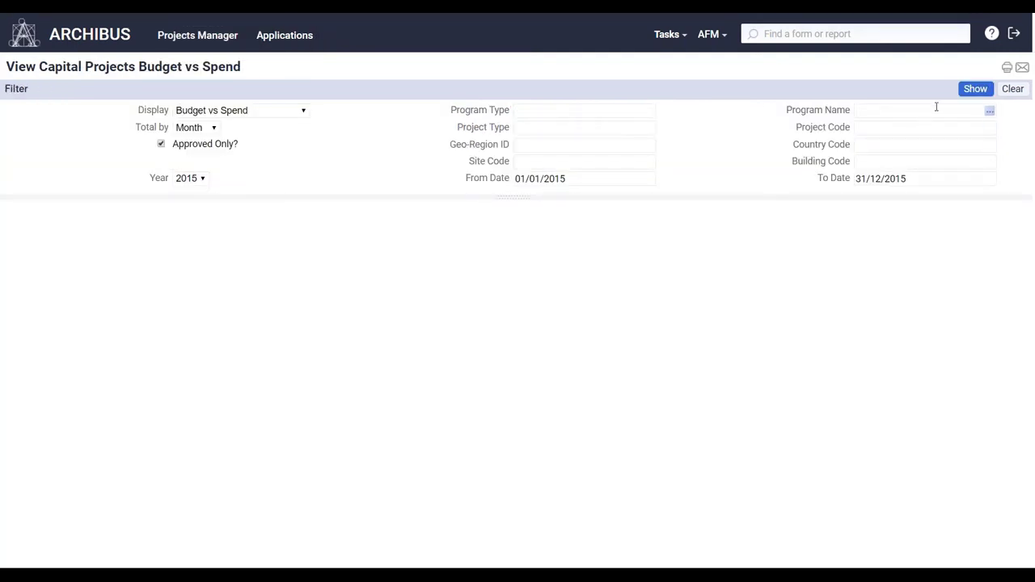
Step: Chart 2015 monthly budget versus spend for approved projects and drill into the 2015-11 Spend bar
left_click(979, 94)
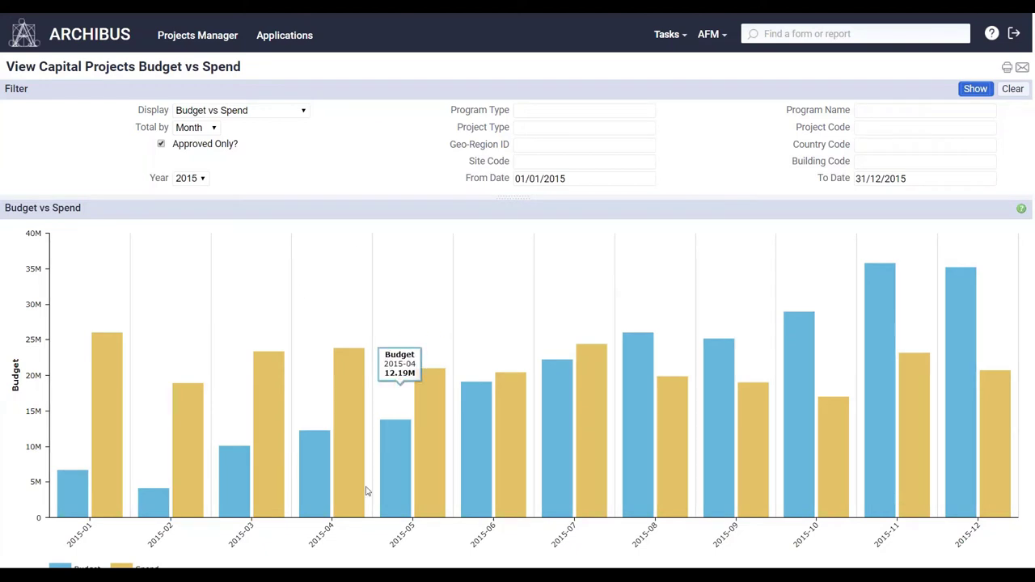
mouse_move(635, 437)
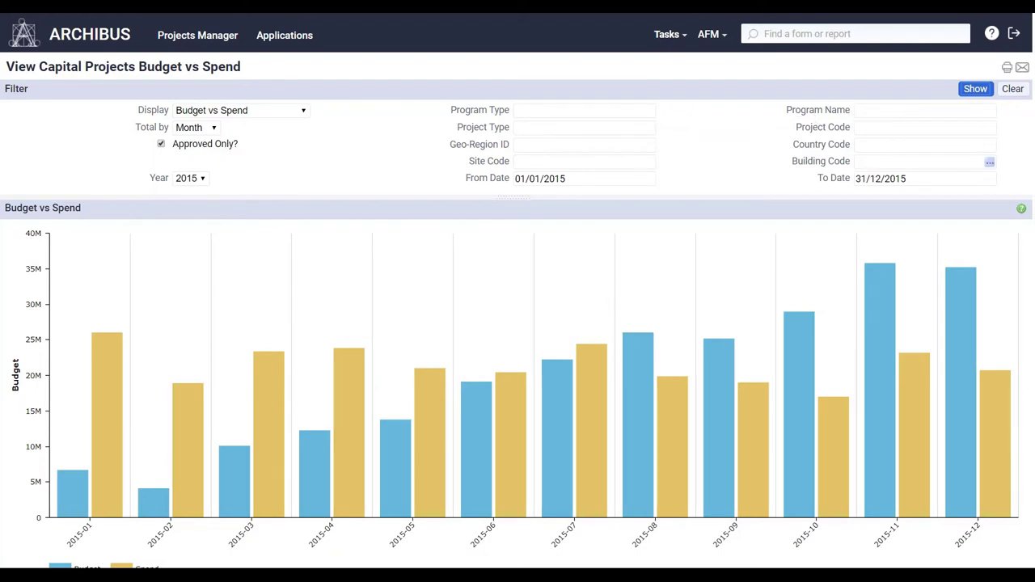
mouse_move(545, 378)
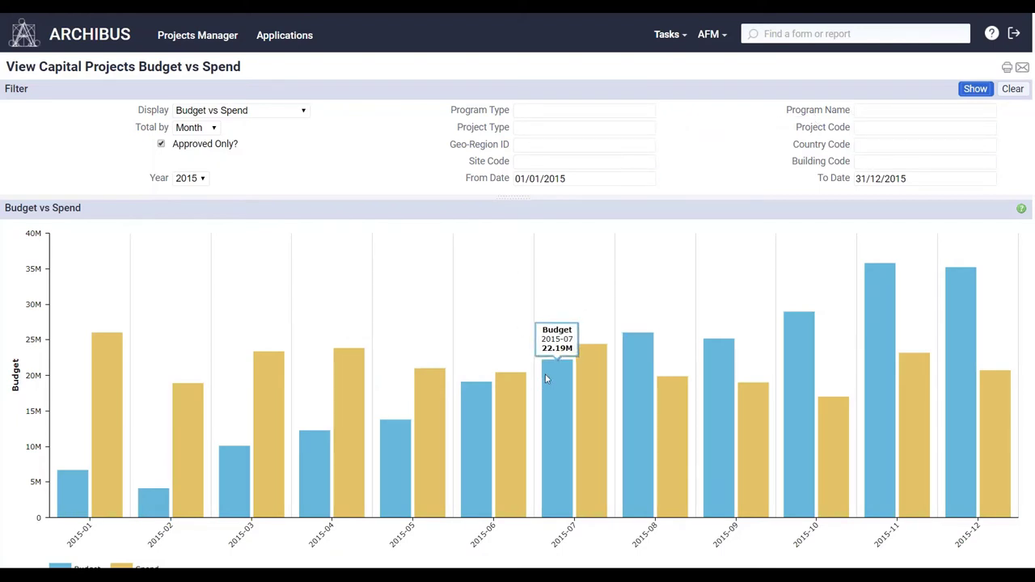
mouse_move(251, 503)
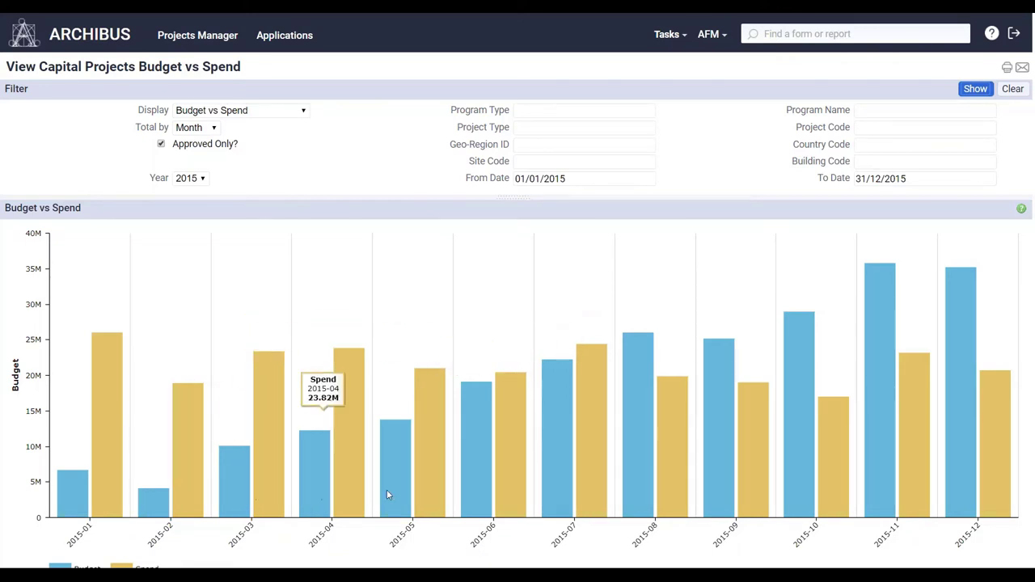
mouse_move(406, 492)
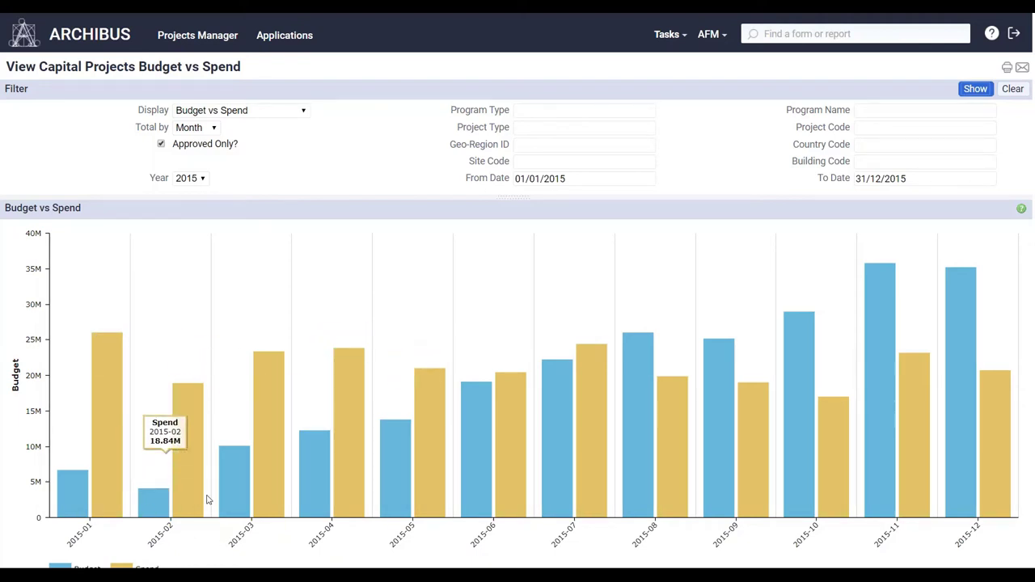
mouse_move(351, 477)
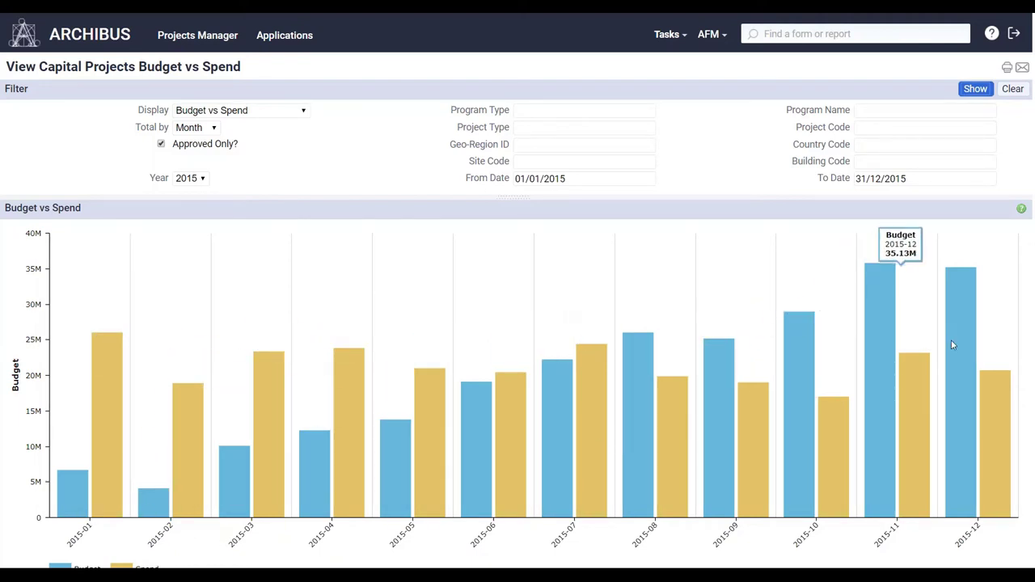
mouse_move(906, 395)
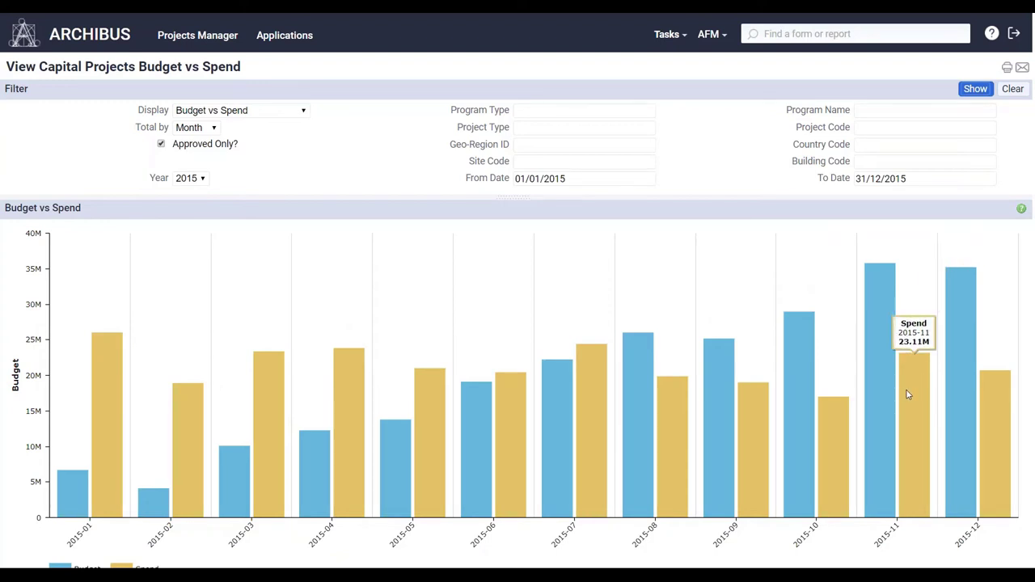
left_click(909, 394)
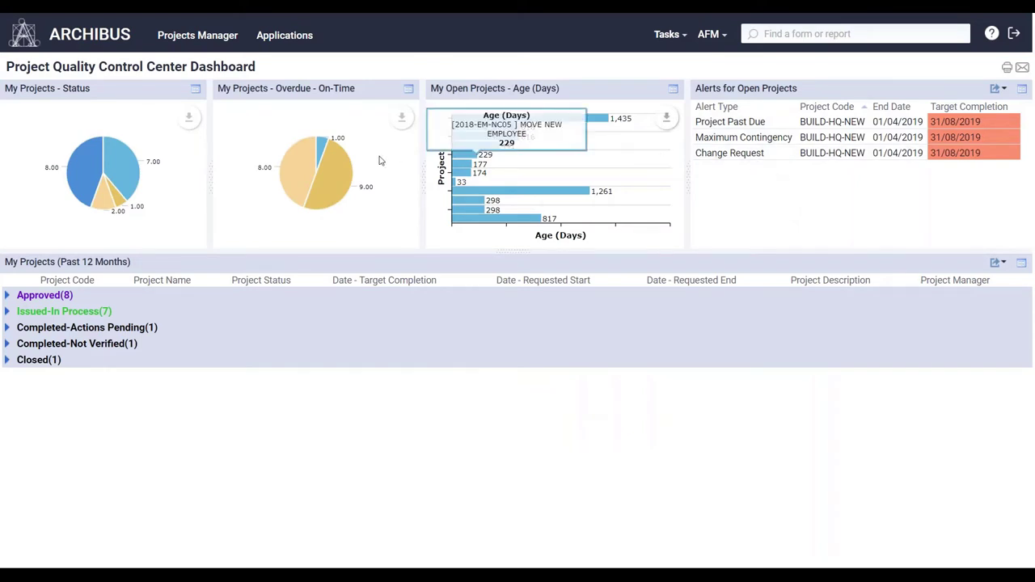
mouse_move(86, 167)
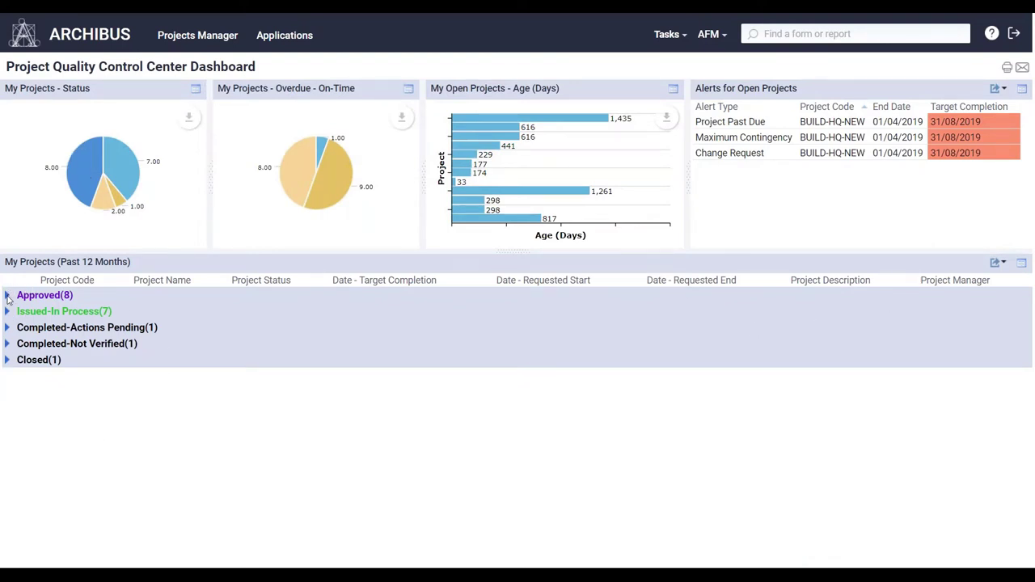
left_click(8, 296)
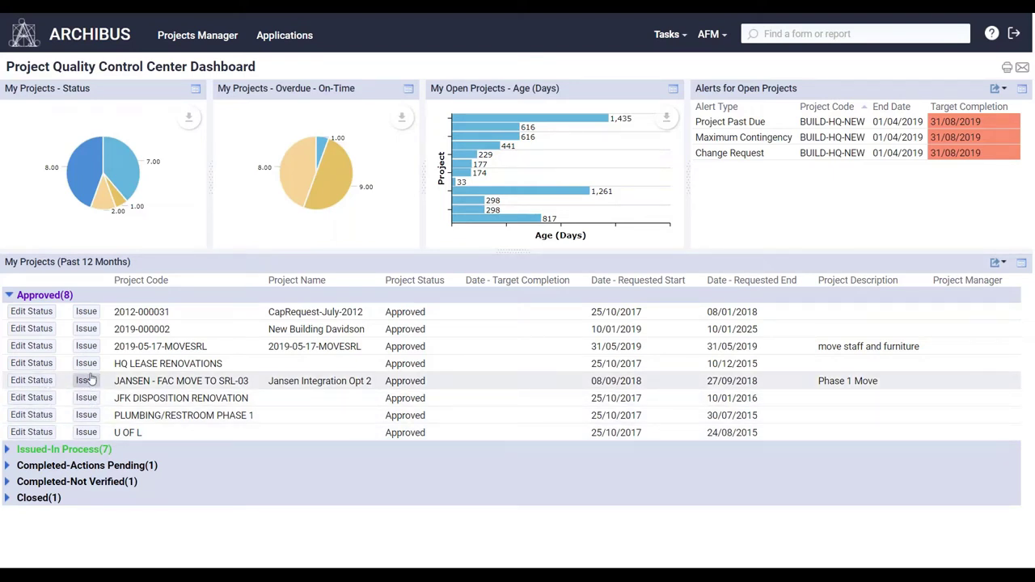
left_click(86, 329)
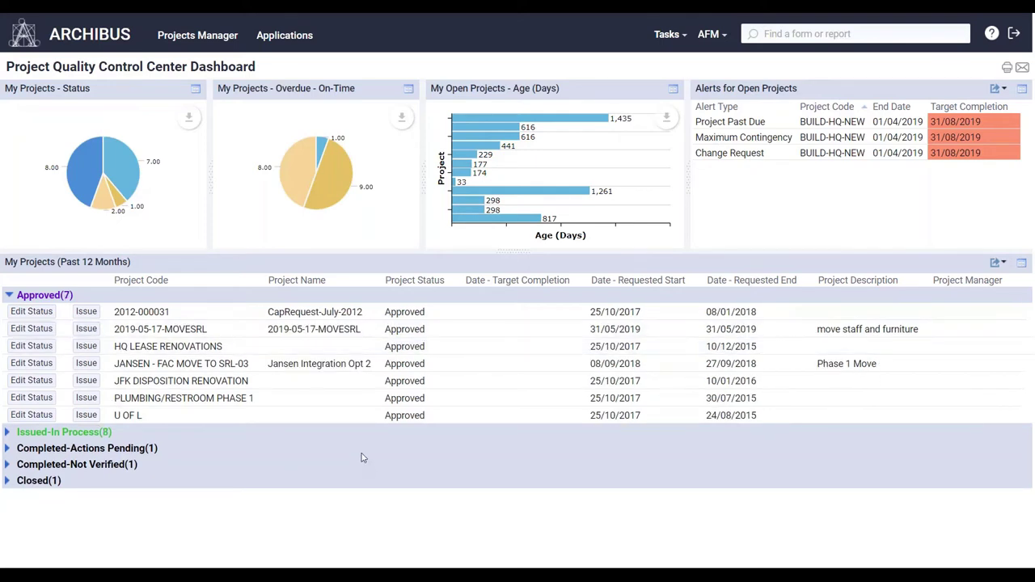
Step: Open BUILD-HQ-NEW from the Issued-In Process projects in its management console
left_click(11, 435)
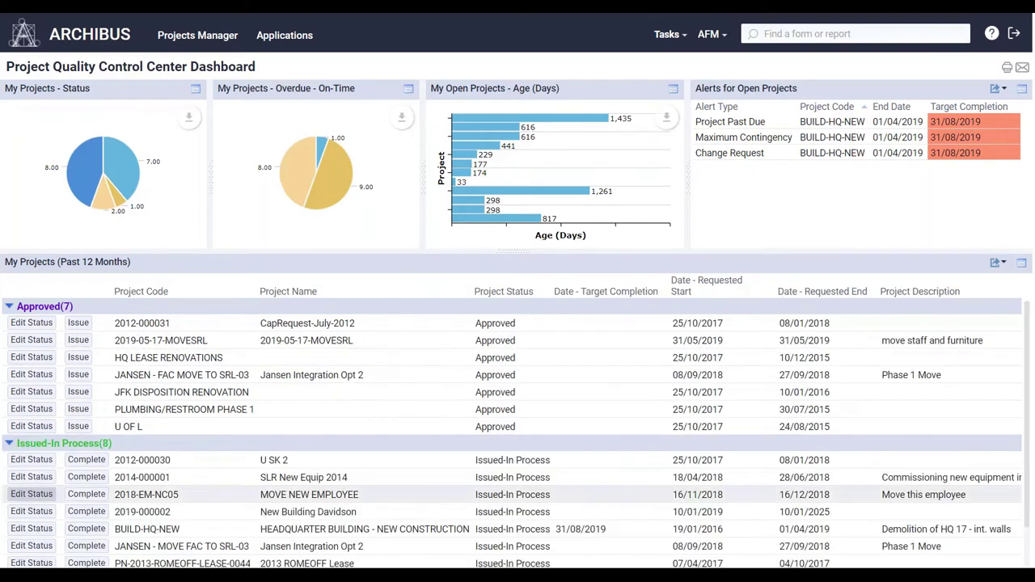
scroll(274, 488, "down", 2)
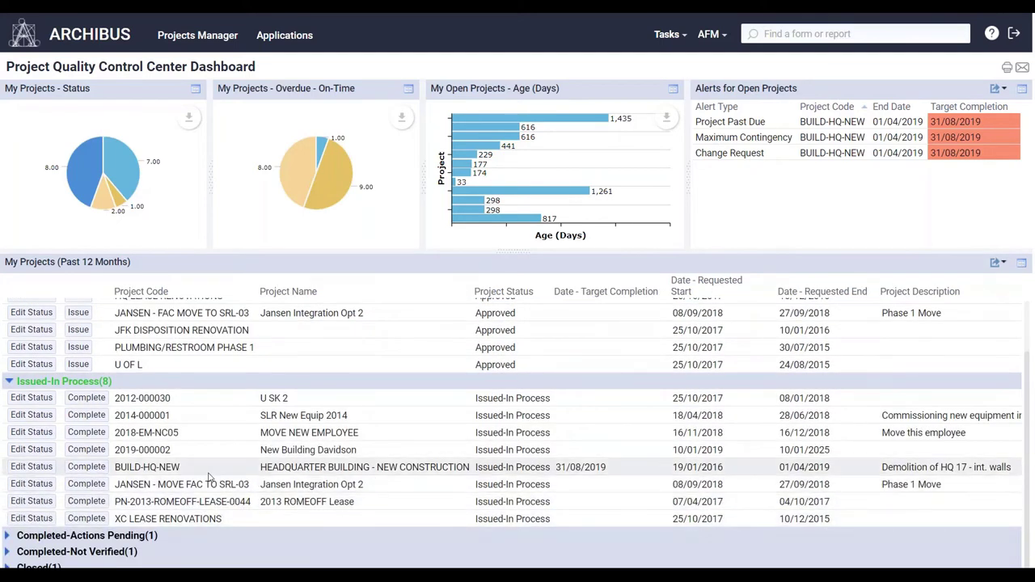
left_click(124, 472)
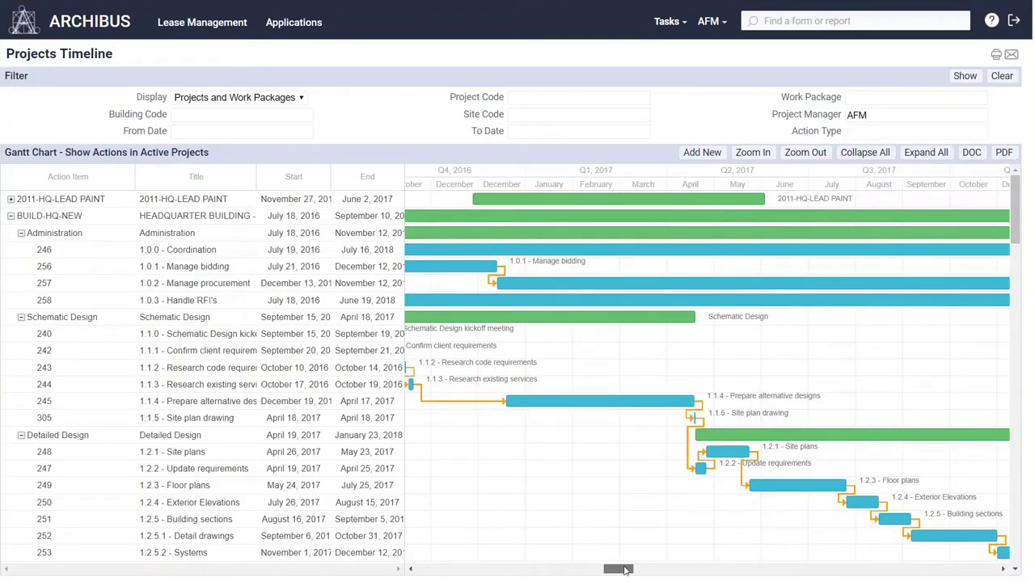
Step: Zoom the Gantt chart out and back in, then move activity 1.1.4 to January 7 – May 7, 2017
mouse_move(623, 570)
left_mouse_down()
mouse_move(532, 571)
mouse_move(610, 569)
left_mouse_up()
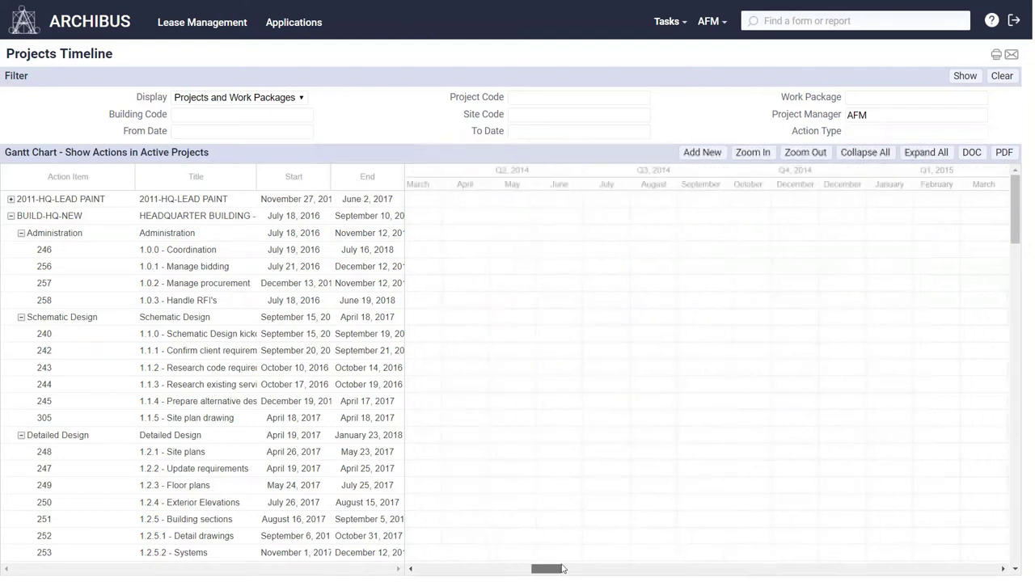
left_click_drag(619, 568, 623, 568)
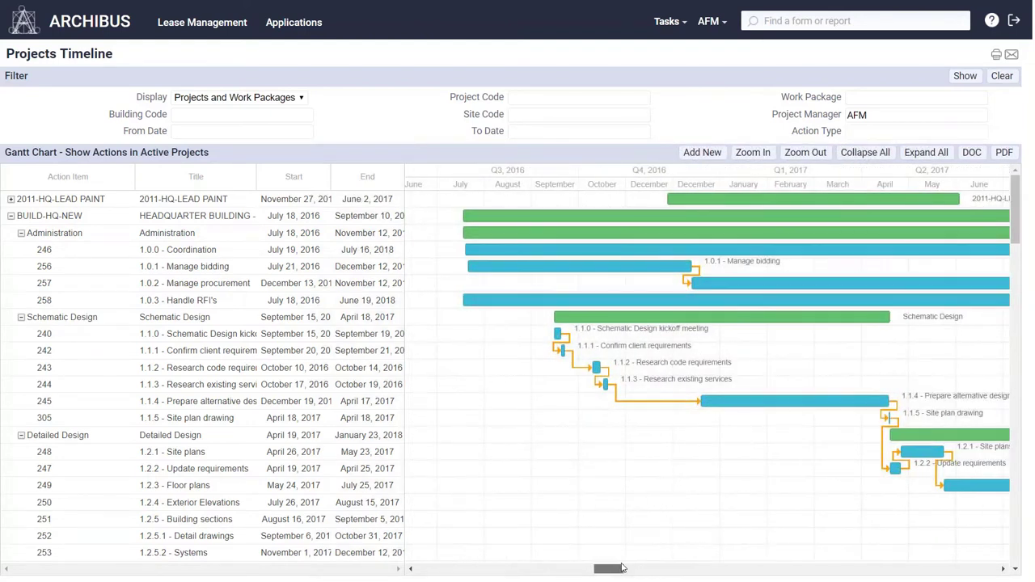
left_click(807, 154)
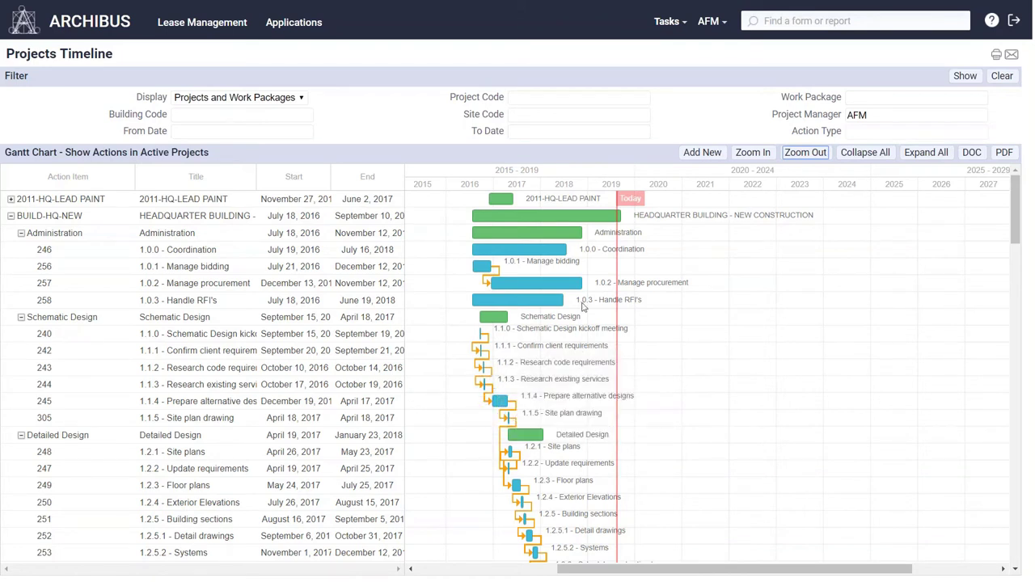
left_click(743, 159)
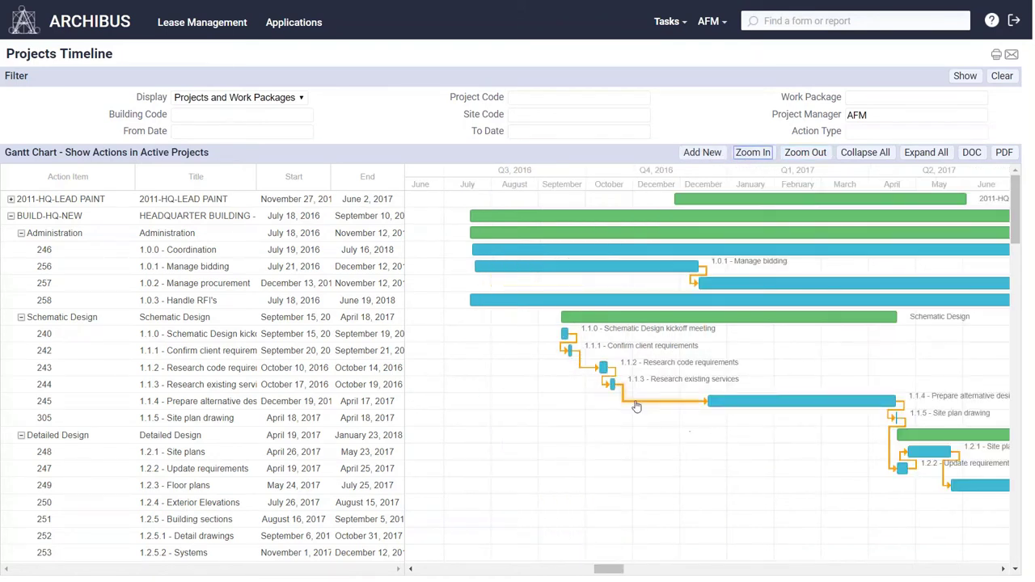
left_click_drag(719, 400, 747, 399)
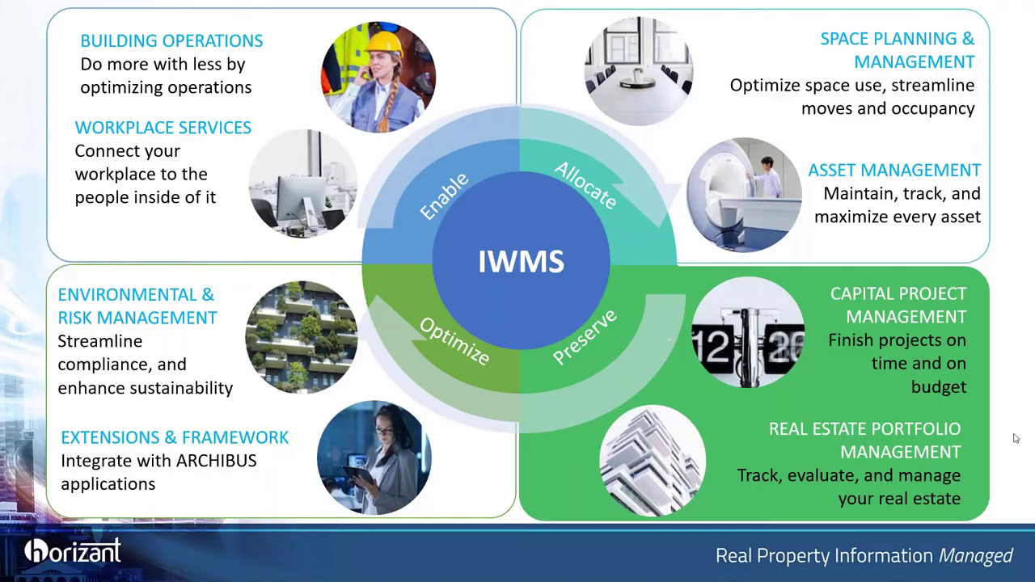
Step: Advance past the IWMS overview slide
left_click(967, 449)
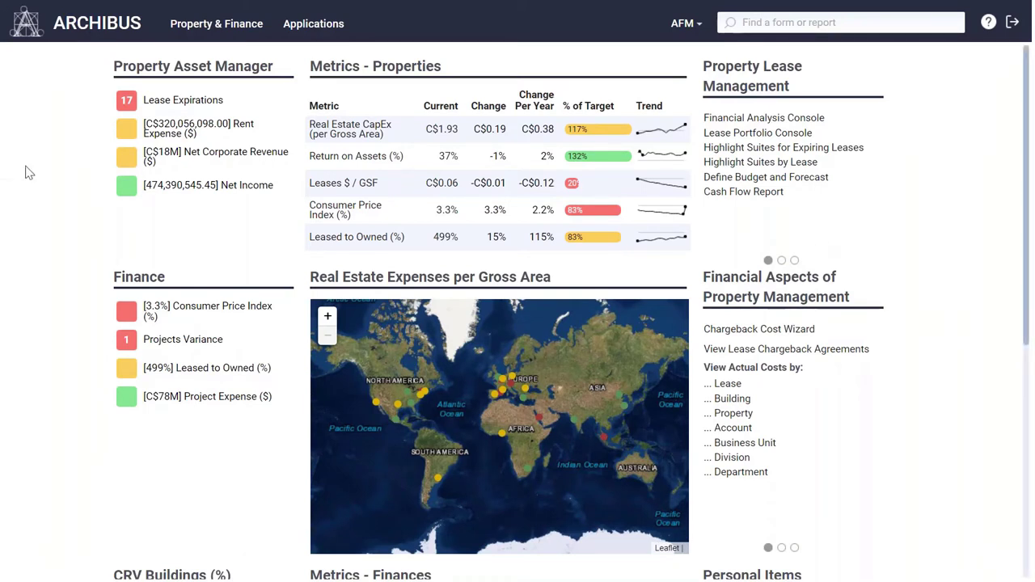
Step: Check Lease Expirations, then drill the Financial Analysis Console into the $324 M Total Cost of Occupancy
left_click(192, 109)
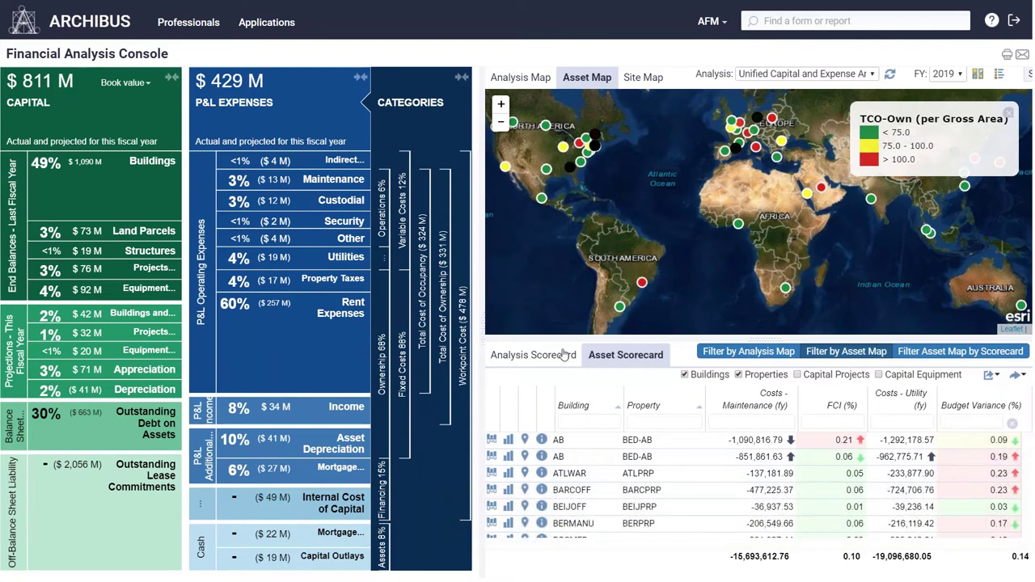
mouse_move(443, 338)
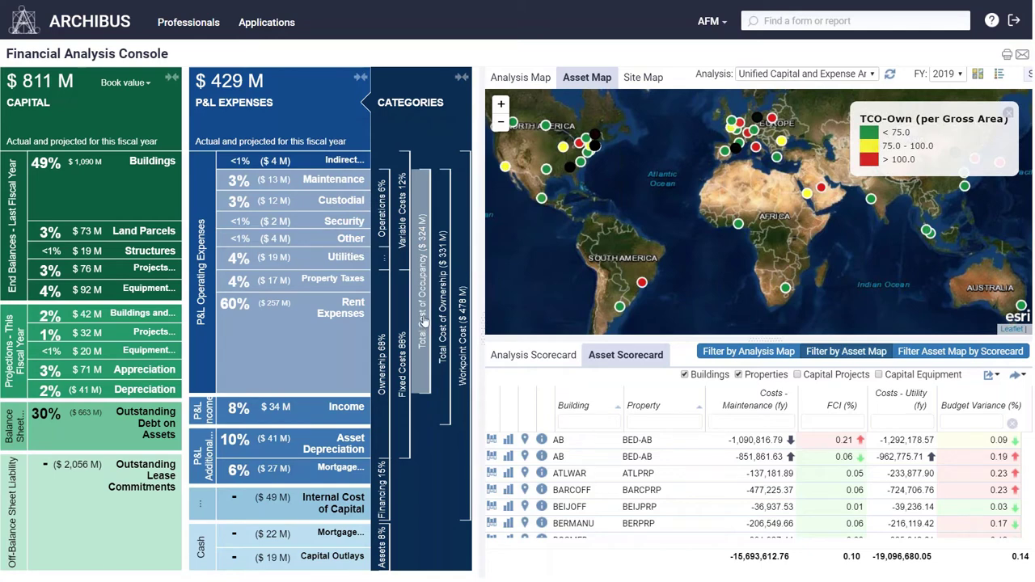
mouse_move(421, 322)
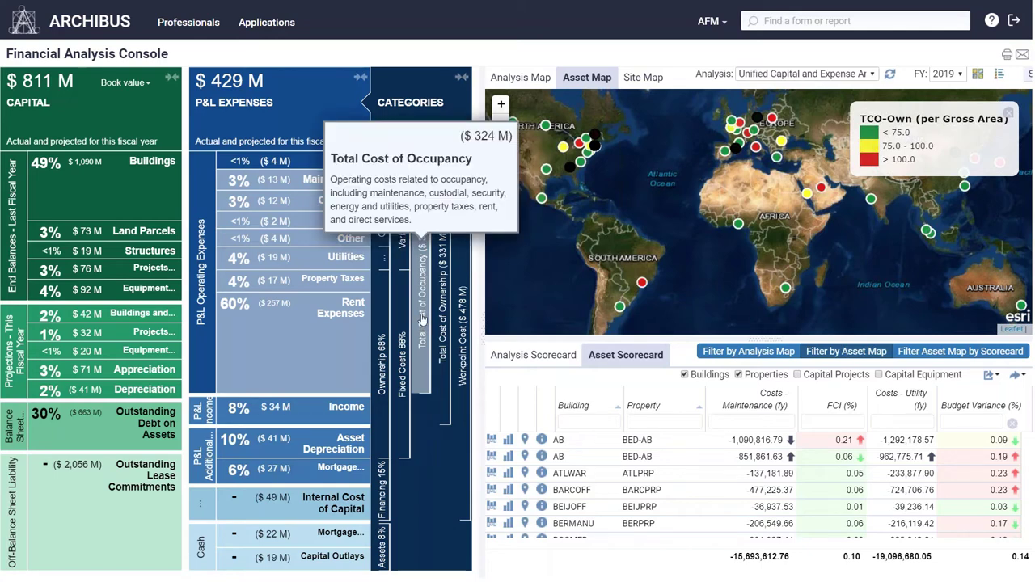
left_click(421, 321)
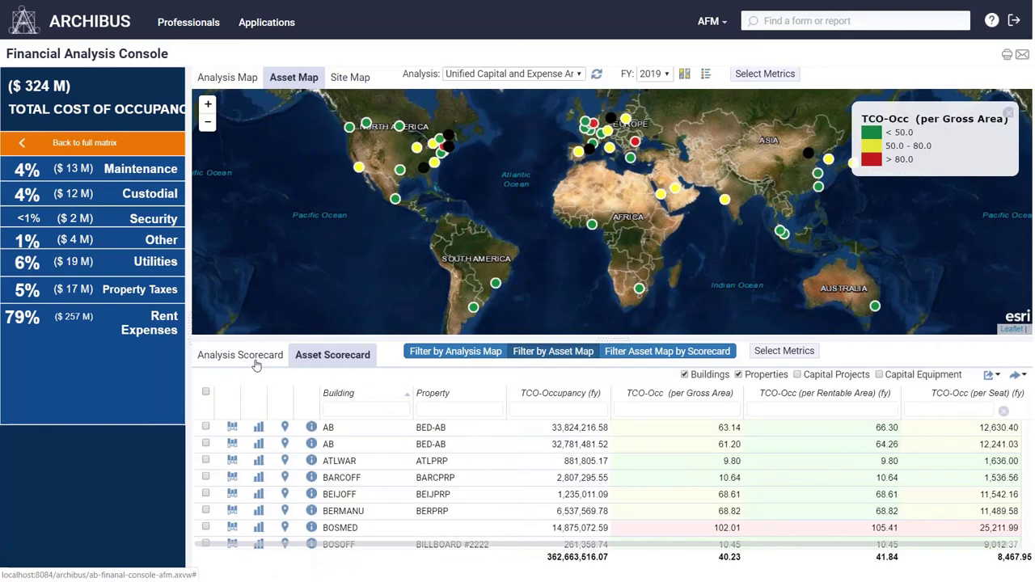
Step: Open the Analysis Scorecard and scroll through the Americas, APAC and EMEA occupancy cost gauges
left_click(241, 356)
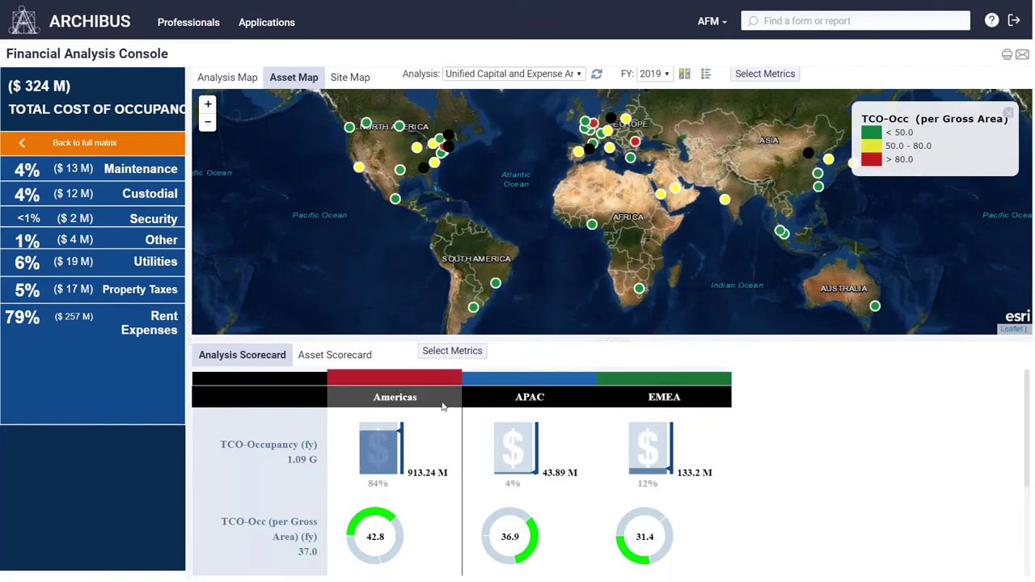
scroll(770, 469, "down", 1)
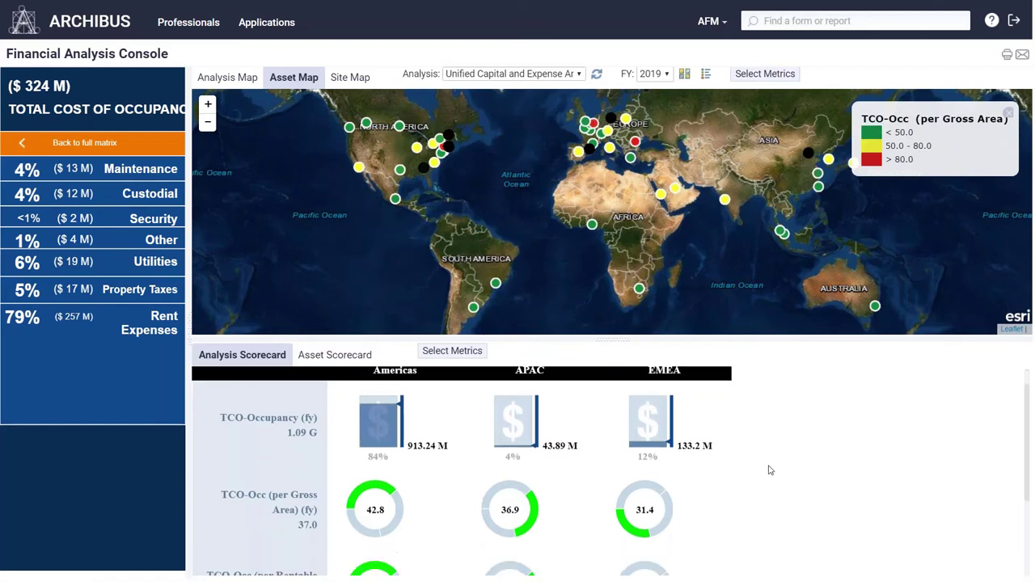
scroll(769, 469, "down", 2)
scroll(769, 469, "down", 2)
scroll(769, 469, "down", 1)
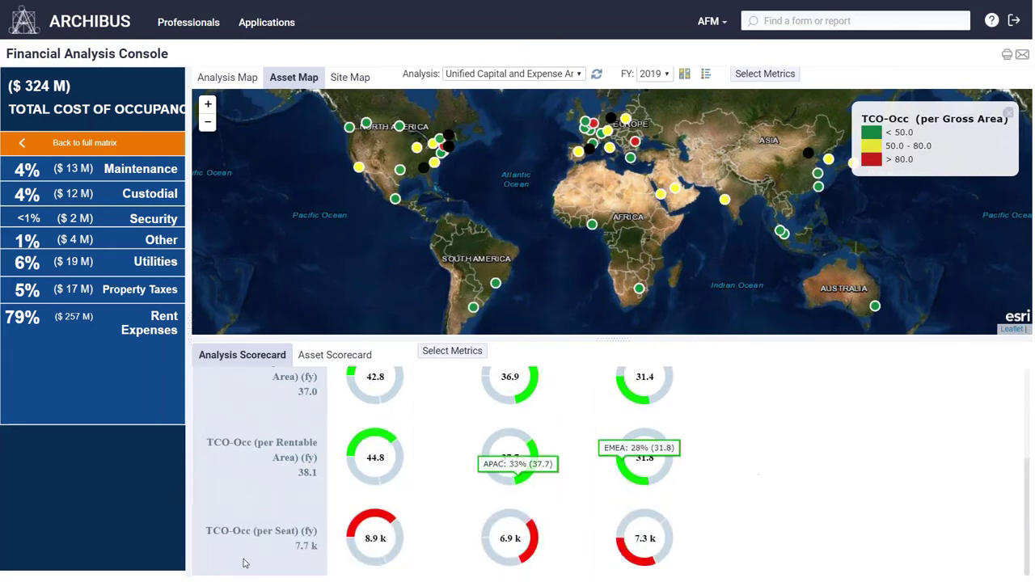
scroll(264, 482, "up", 2)
scroll(264, 483, "up", 4)
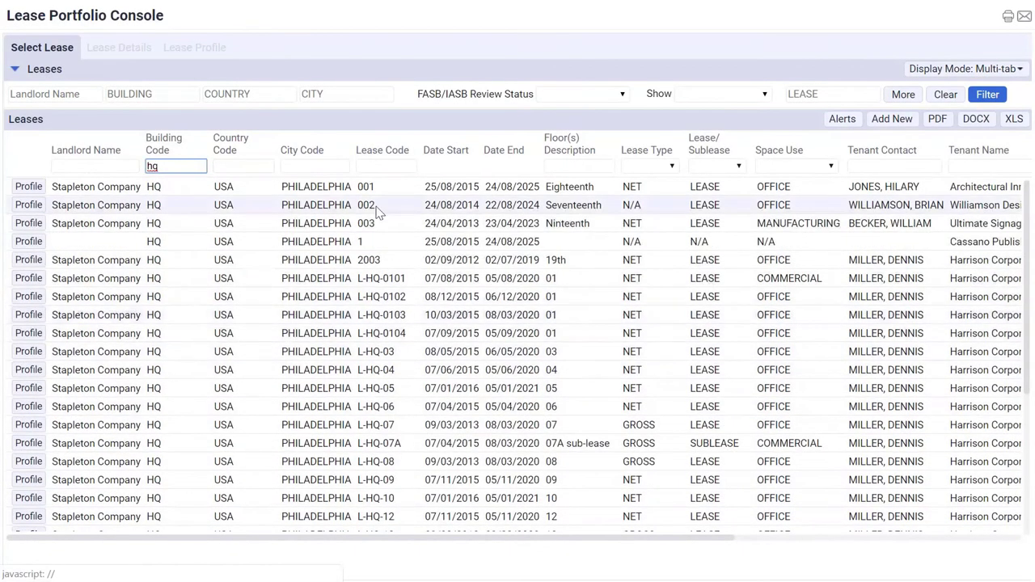
Step: Open the Lease Profile for lease 002 from its row in the Leases grid
left_click(39, 207)
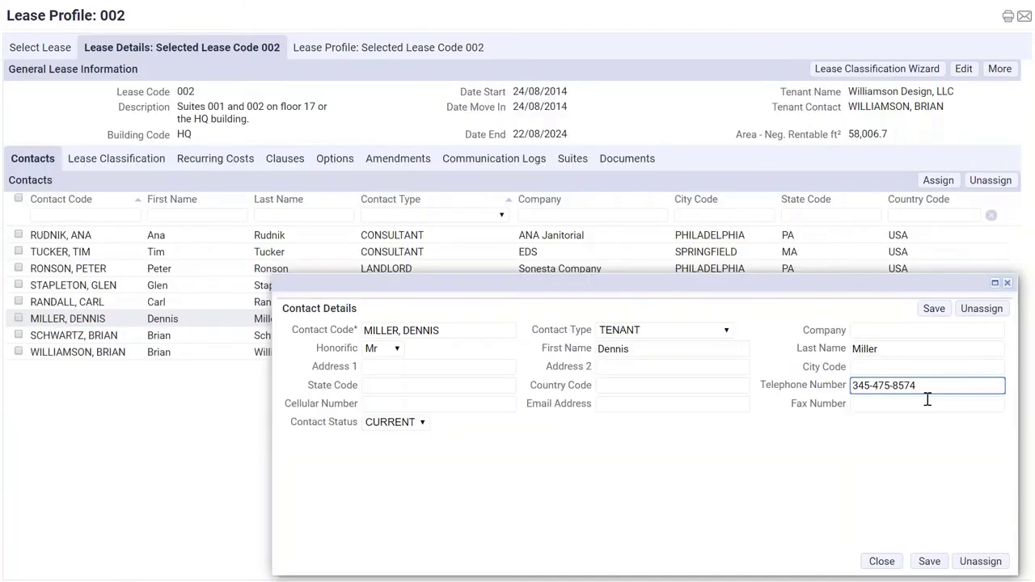
Step: Append 'EXT 123' to the tenant contact's telephone number and save the contact
type("EX")
key("BackSpace")
key("BackSpace")
type("EXT 123")
left_click(935, 308)
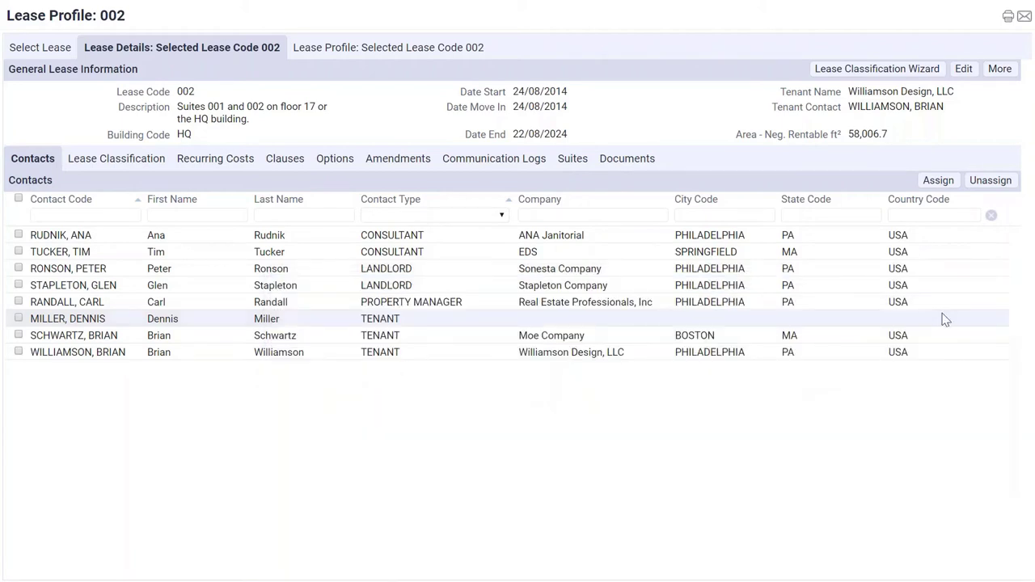
left_click(198, 163)
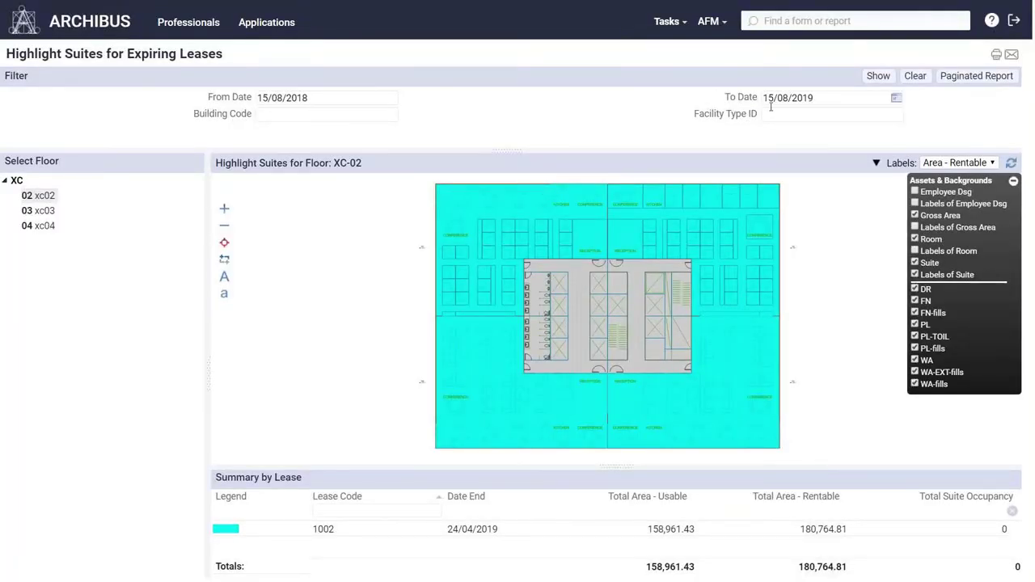
Step: Highlight expiring-lease suites on floor XC-03, then bring up the all-leases Cash Flow Report
left_click(38, 210)
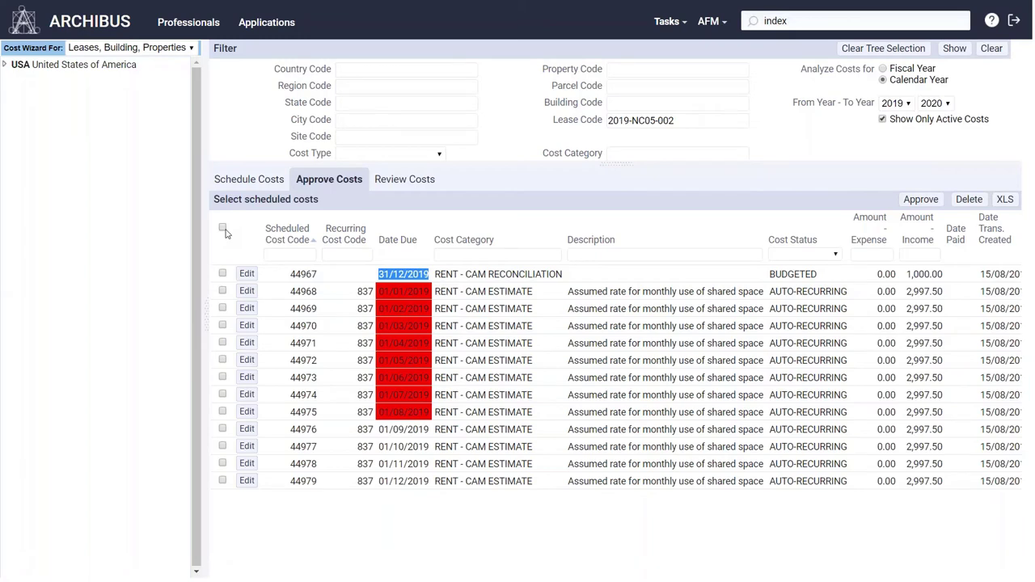
left_click(452, 271)
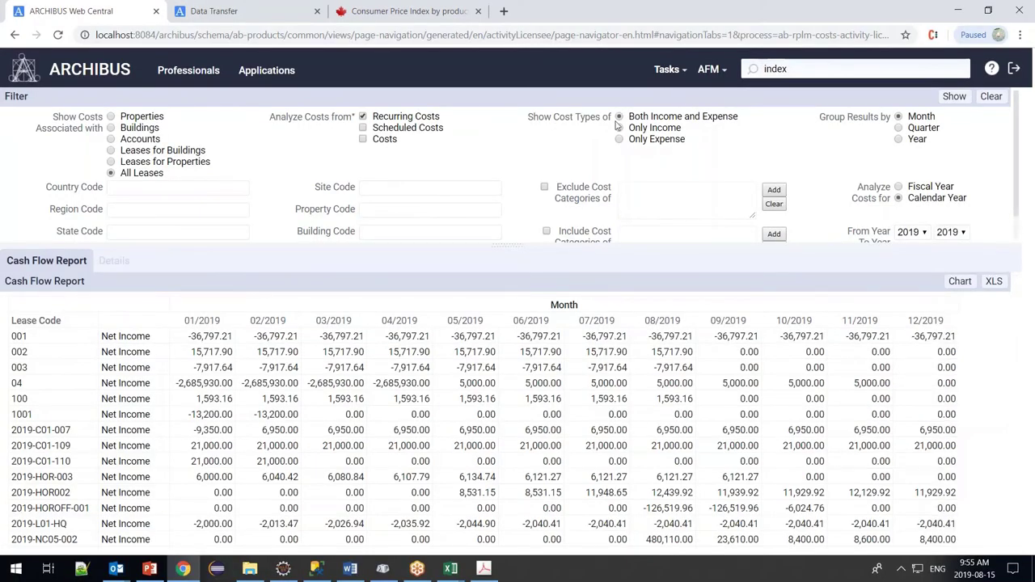
Step: Rerun the 2019 Cash Flow Report from Costs instead of Recurring Costs and view its monthly chart
left_click(365, 118)
left_click(363, 138)
left_click(621, 140)
scroll(954, 174, "down", 1)
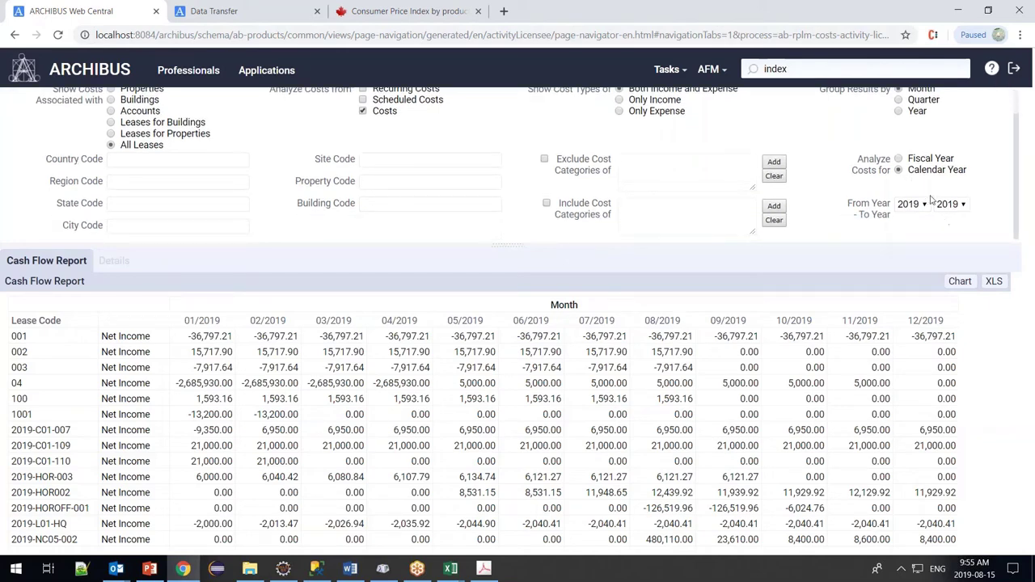
scroll(932, 200, "up", 1)
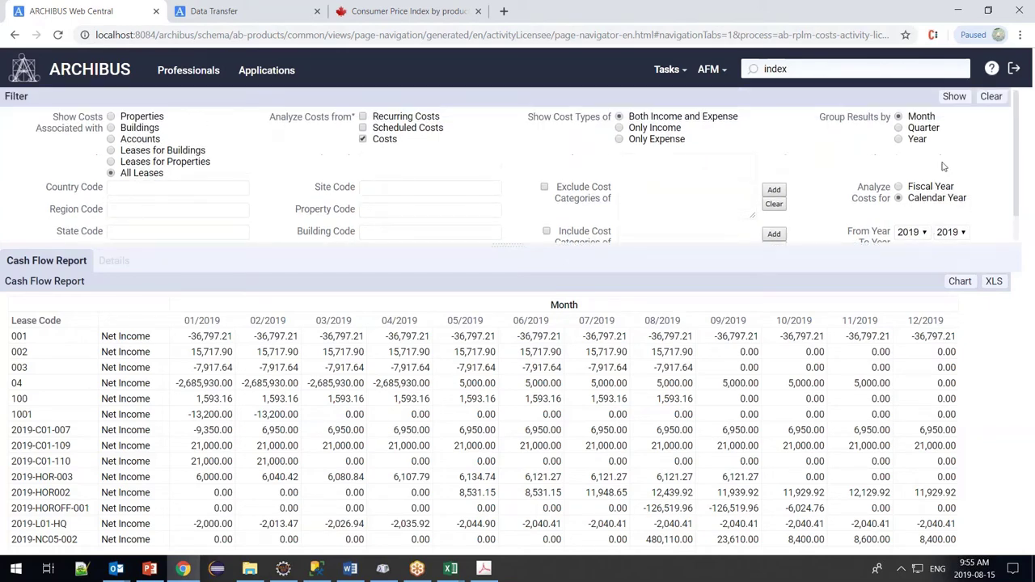
left_click(953, 96)
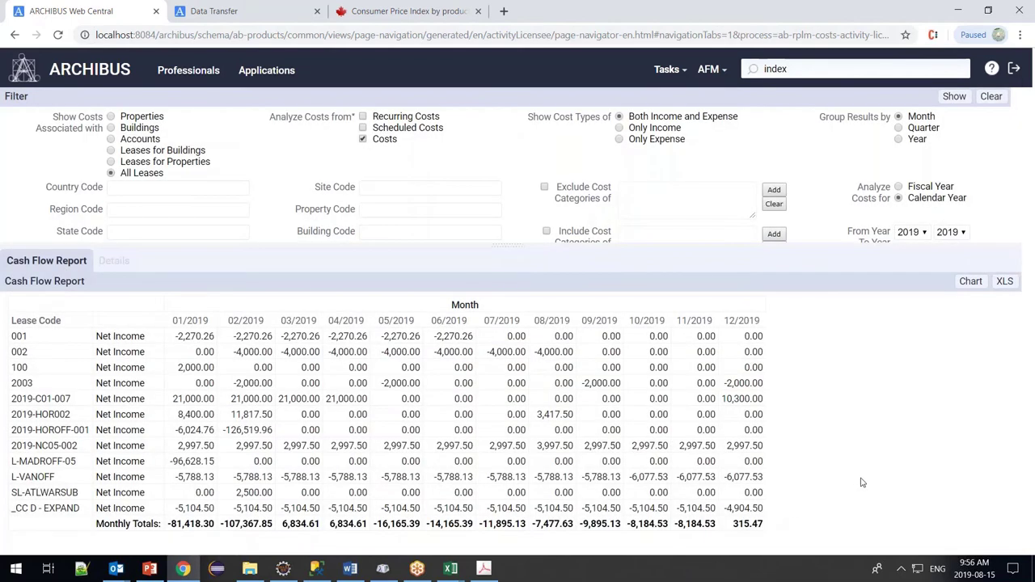
left_click(972, 283)
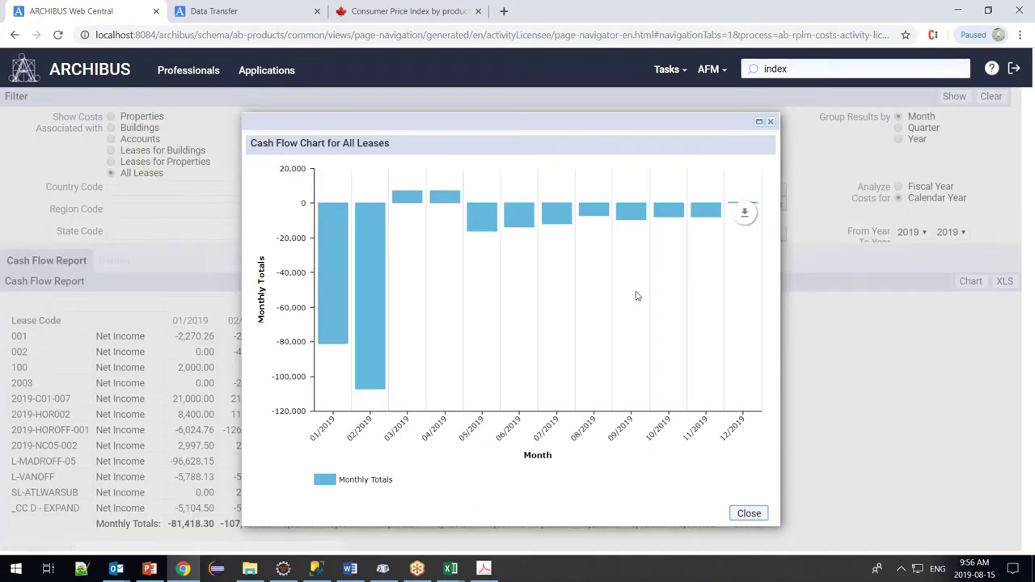
left_click(749, 515)
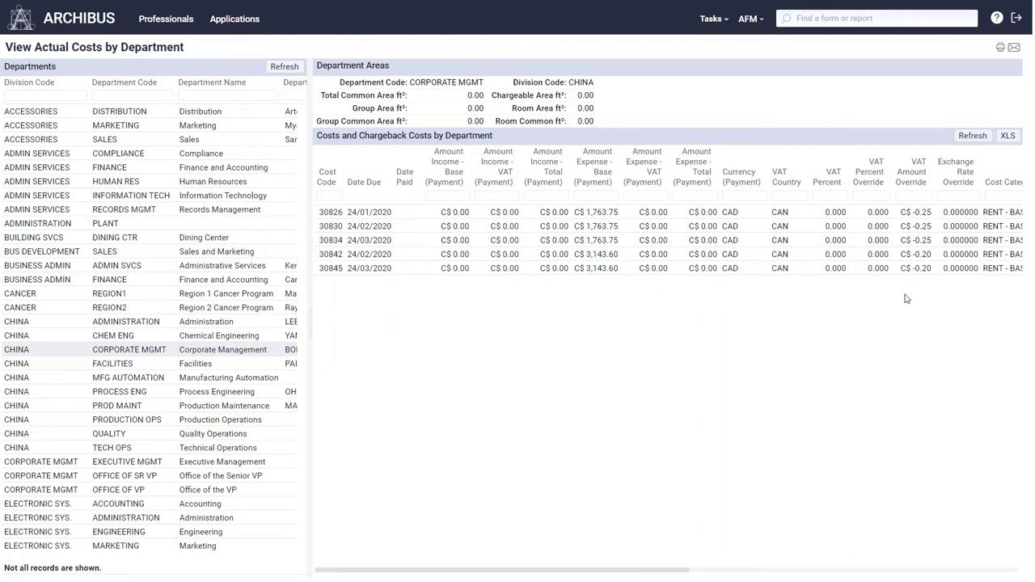
Step: Show the area and chargeback cost figures for the MFG AUTOMATION department
left_click(231, 394)
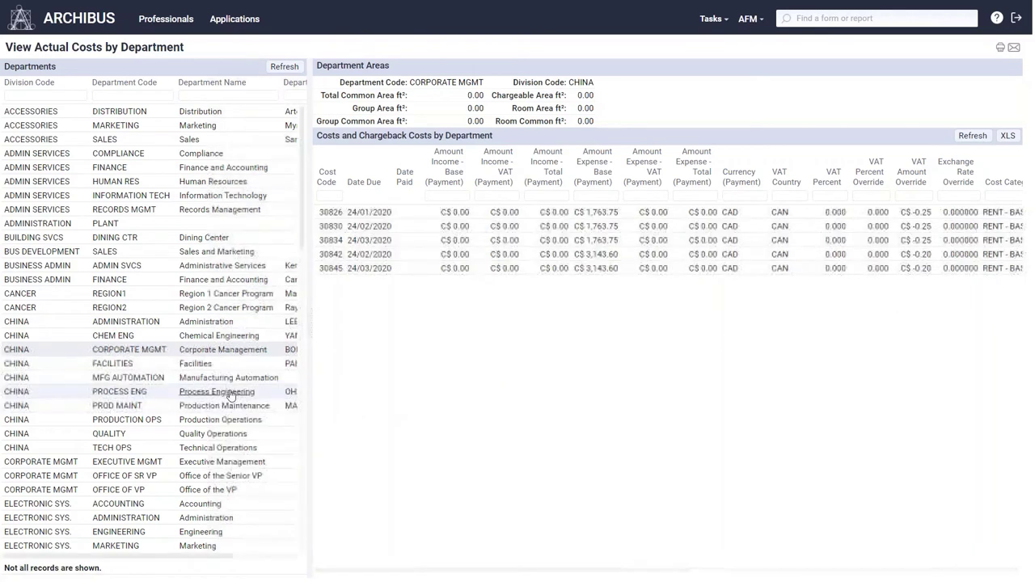
left_click(215, 380)
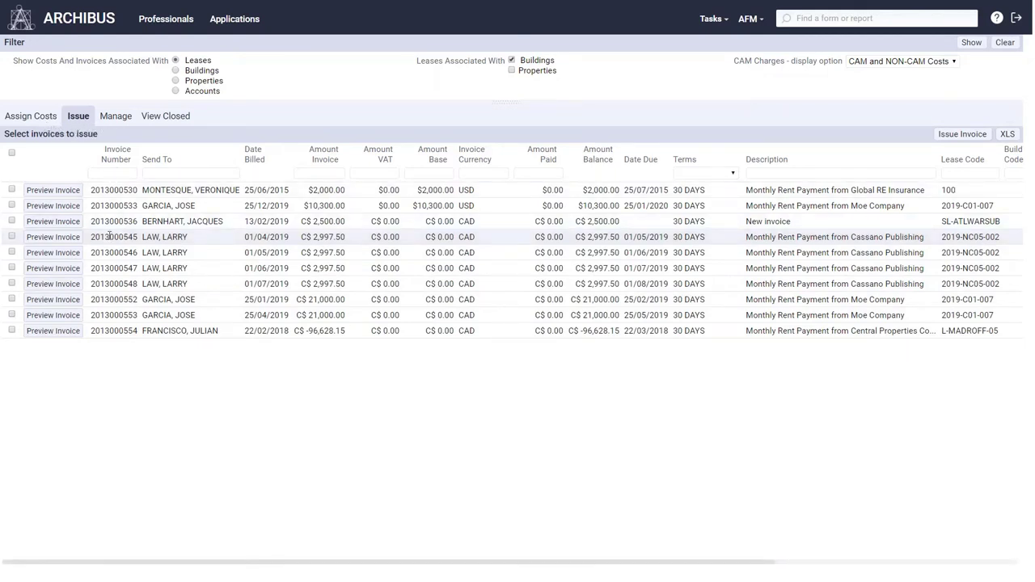
Step: Preview the April 2019 Cassano Publishing rent invoice, then list invoices for managing payments
left_click(78, 238)
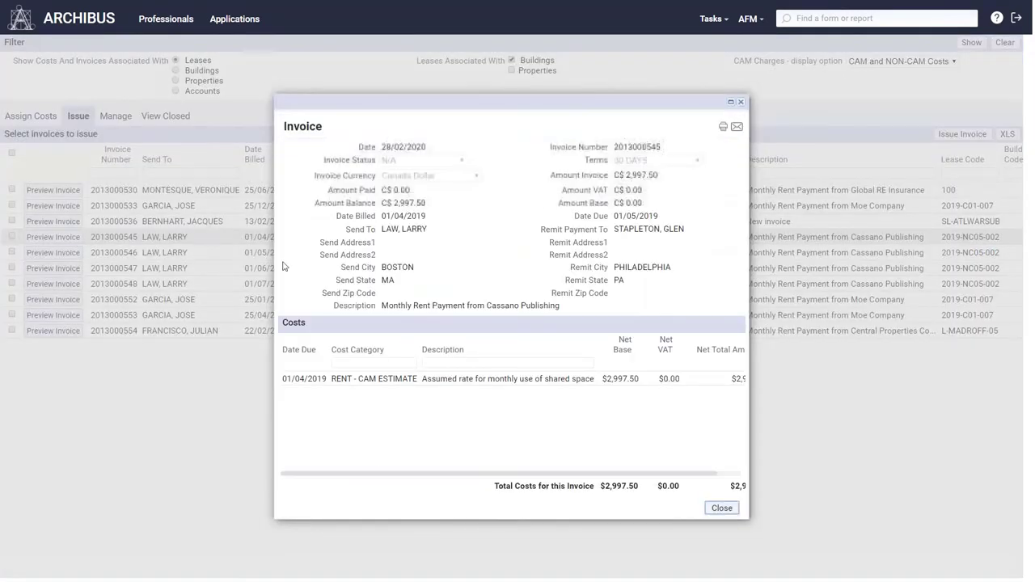
left_click(722, 510)
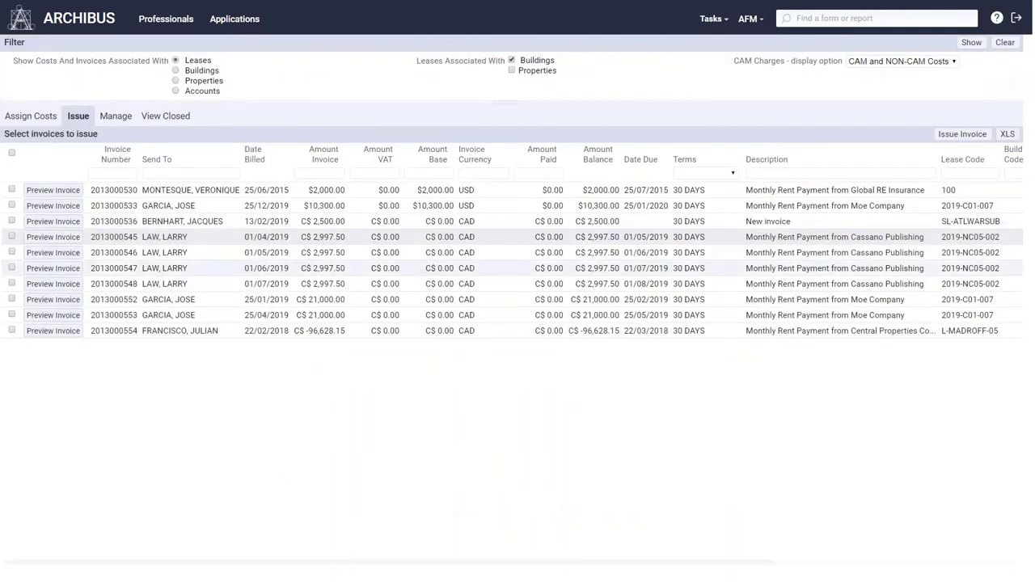
left_click(127, 119)
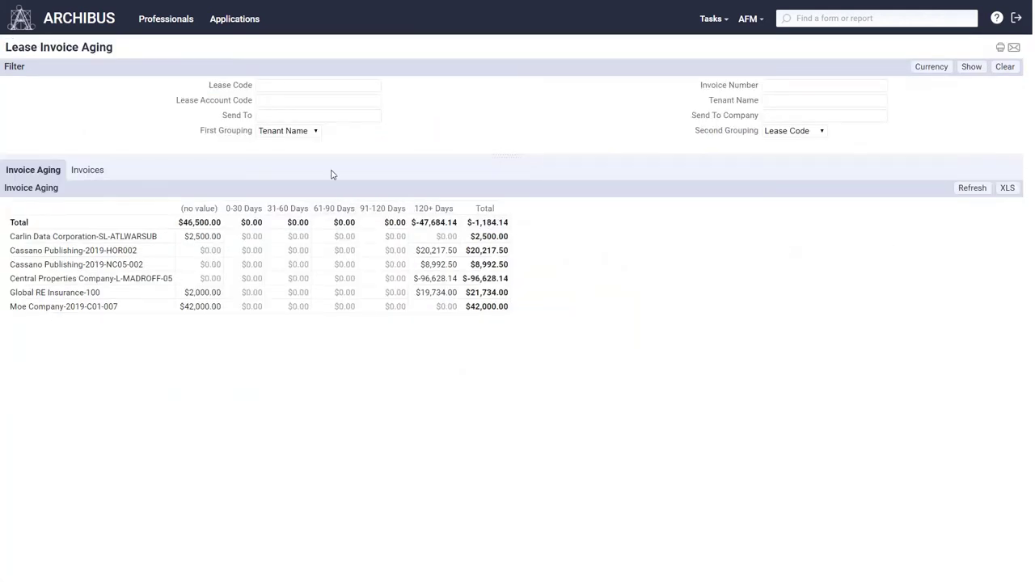
Step: Set the aging report's first grouping to Lease Code, change the second grouping, and refresh
left_click(310, 132)
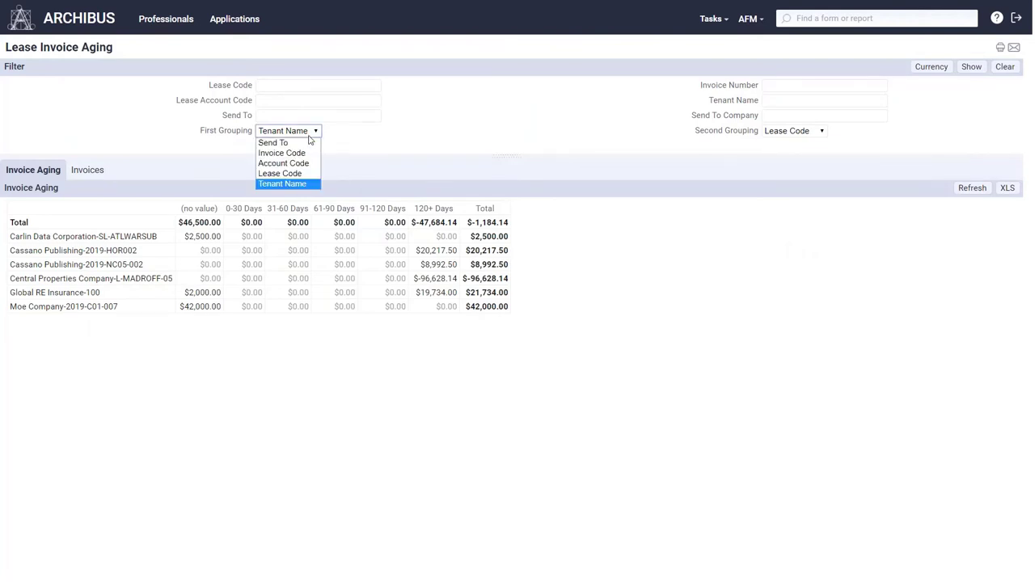
left_click(302, 177)
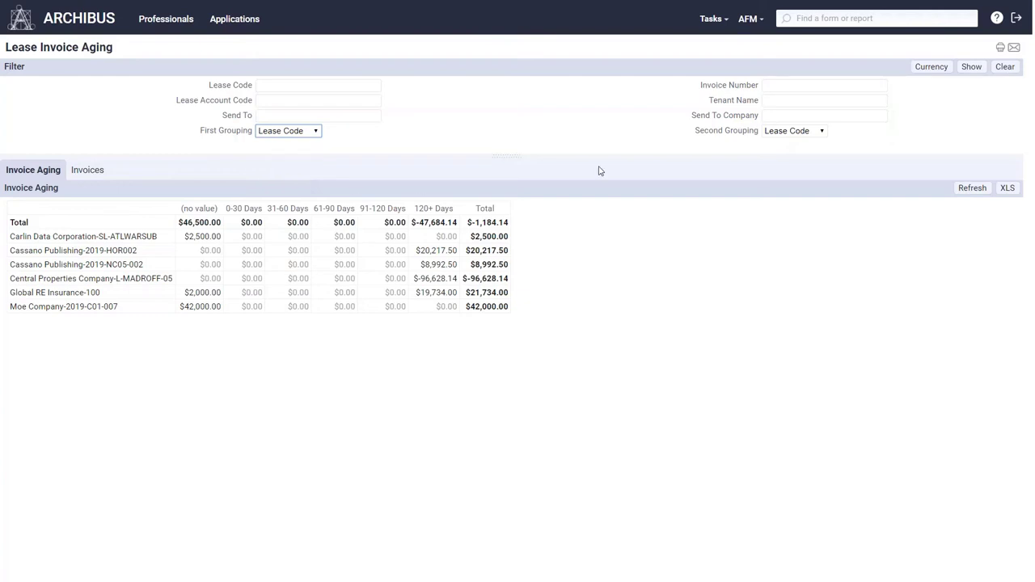
left_click(801, 136)
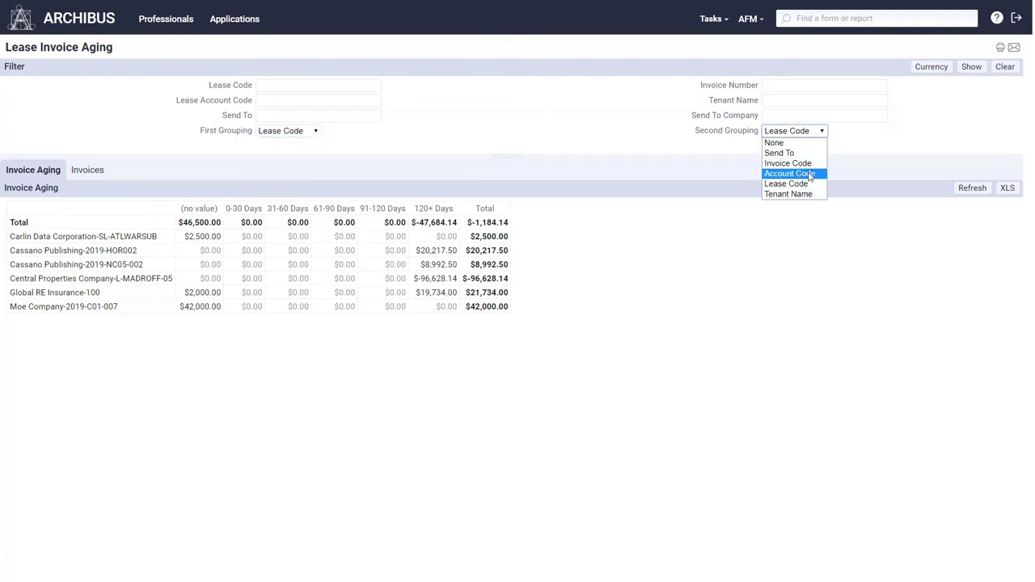
left_click(785, 153)
left_click(972, 66)
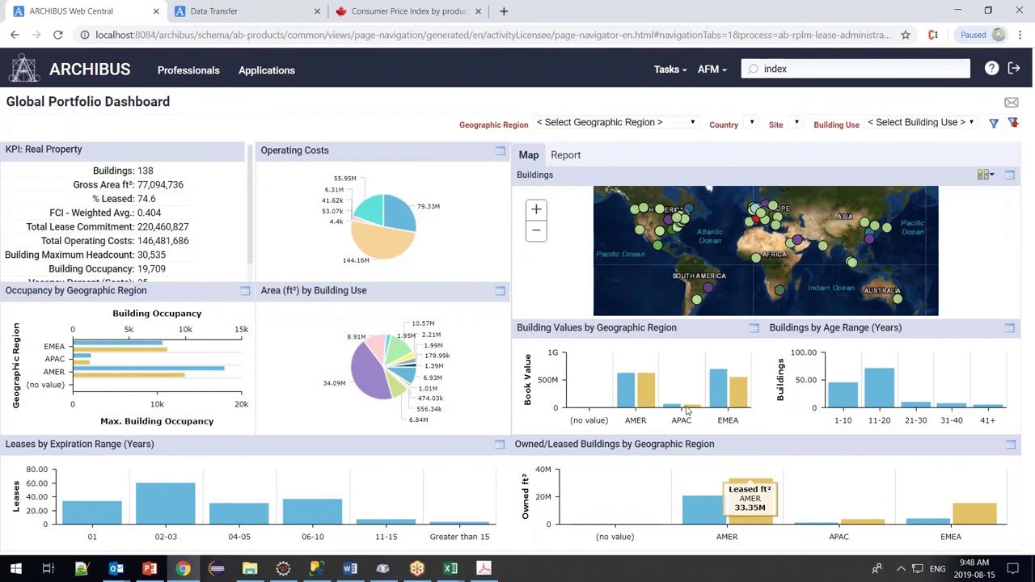
Step: Open and scroll through the records behind the Operating Exp. pie slice, then close them
mouse_move(375, 253)
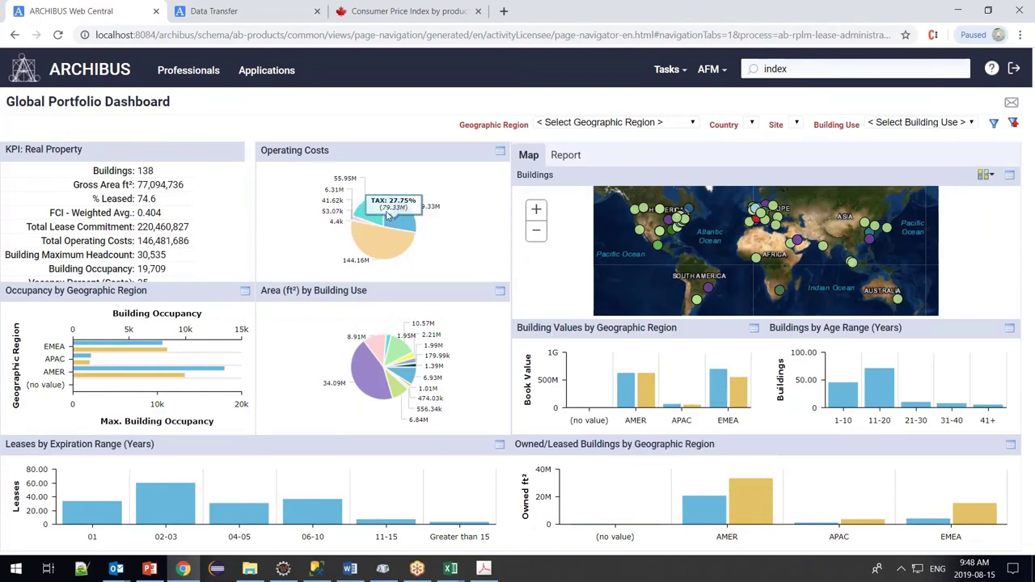
mouse_move(383, 213)
mouse_move(370, 231)
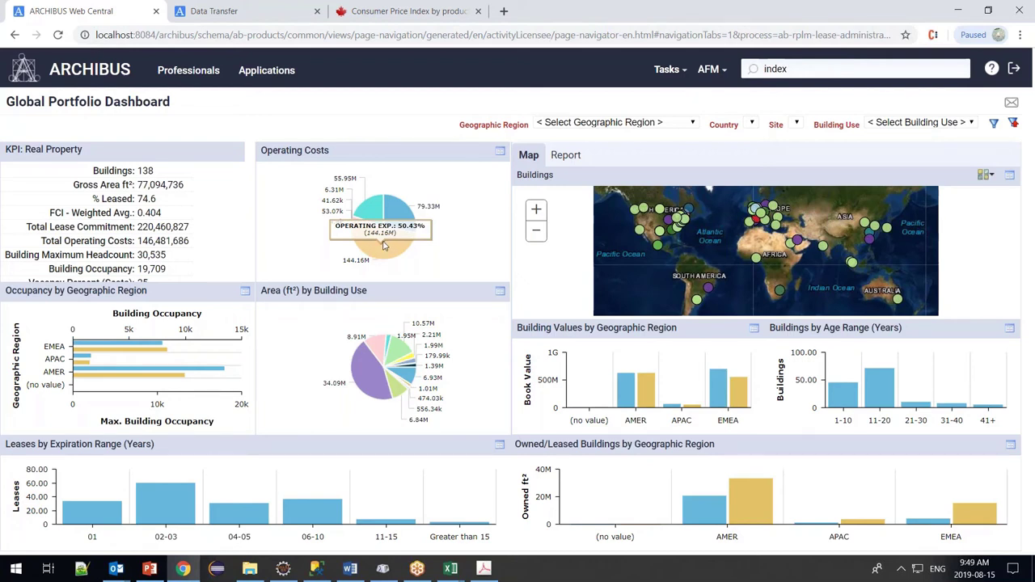
left_click(385, 246)
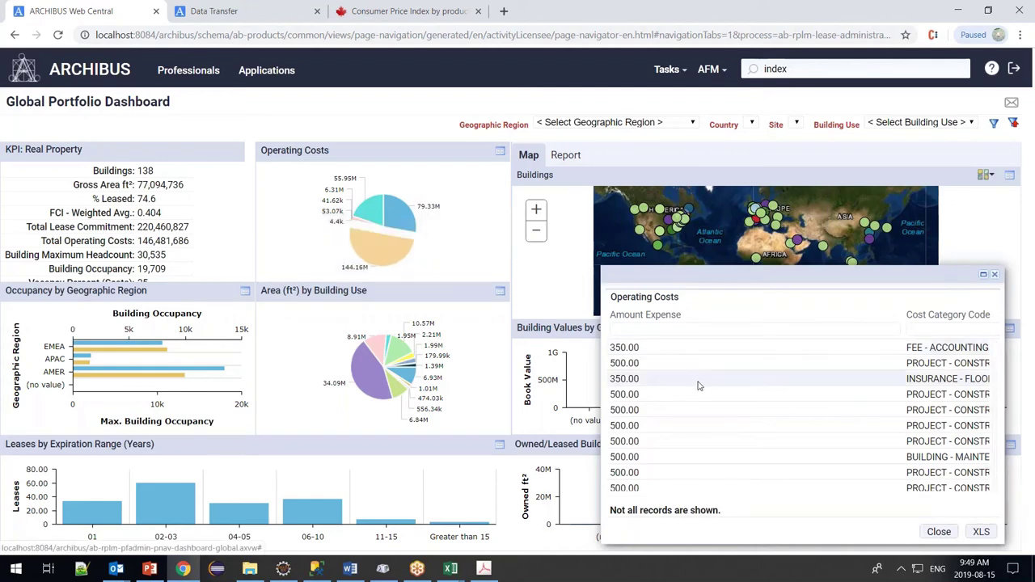
scroll(696, 396, "down", 1)
scroll(700, 400, "down", 2)
scroll(700, 401, "down", 2)
scroll(699, 401, "down", 2)
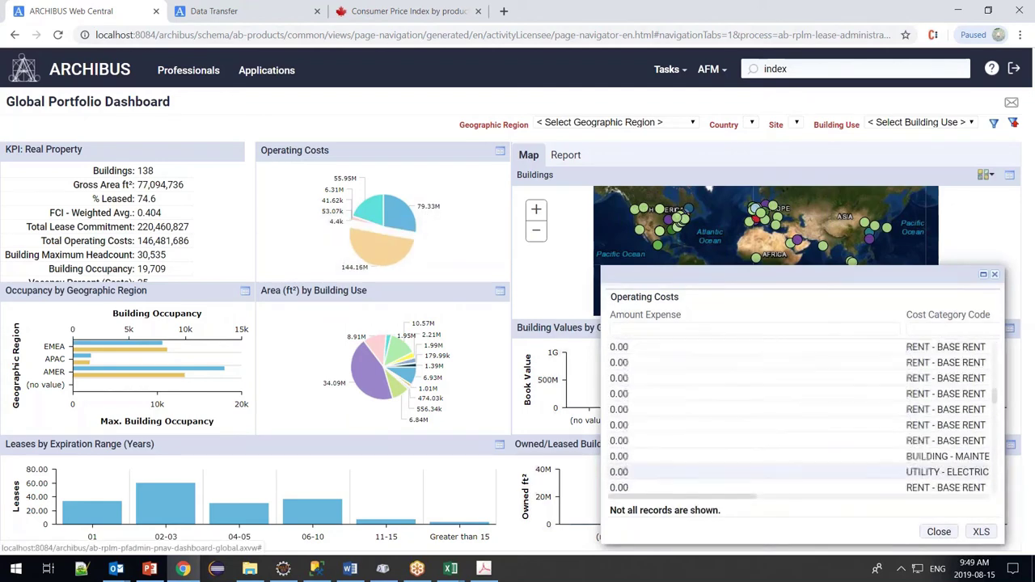
scroll(700, 401, "down", 2)
scroll(700, 408, "down", 3)
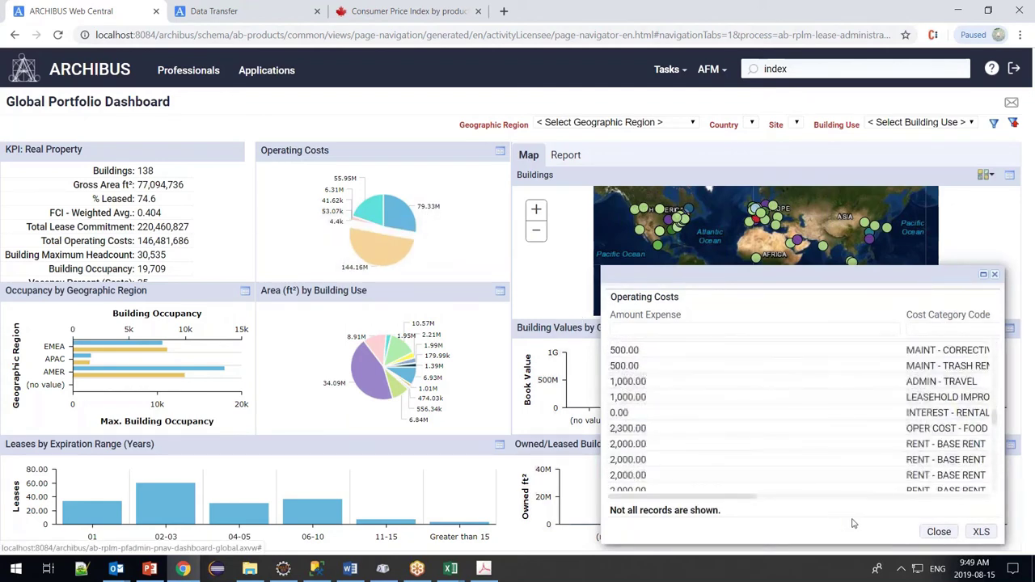
left_click(939, 531)
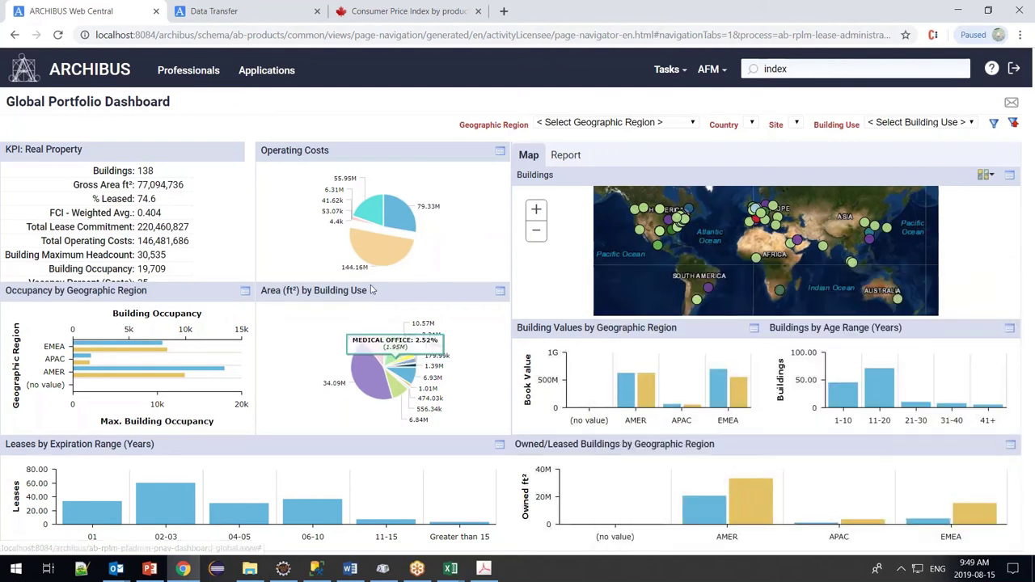
Step: Highlight the dashboard's KPI figures, then return to the Applications list
scroll(121, 228, "down", 1)
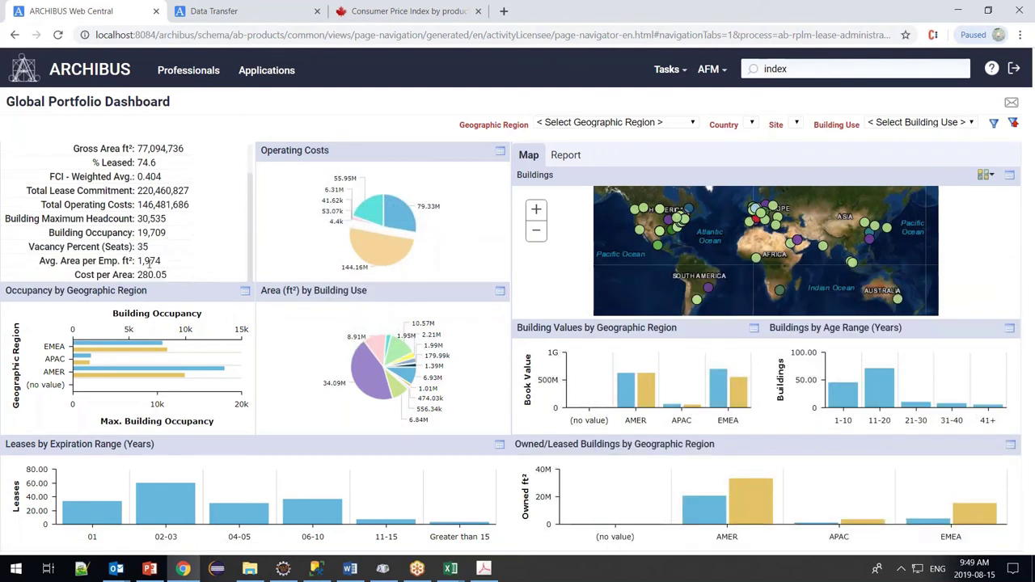
scroll(150, 259, "up", 1)
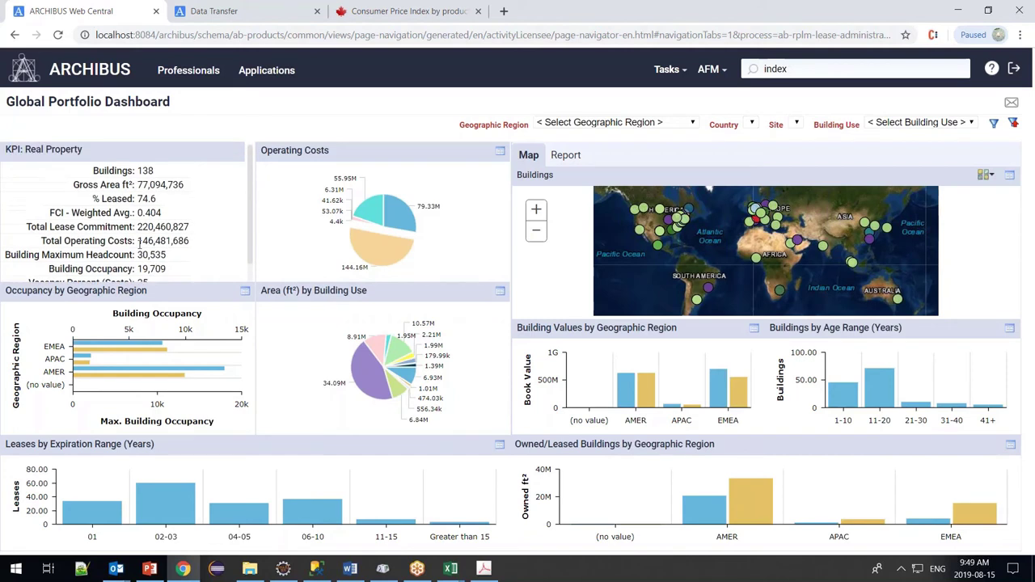
left_click_drag(36, 227, 193, 279)
left_click_drag(203, 230, 152, 228)
left_click(204, 240)
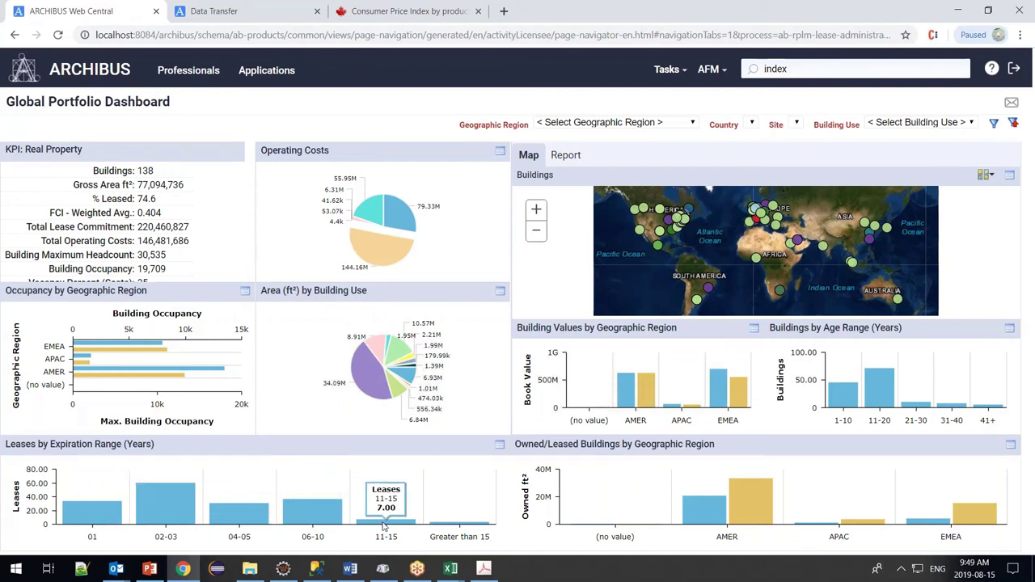
left_click(292, 80)
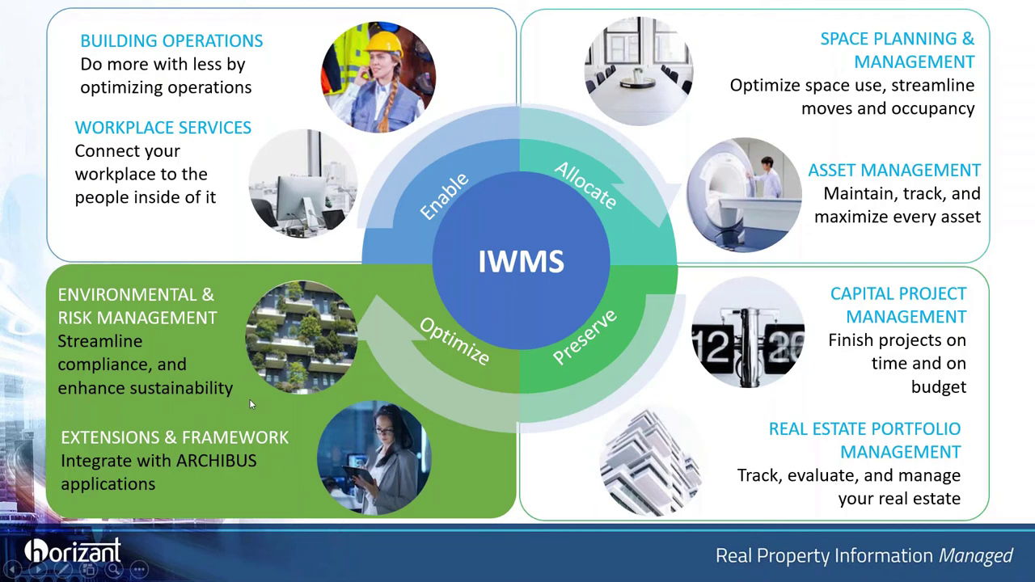
Step: Jump from the IWMS overview to the Environmental and Risk Management section slide
left_click(249, 398)
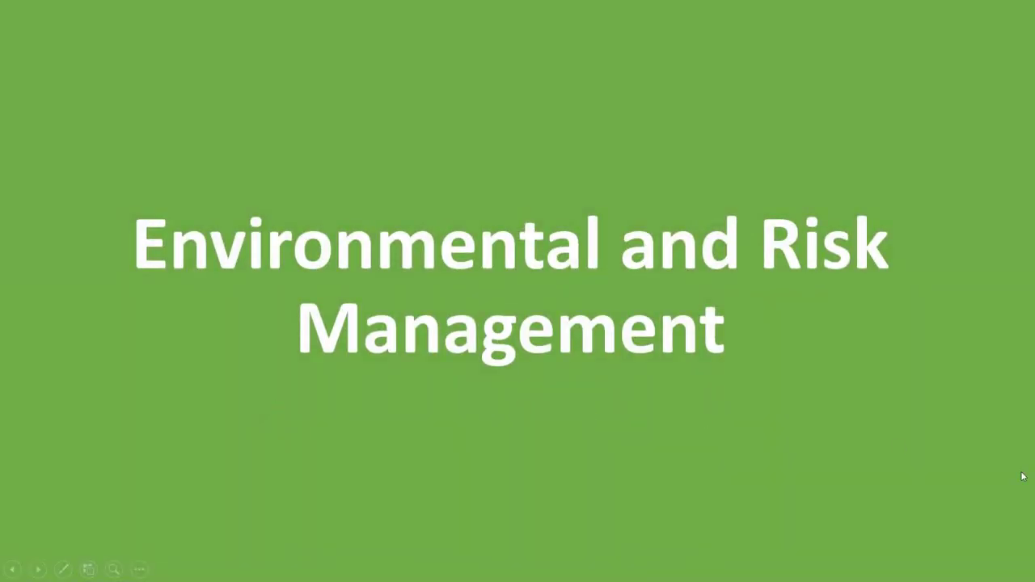
Step: Advance to the Energy Management section and move into the Utility Analysis Console
key("Right")
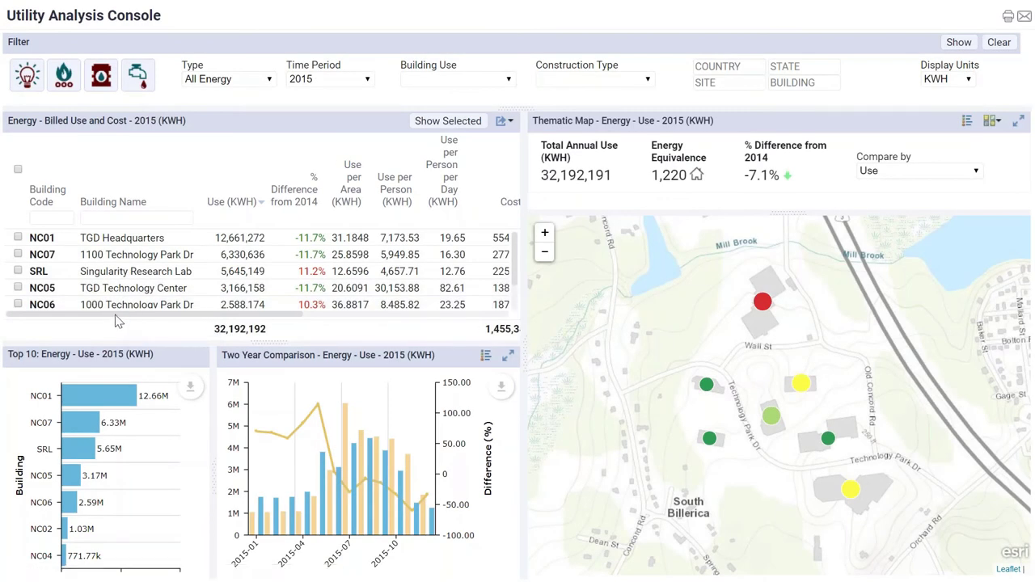
scroll(162, 304, "right", 3)
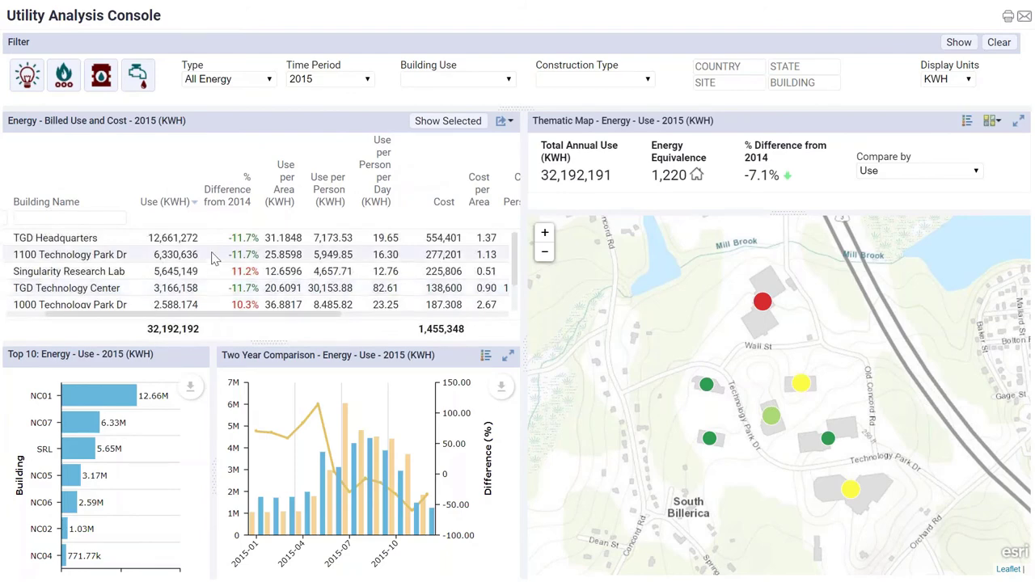
left_click_drag(224, 318, 412, 323)
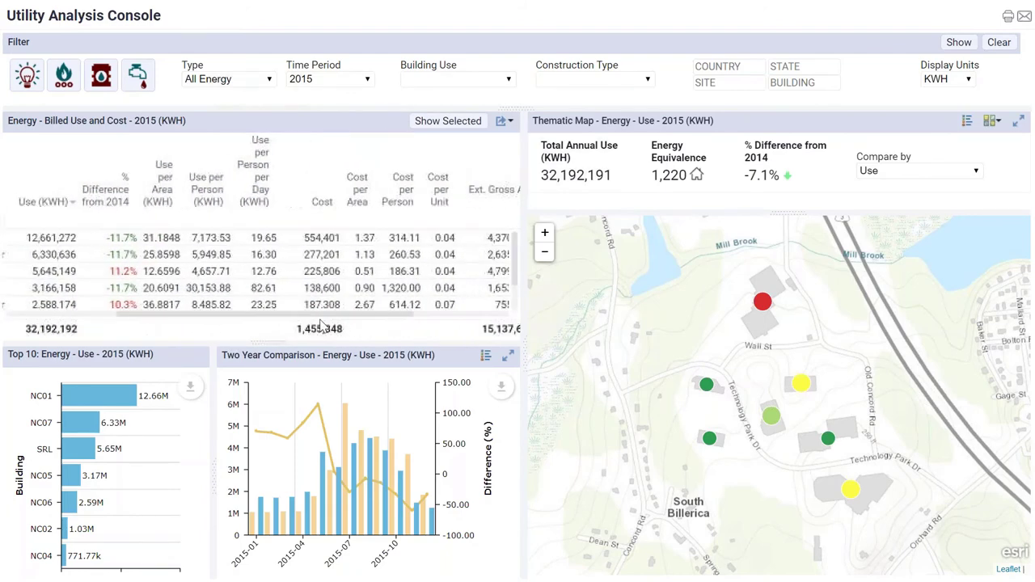
Step: Compare buildings by energy Cost per Person and load data for the 2014 time period
left_click(947, 174)
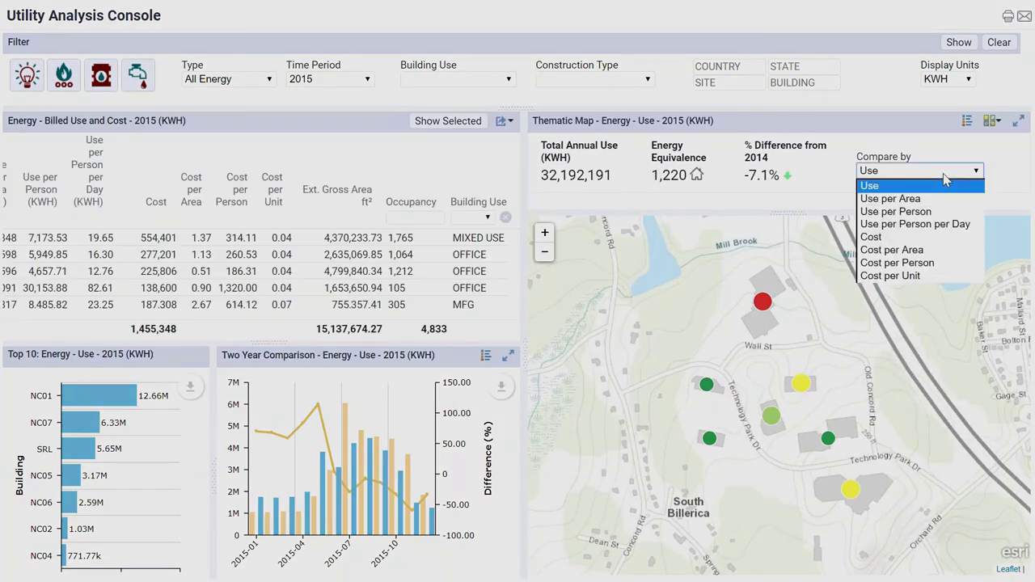
left_click(902, 238)
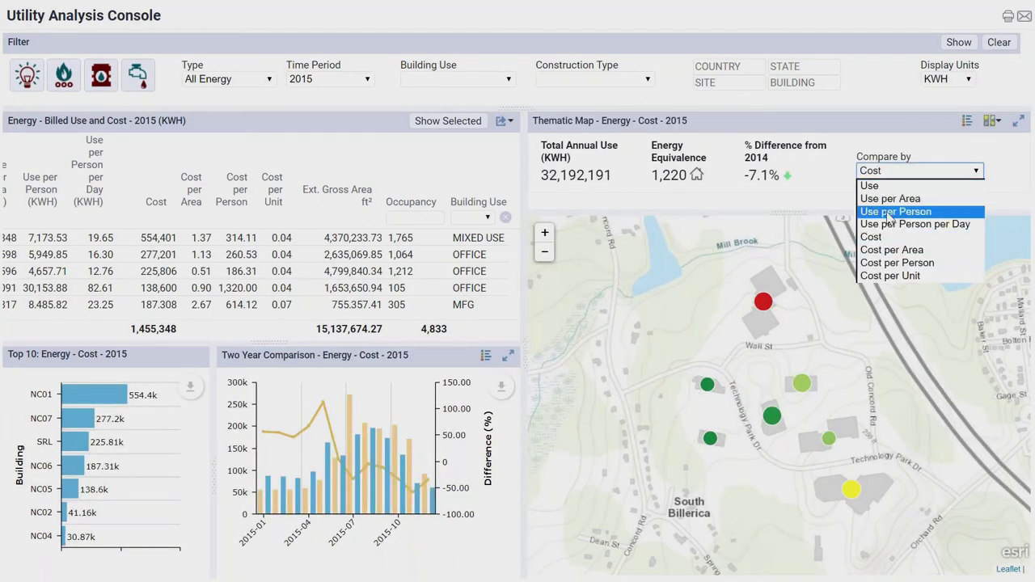
left_click(900, 265)
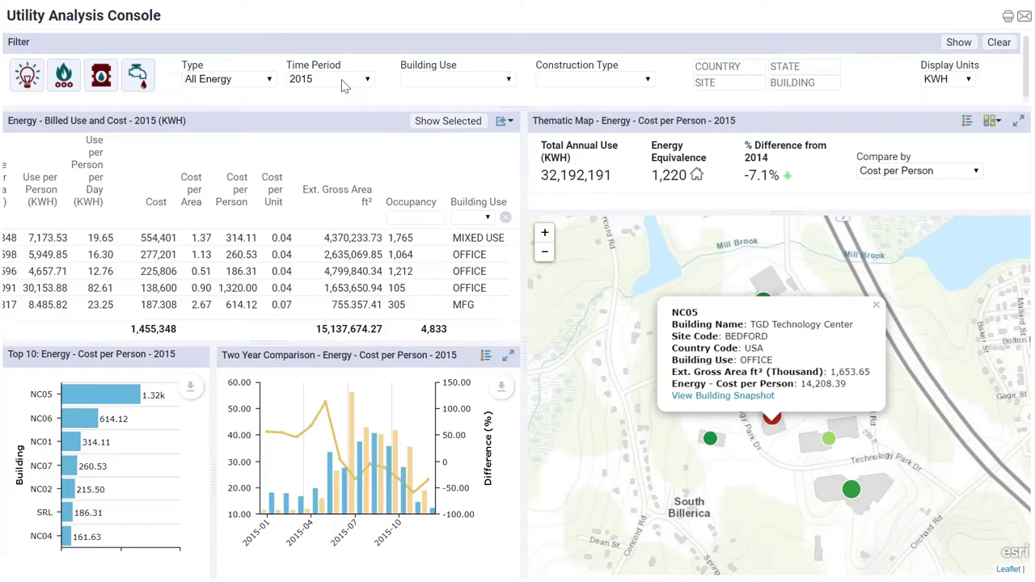
left_click(344, 84)
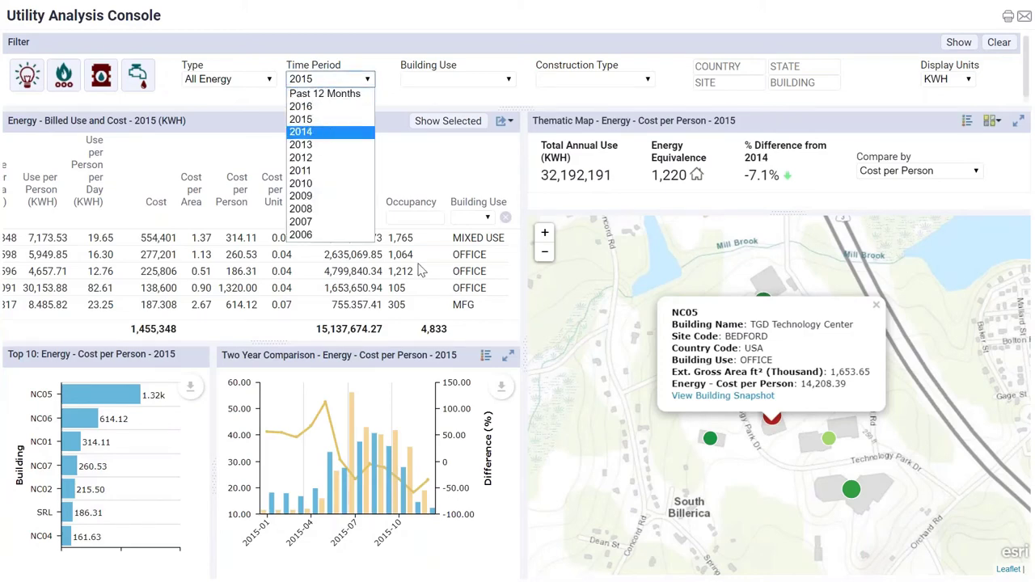
key("Return")
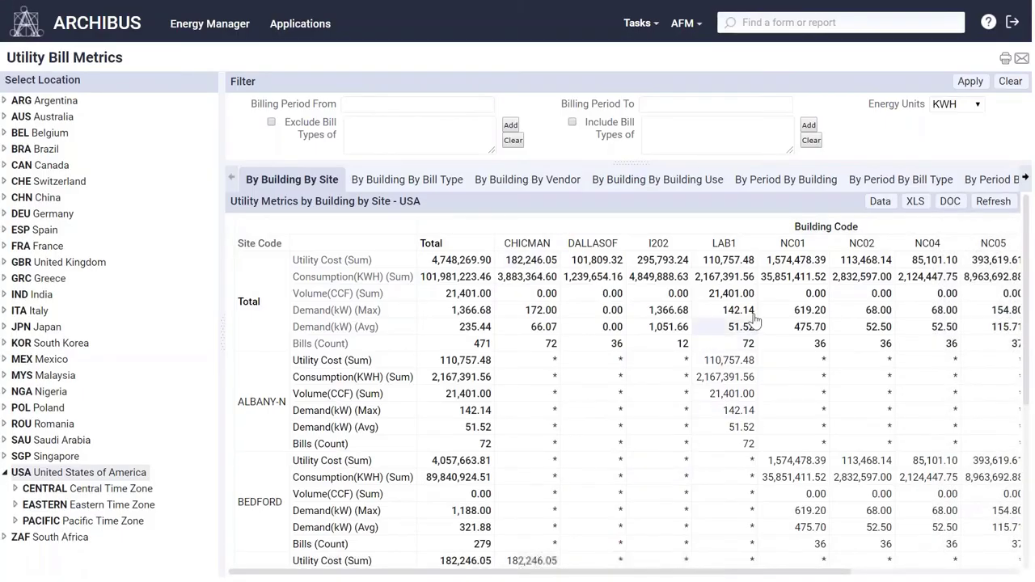
Step: Show metrics by period and bill type, open the 2006-12 demand bills (499.95), and list OLDCITY's lines
left_click(898, 184)
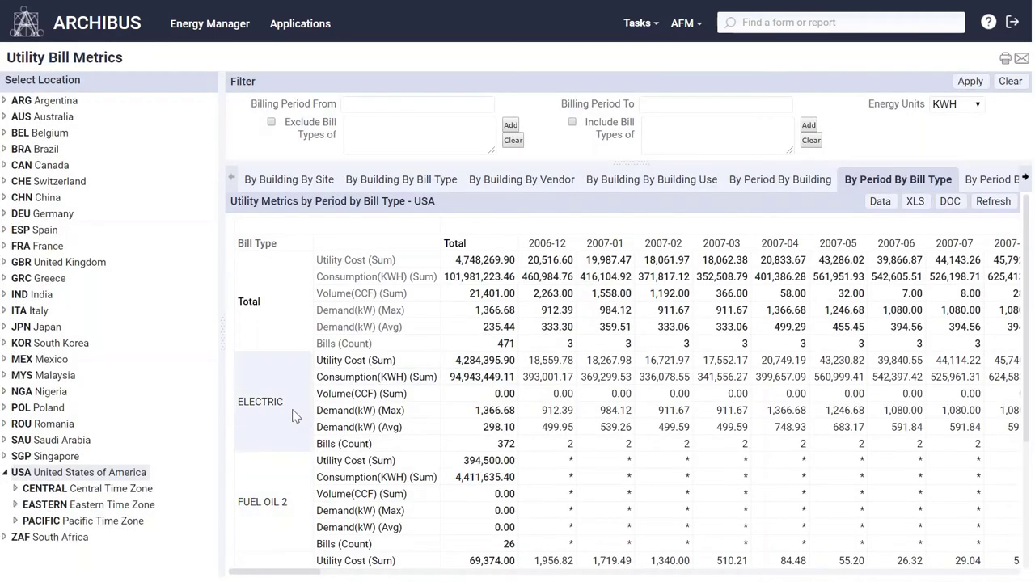
scroll(295, 416, "down", 1)
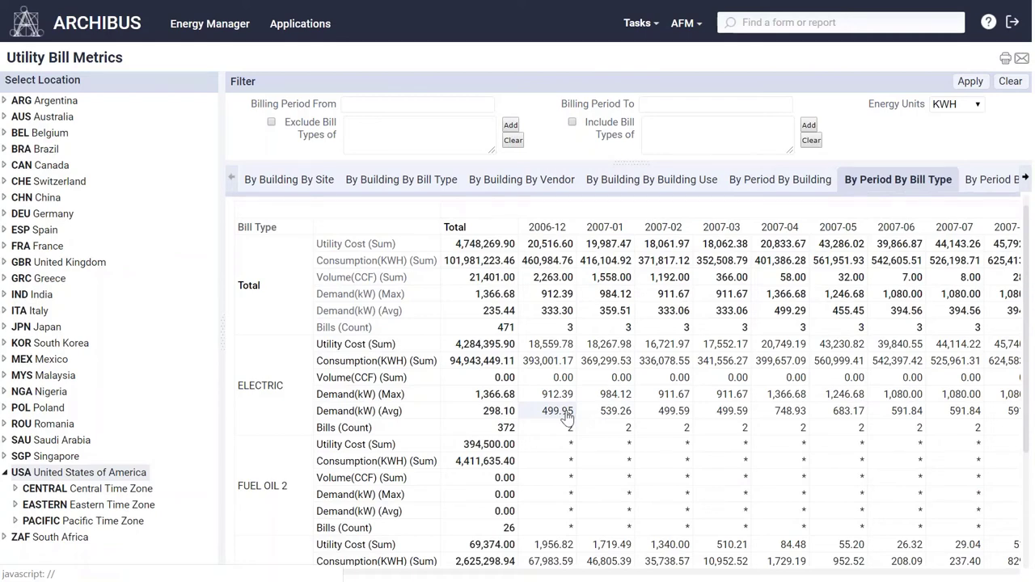
left_click(567, 416)
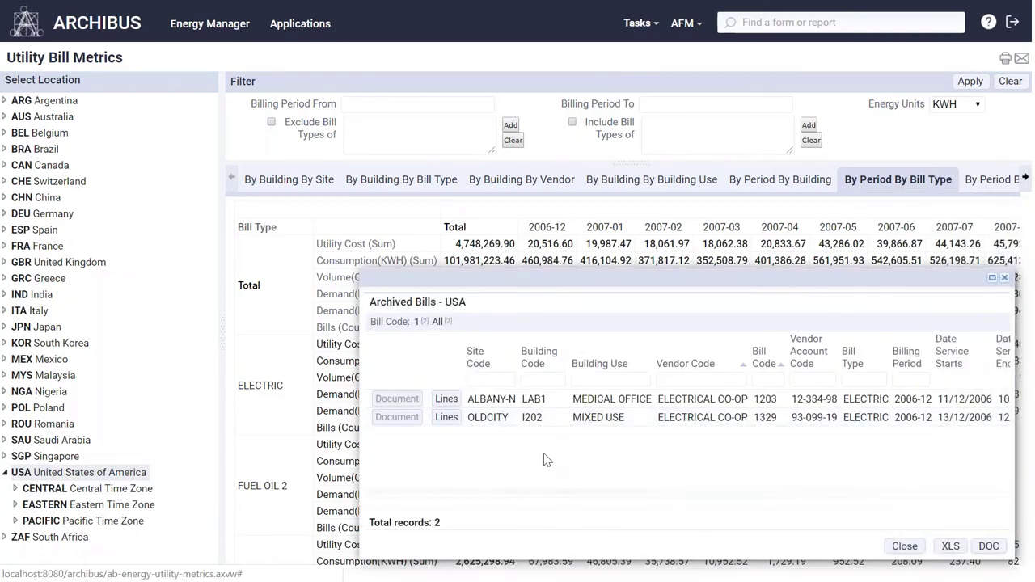
left_click(445, 422)
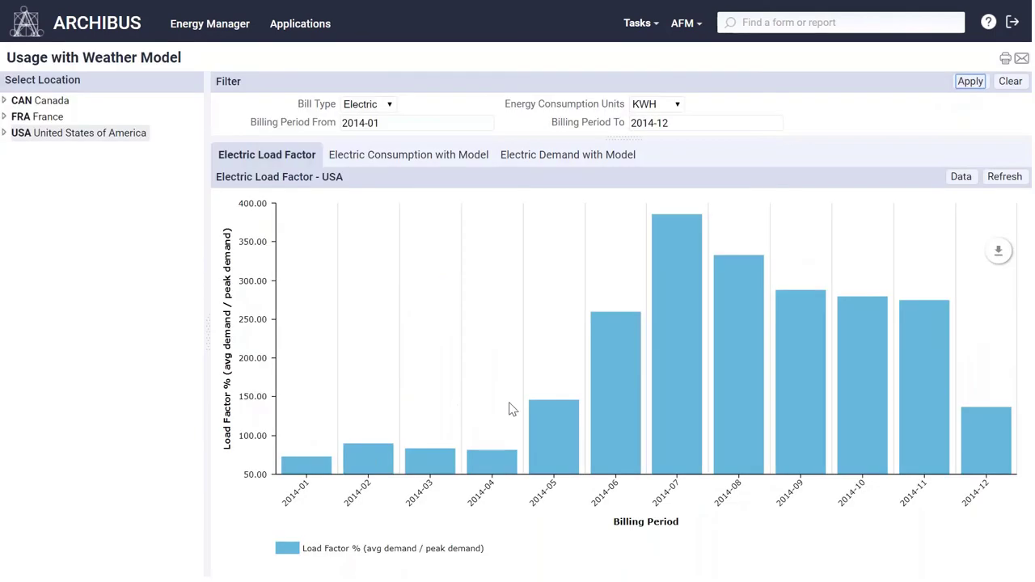
Step: Show electric consumption with the weather model, then switch to 'Facility utilization analysis – daily'
left_click(372, 161)
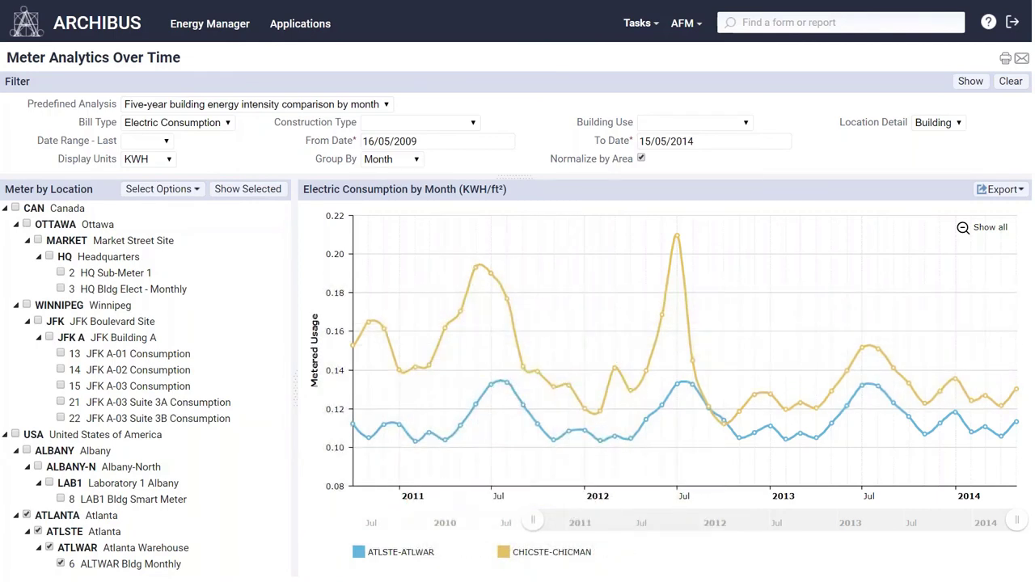
left_click(261, 109)
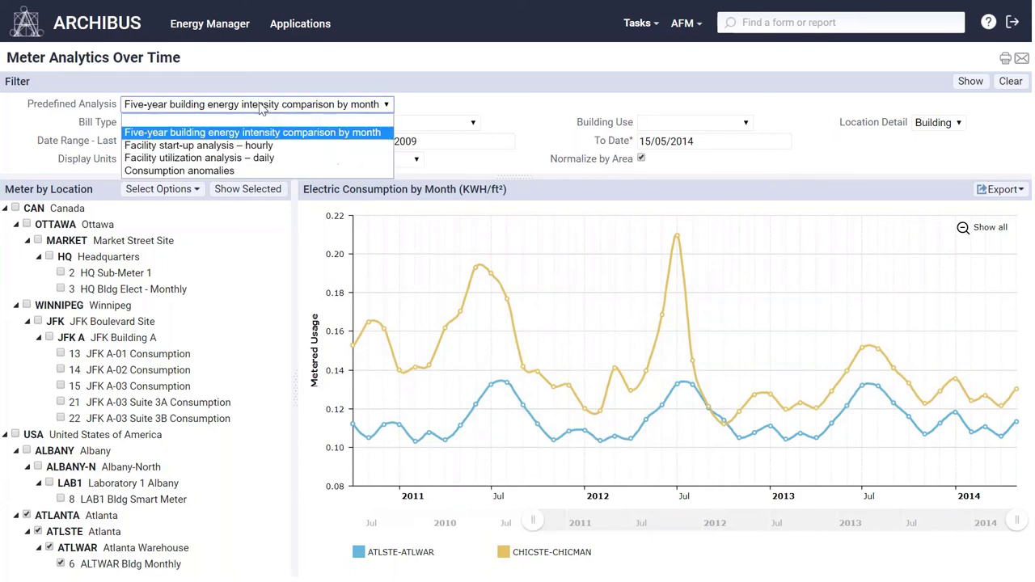
left_click(260, 159)
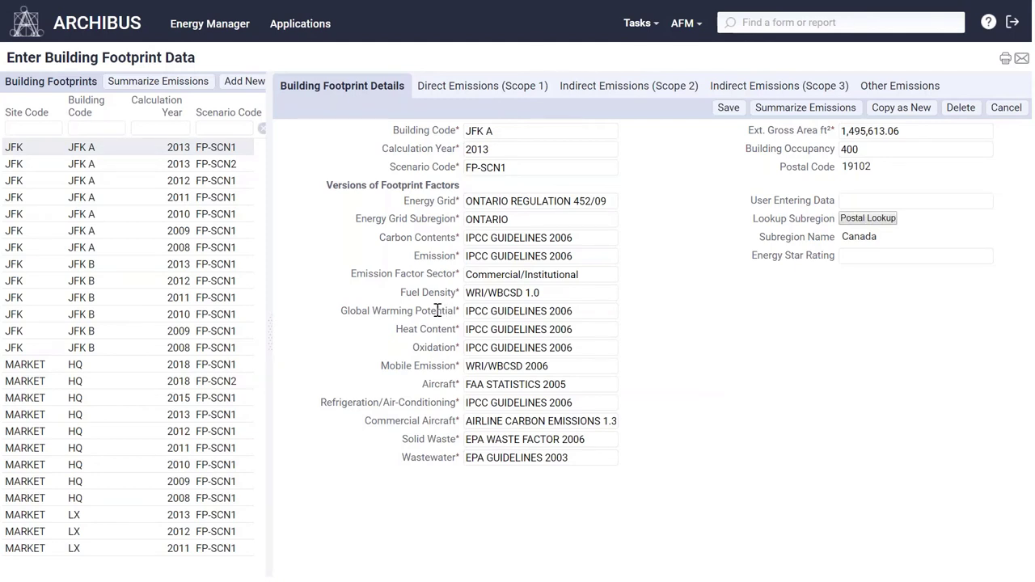
Step: Show JFK A's Scope 2 indirect emissions and the electricity row's calculation methodology
left_click(630, 89)
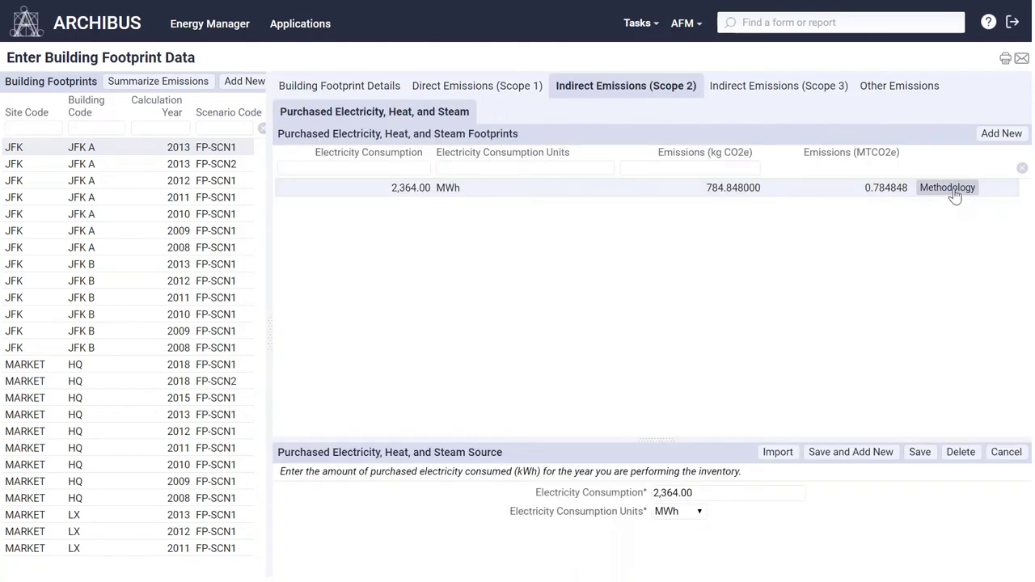
left_click(953, 191)
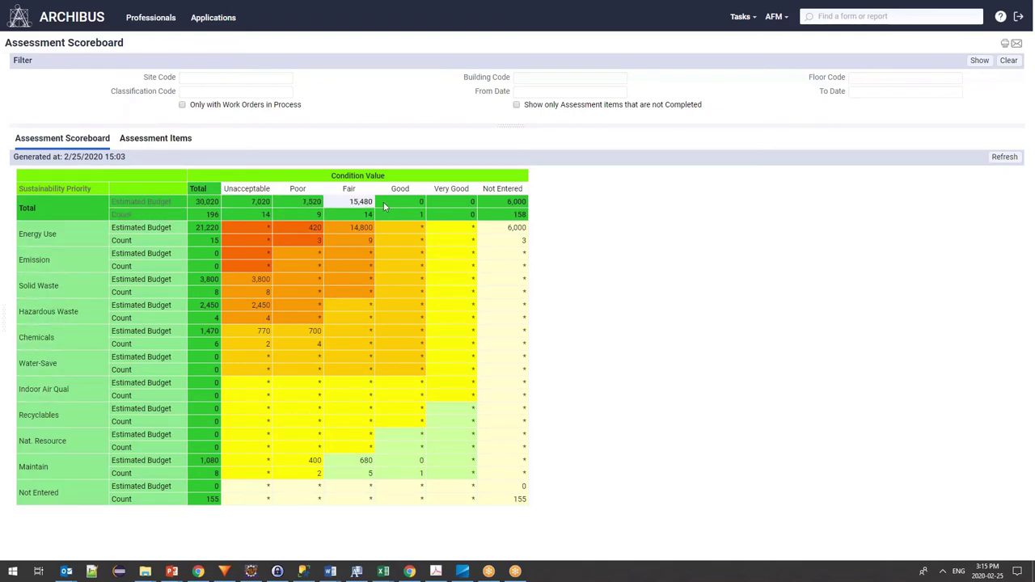
Step: Open Fair-rated Energy Use item 493 and expand its Costs, Documents and ERP sections
left_click(371, 245)
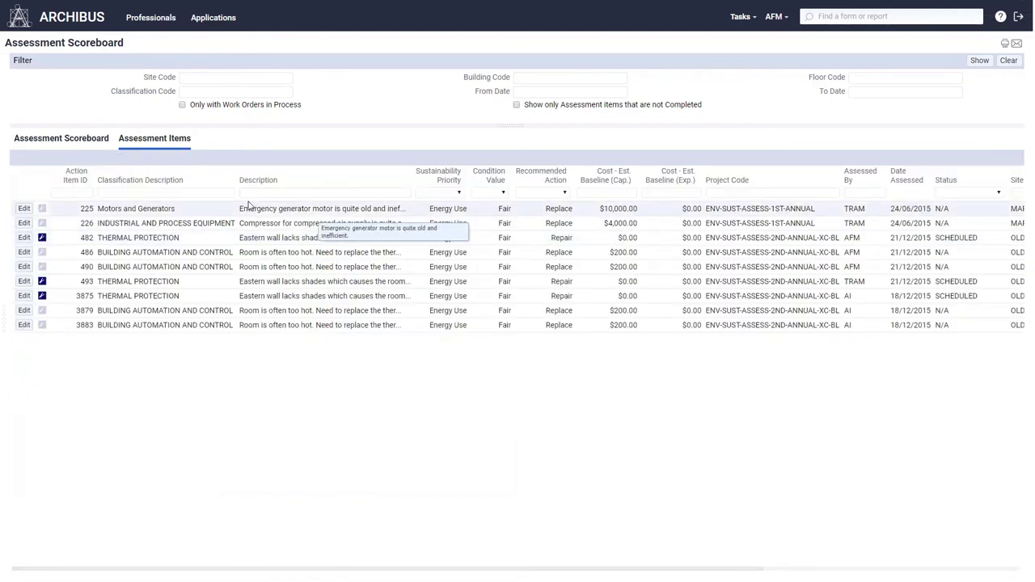
left_click(42, 295)
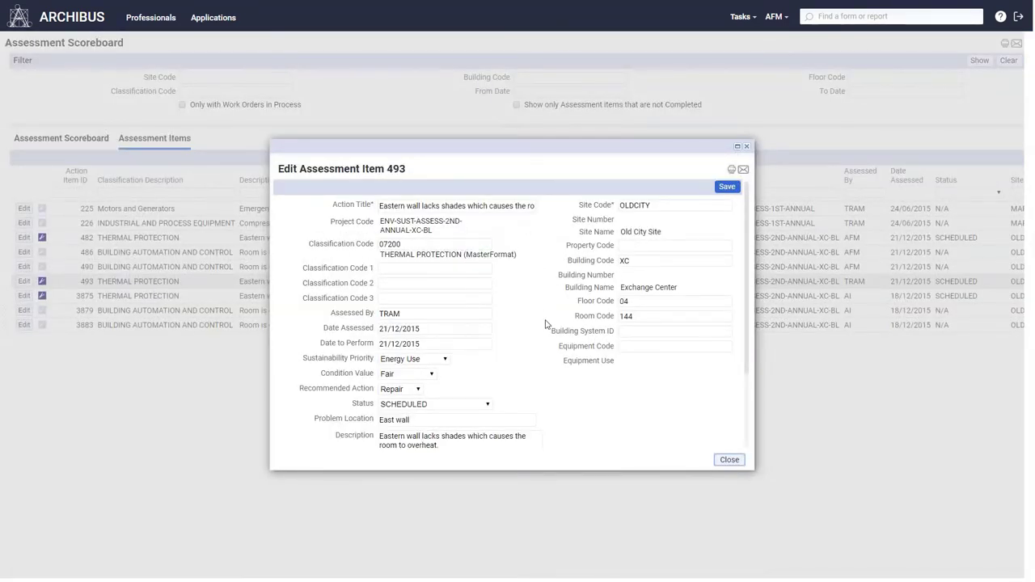
scroll(547, 332, "down", 2)
scroll(547, 338, "down", 1)
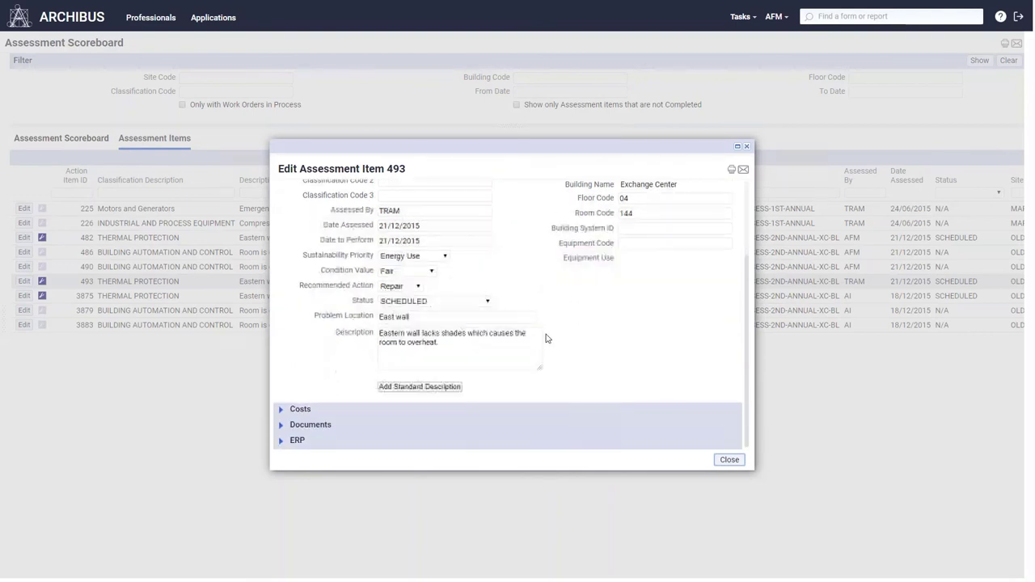
left_click(281, 440)
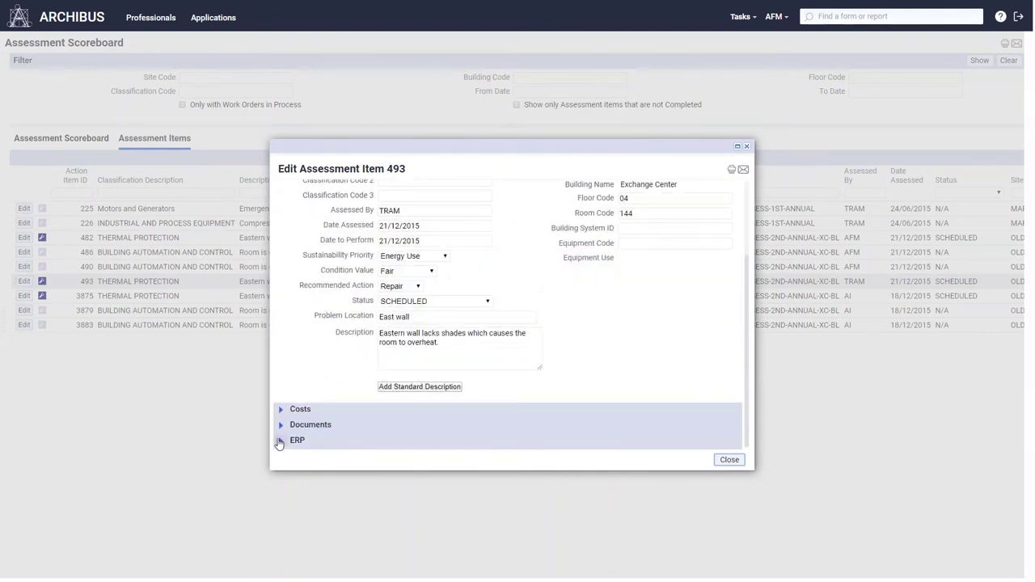
left_click(280, 425)
left_click(281, 409)
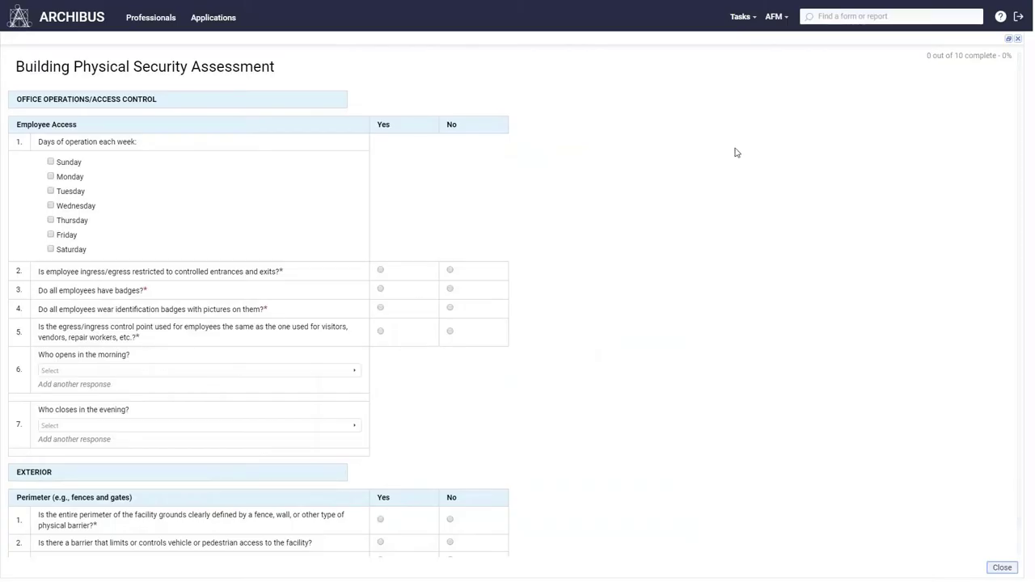
Step: Tick Monday and Wednesday, set Monday's start to 12:00 AM, and view 3 Lawns survey responses
left_click(51, 176)
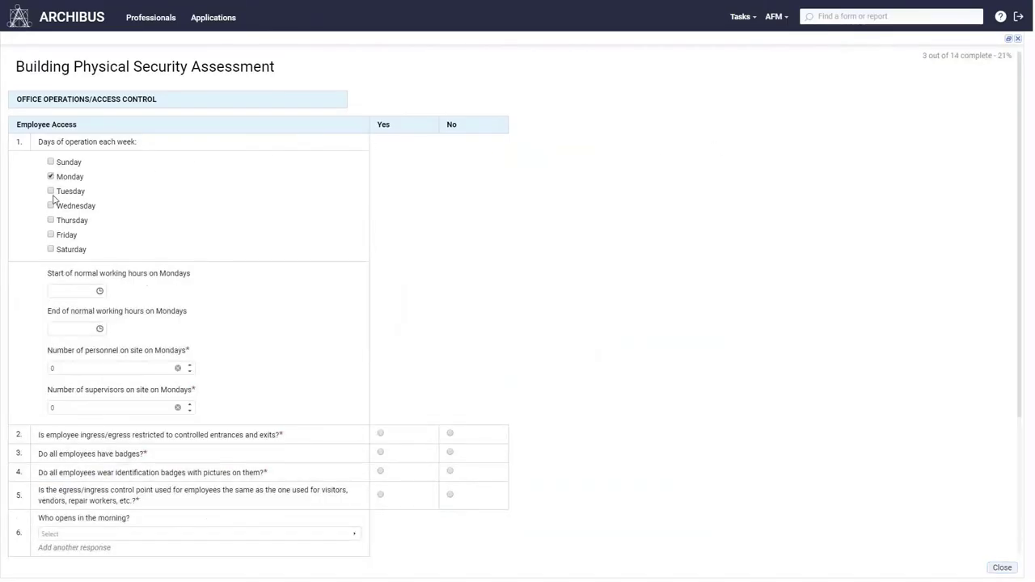
left_click(51, 205)
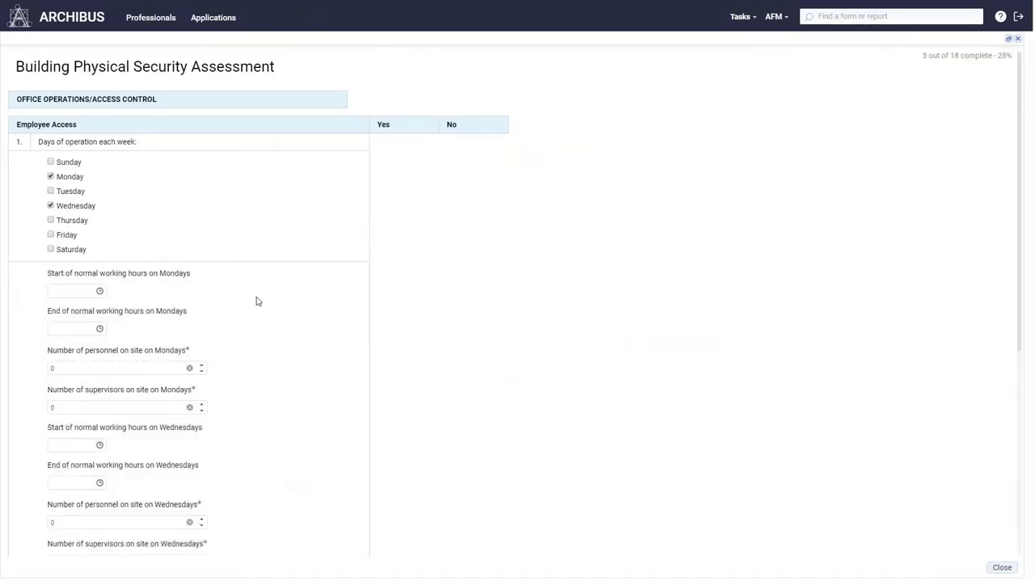
left_click(84, 291)
left_click(150, 301)
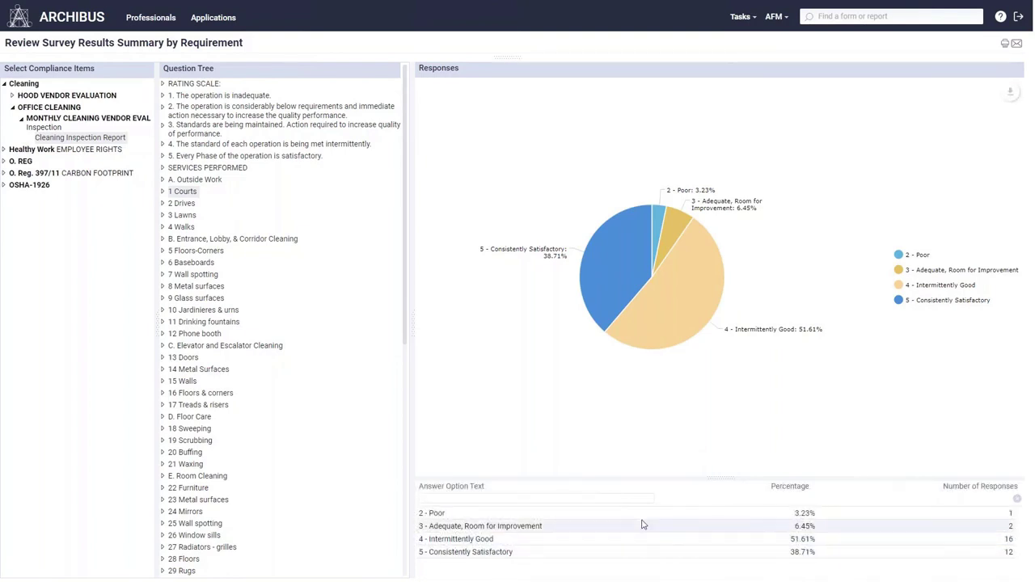
left_click(182, 216)
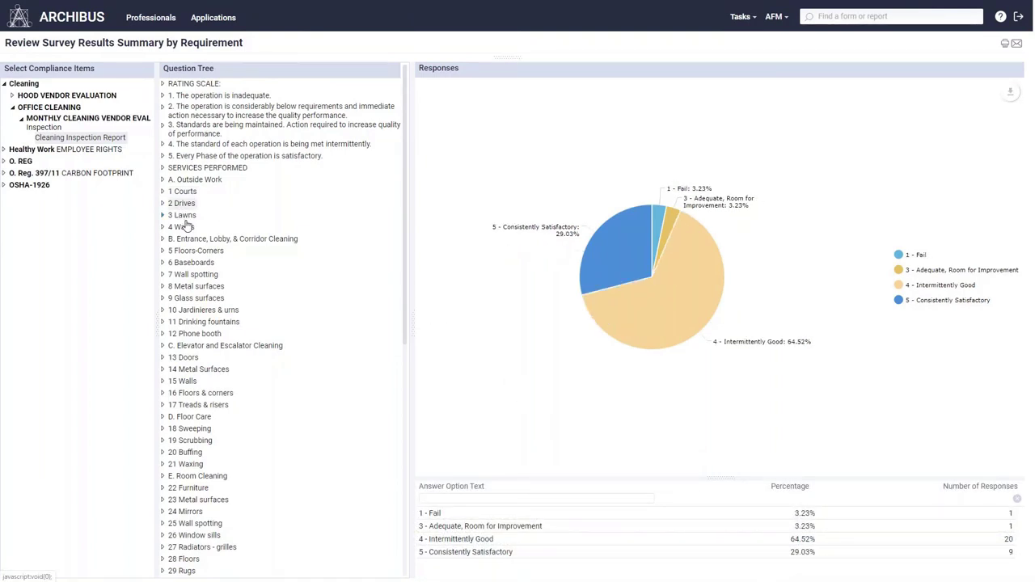
left_click(186, 217)
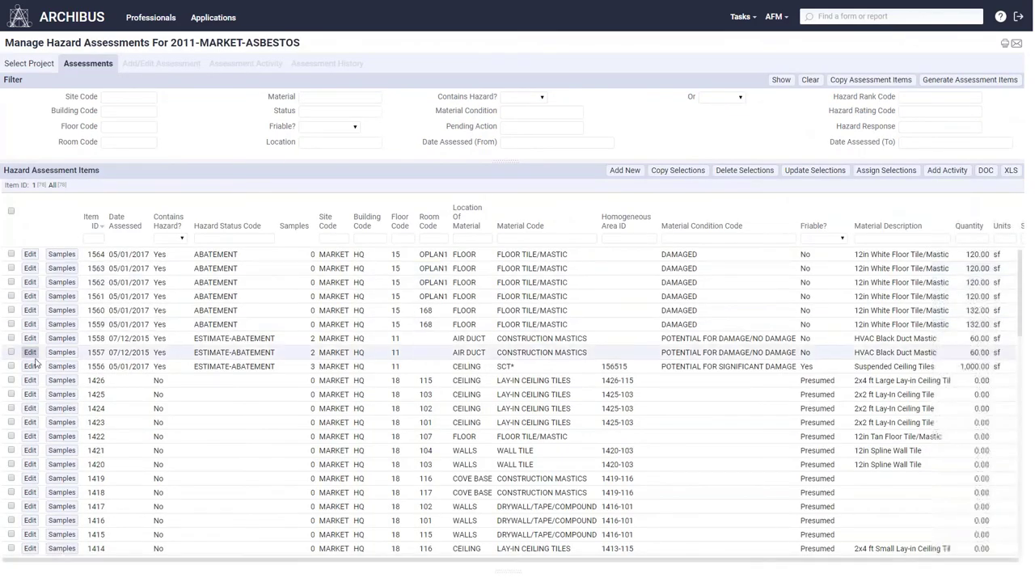
Step: Open assessment 1556 and review its first ceiling tile sample and CELLULOSE lab result
left_click(36, 368)
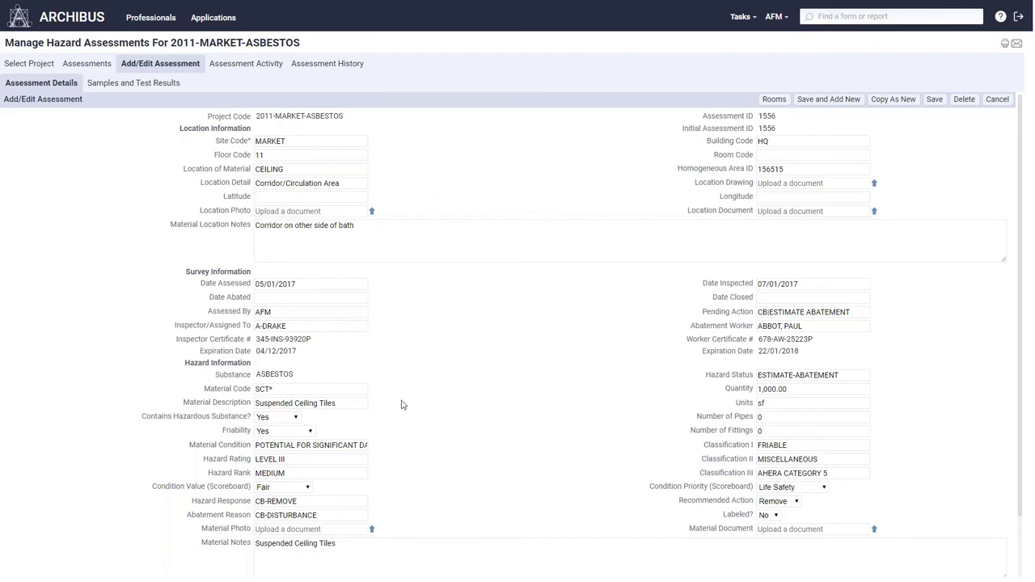
scroll(399, 404, "down", 1)
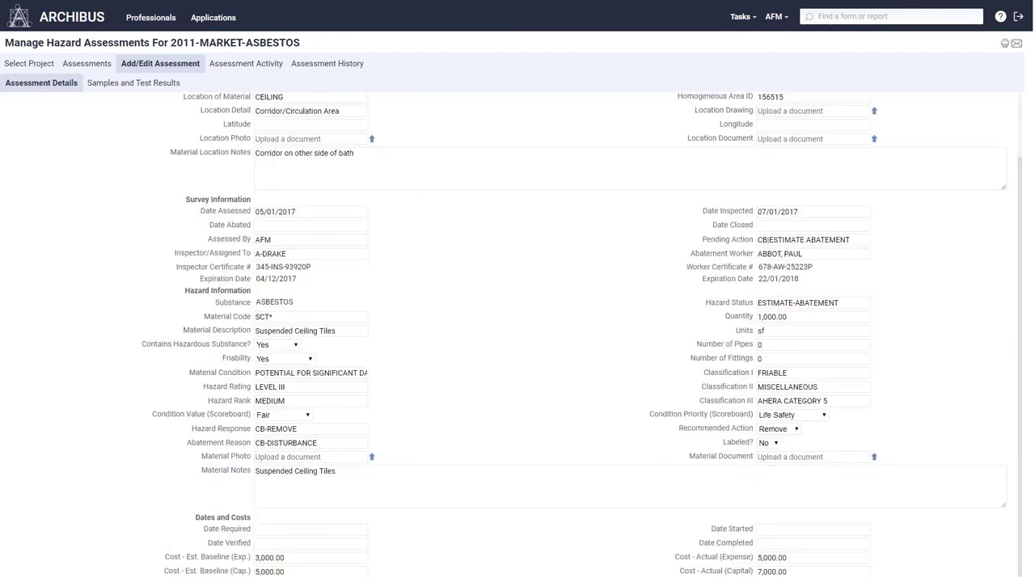
left_click(132, 83)
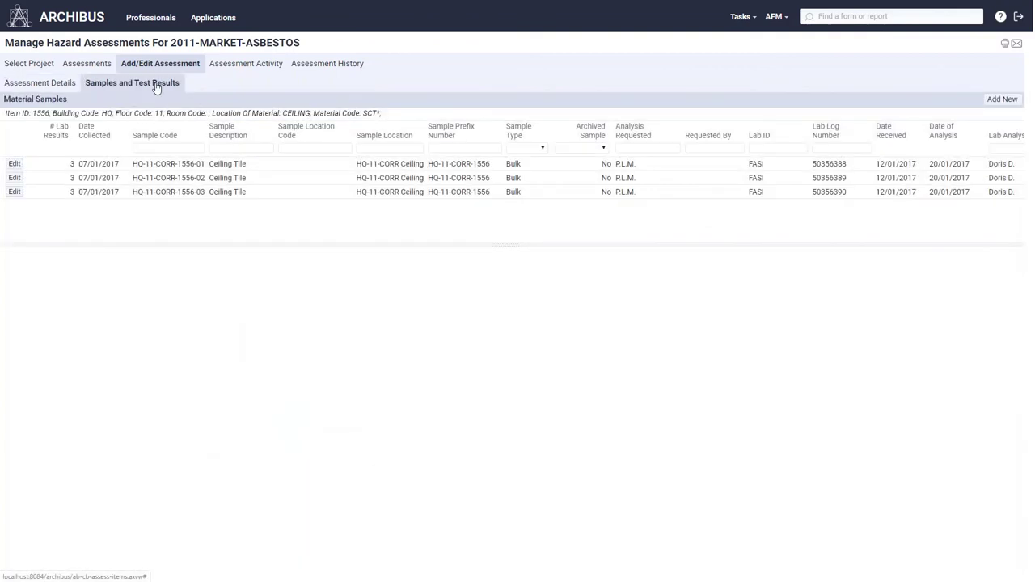
left_click(15, 163)
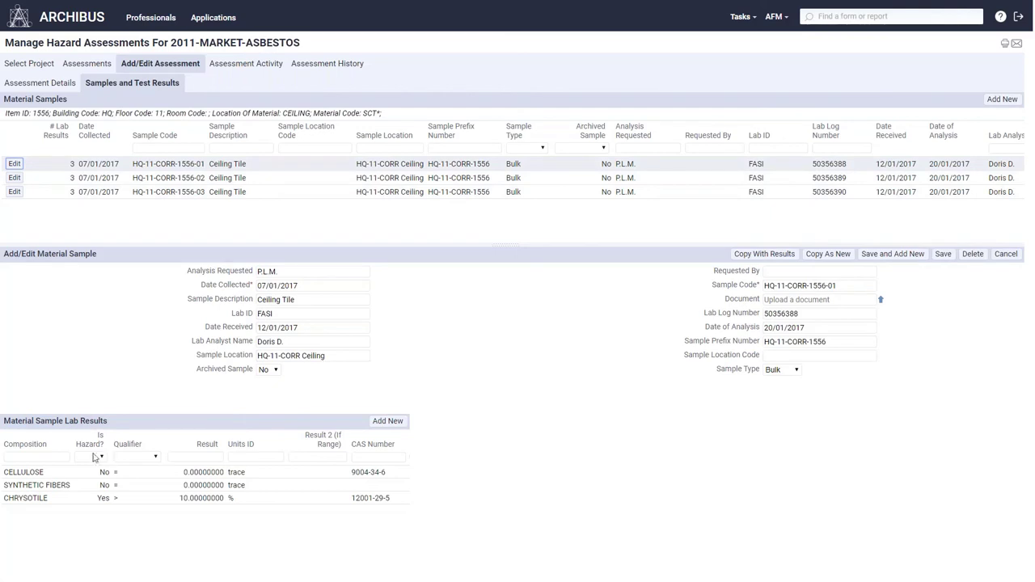
left_click(30, 476)
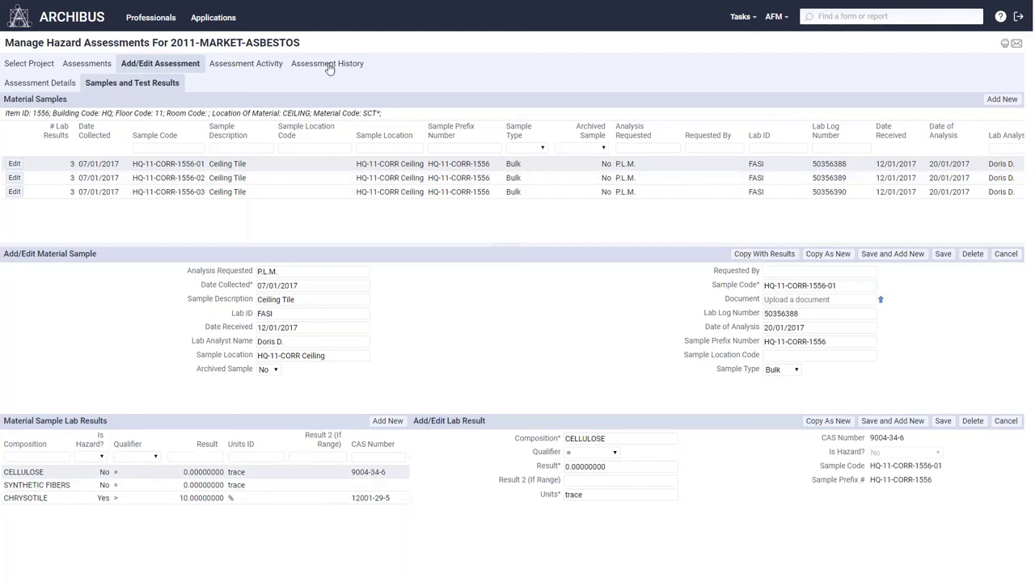
Step: Review the assessment's activity records, viewing communication LOG1's details
left_click(271, 65)
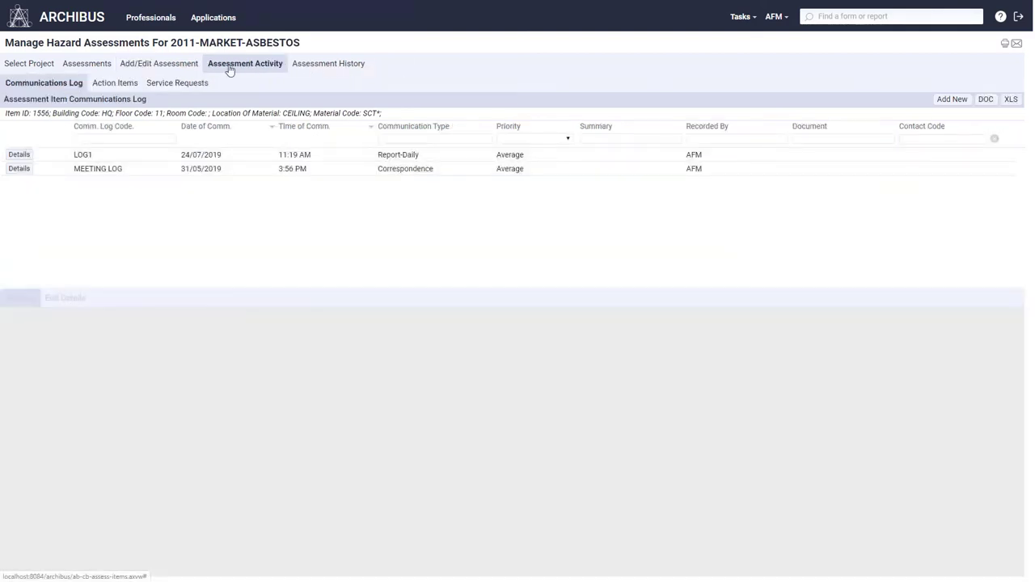
left_click(18, 155)
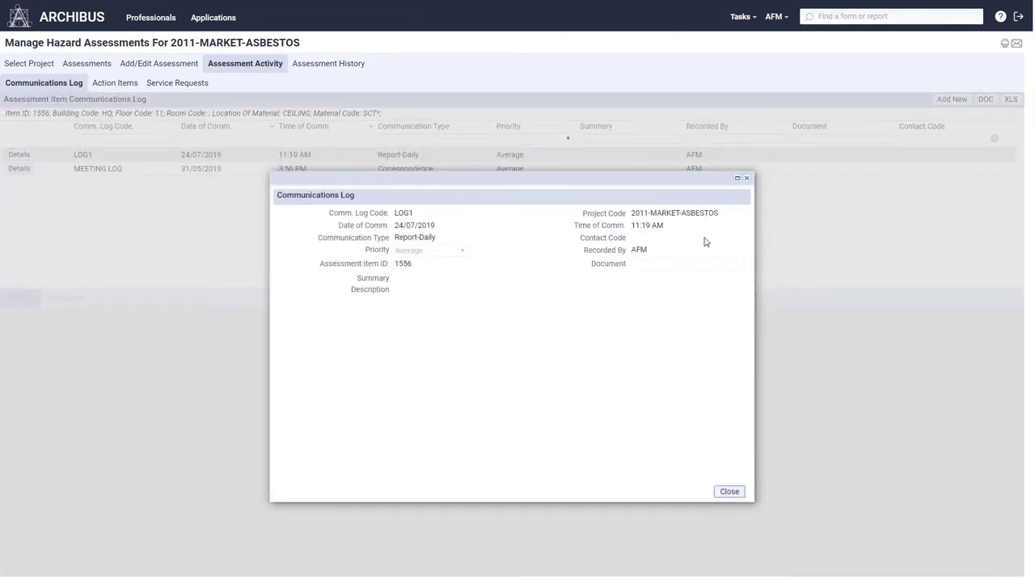
left_click(747, 178)
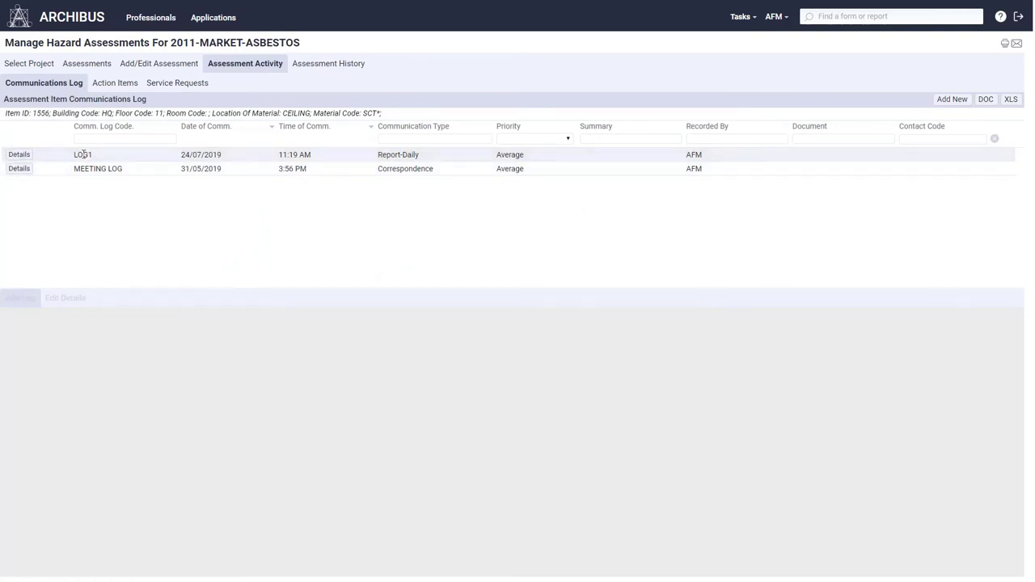
Step: Open action item 18348 from the assessment's action items
left_click(125, 84)
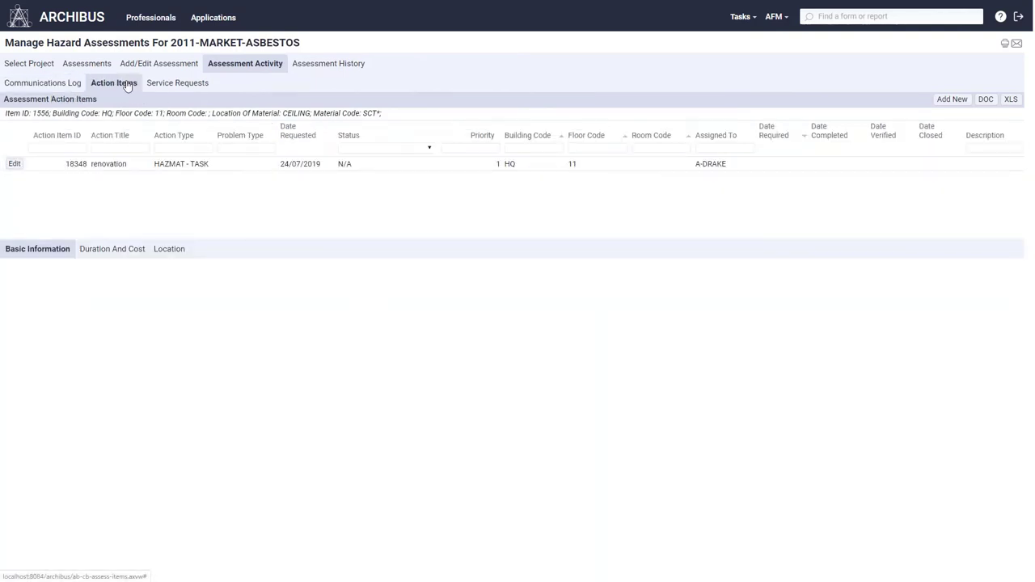
left_click(16, 166)
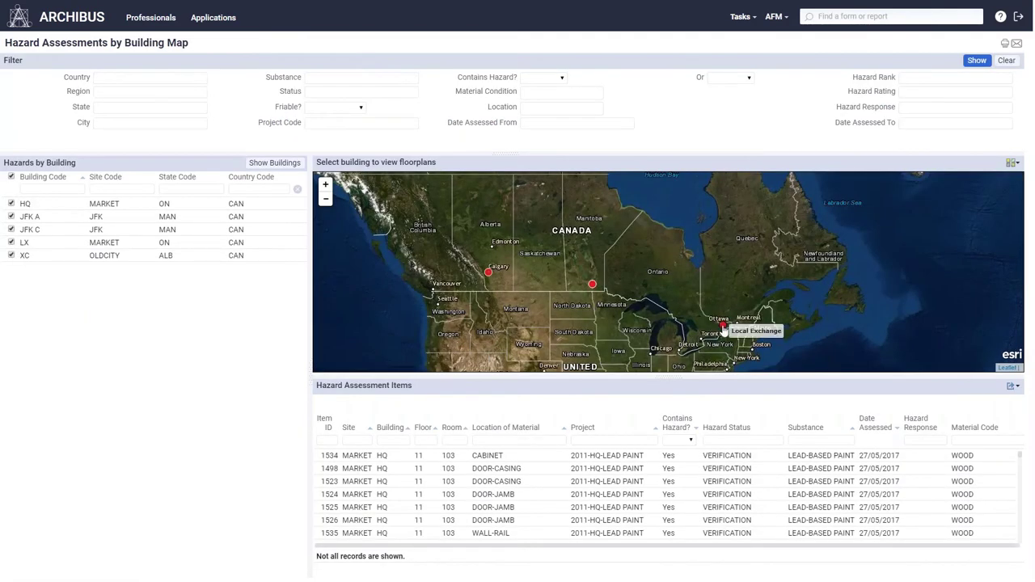
left_click(722, 324)
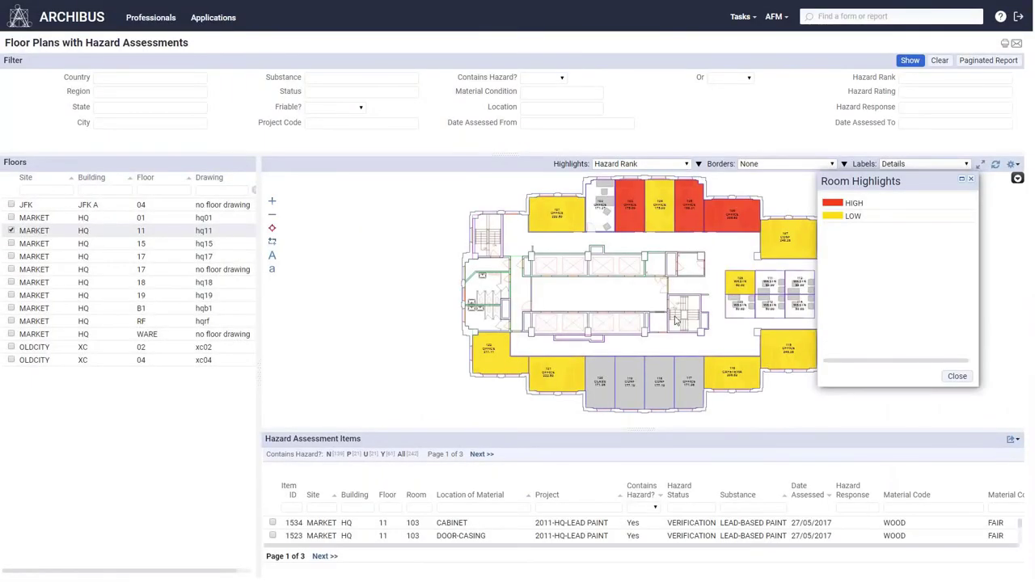
Step: Drag the Room Highlights hazard rank legend slightly aside on the floor plan
mouse_move(753, 317)
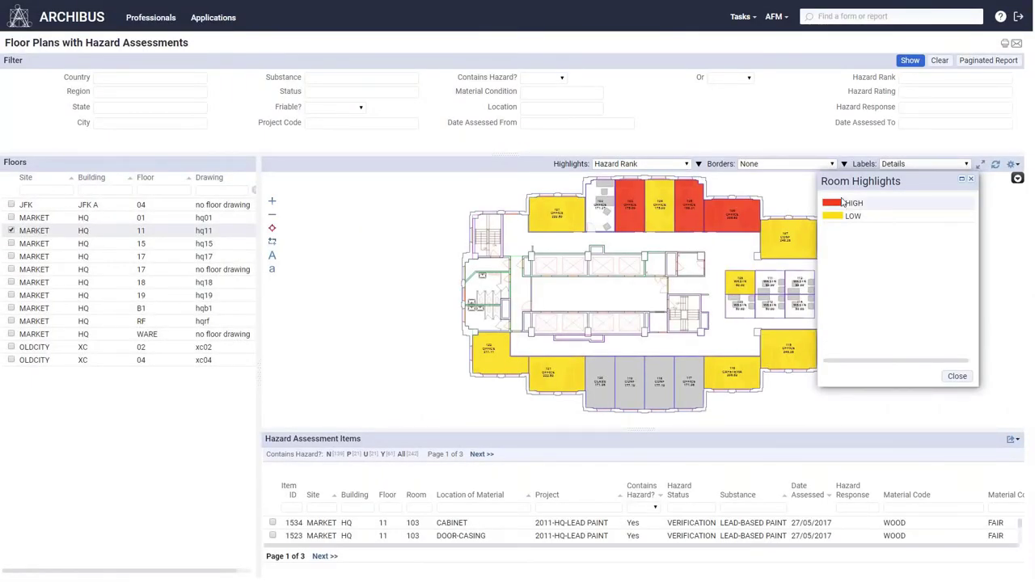
left_click_drag(849, 183, 875, 192)
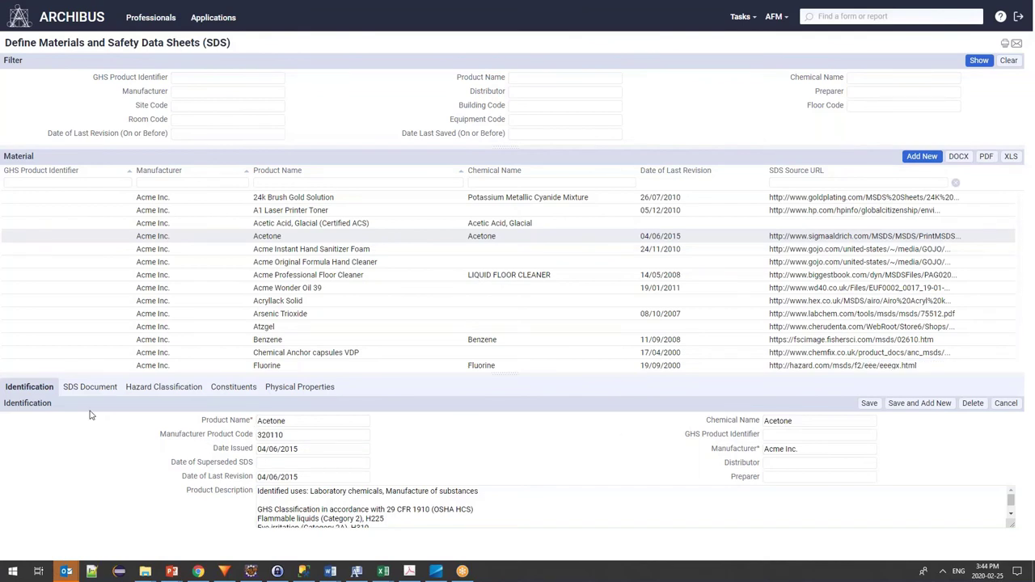
Step: Step through Acetone's Hazard Classifications, Constituents and Physical Properties tabs
left_click(144, 392)
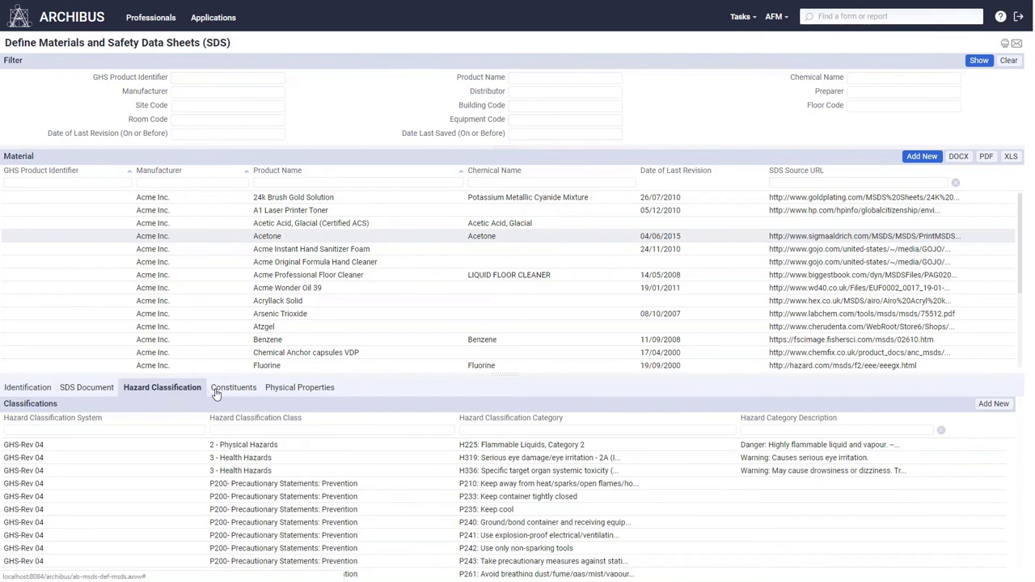
left_click(220, 393)
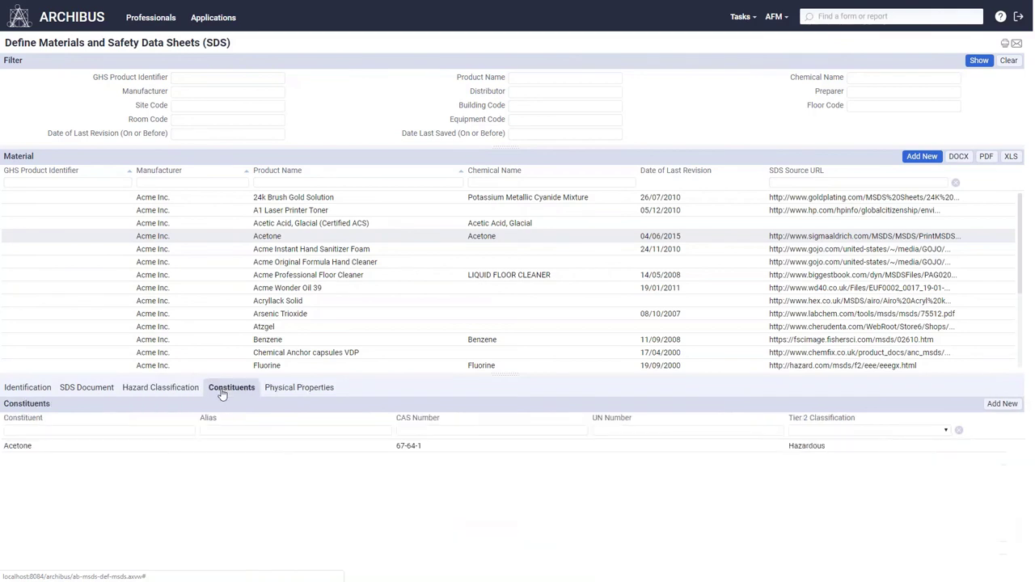
left_click(283, 394)
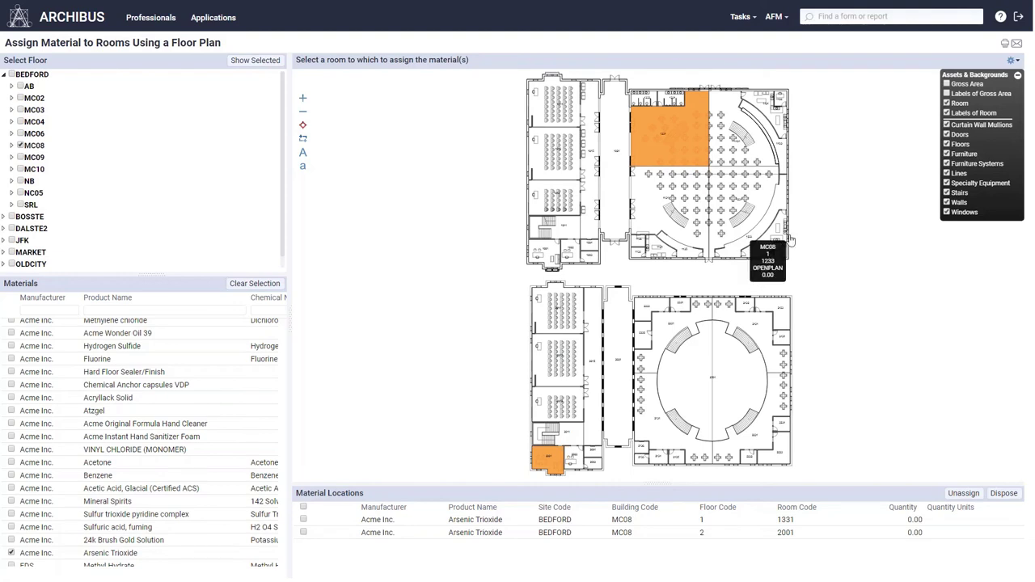
Step: Assign Arsenic Trioxide to MC08 rooms 1233 and 1436, hiding the layer list for more plan space
left_click(741, 259)
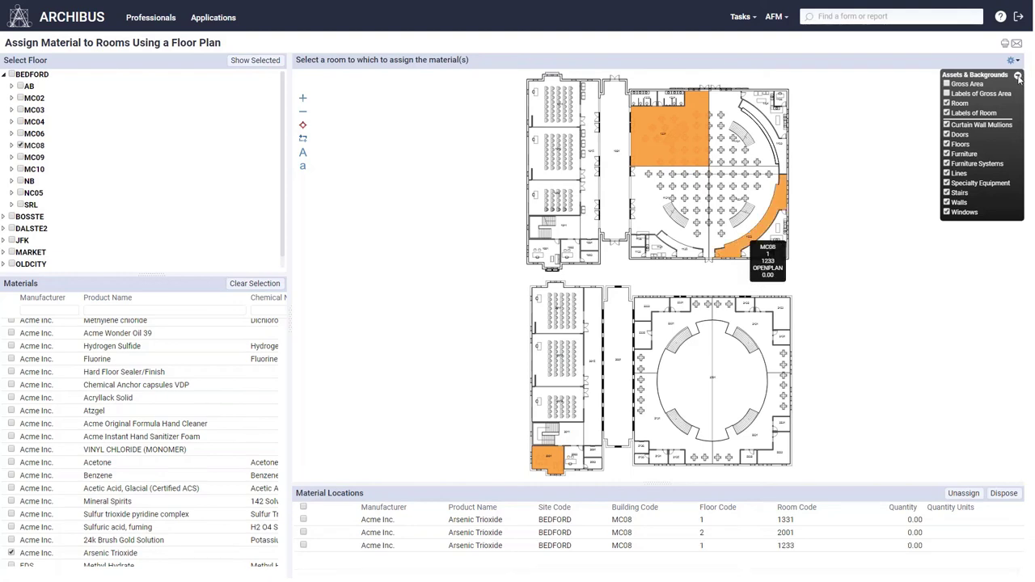
left_click(1018, 76)
scroll(773, 166, "up", 3)
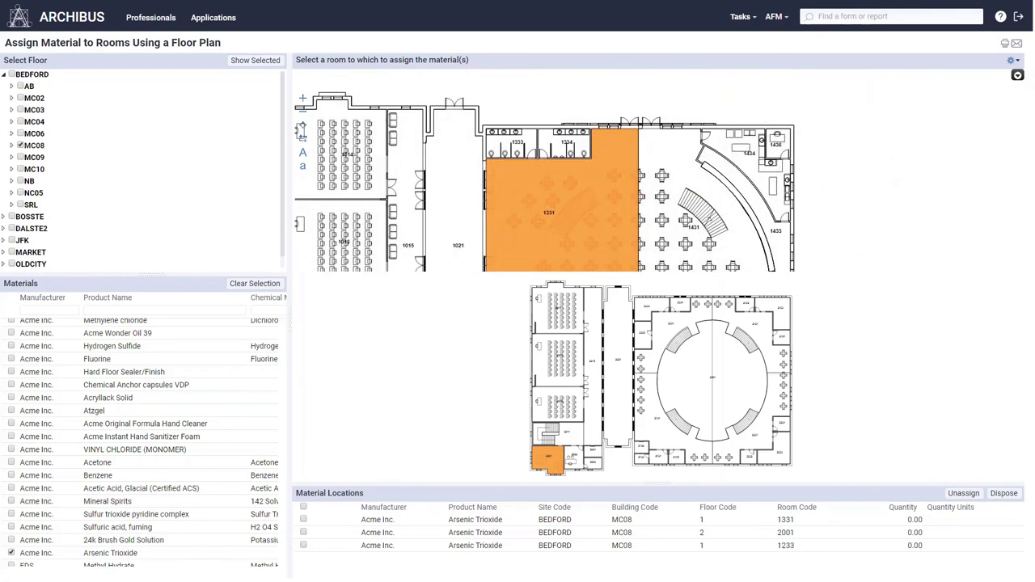
left_click(774, 149)
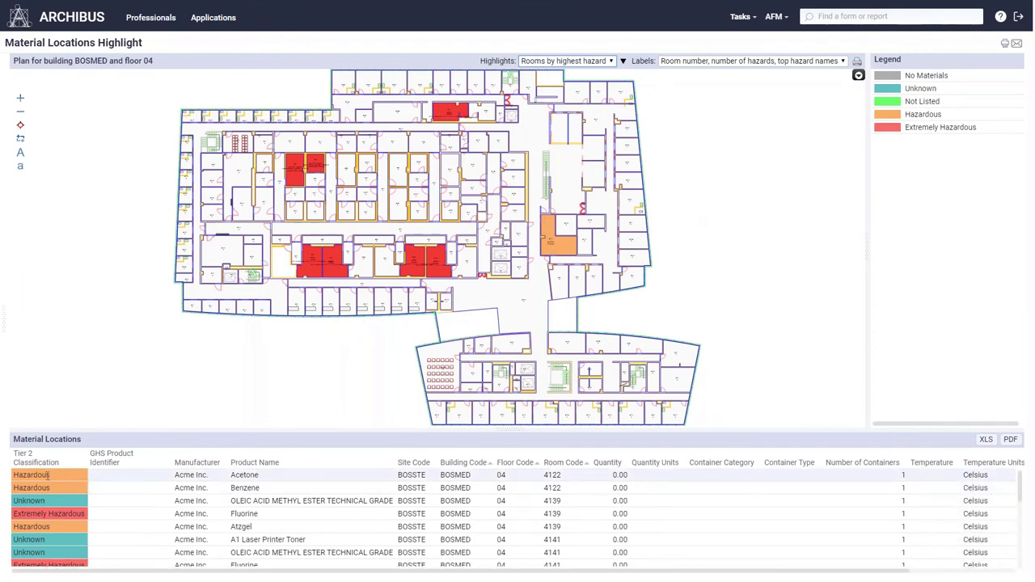
Step: Open Acetone's safety data sheet and scroll through the full Safety Data Sheets report
left_click(243, 476)
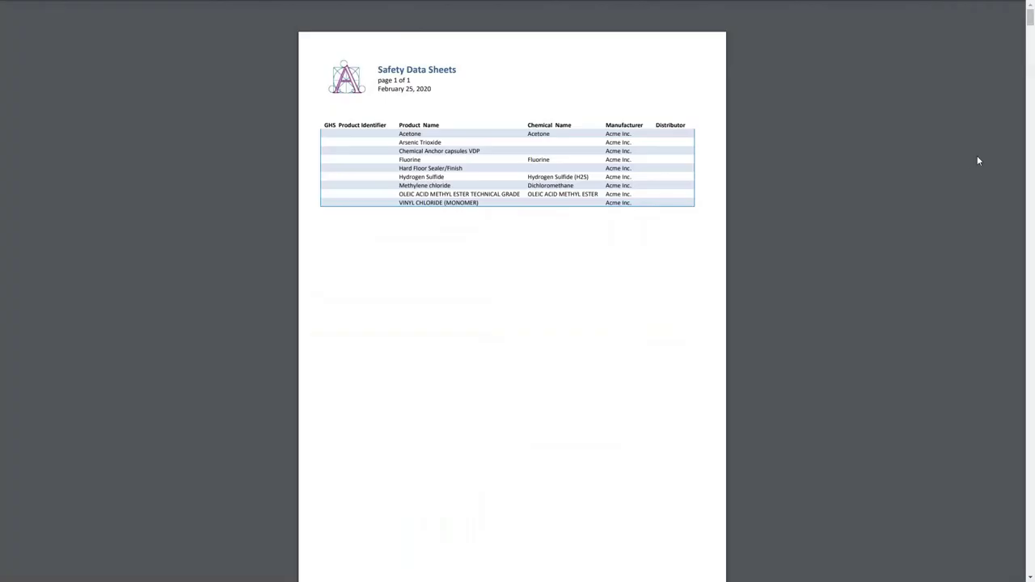
scroll(897, 207, "down", 5)
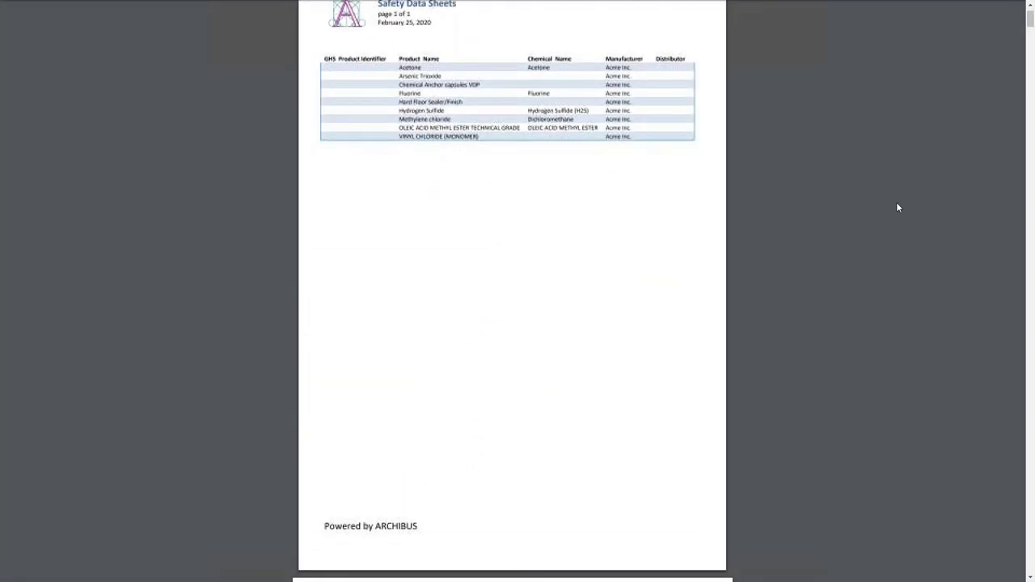
scroll(897, 207, "down", 2)
scroll(897, 207, "down", 1)
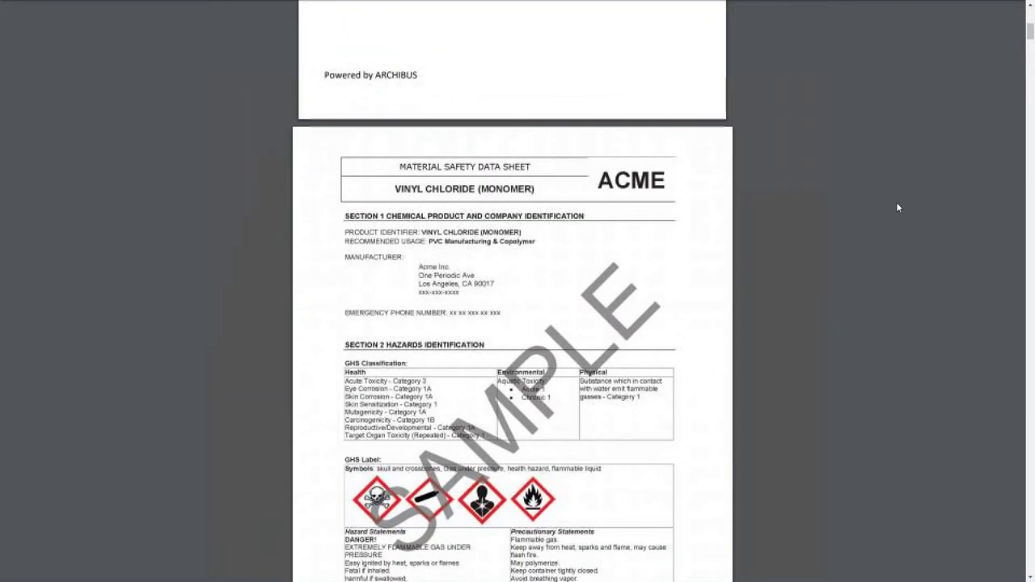
scroll(897, 207, "down", 2)
scroll(897, 207, "down", 3)
scroll(897, 207, "down", 3)
scroll(896, 207, "down", 2)
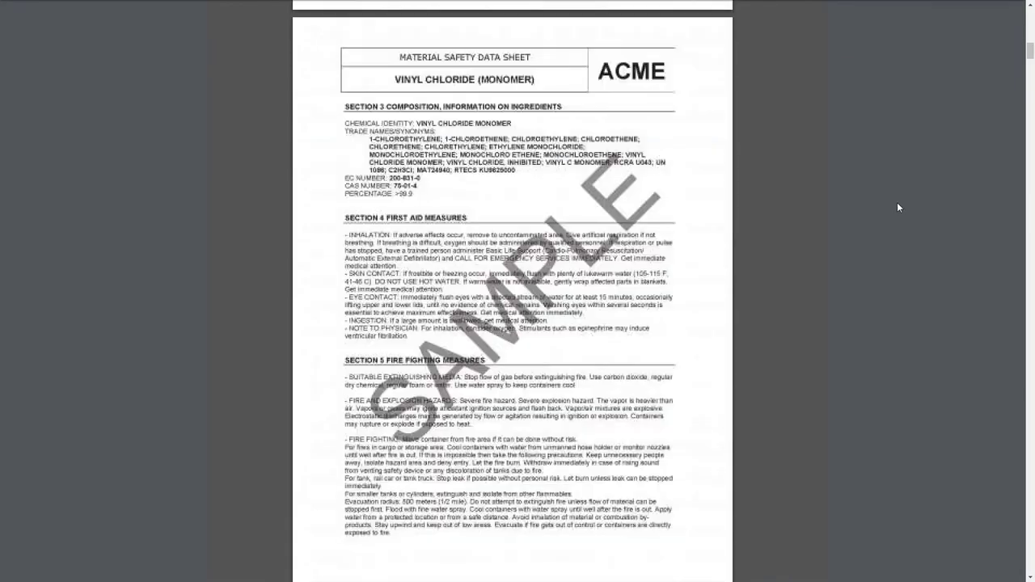
scroll(897, 207, "down", 8)
scroll(897, 207, "down", 3)
scroll(897, 208, "down", 4)
scroll(897, 208, "down", 7)
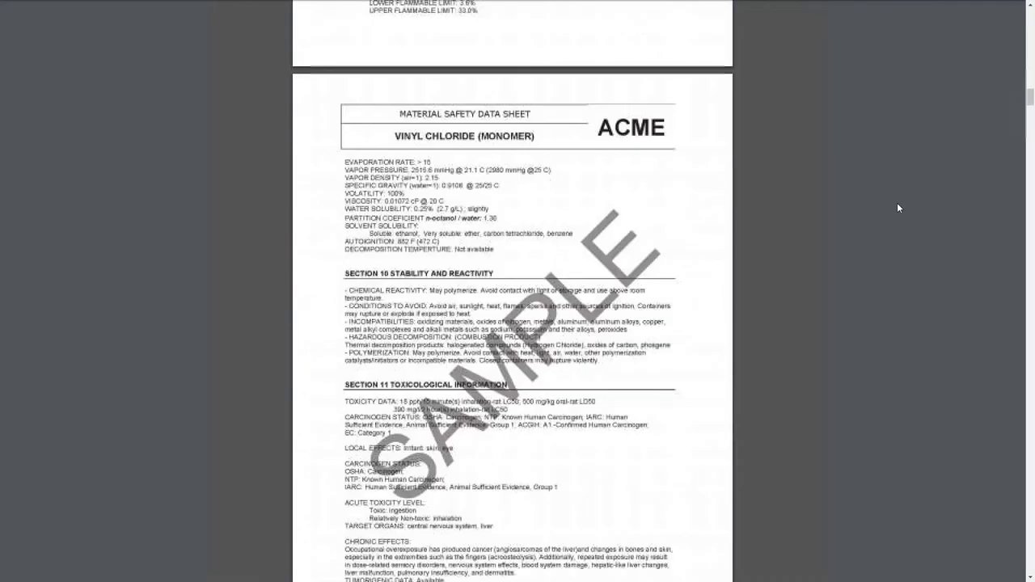
scroll(898, 208, "down", 1)
scroll(897, 207, "down", 3)
scroll(897, 208, "down", 3)
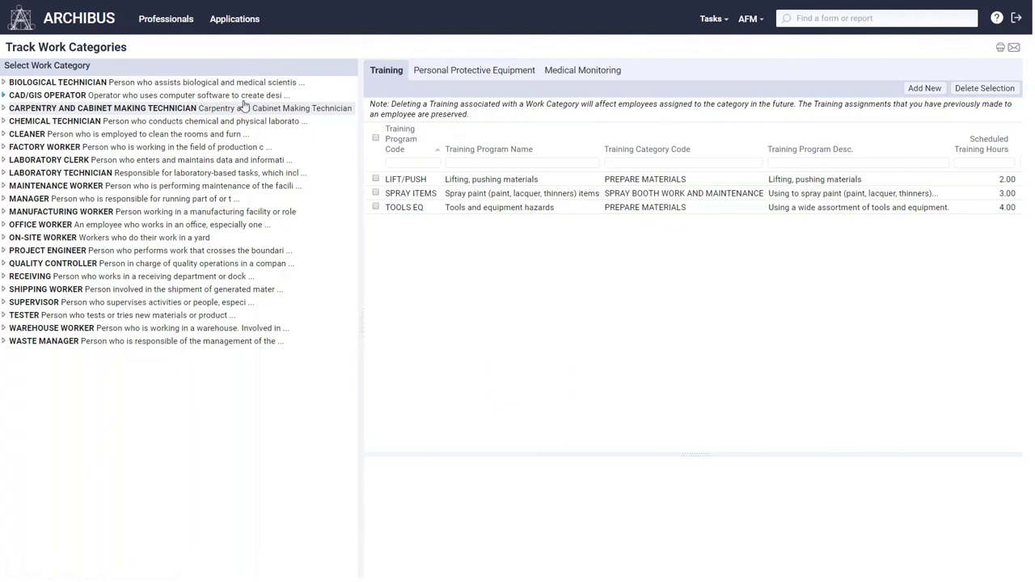
Step: Review the carpentry technician category's Personal Protective Equipment and Medical Monitoring requirements
left_click(434, 80)
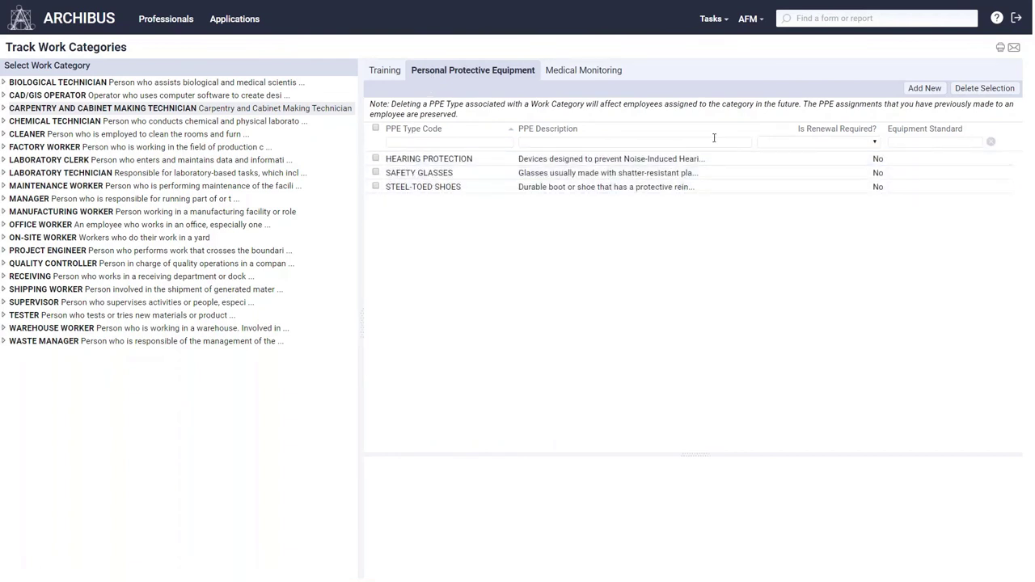
left_click(594, 78)
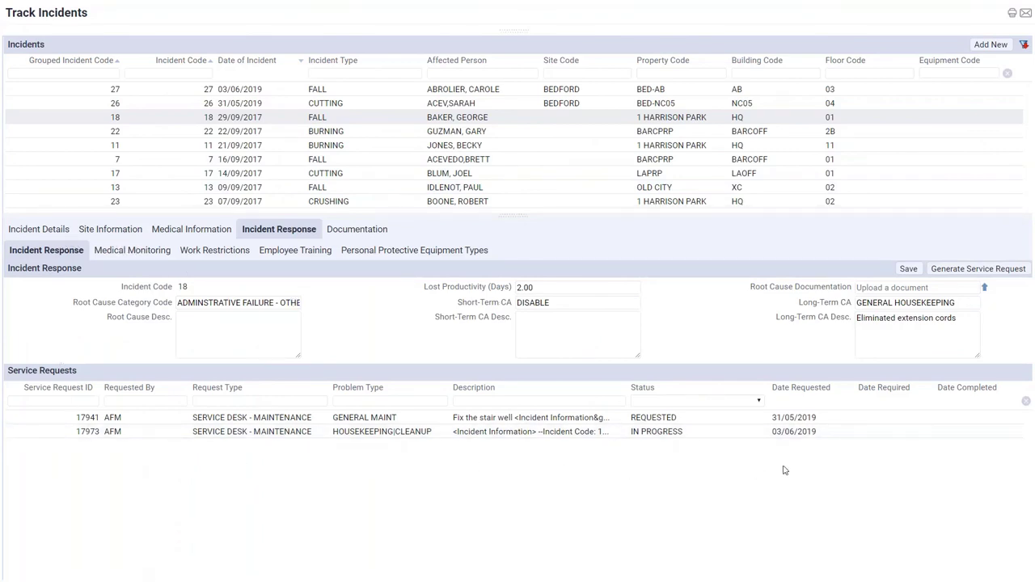
Step: Review incident 18's details and its response medical monitoring, work restrictions, training and PPE types
left_click(55, 232)
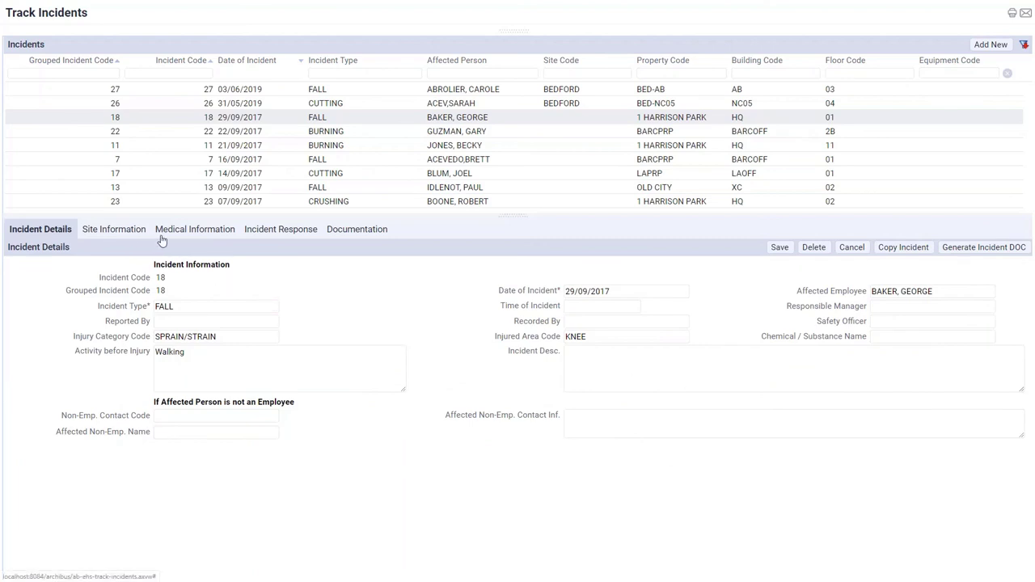
left_click(303, 239)
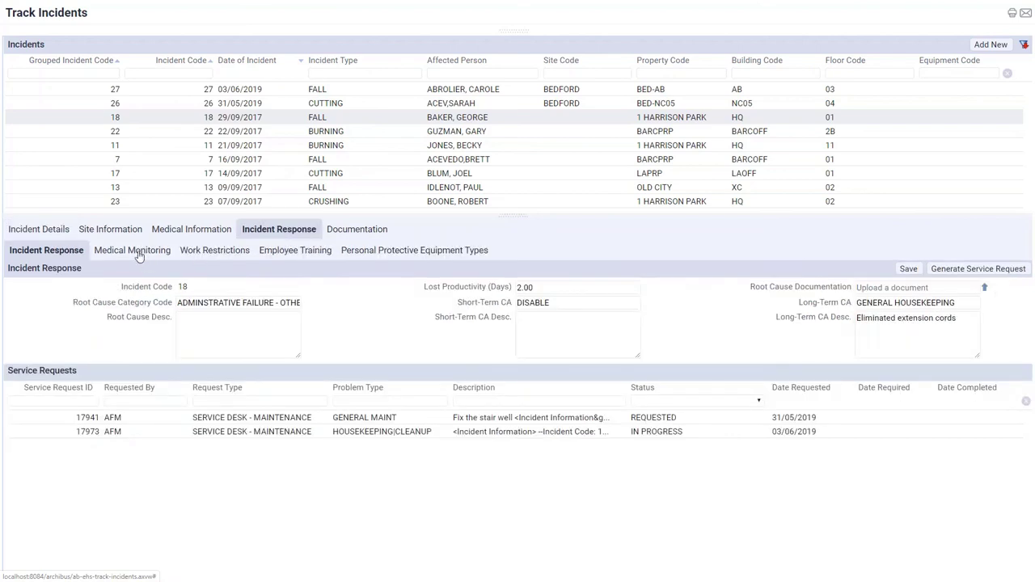
left_click(139, 253)
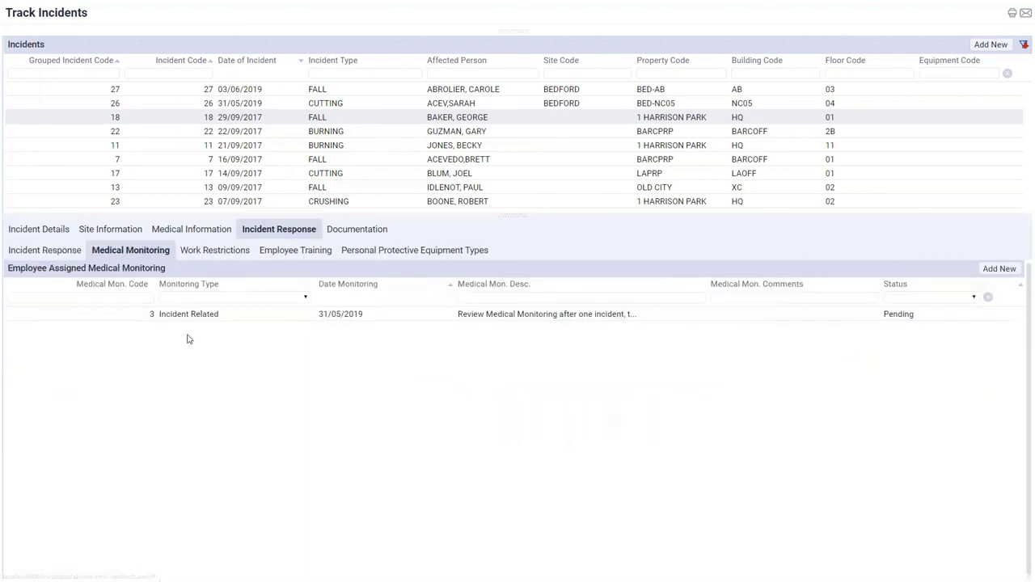
left_click(232, 255)
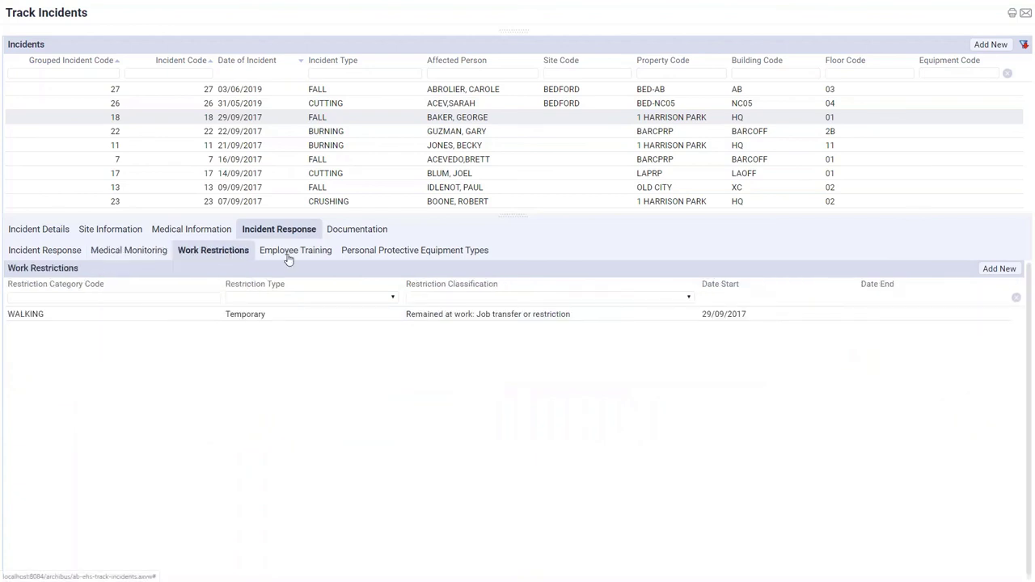
left_click(289, 255)
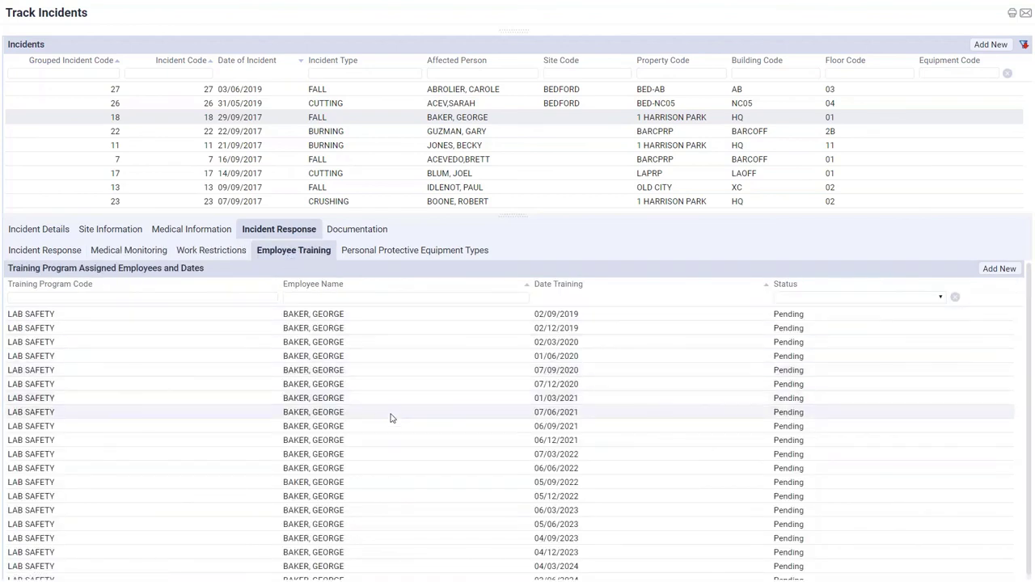
left_click(399, 255)
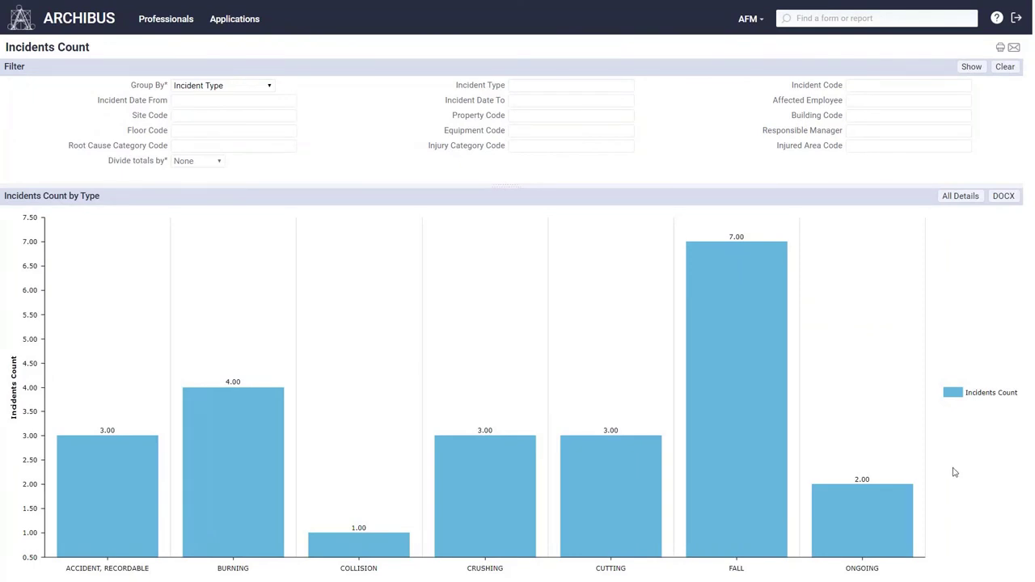
Step: Read the ONGOING and FALL bar values (2 ongoing, 7 falls) on the Incidents Count chart
mouse_move(890, 500)
mouse_move(781, 380)
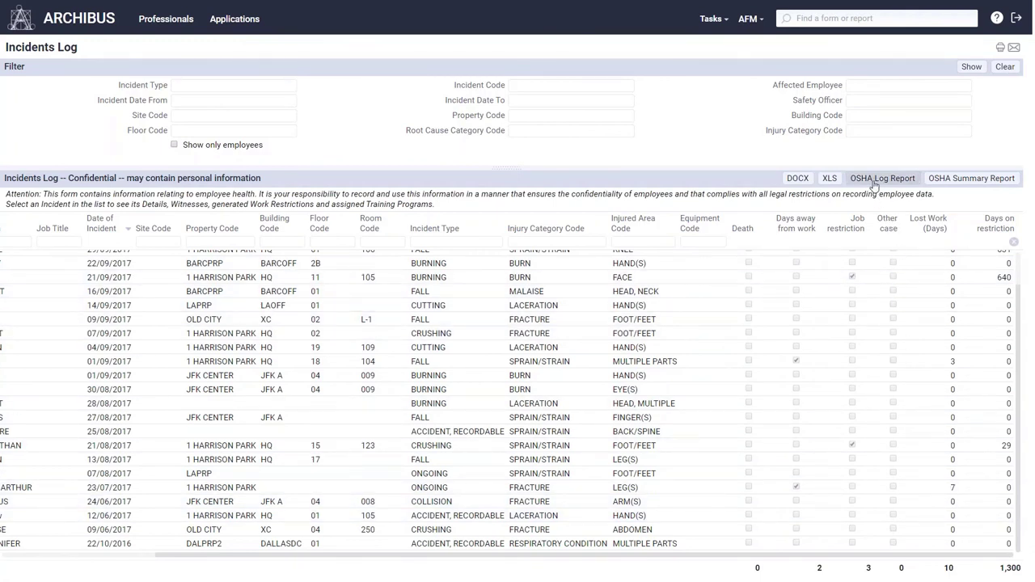
Step: Generate the OSHA Form 300 injury log report as a PDF
left_click(912, 182)
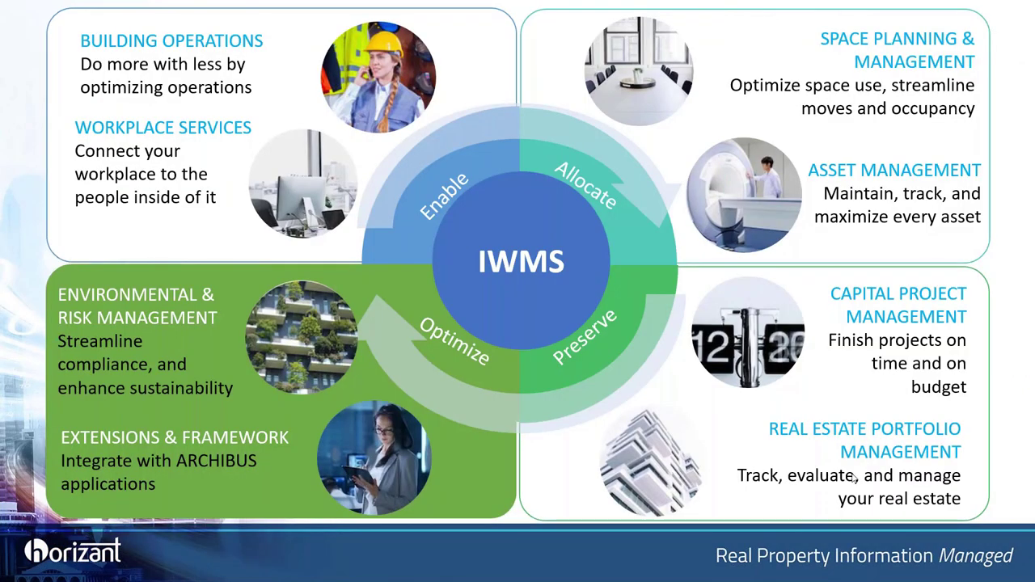
Step: Advance the presentation past the IWMS overview slide
left_click(487, 462)
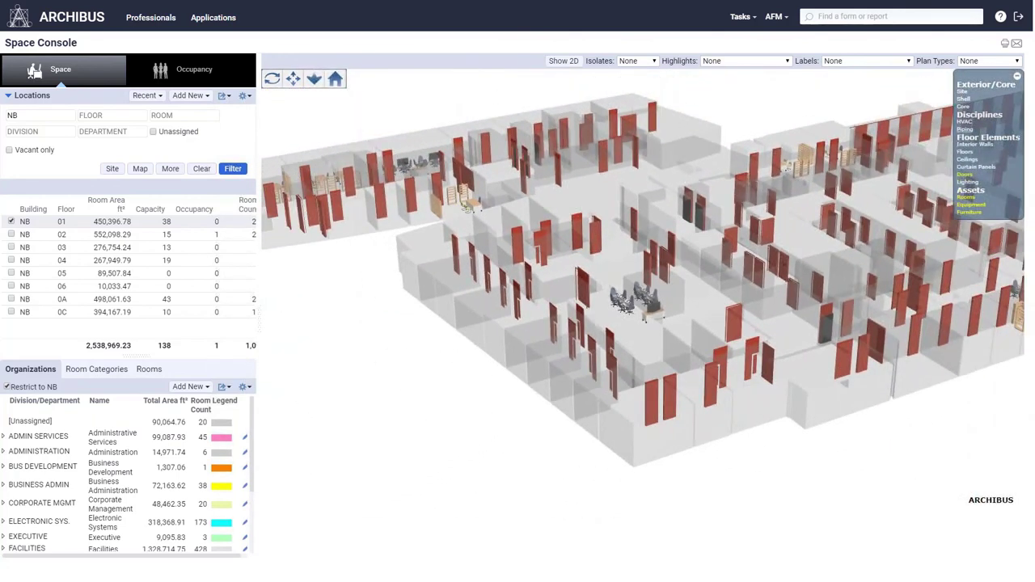
Step: Turn on the Piping, HVAC, Shell and Site layers in building NB's 3D view
left_click(965, 129)
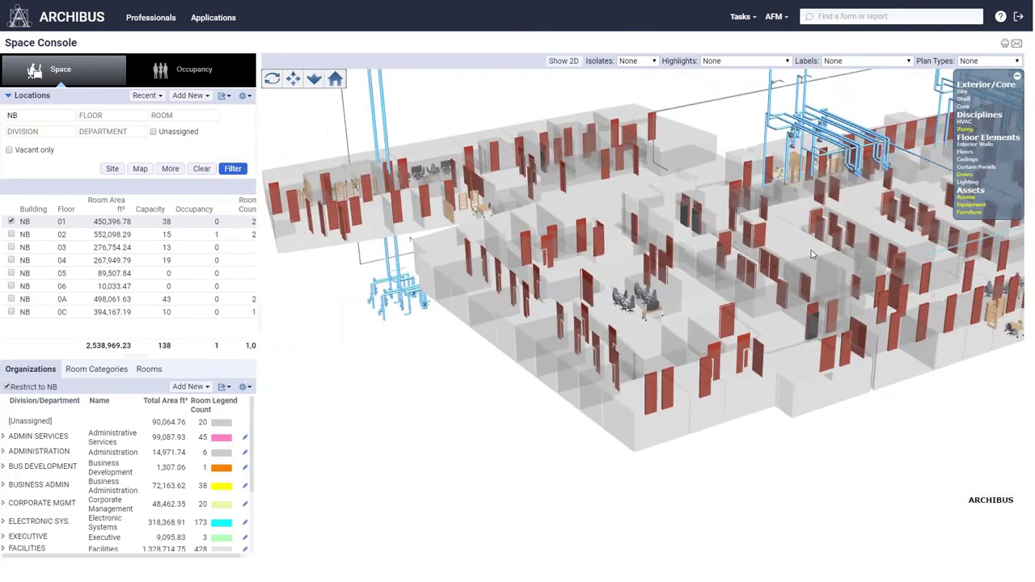
left_click(966, 122)
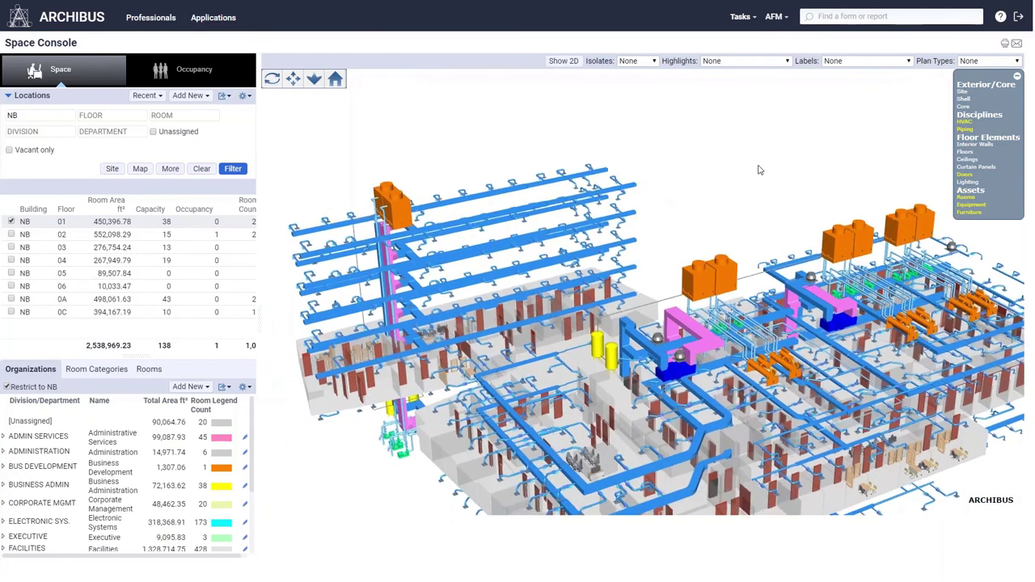
left_click(964, 98)
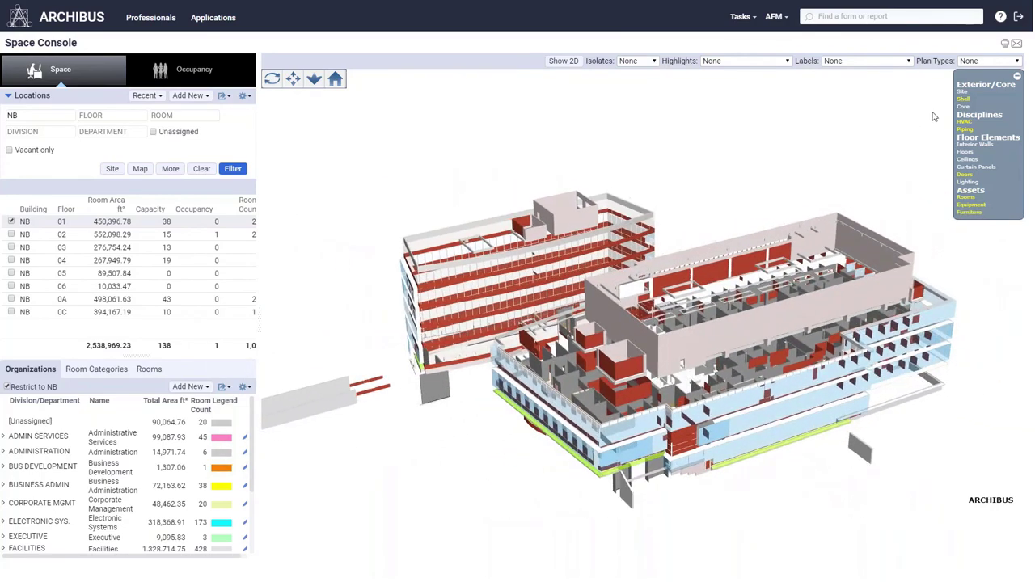
left_click(963, 93)
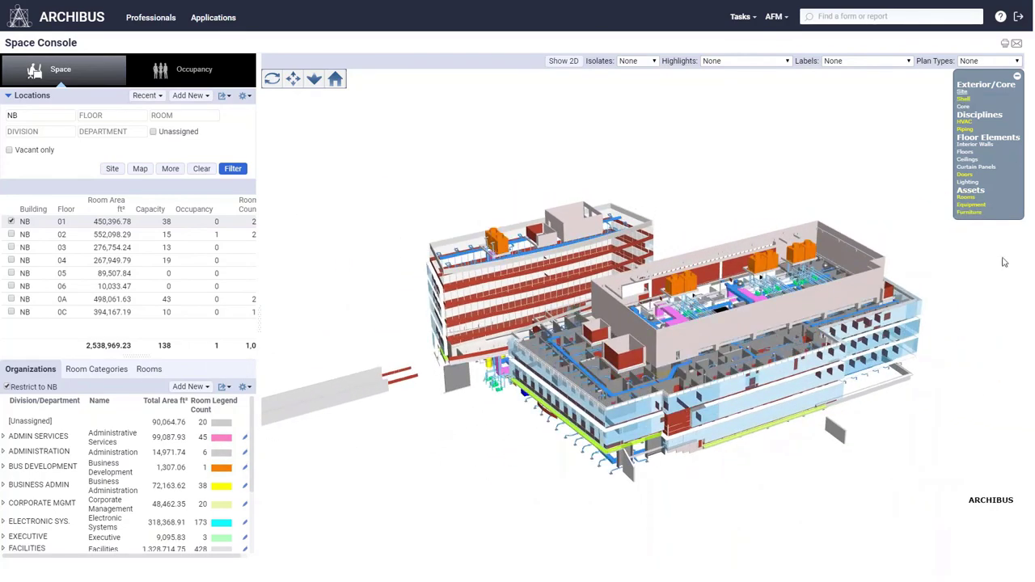